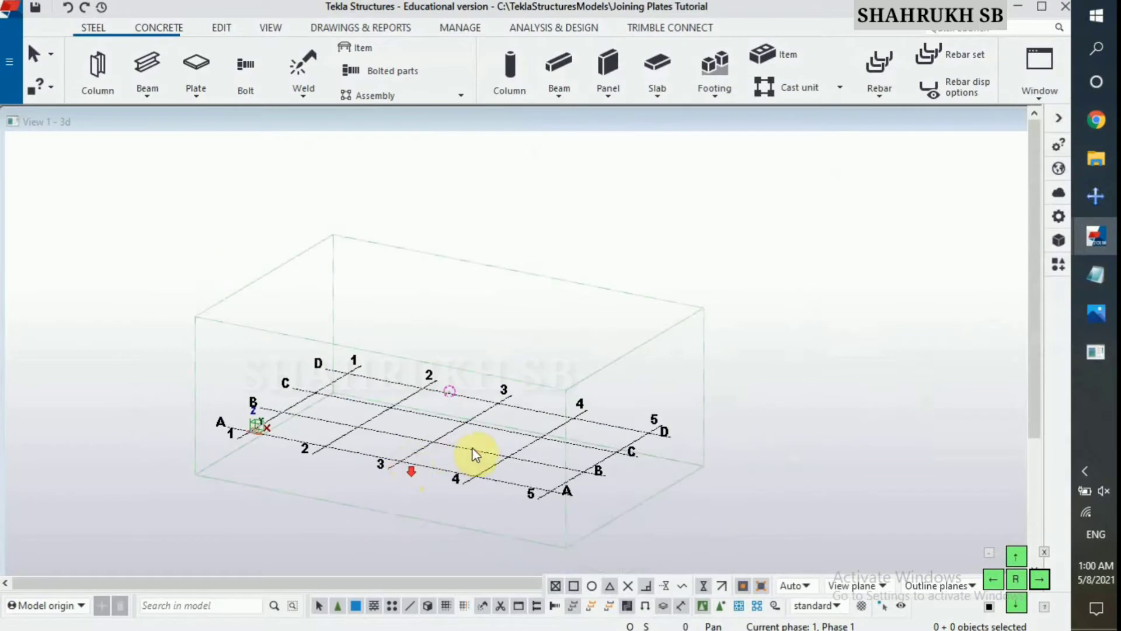
# Step: Open the rectangular grid's properties and set its X coordinates to 0" 19'0"3/8
pyautogui.scroll(2, 474, 451)
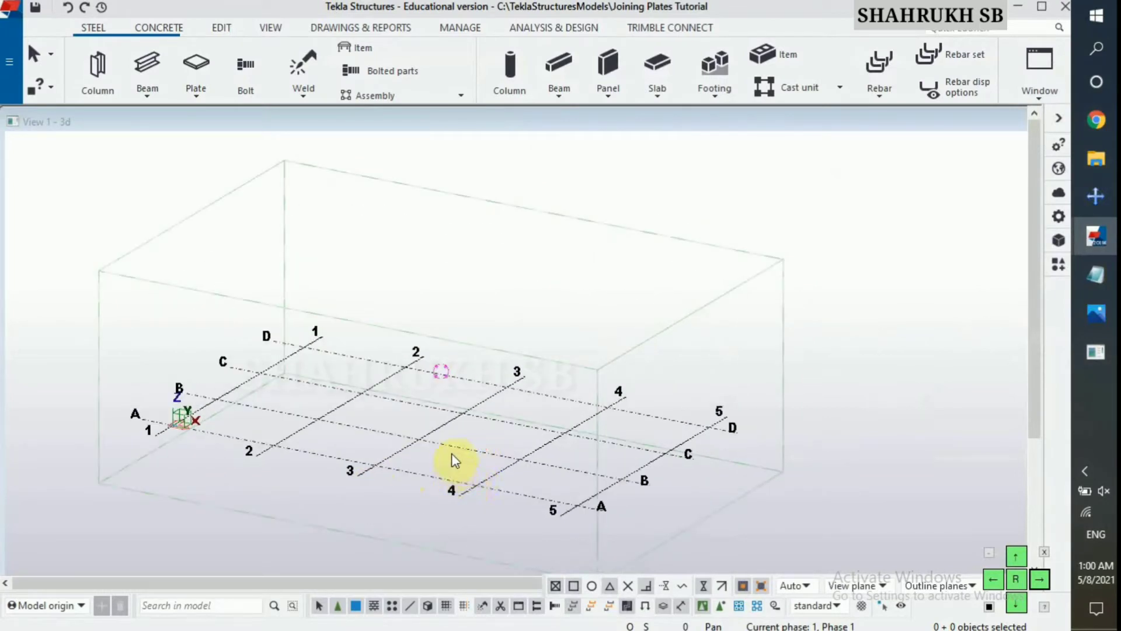
pyautogui.click(454, 451)
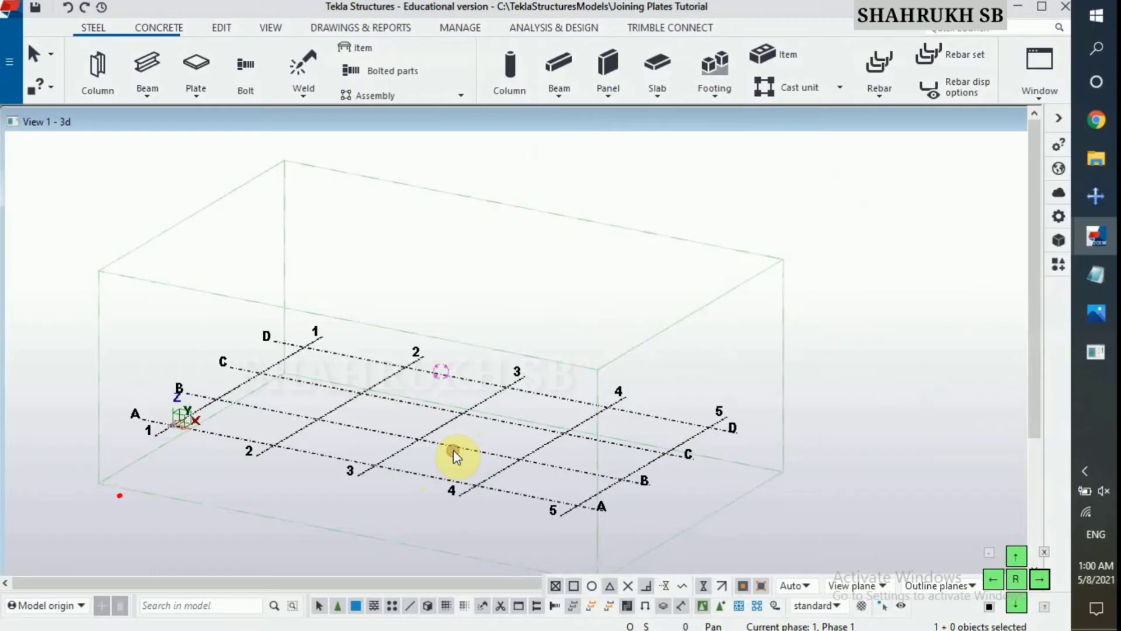
pyautogui.doubleClick(453, 449)
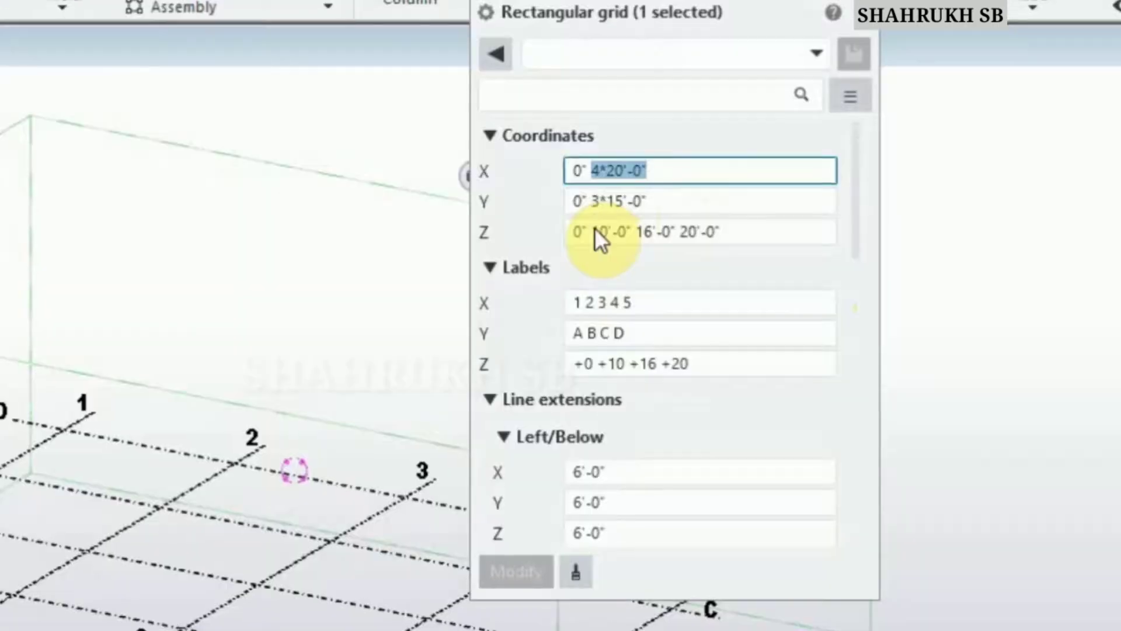
pyautogui.click(621, 229)
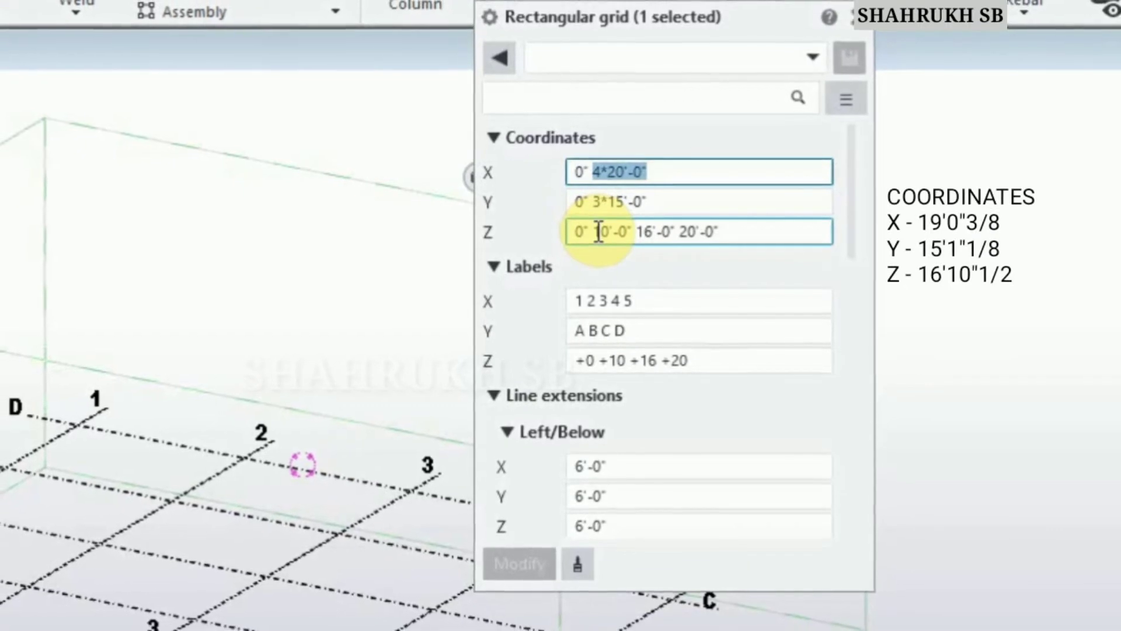
pyautogui.press('BackSpace')
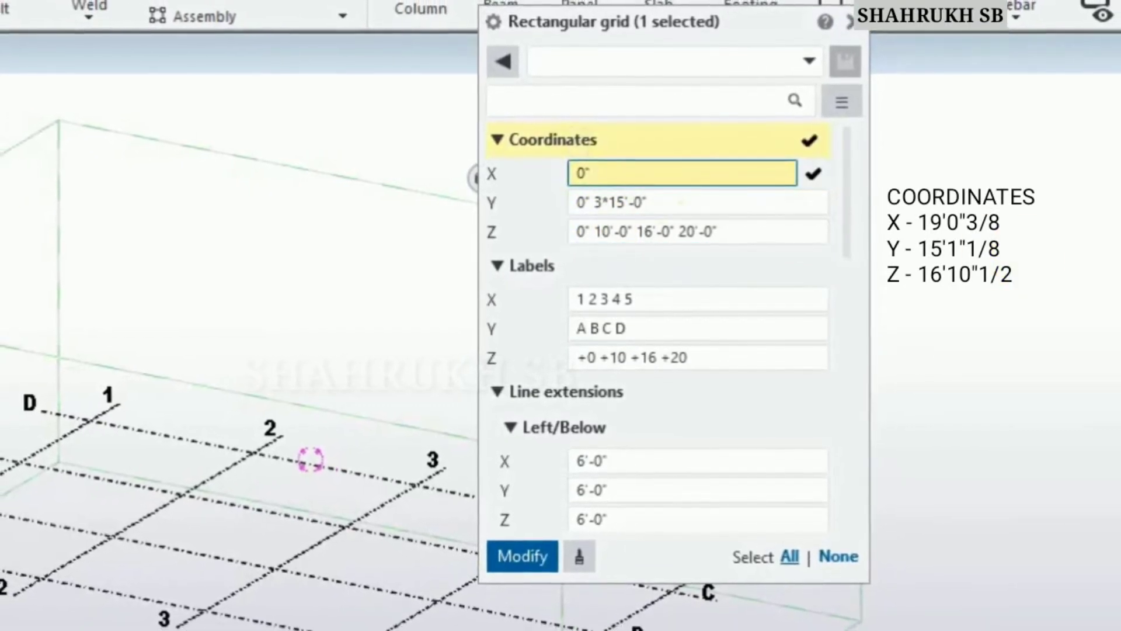
pyautogui.write('19')
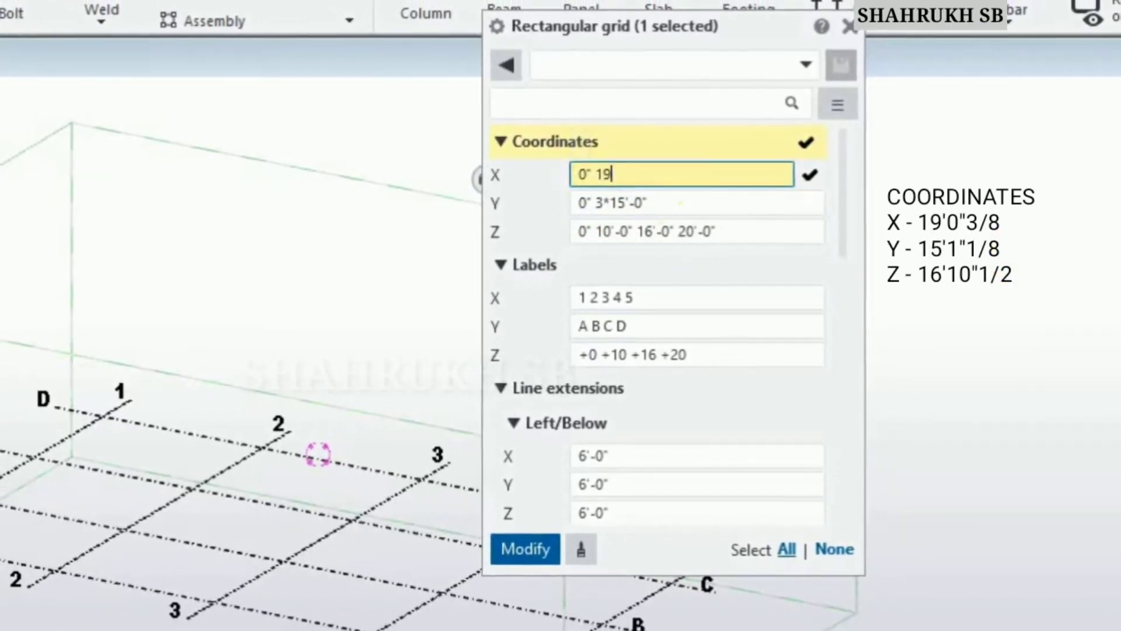
pyautogui.write("'0")
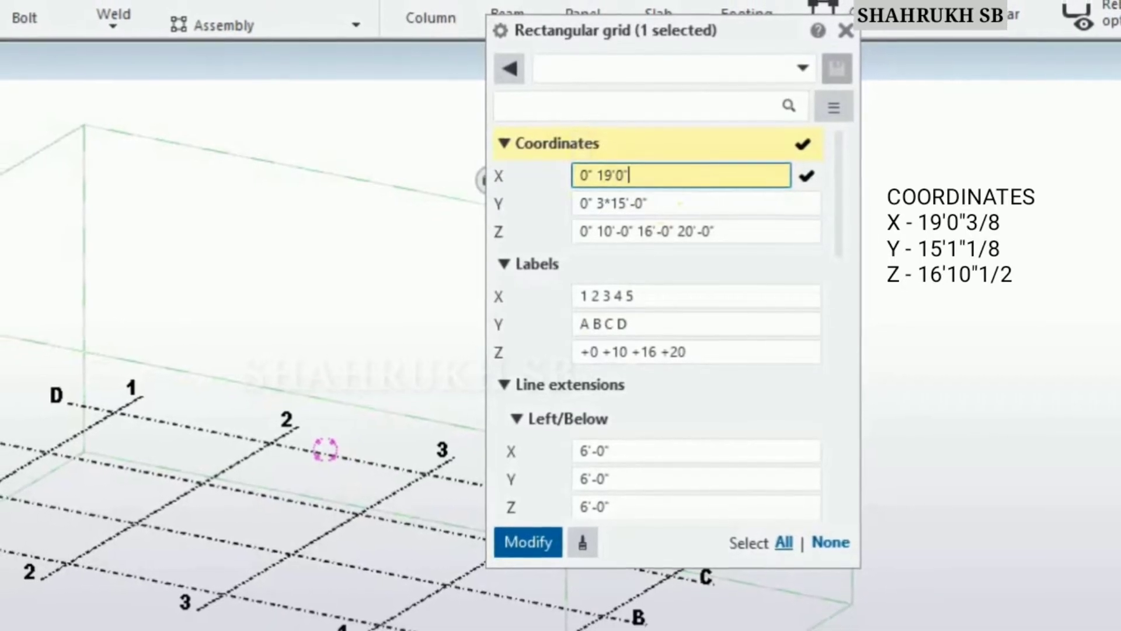
pyautogui.write('"3/8')
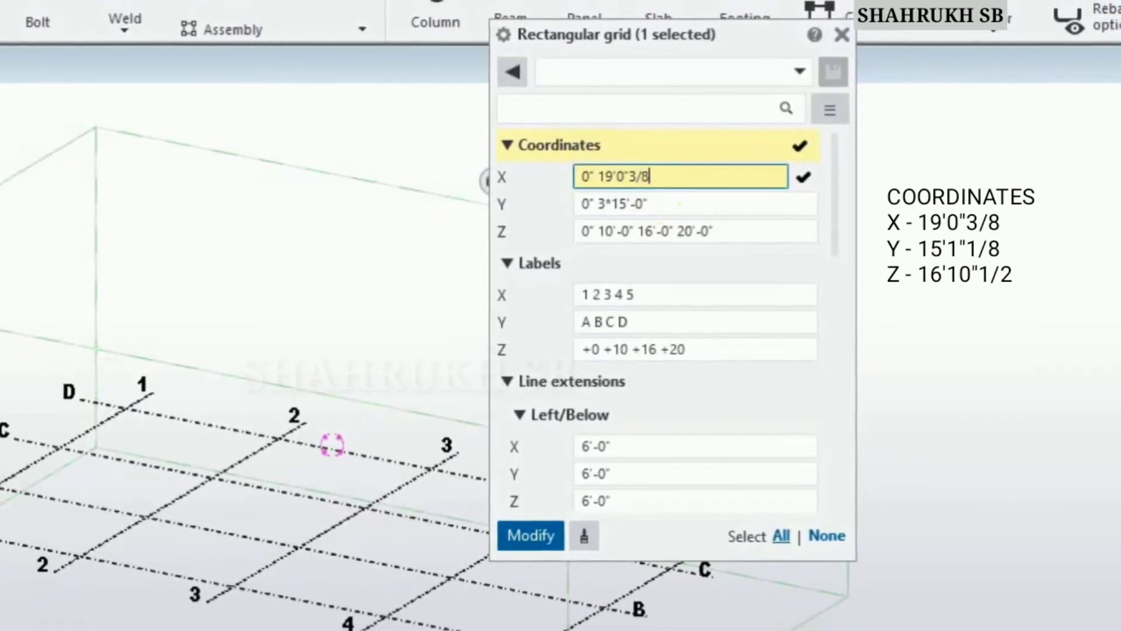
# Step: Set the grid's Y coordinates to 0" 15'1"1/8 and its Z coordinates to 0" 16'10"1/2
pyautogui.doubleClick(613, 204)
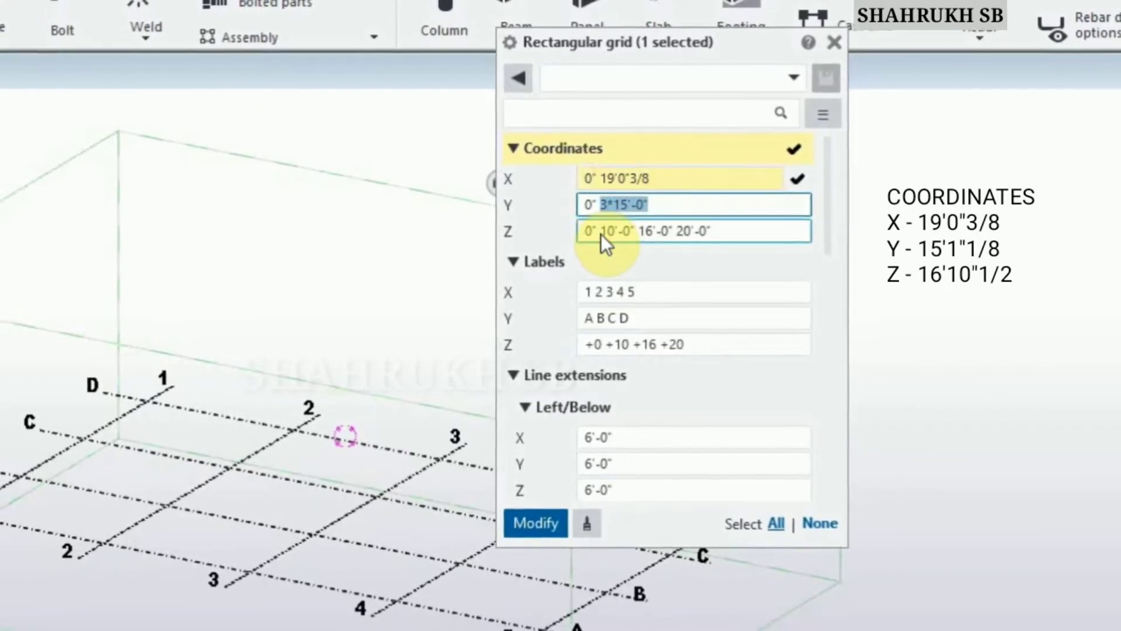
pyautogui.write("15'1")
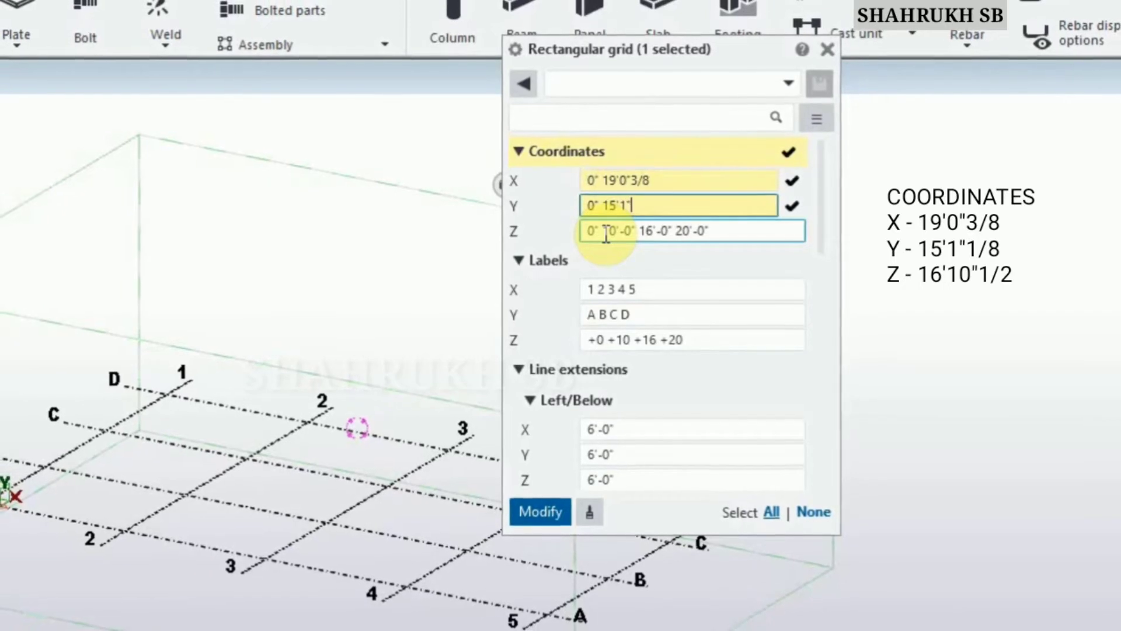
pyautogui.click(607, 234)
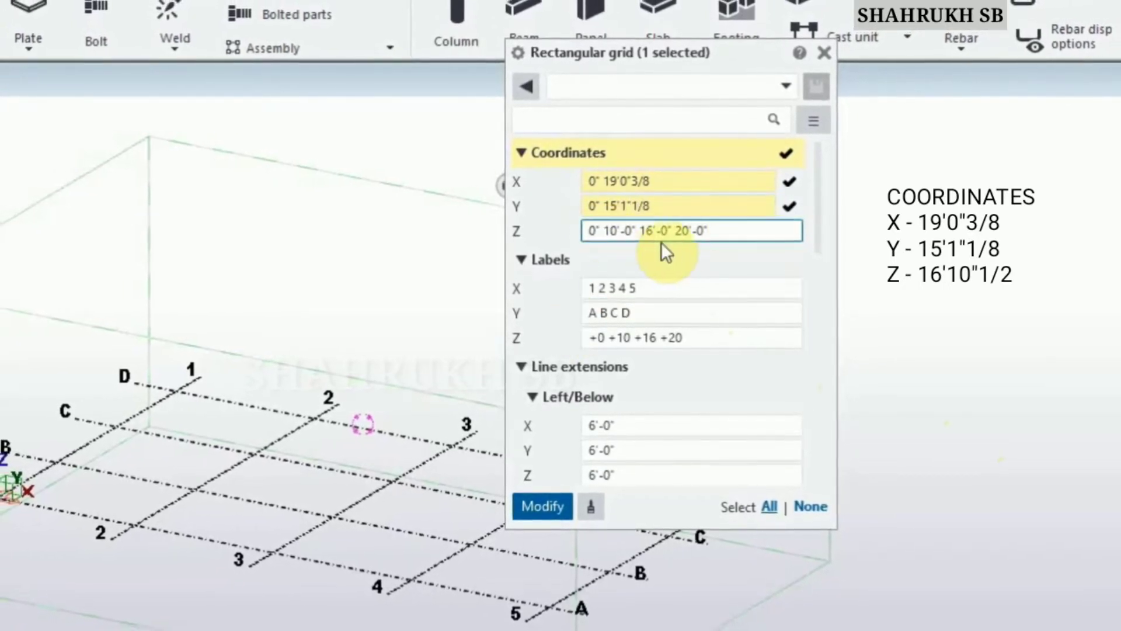
pyautogui.moveTo(706, 231); pyautogui.dragTo(612, 272)
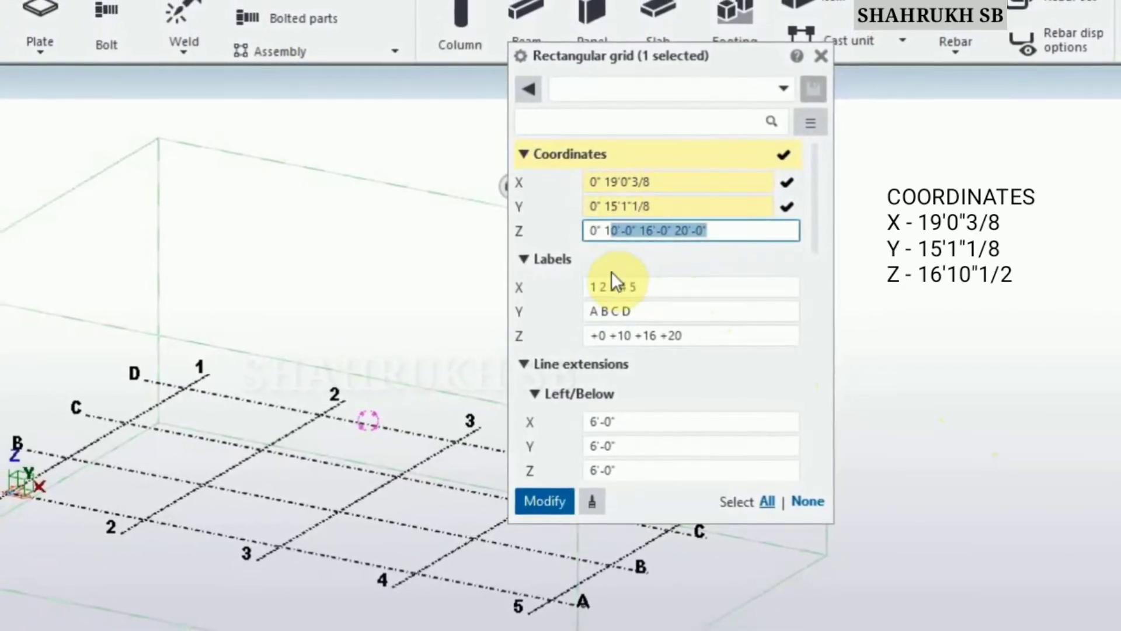
pyautogui.write("6'")
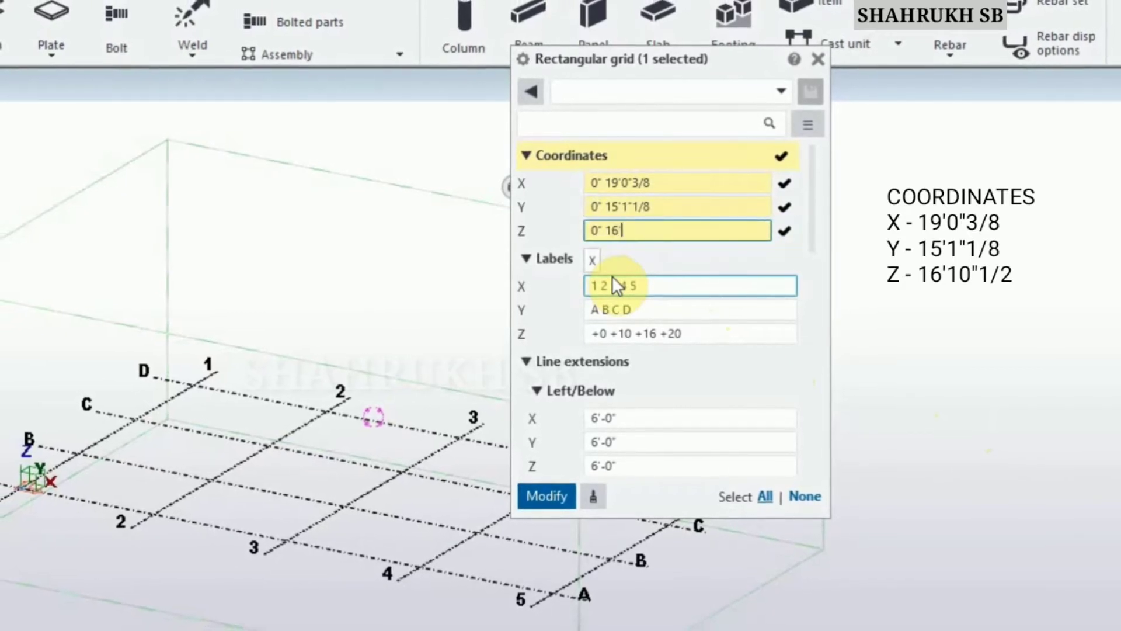
pyautogui.write('10"1')
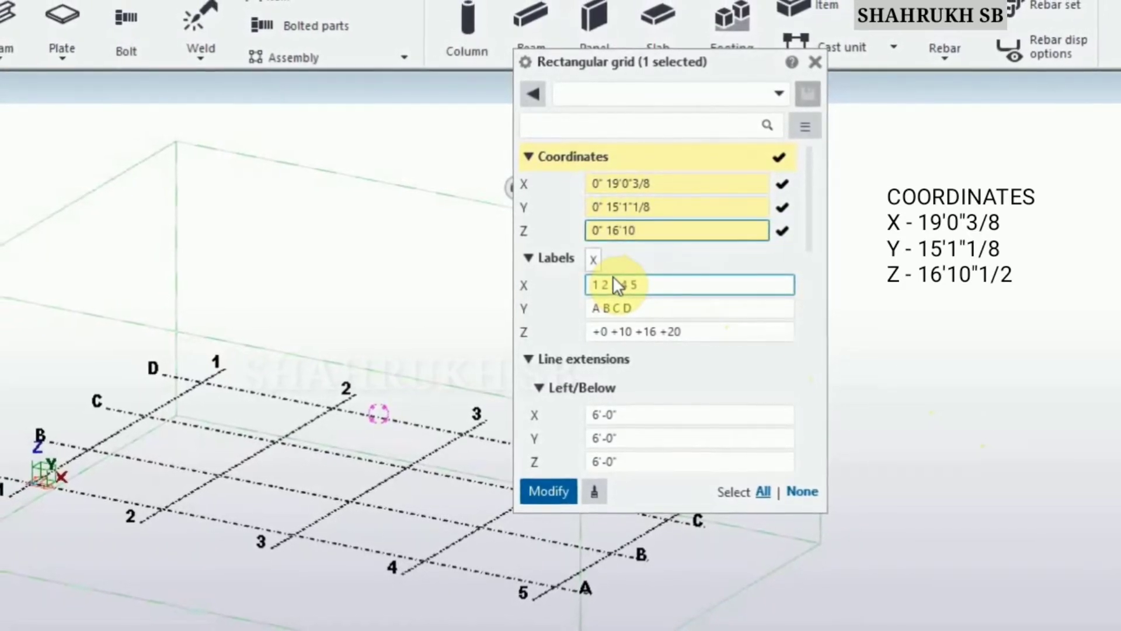
pyautogui.write('/')
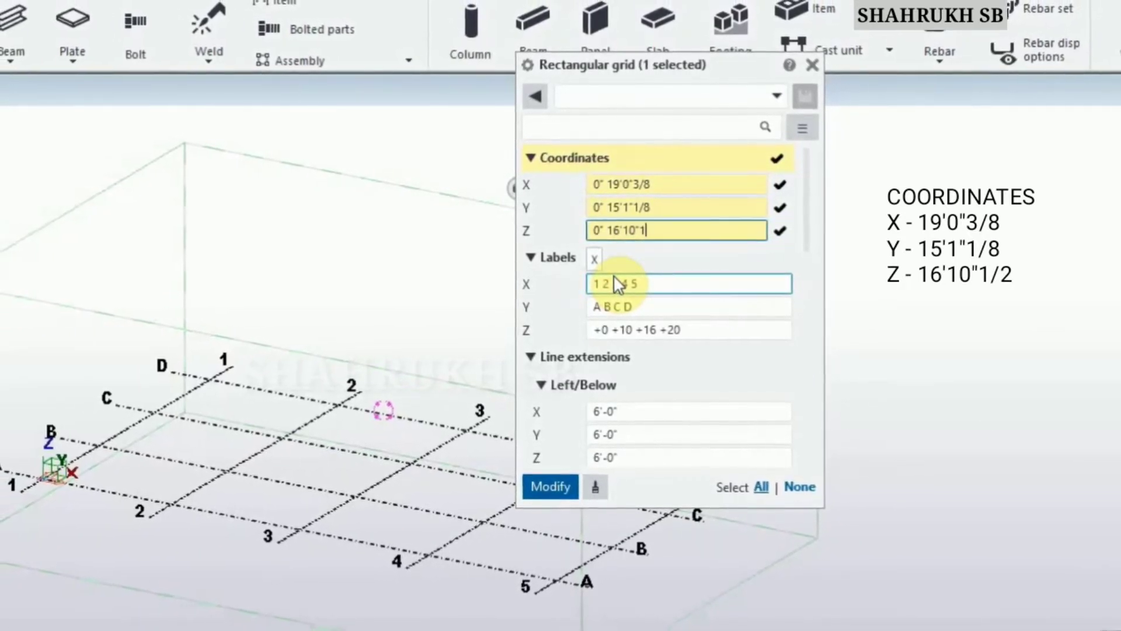
pyautogui.write('2')
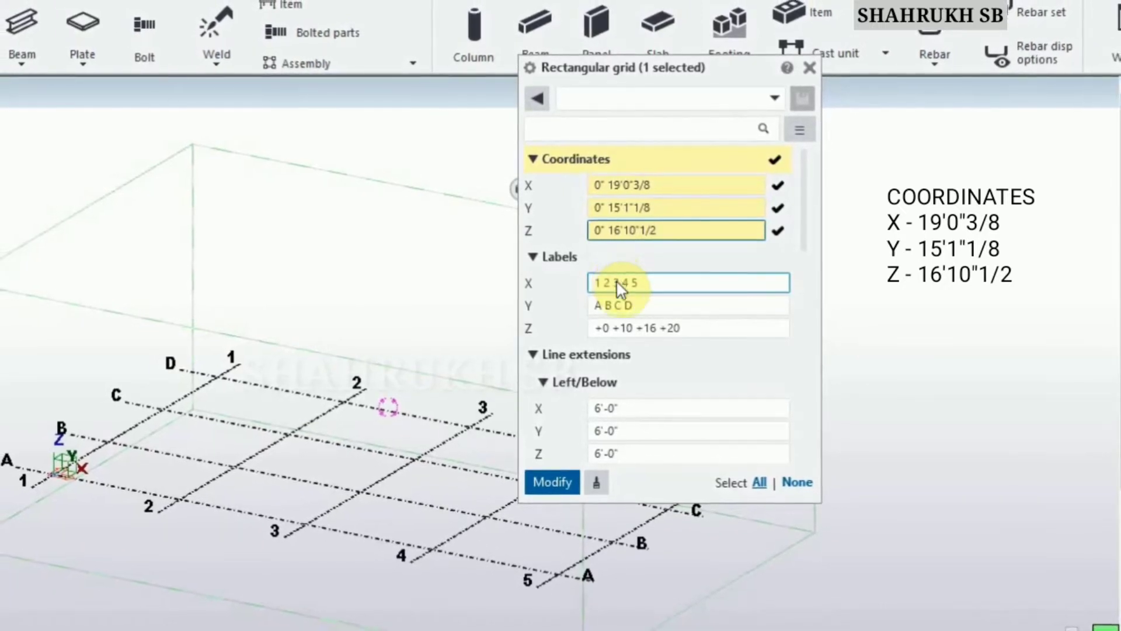
# Step: Change the grid's X labels to 1 2 and its Y labels to B A
pyautogui.moveTo(658, 282); pyautogui.dragTo(620, 288)
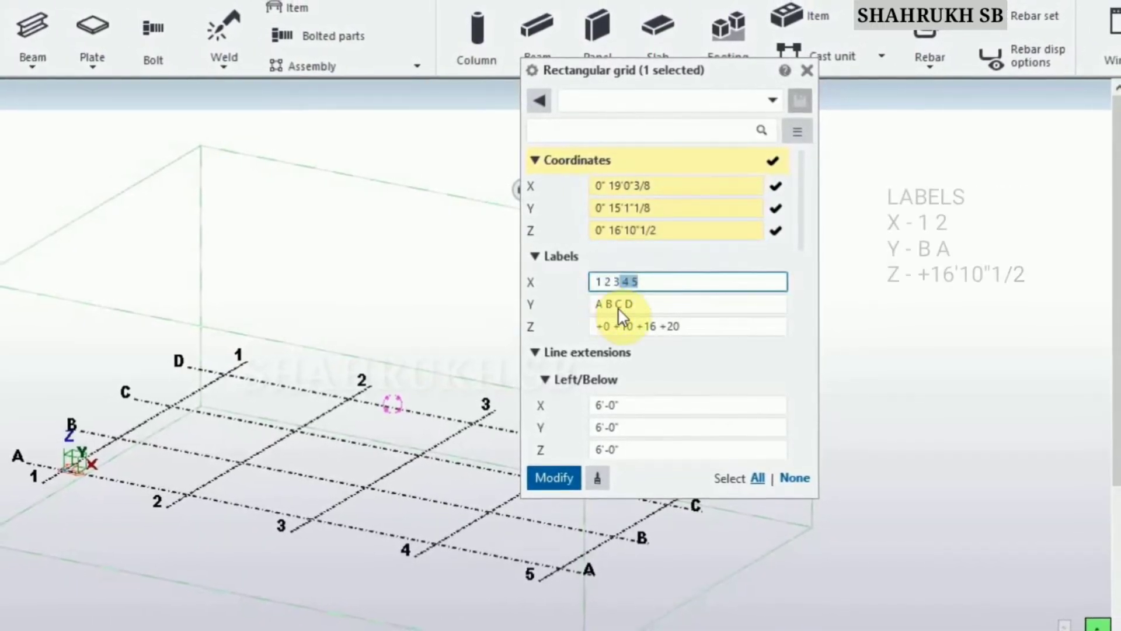
pyautogui.click(610, 313)
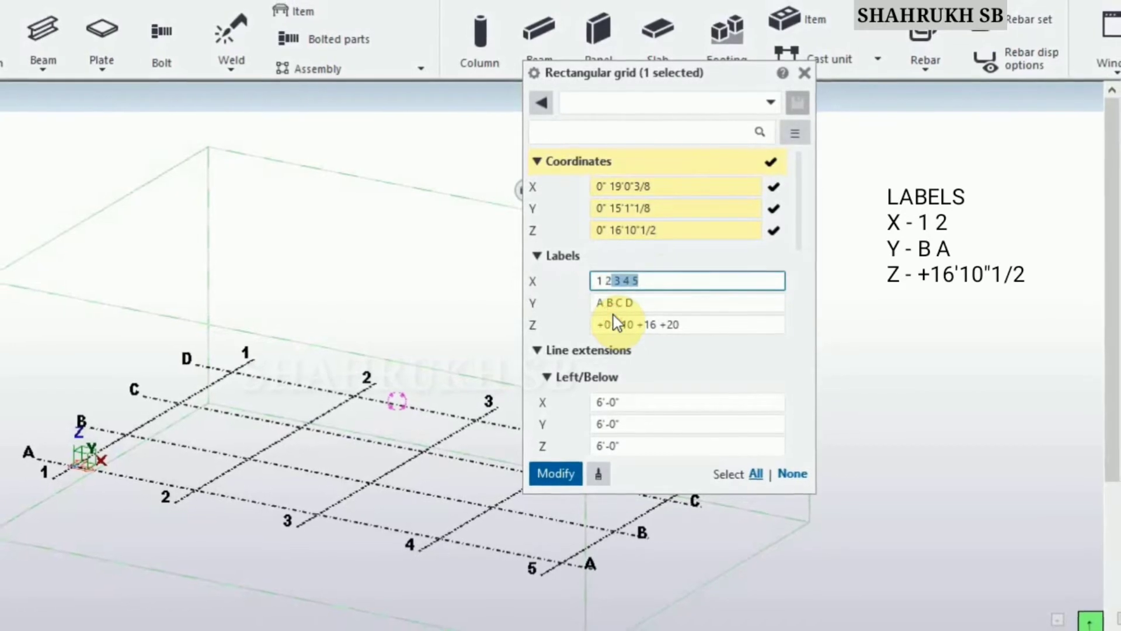
pyautogui.press('BackSpace')
pyautogui.click(646, 303)
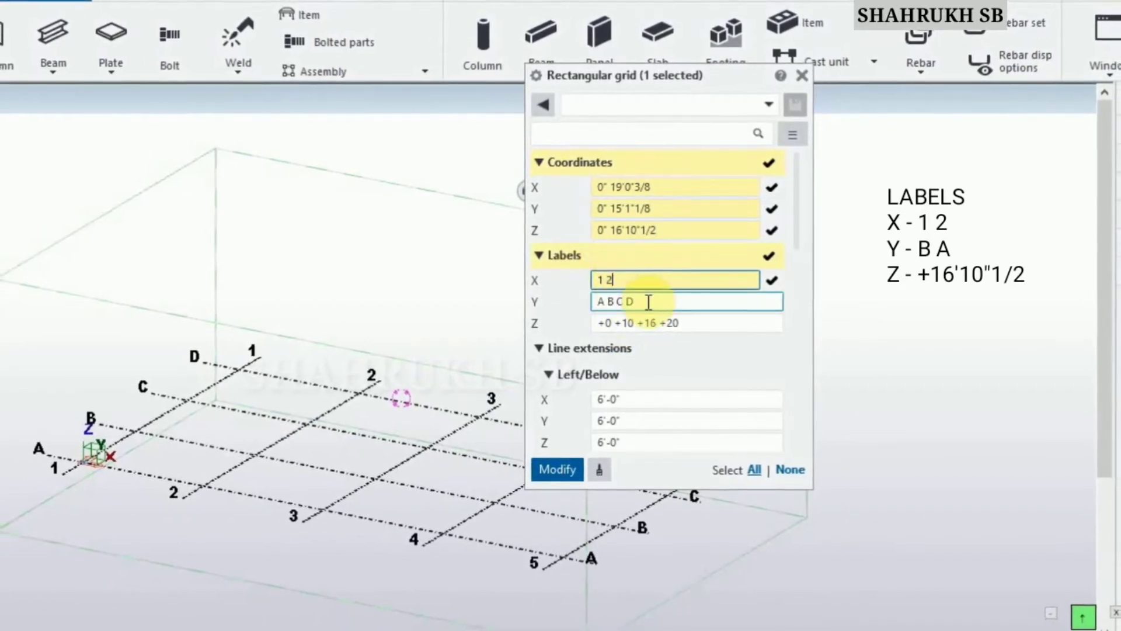
pyautogui.tripleClick(655, 303)
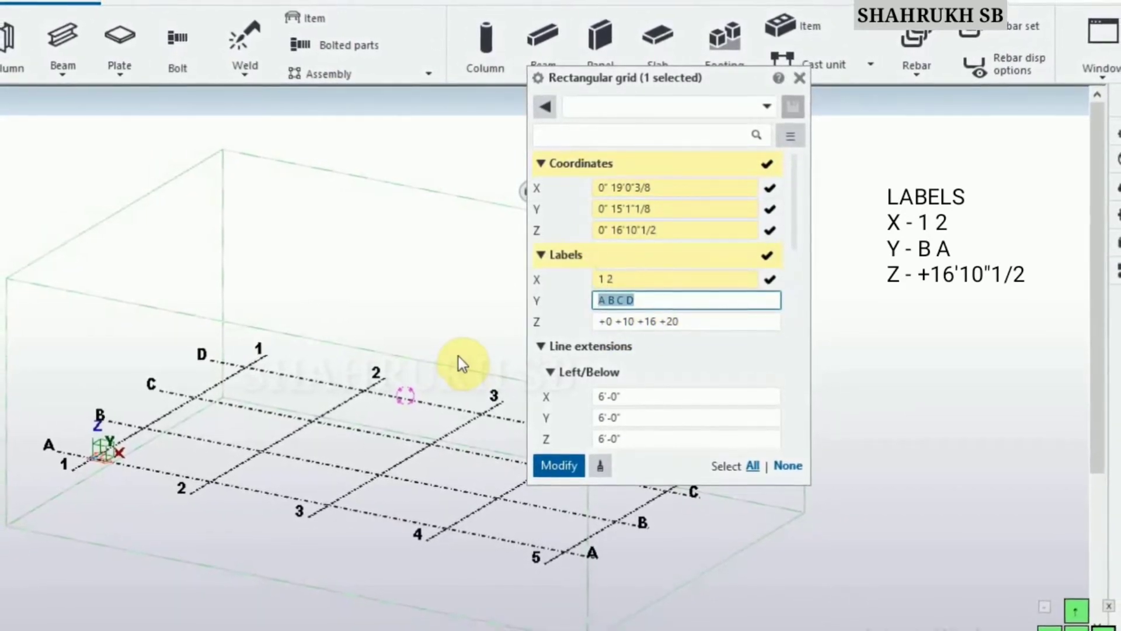
pyautogui.write('B A')
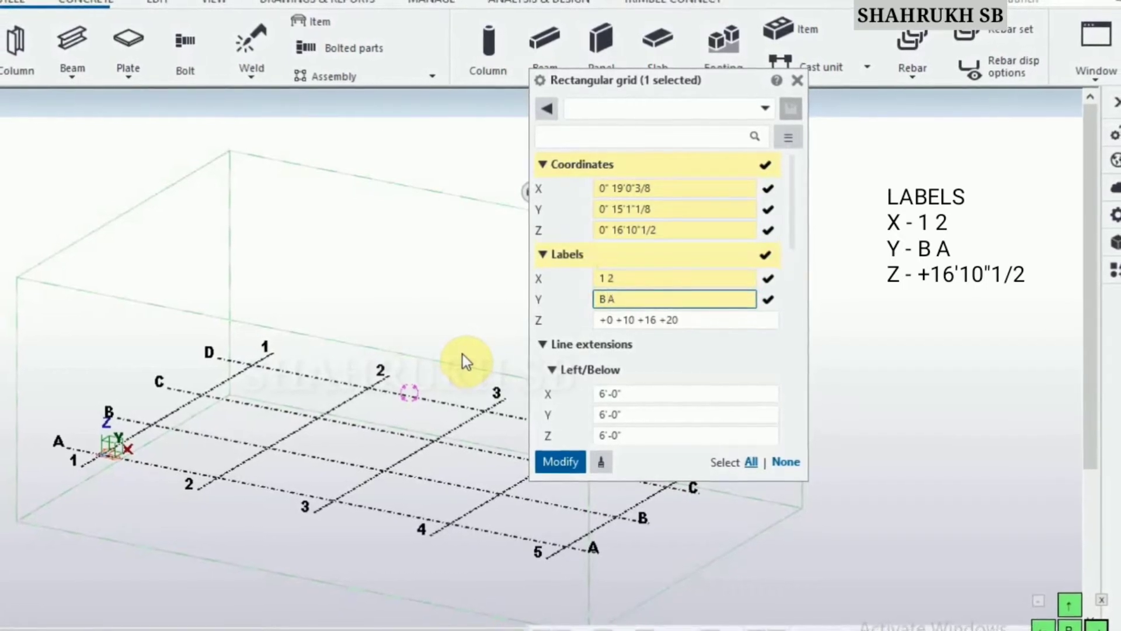
# Step: Set the grid's Z labels to +0 +16'10"1/2, reusing the Z coordinate value, and apply all changes to the grid
pyautogui.moveTo(678, 318); pyautogui.dragTo(631, 348)
pyautogui.press('BackSpace')
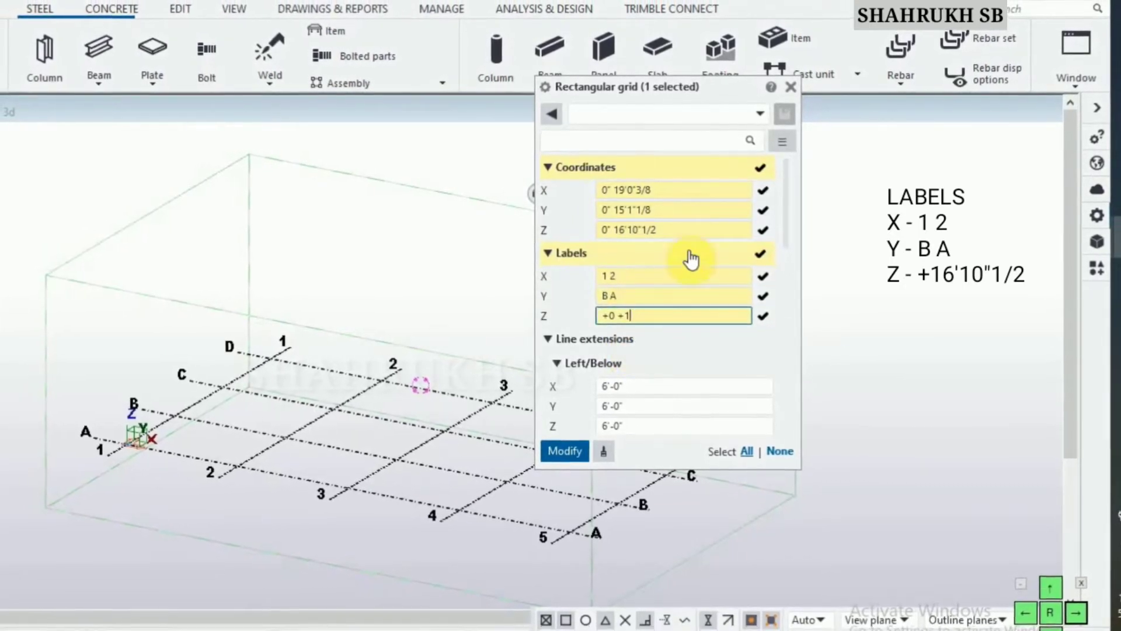
pyautogui.moveTo(677, 230); pyautogui.dragTo(622, 253)
pyautogui.hotkey('ctrl', 'c')
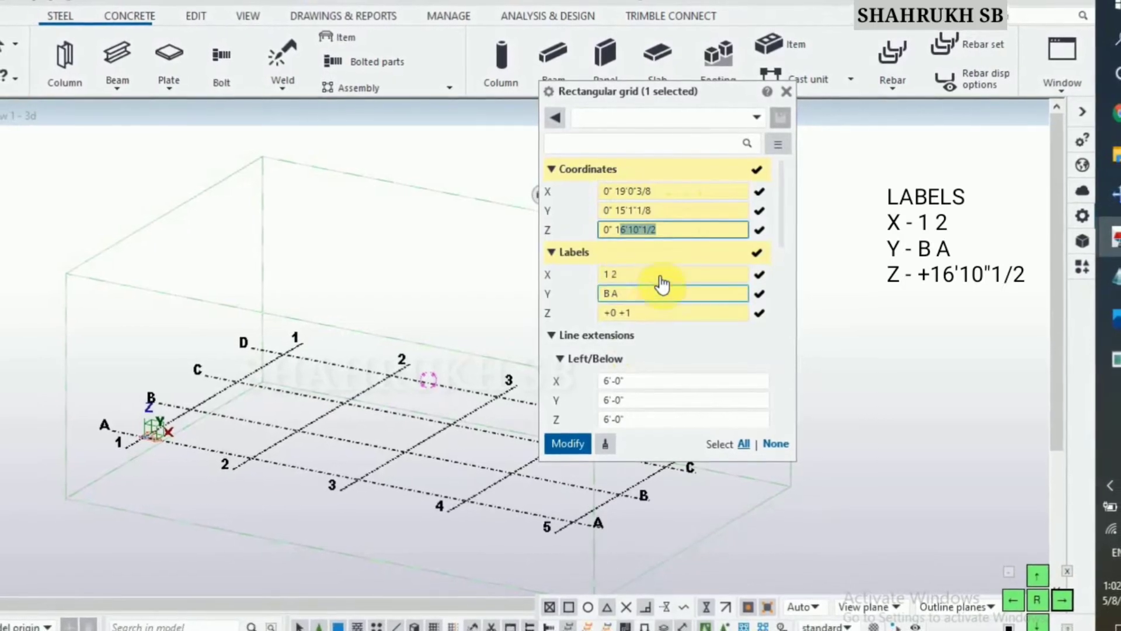
pyautogui.click(646, 316)
pyautogui.hotkey('ctrl', 'v')
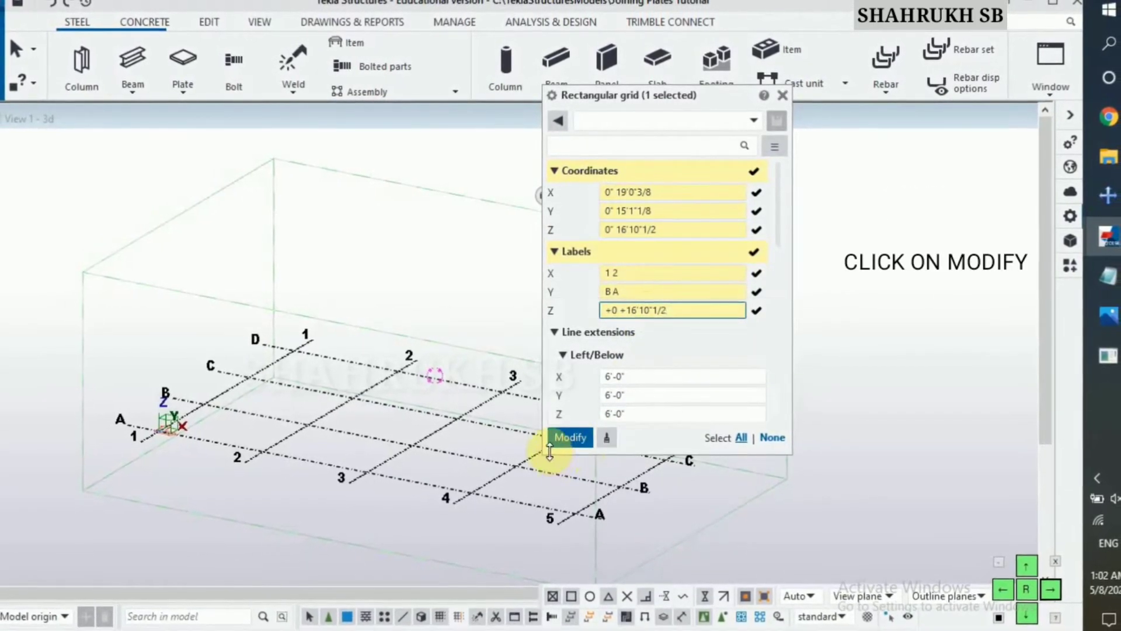
pyautogui.click(570, 437)
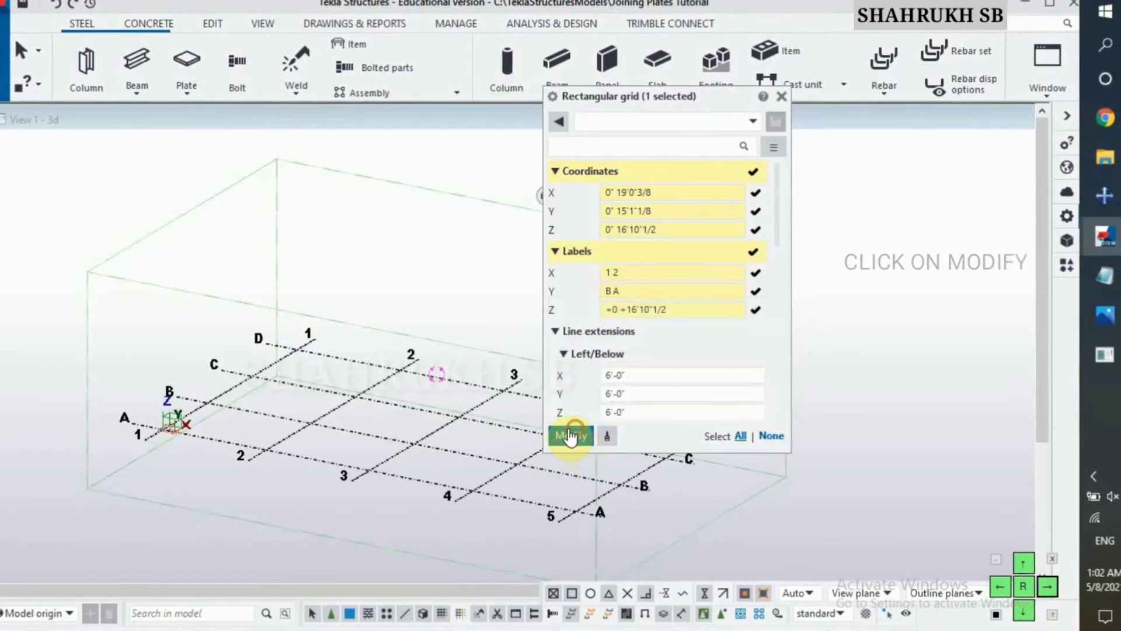
pyautogui.click(386, 407)
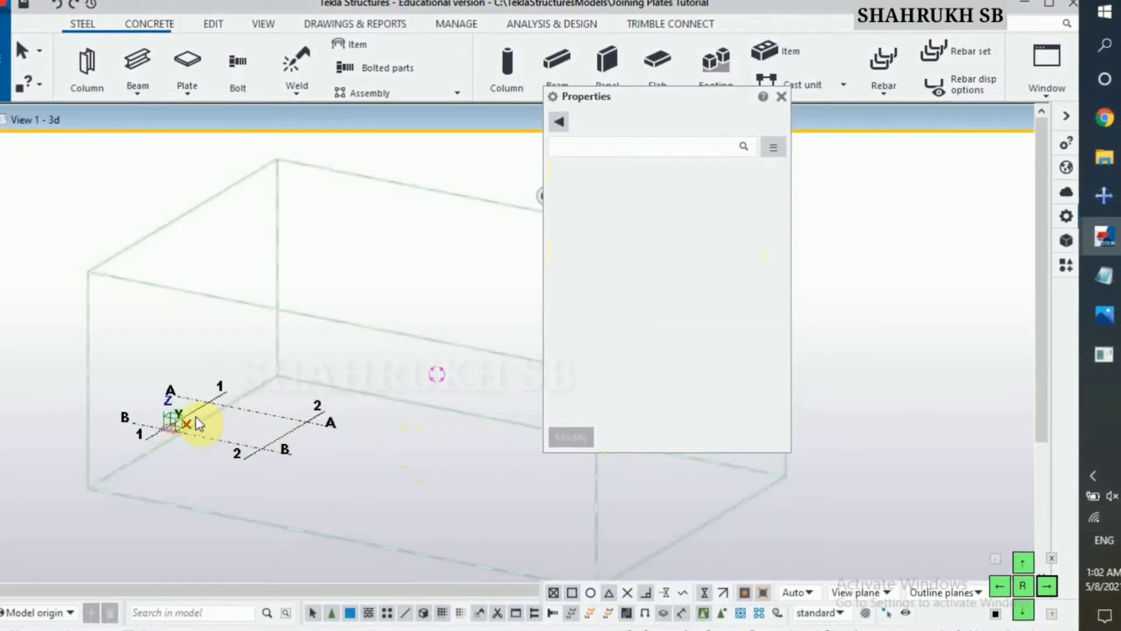
# Step: Measure the distance between grid lines B and A
pyautogui.scroll(2, 198, 423)
pyautogui.click(211, 24)
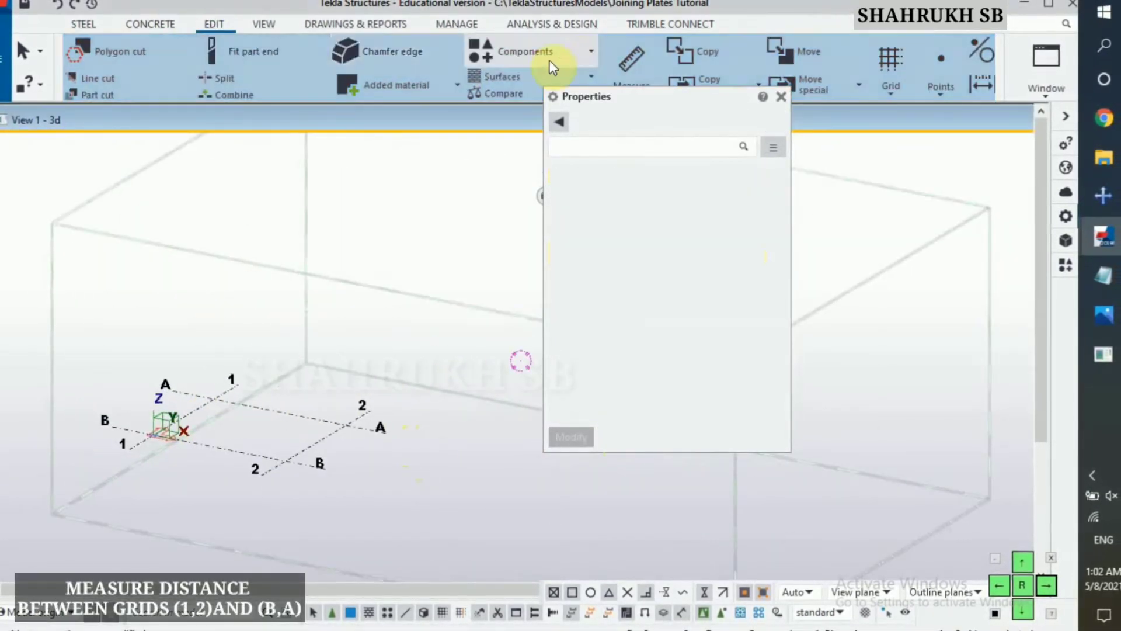
pyautogui.click(629, 57)
pyautogui.scroll(3, 120, 400)
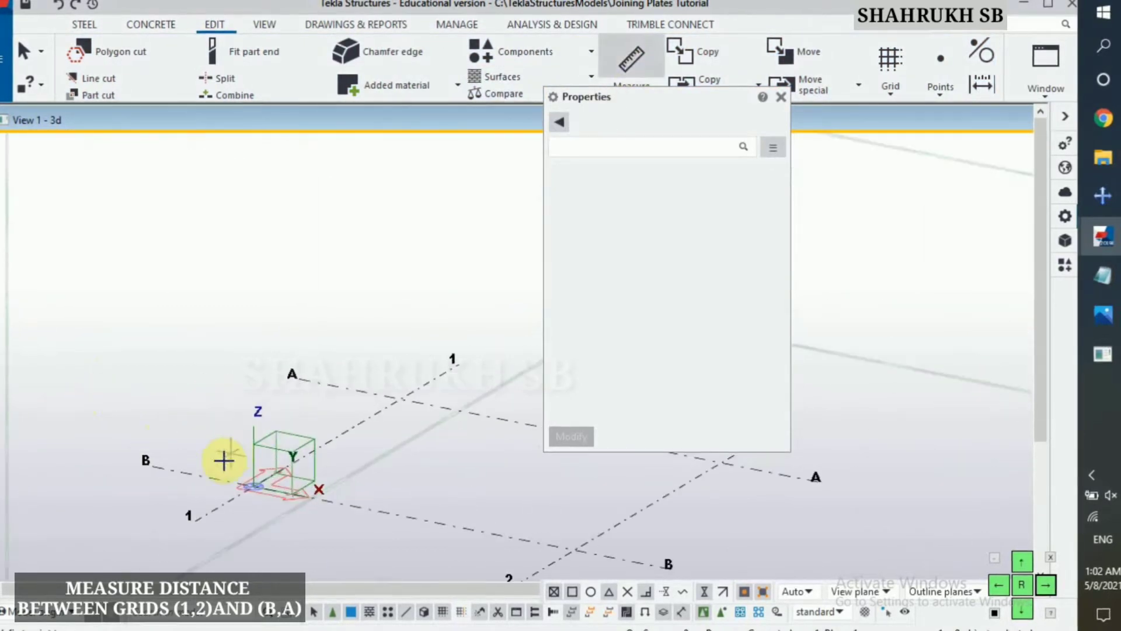
pyautogui.click(203, 474)
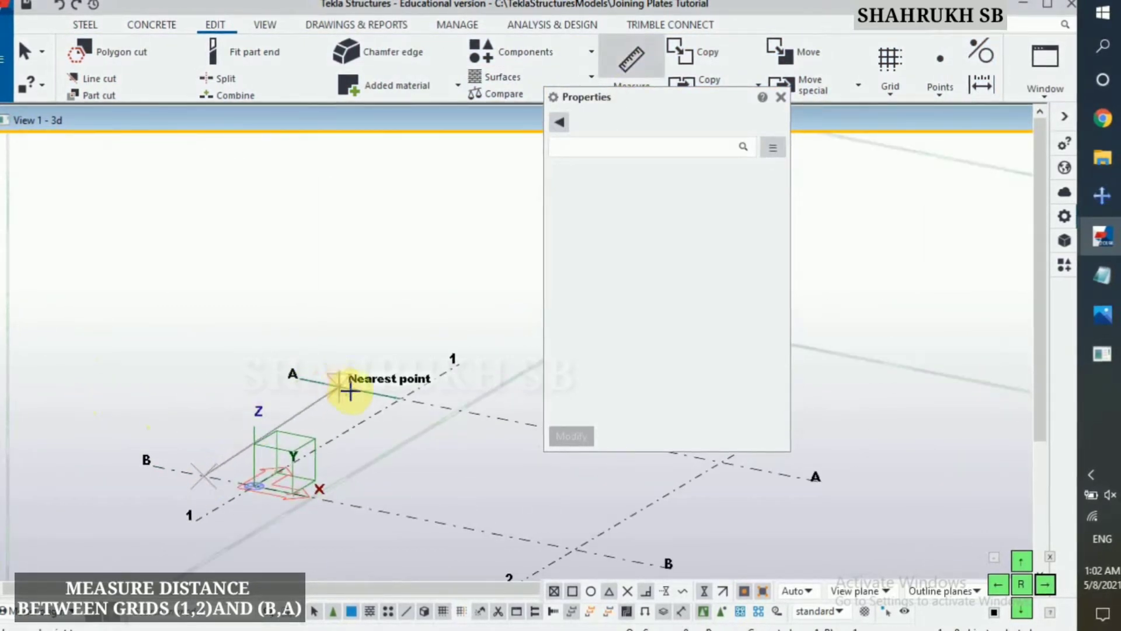
pyautogui.click(339, 377)
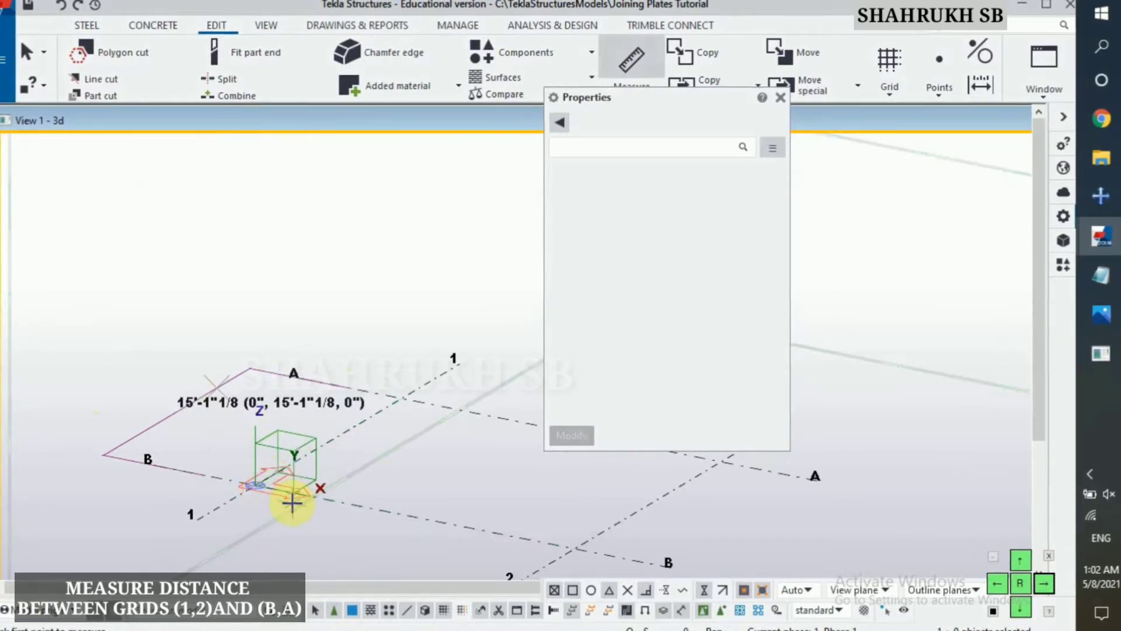
# Step: Measure the distance between grid lines 1 and 2, and end the measuring command
pyautogui.click(352, 425)
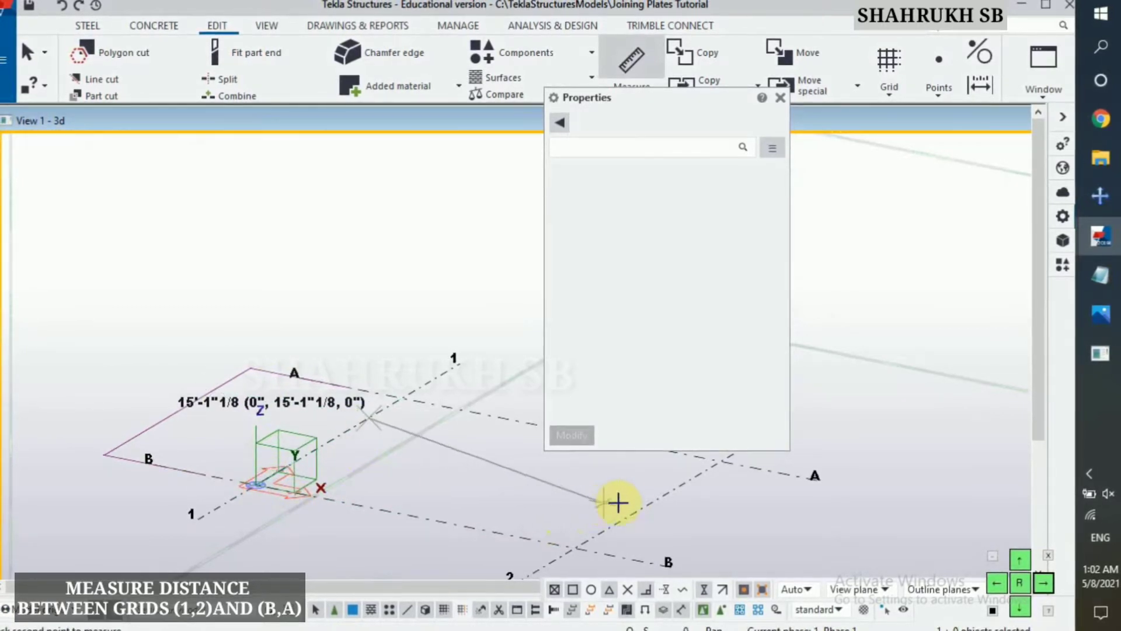
pyautogui.click(663, 482)
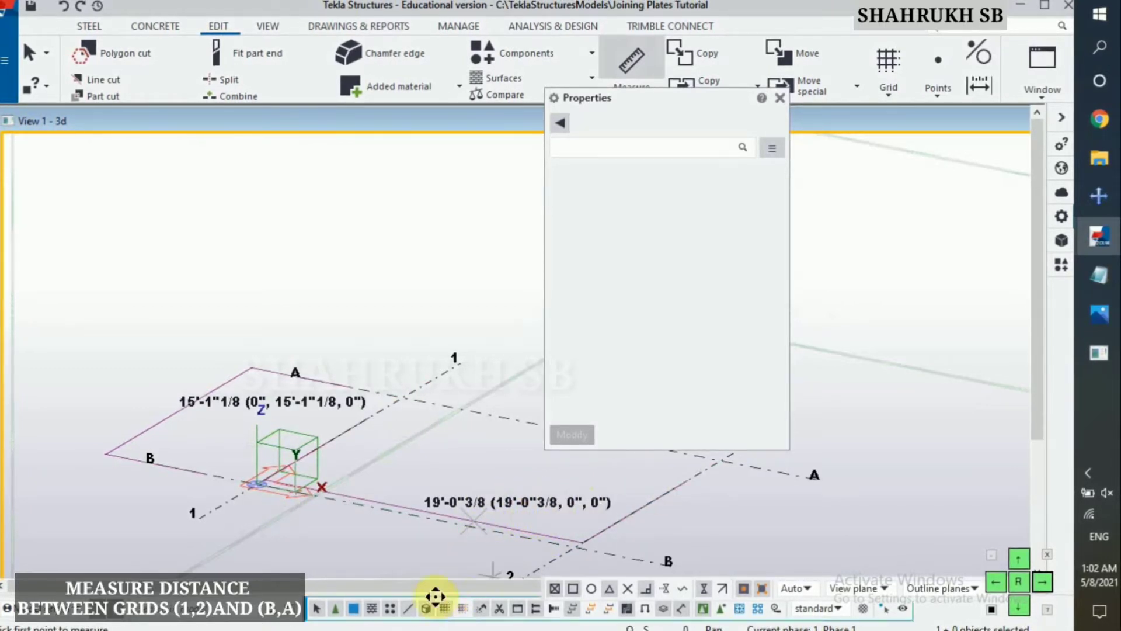
pyautogui.click(745, 147)
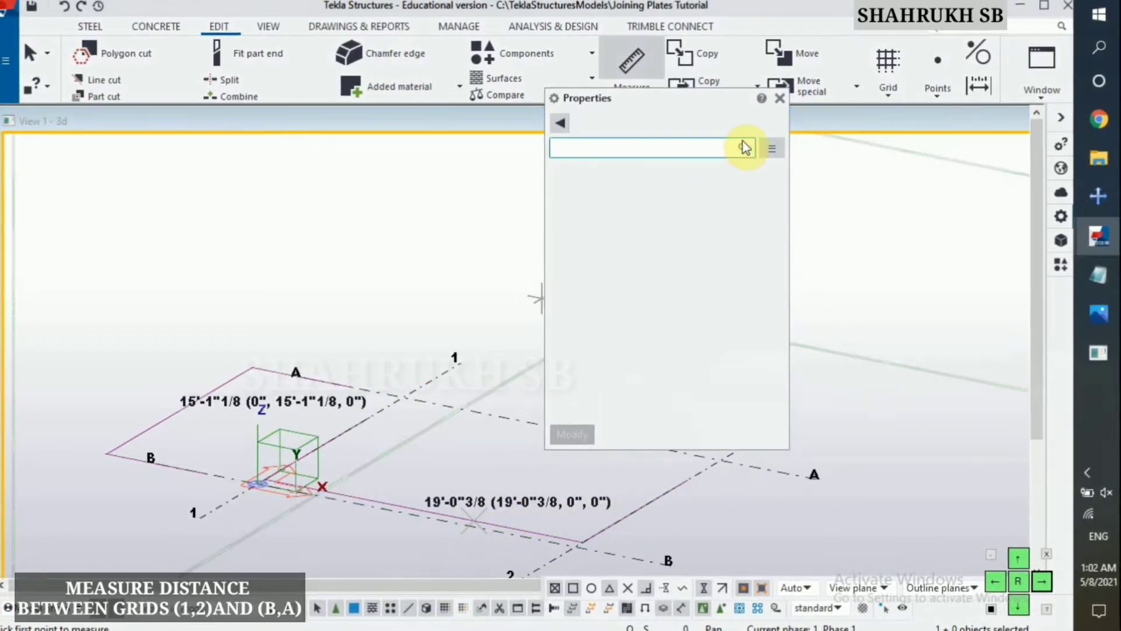
pyautogui.rightClick(303, 288)
pyautogui.click(391, 298)
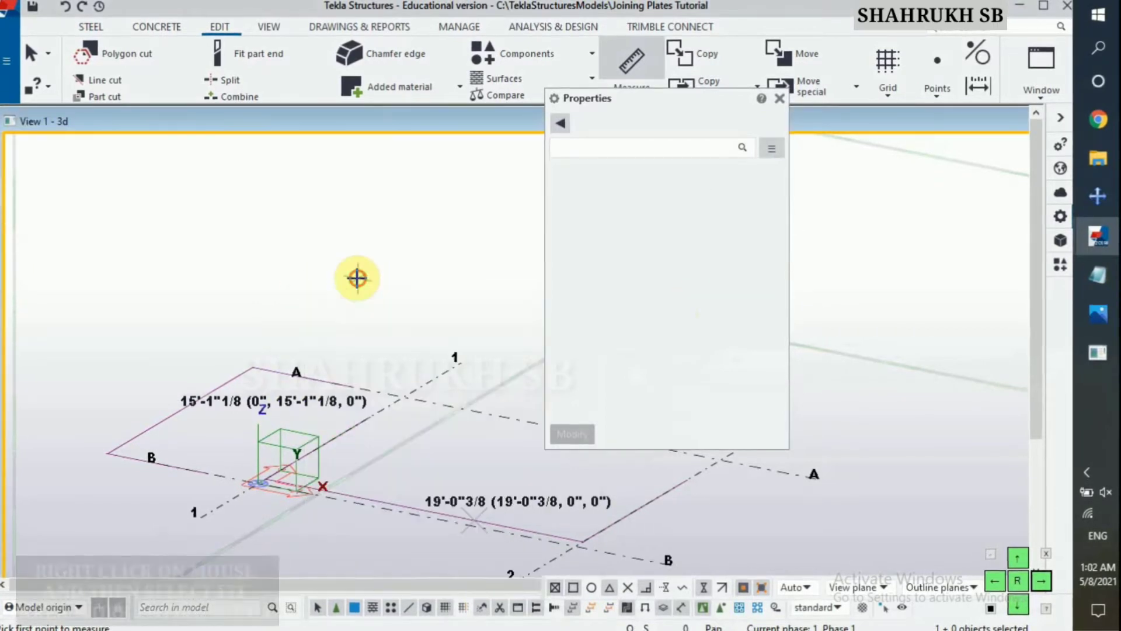
pyautogui.rightClick(357, 278)
pyautogui.click(401, 295)
# Step: Fit the work area to the entire model and close the properties pane
pyautogui.rightClick(332, 263)
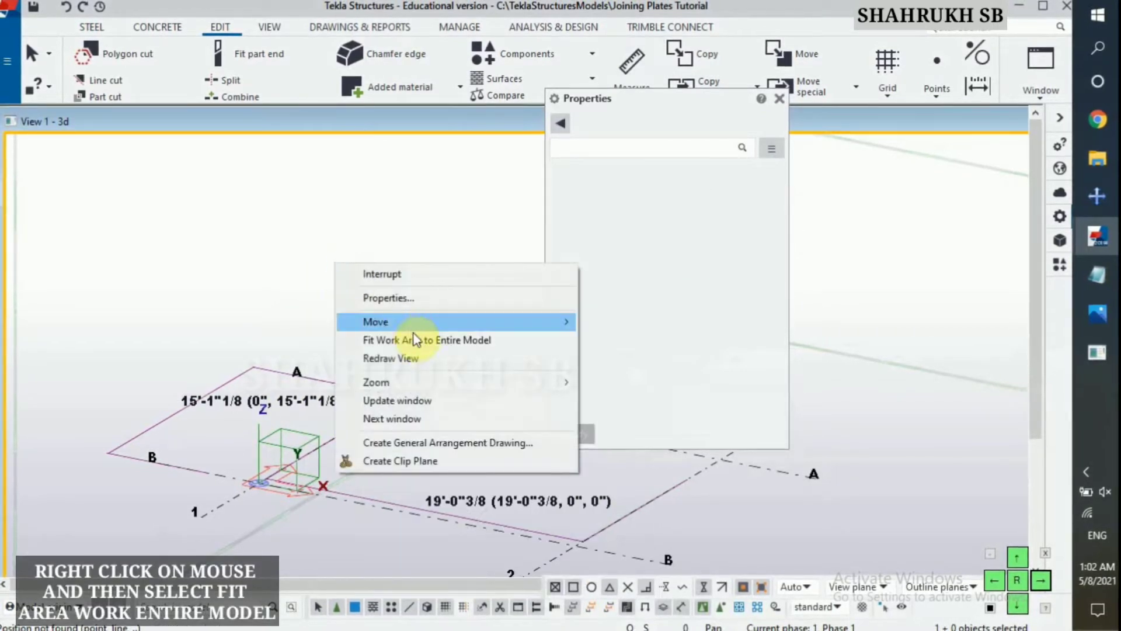
pyautogui.click(397, 340)
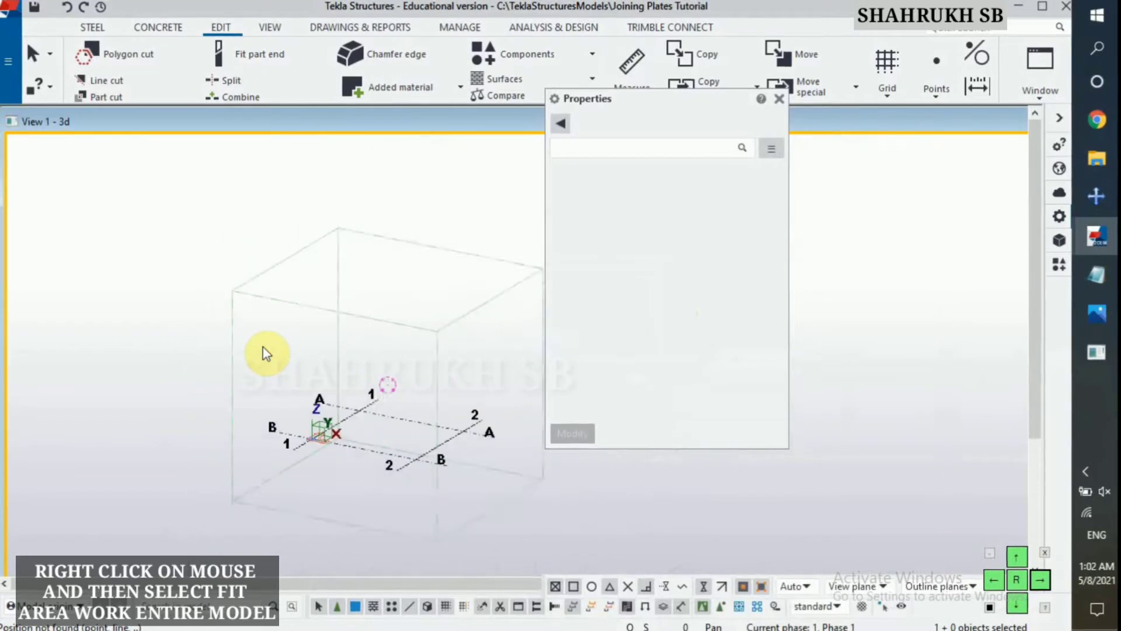
pyautogui.click(778, 99)
# Step: Create views along all grid lines of the grid with the standard settings, and close the view dialogs
pyautogui.scroll(1, 418, 374)
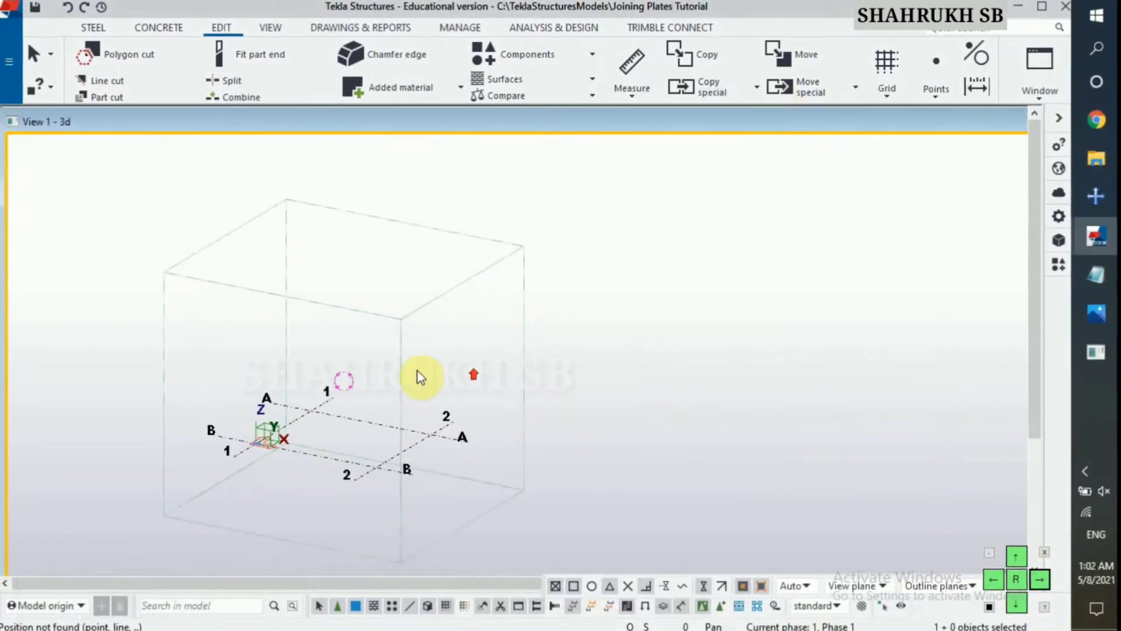
pyautogui.moveTo(418, 373); pyautogui.dragTo(380, 393, button='middle')
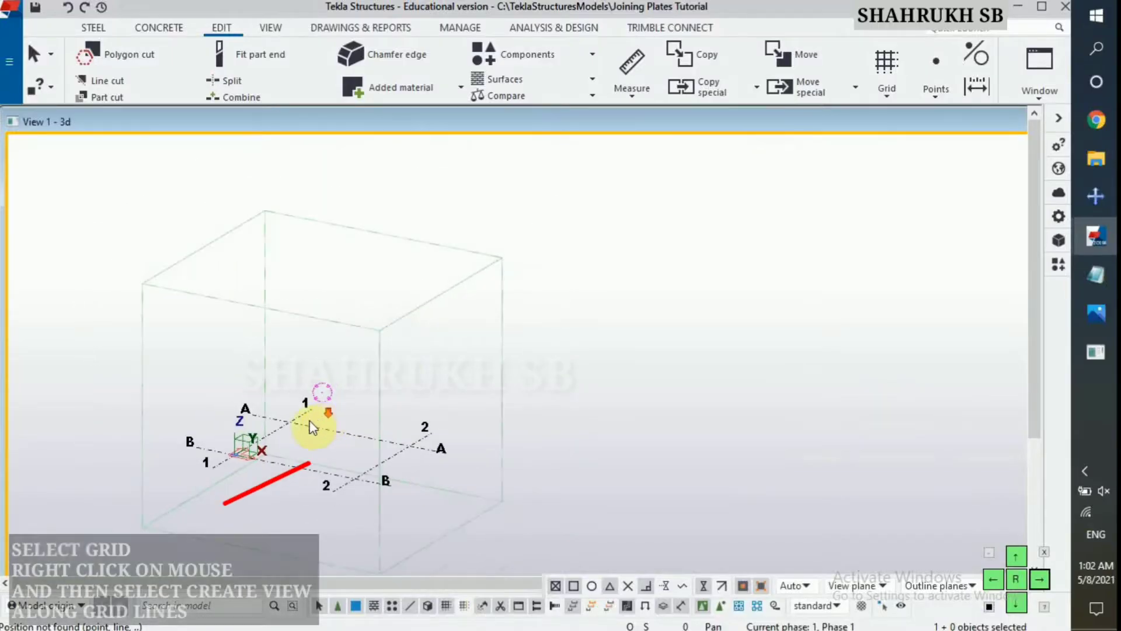
pyautogui.scroll(2, 313, 428)
pyautogui.rightClick(347, 432)
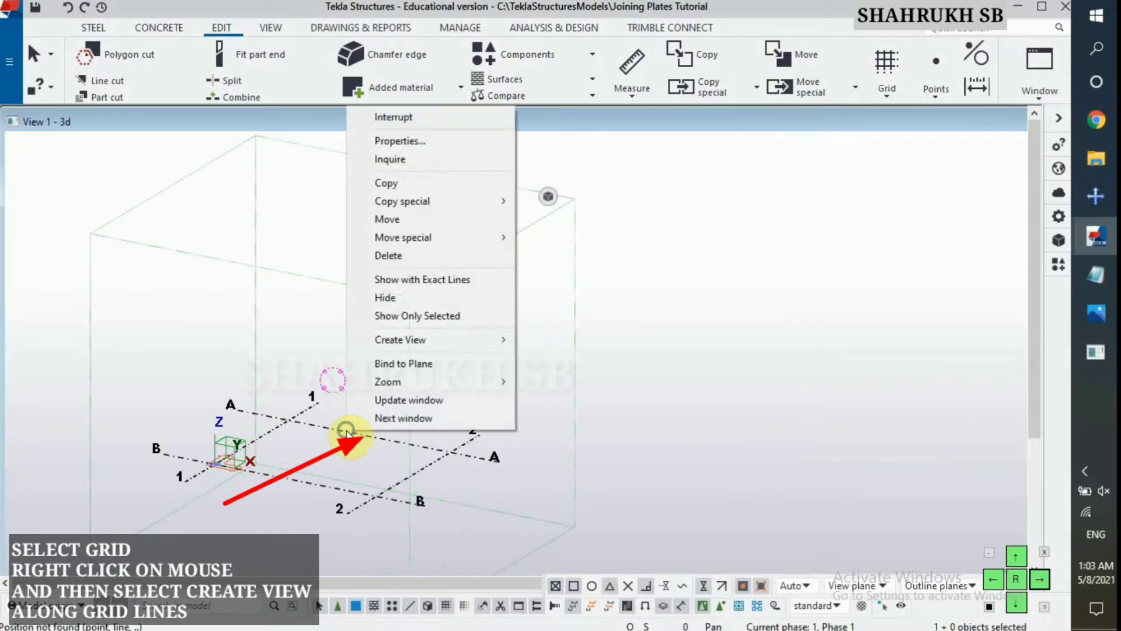
pyautogui.moveTo(434, 349)
pyautogui.click(549, 358)
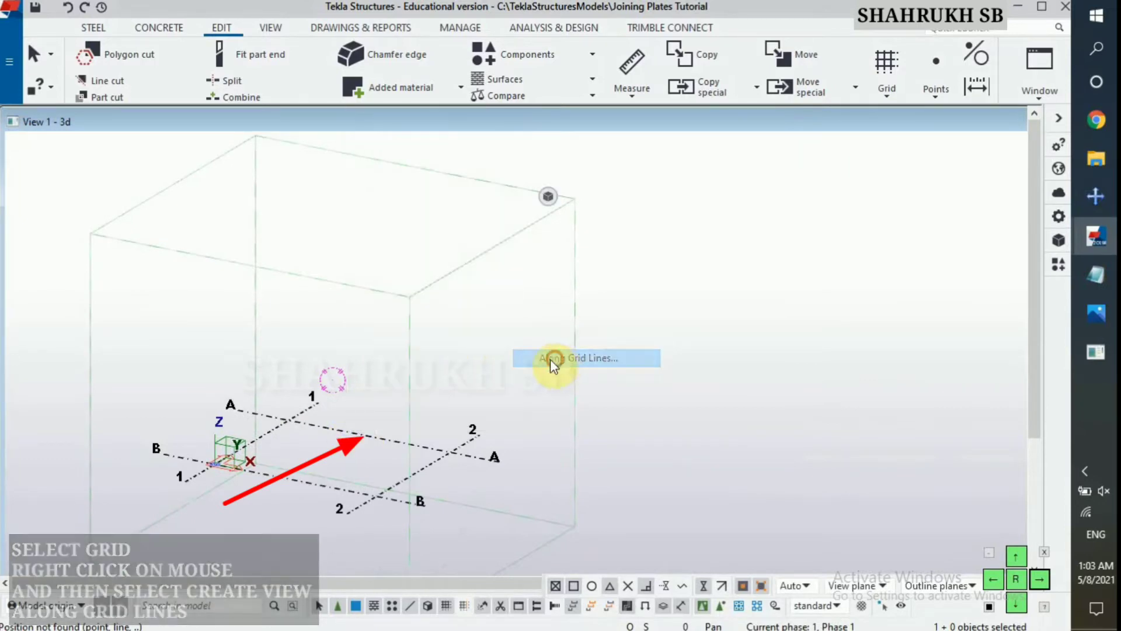
pyautogui.click(449, 390)
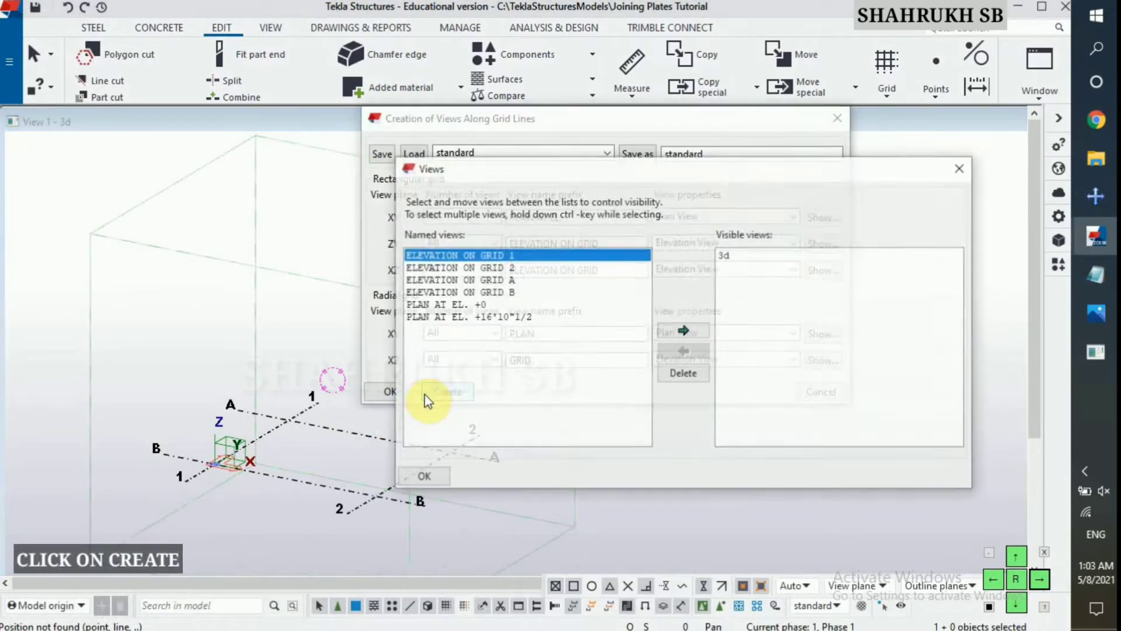
pyautogui.click(958, 170)
pyautogui.click(838, 120)
# Step: Start a steel column and set its profile to W8X35 from the profile catalog
pyautogui.scroll(-2, 430, 300)
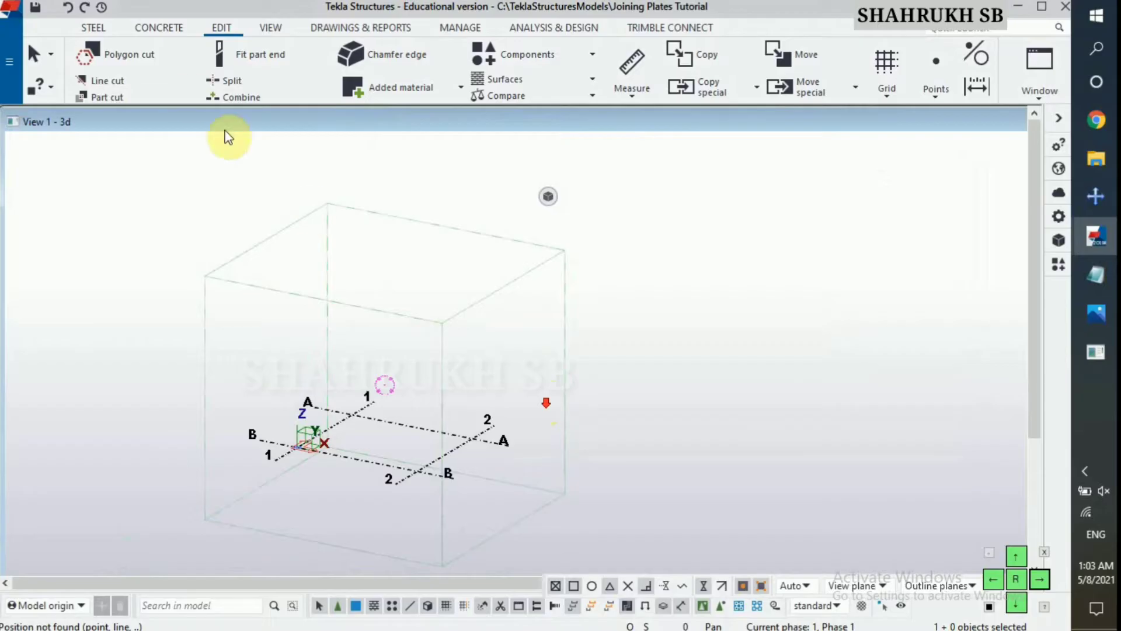
pyautogui.click(91, 28)
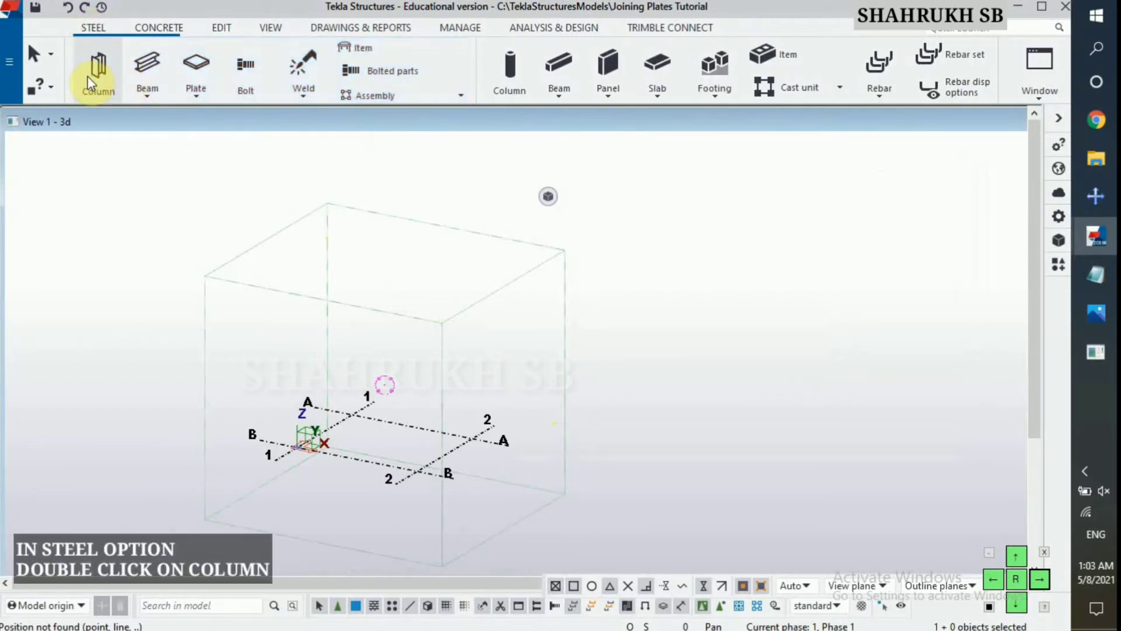
pyautogui.doubleClick(89, 82)
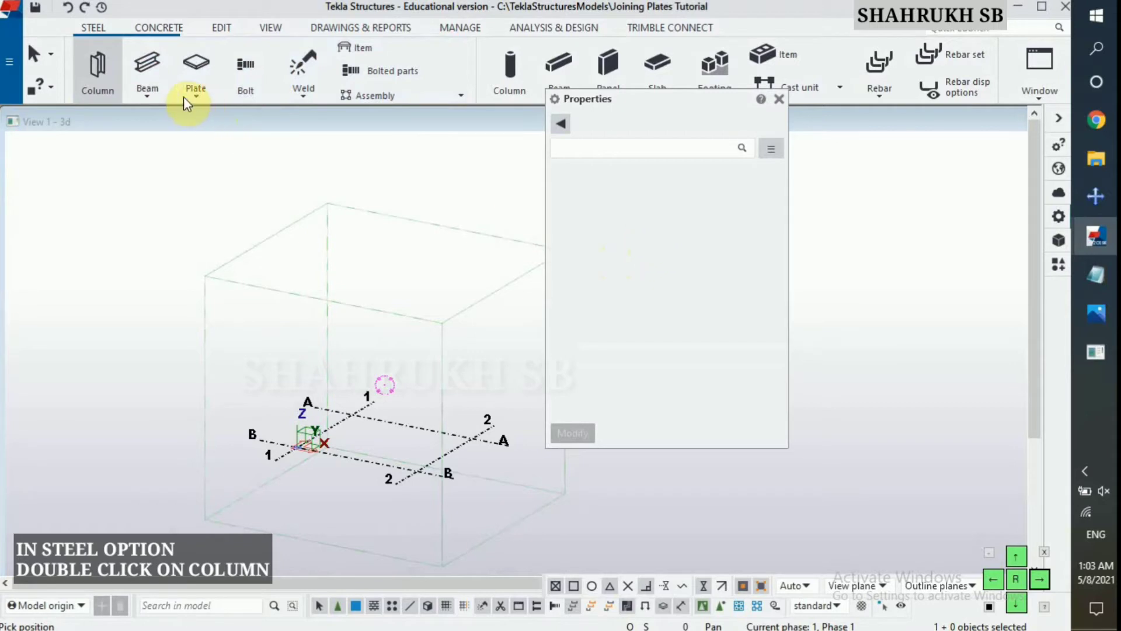
pyautogui.doubleClick(115, 73)
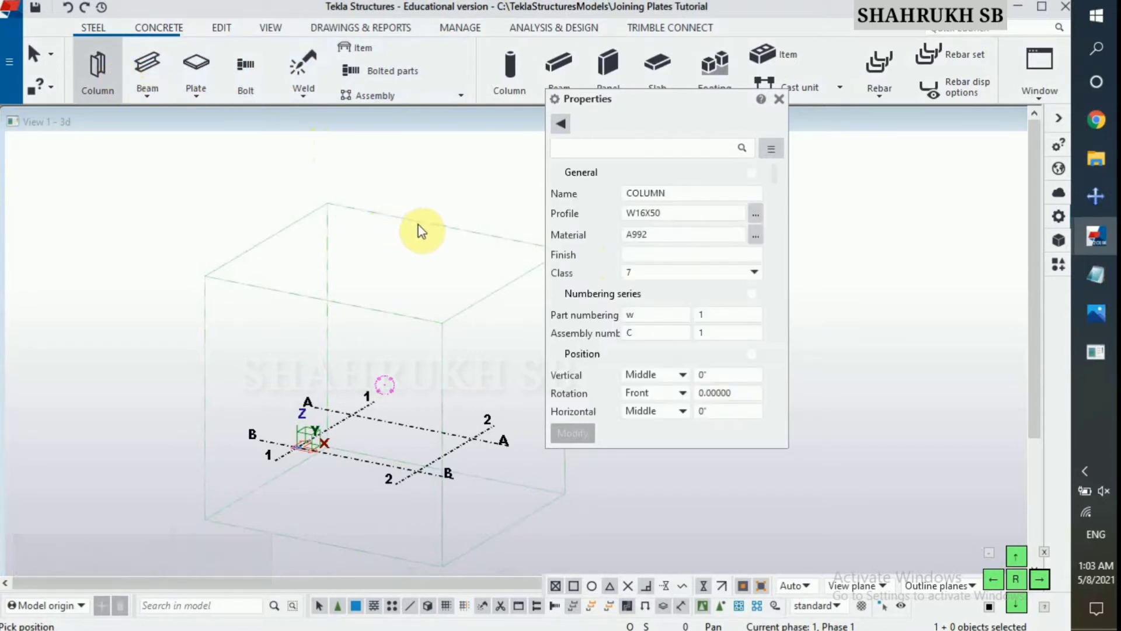
pyautogui.click(755, 215)
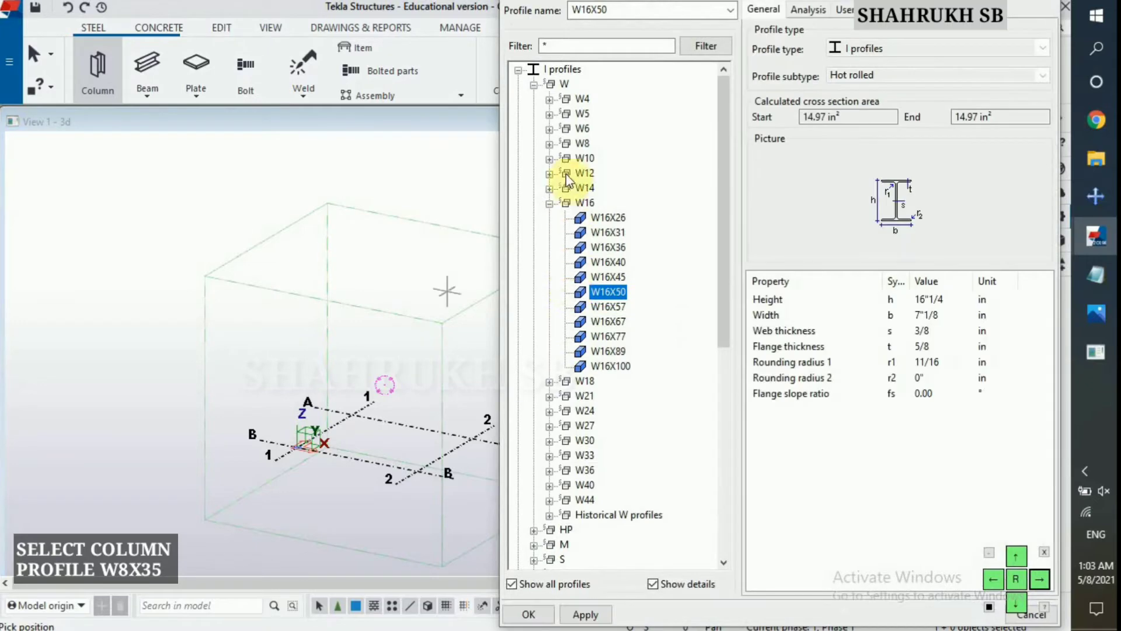
pyautogui.doubleClick(578, 146)
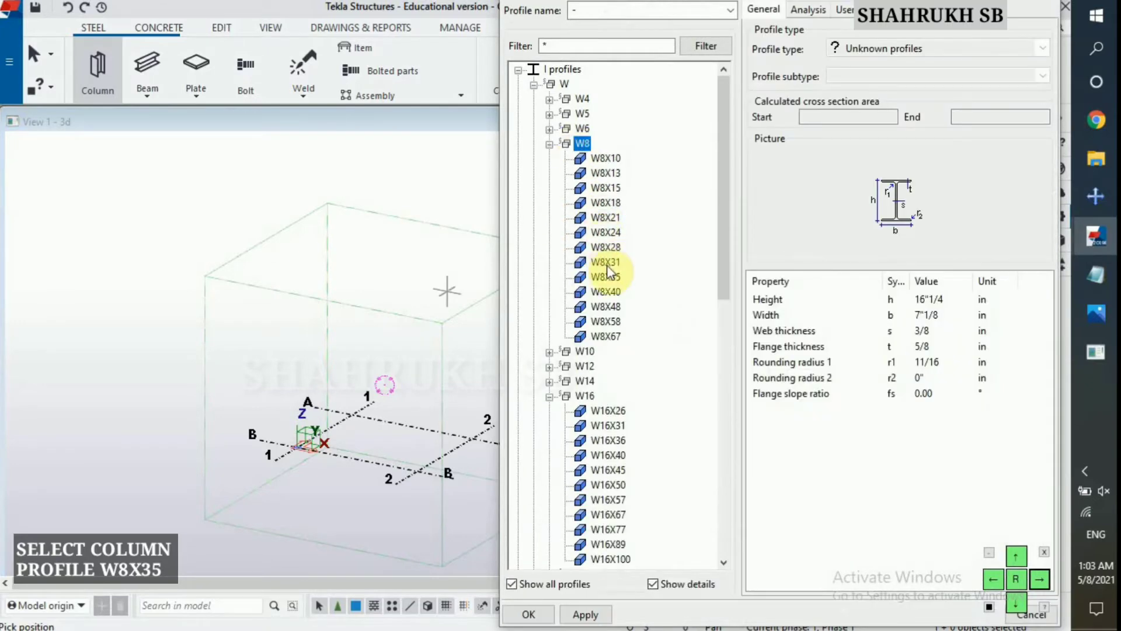
pyautogui.doubleClick(608, 275)
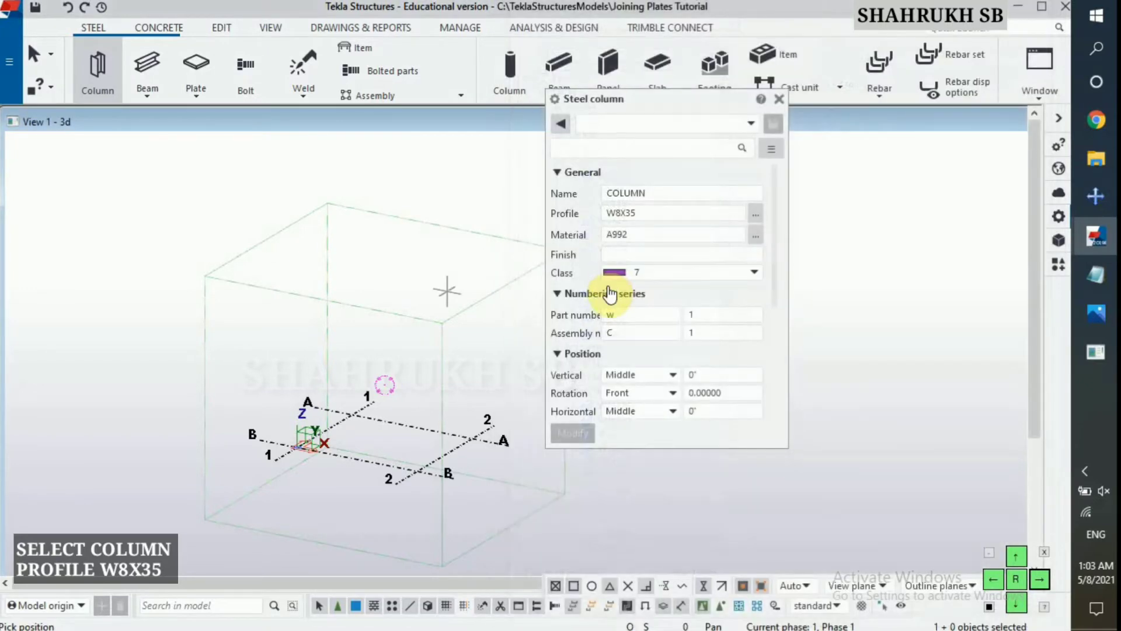
# Step: Set the steel column's bottom level to 0 and its top level to 16'-10"1/2
pyautogui.scroll(-2, 653, 345)
pyautogui.scroll(-2, 651, 348)
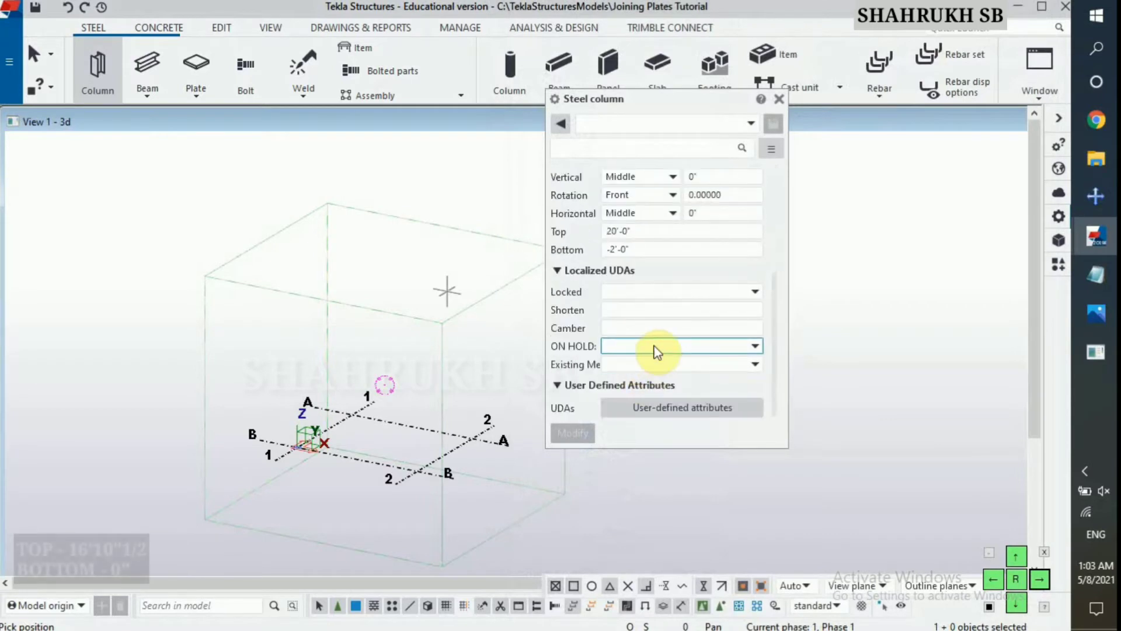
pyautogui.doubleClick(646, 248)
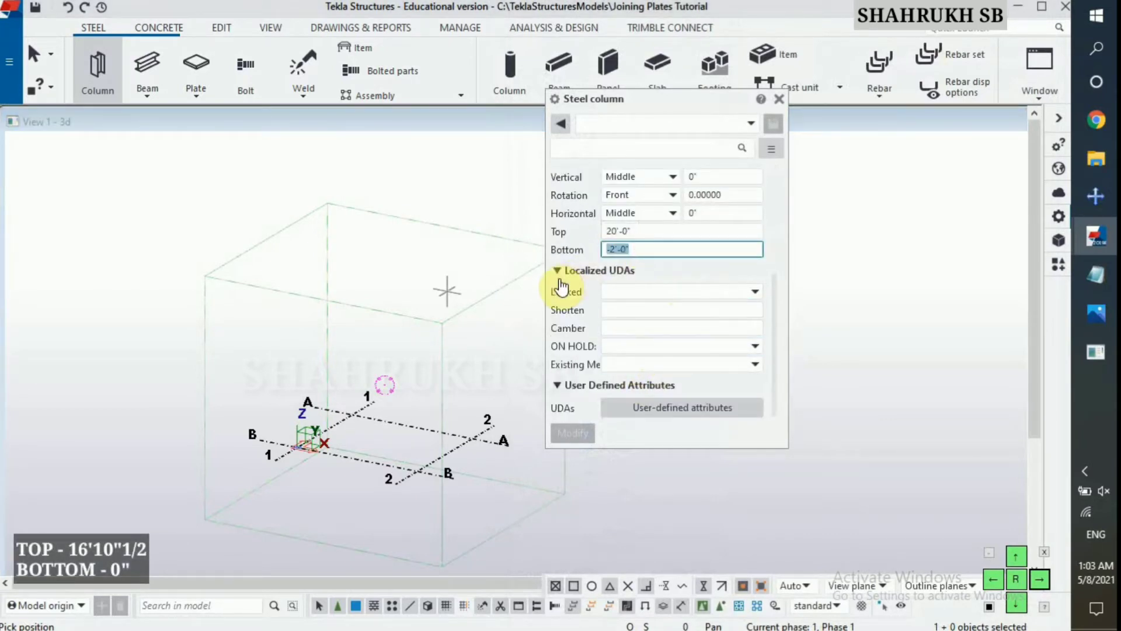
pyautogui.write('0')
pyautogui.doubleClick(642, 231)
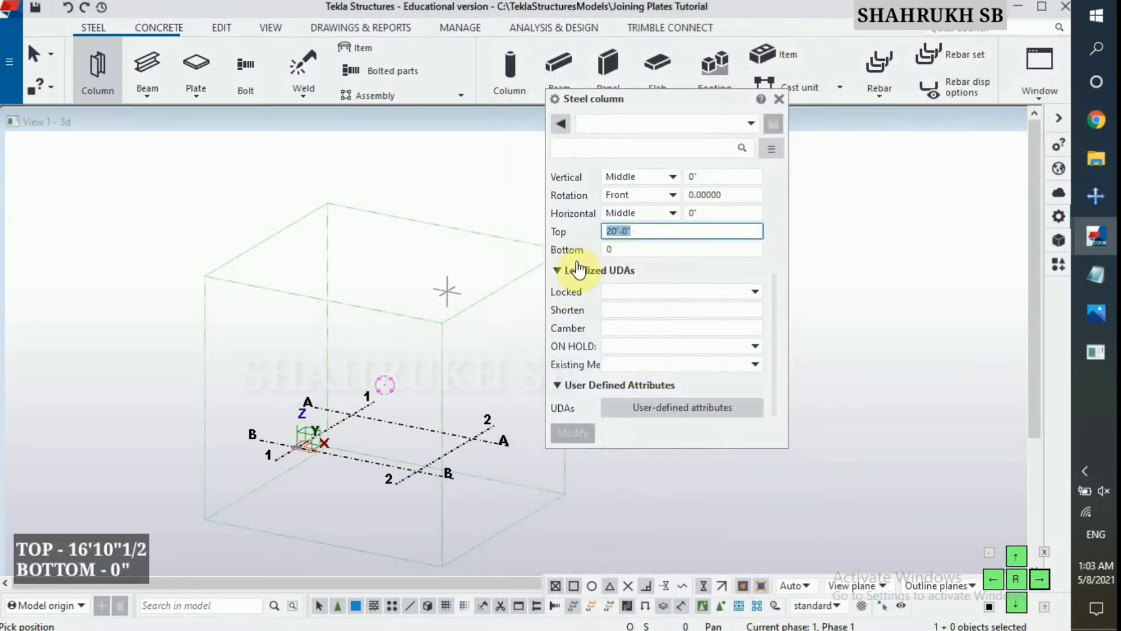
pyautogui.write('16-10')
pyautogui.click(718, 252)
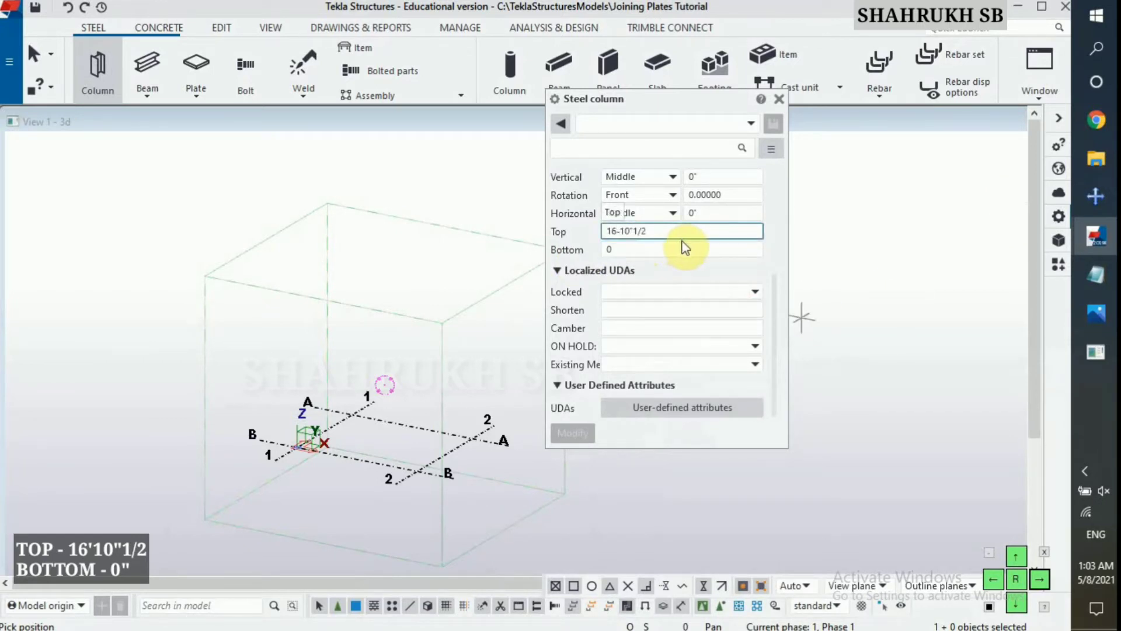
# Step: Place steel columns at grid intersections 1/B and 2/B, and end the column command
pyautogui.click(297, 448)
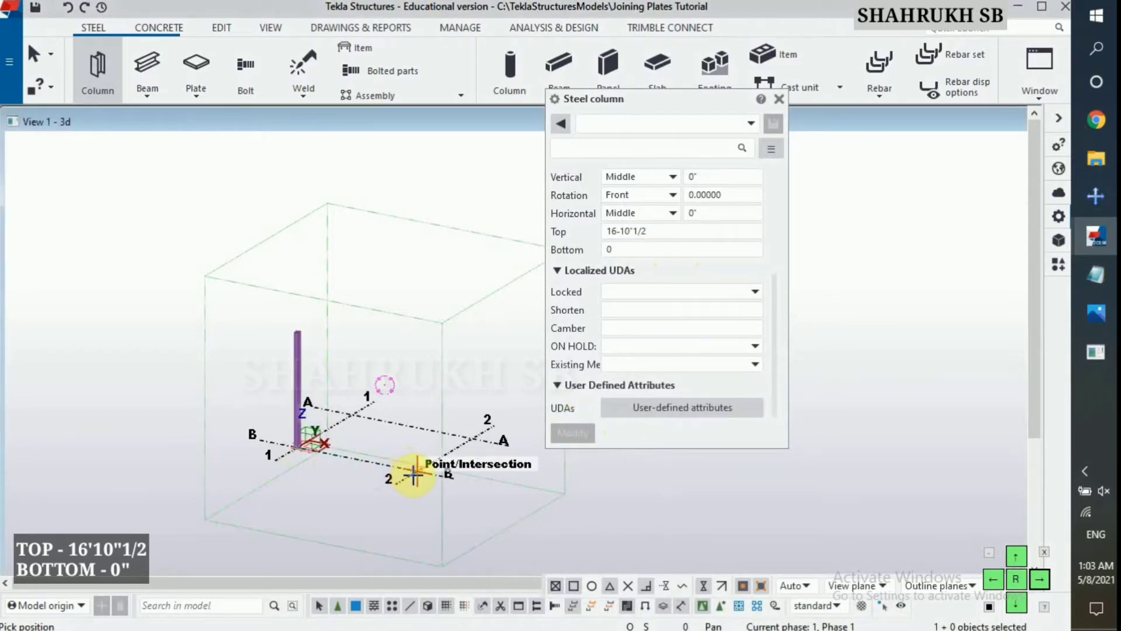
pyautogui.click(413, 474)
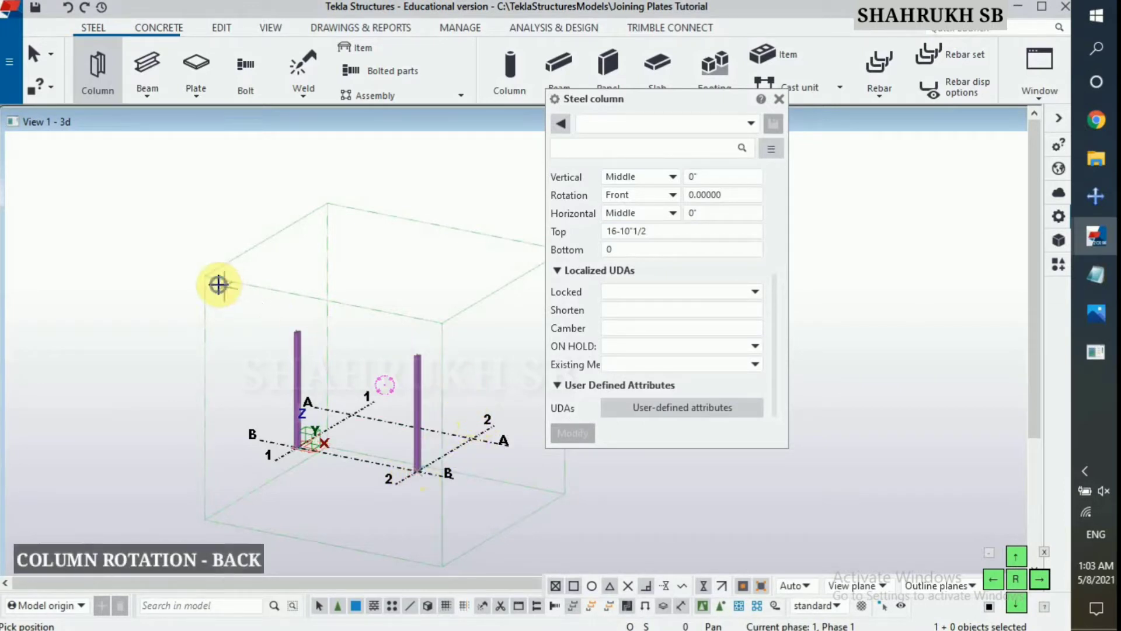
pyautogui.rightClick(242, 288)
pyautogui.click(292, 290)
# Step: Change the rotation of the column at grid intersection 1/B to Back
pyautogui.scroll(2, 320, 343)
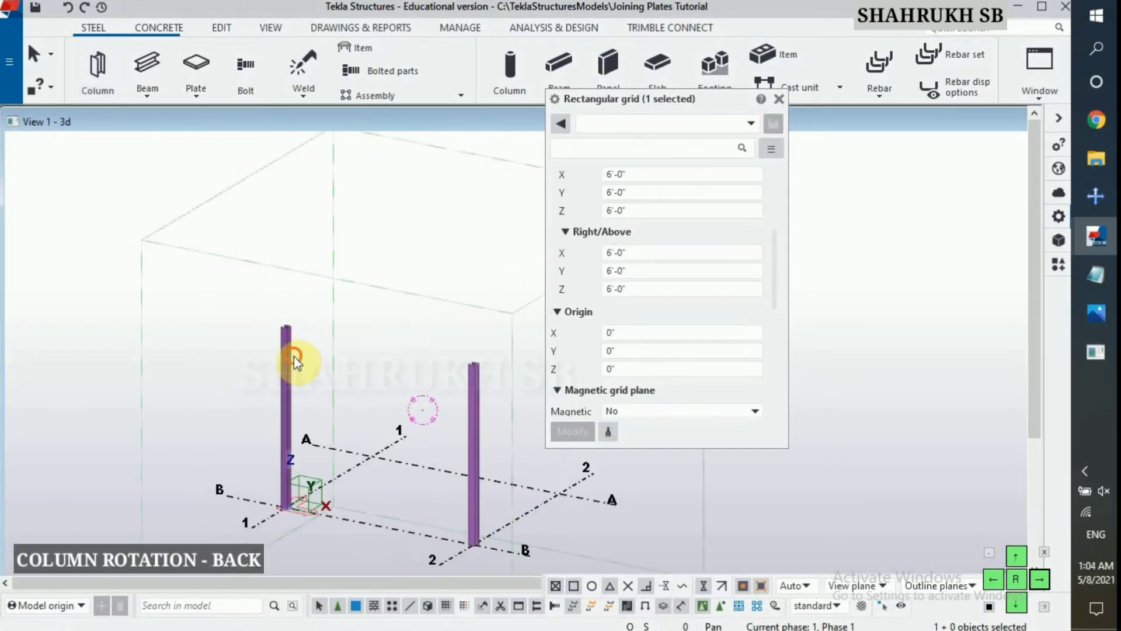
pyautogui.click(294, 359)
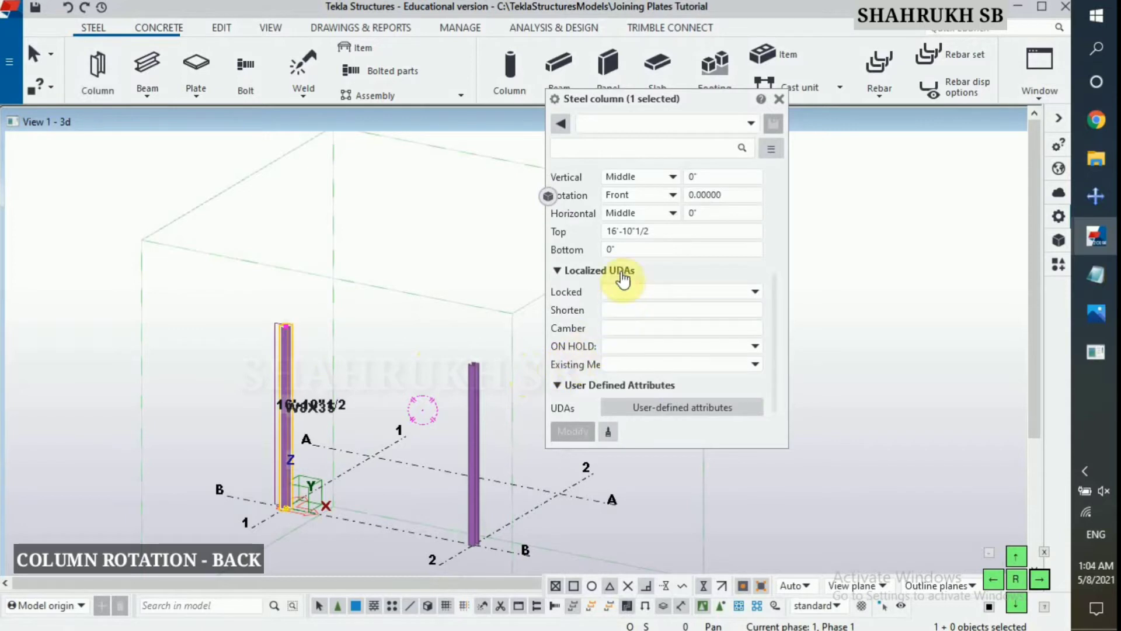
pyautogui.click(635, 198)
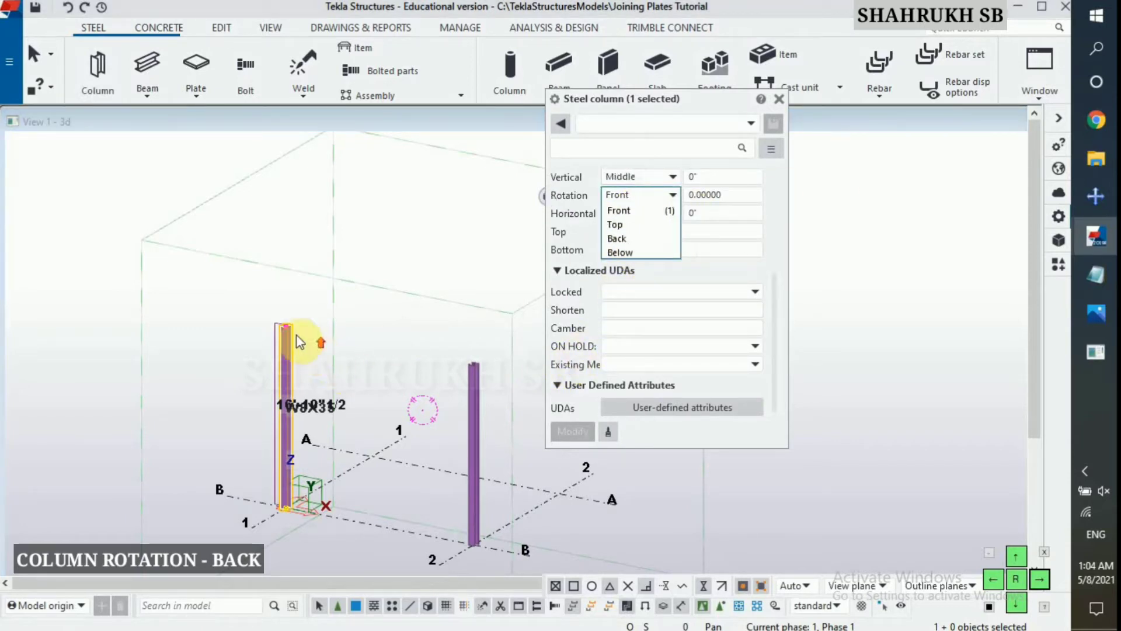
pyautogui.click(356, 286)
pyautogui.scroll(5, 290, 348)
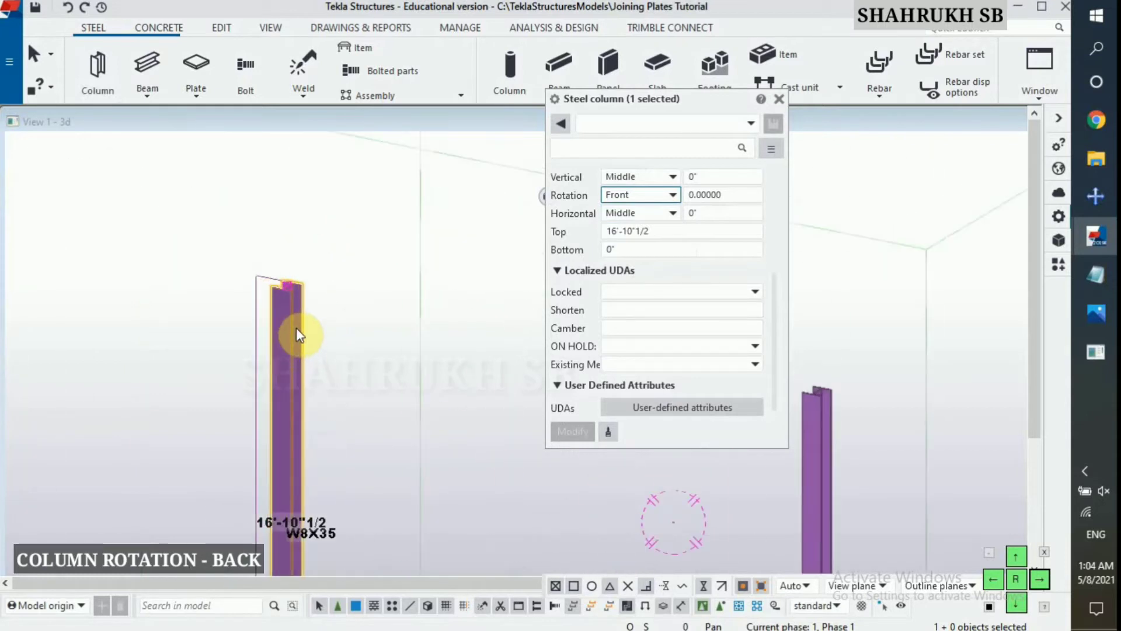
pyautogui.click(640, 199)
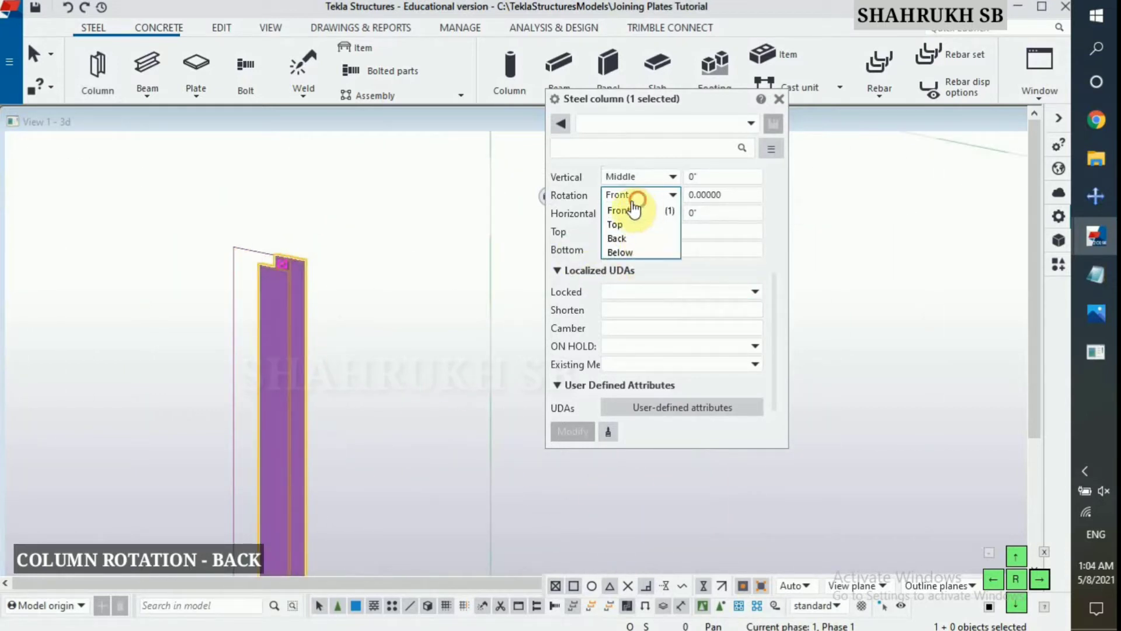
pyautogui.click(609, 236)
pyautogui.click(565, 432)
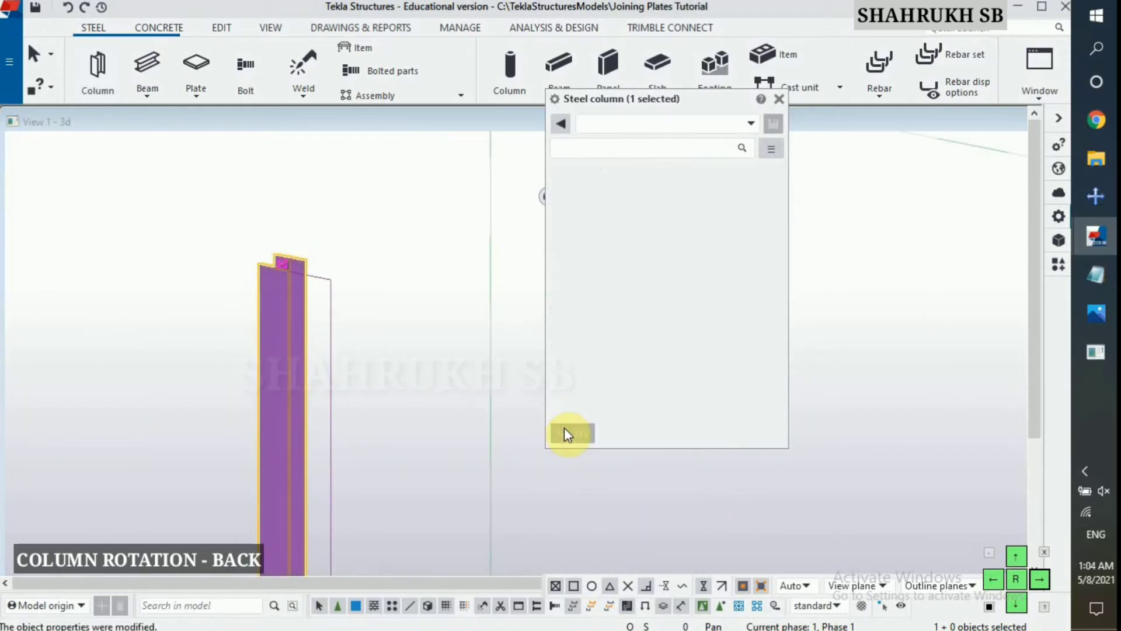
# Step: Change the rotation of the column at grid intersection 2/B to Back, and close the properties pane
pyautogui.scroll(-5, 201, 366)
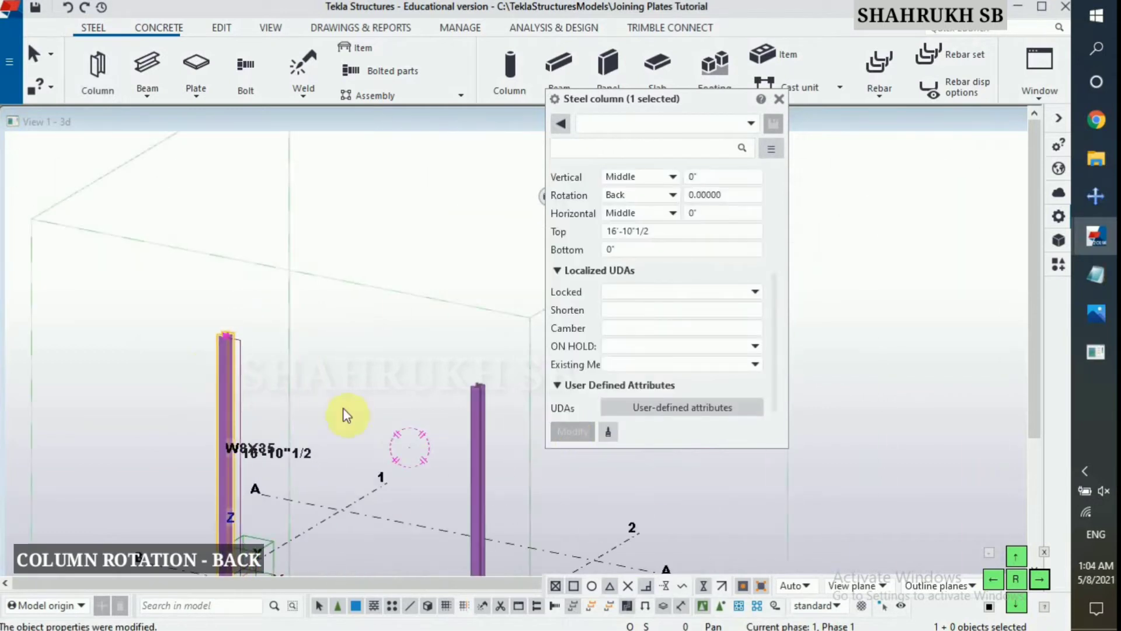
pyautogui.click(476, 430)
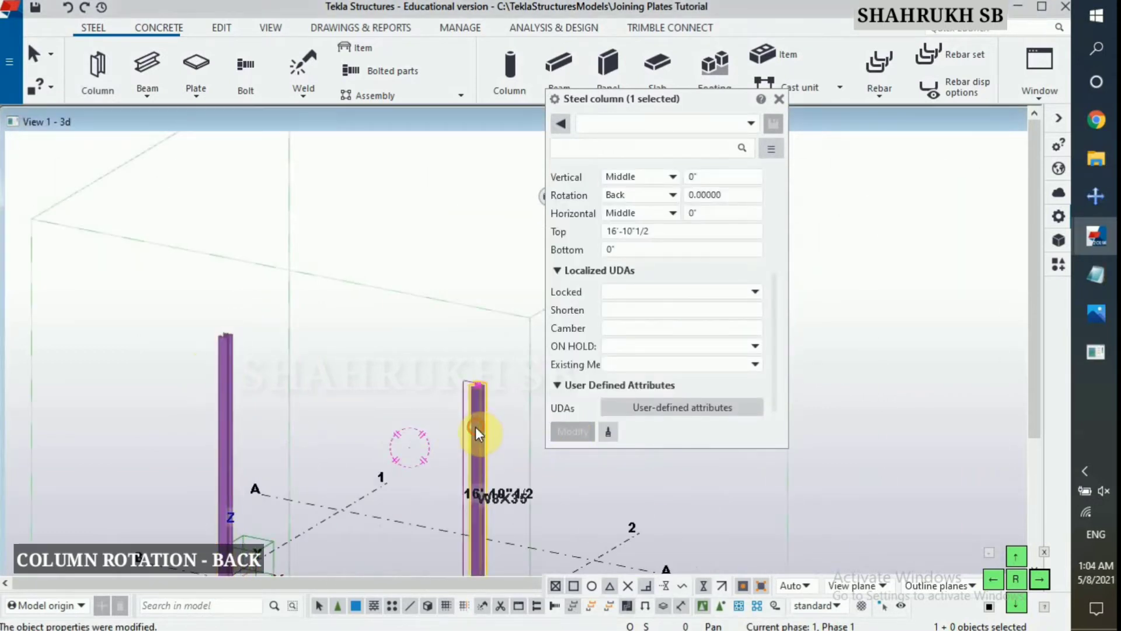
pyautogui.click(625, 195)
pyautogui.click(622, 236)
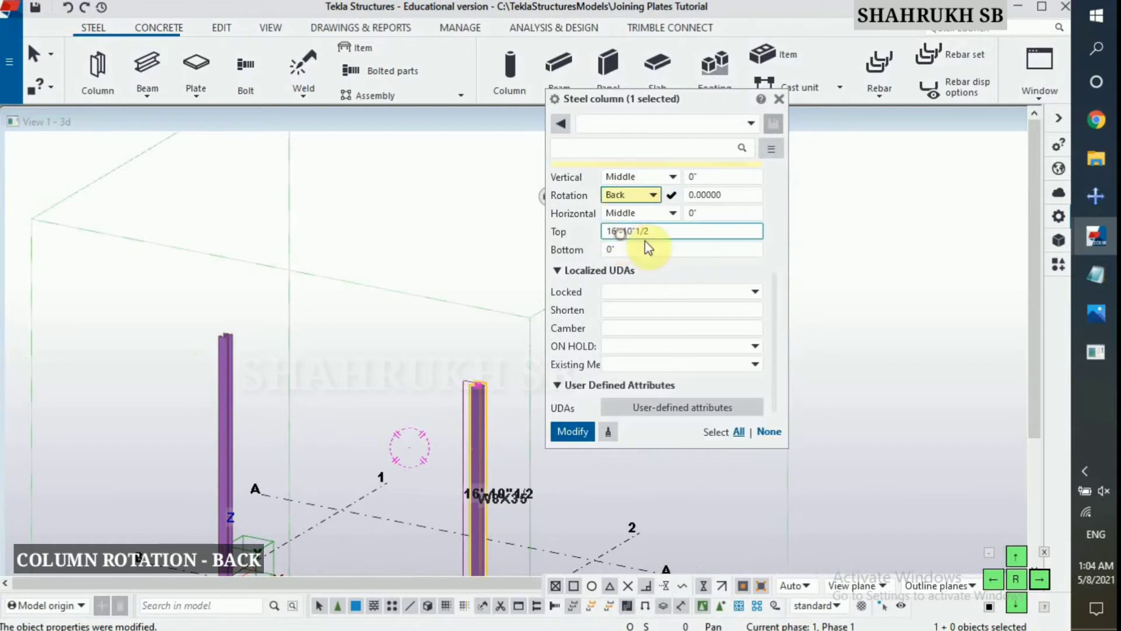
pyautogui.click(574, 432)
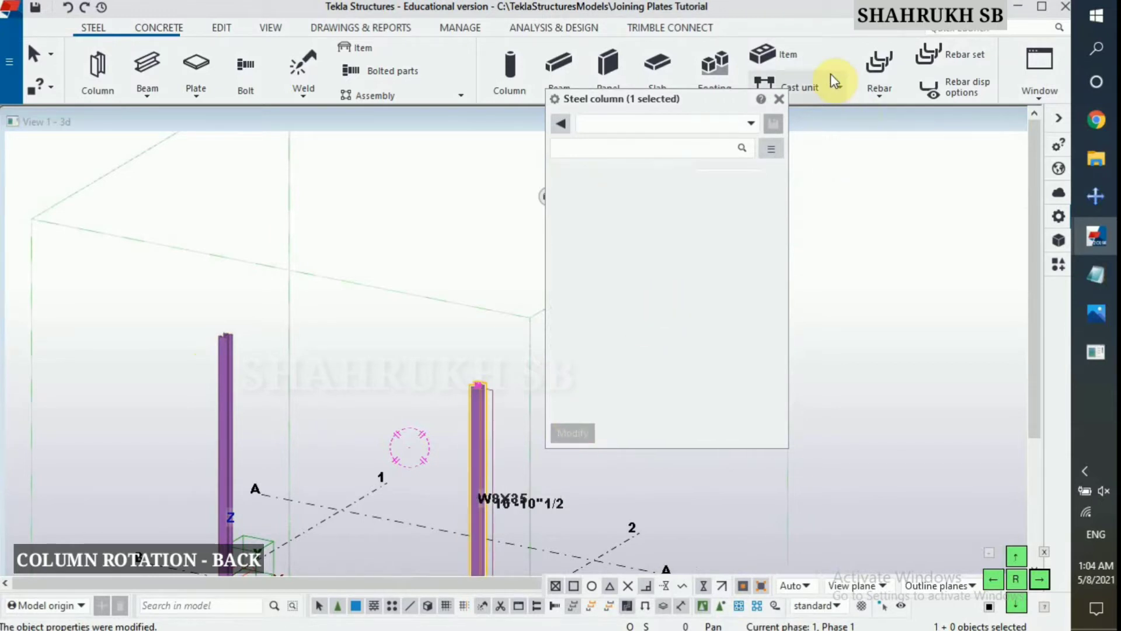
pyautogui.click(778, 99)
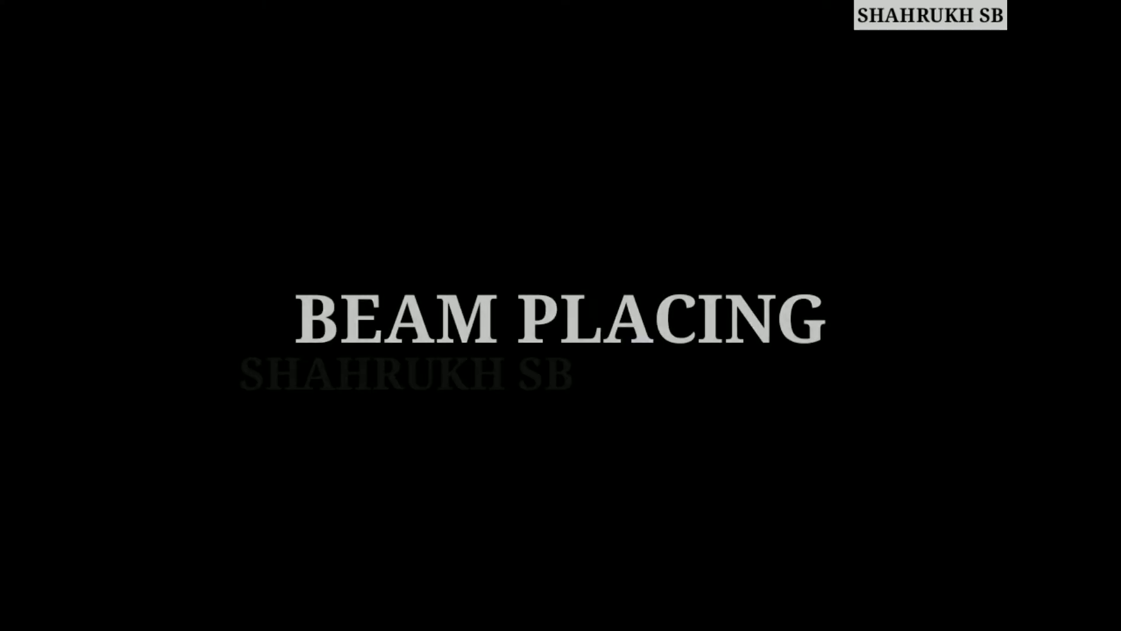
# Step: Open the named view PLAN AT EL. +16'10"1/2 from the view list and frame grid line B
pyautogui.click(1038, 82)
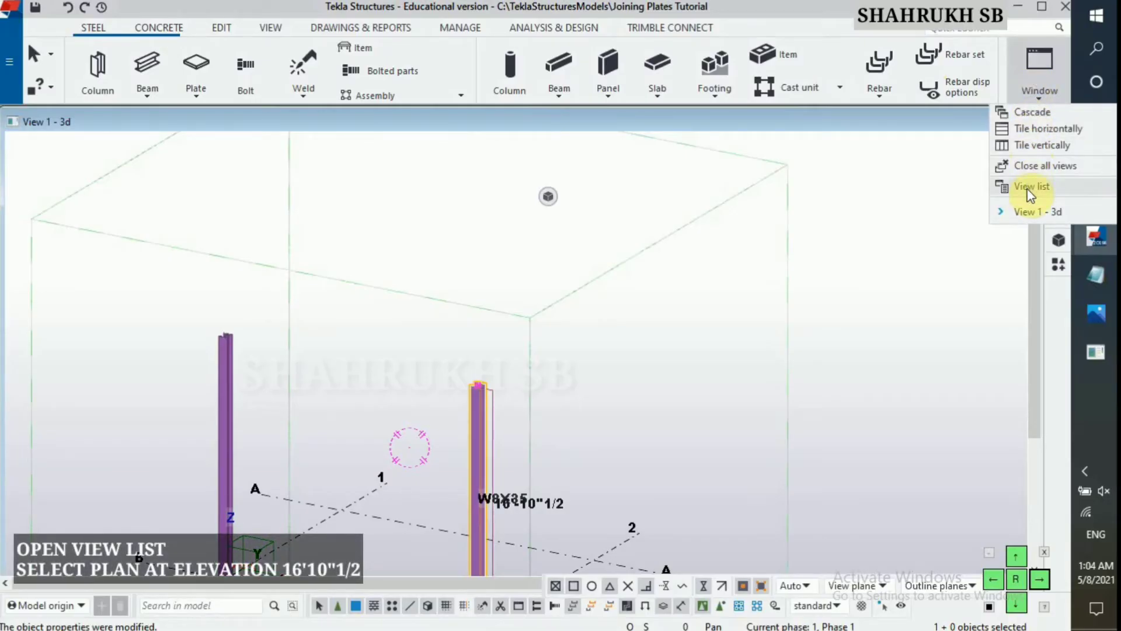
pyautogui.click(1027, 190)
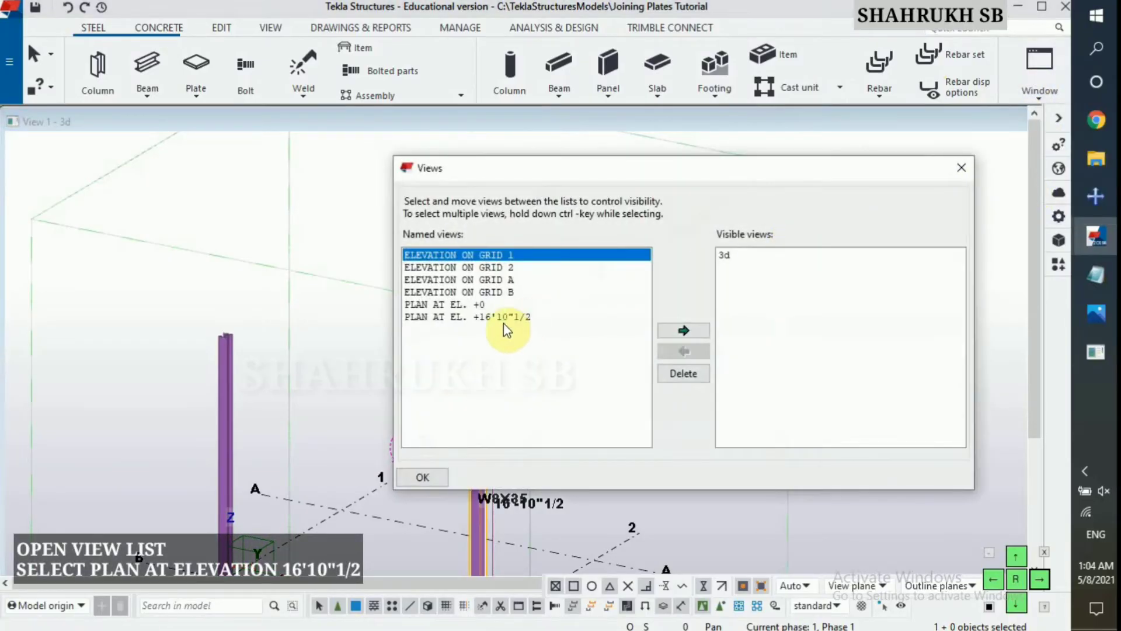
pyautogui.doubleClick(502, 318)
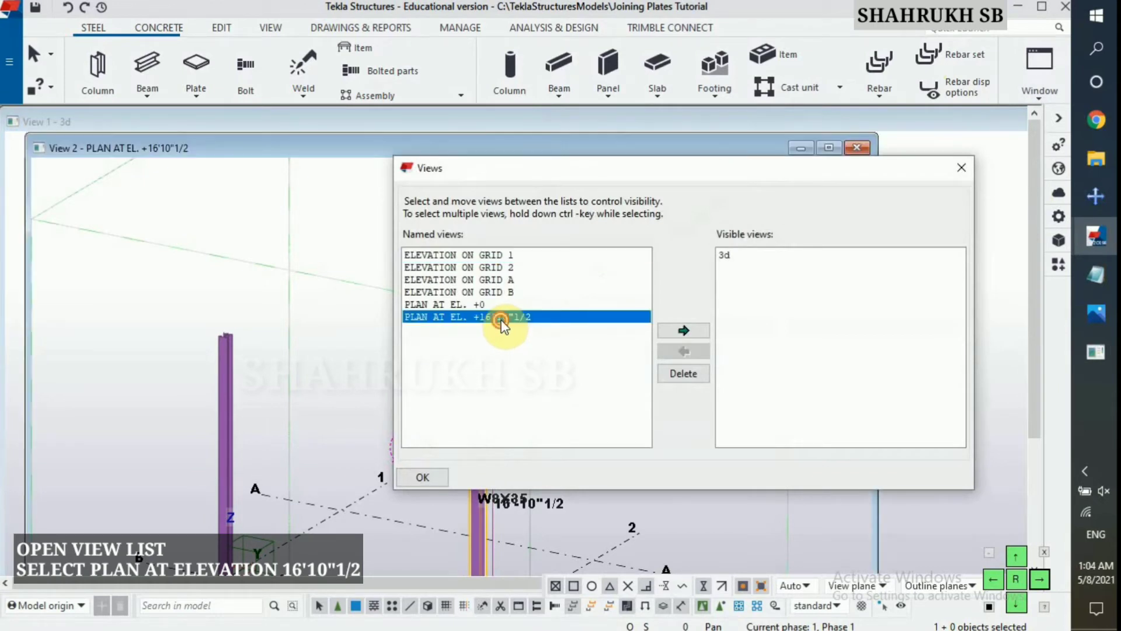
pyautogui.click(960, 168)
pyautogui.scroll(-3, 365, 318)
pyautogui.scroll(5, 369, 513)
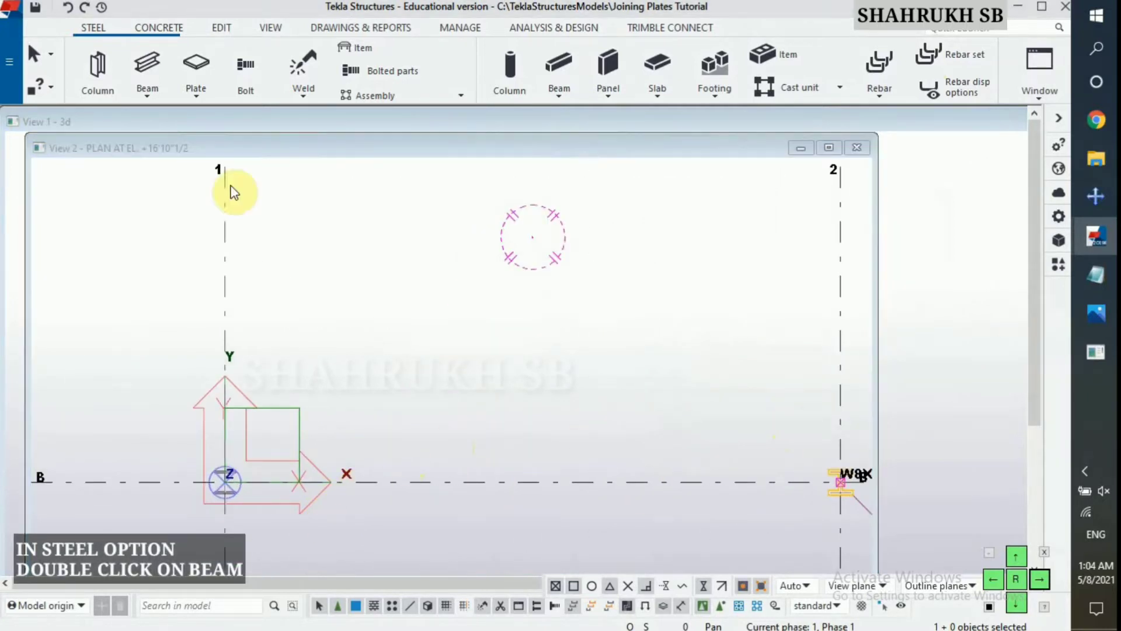
# Step: Start a steel beam with the profile set to W12X40
pyautogui.doubleClick(148, 64)
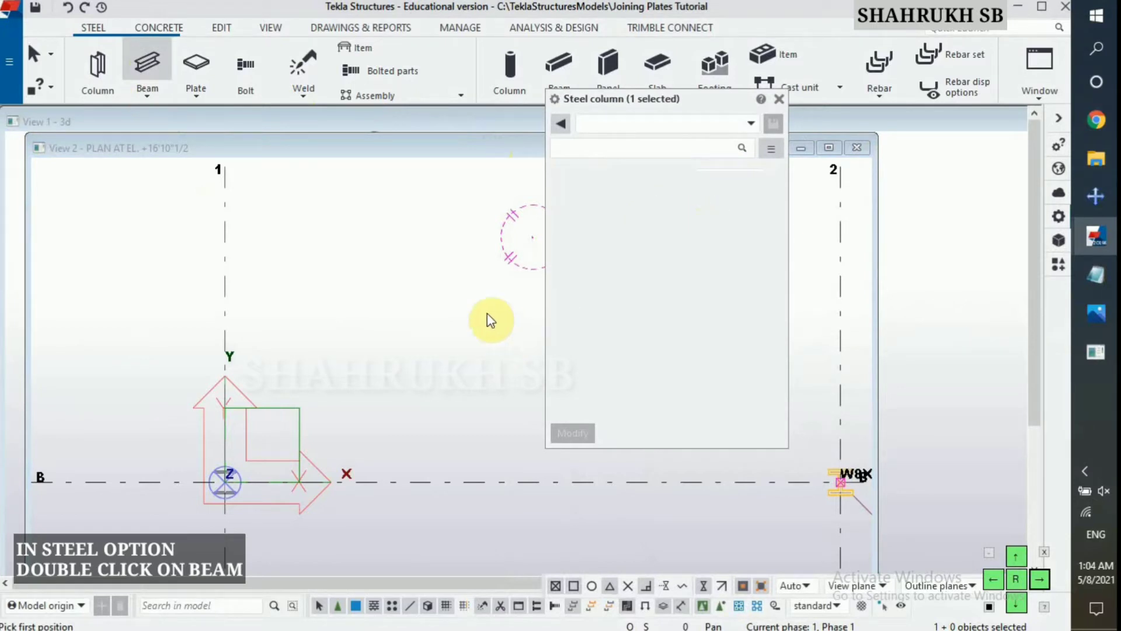
pyautogui.scroll(4, 646, 234)
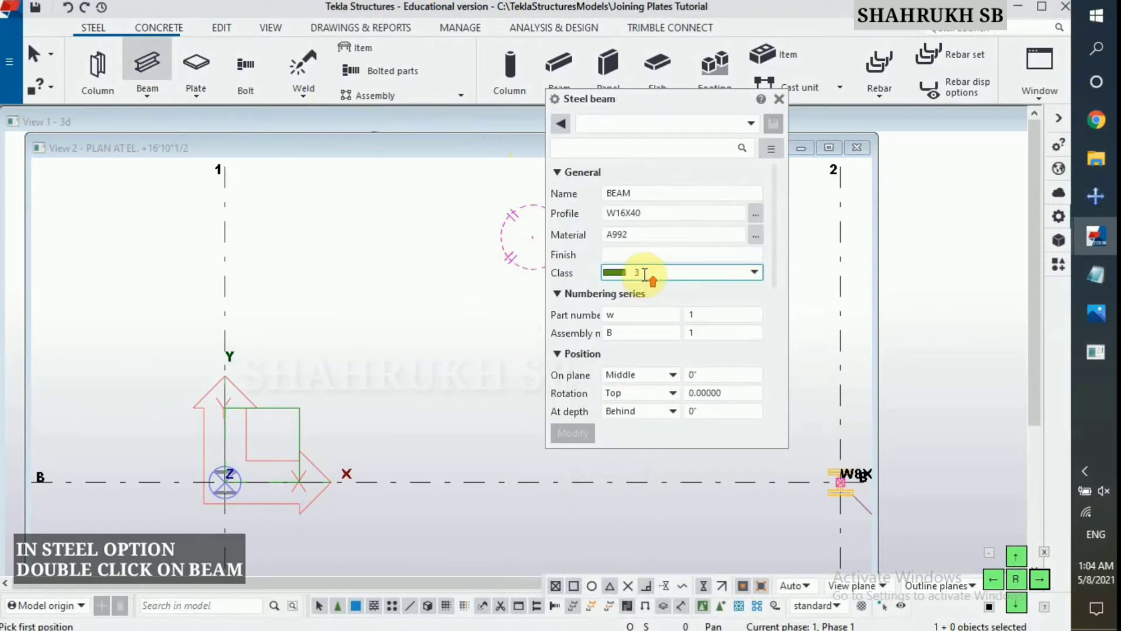
pyautogui.click(755, 214)
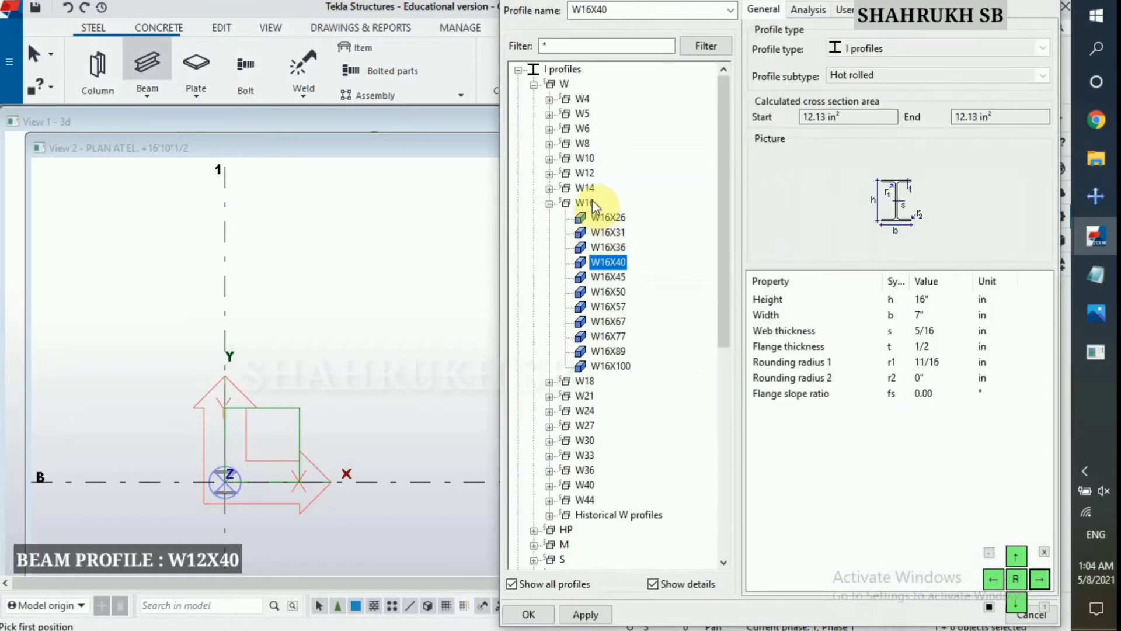
pyautogui.doubleClick(589, 174)
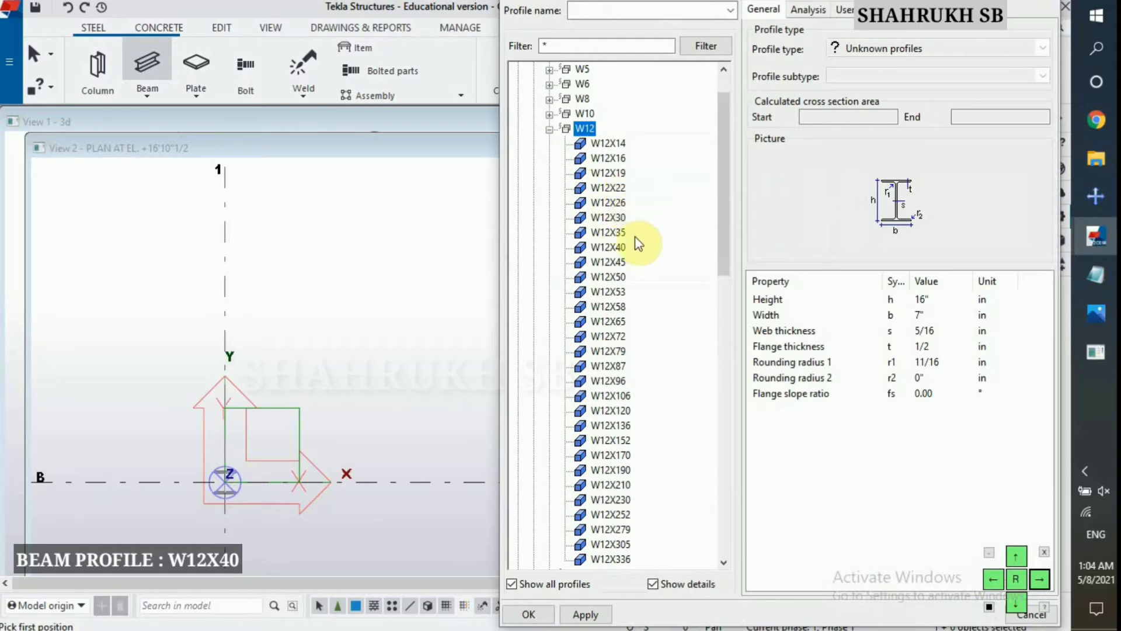
pyautogui.doubleClick(620, 251)
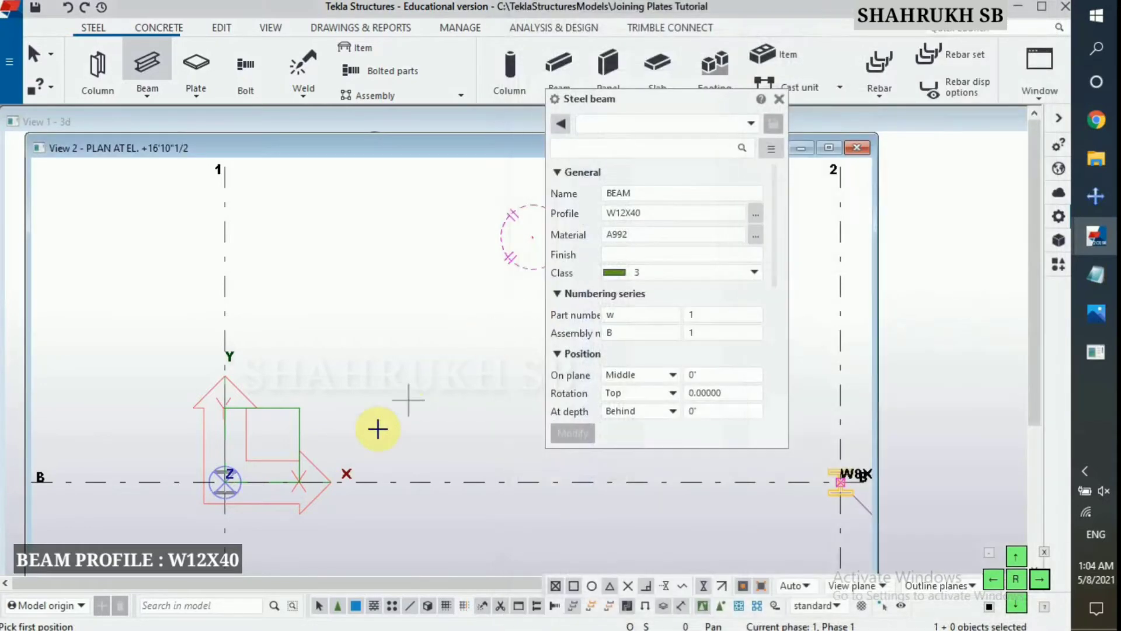
# Step: Place the beam along grid line B from the column at 1/B to the column at 2/B, and end the command
pyautogui.scroll(5, 263, 471)
pyautogui.scroll(2, 221, 494)
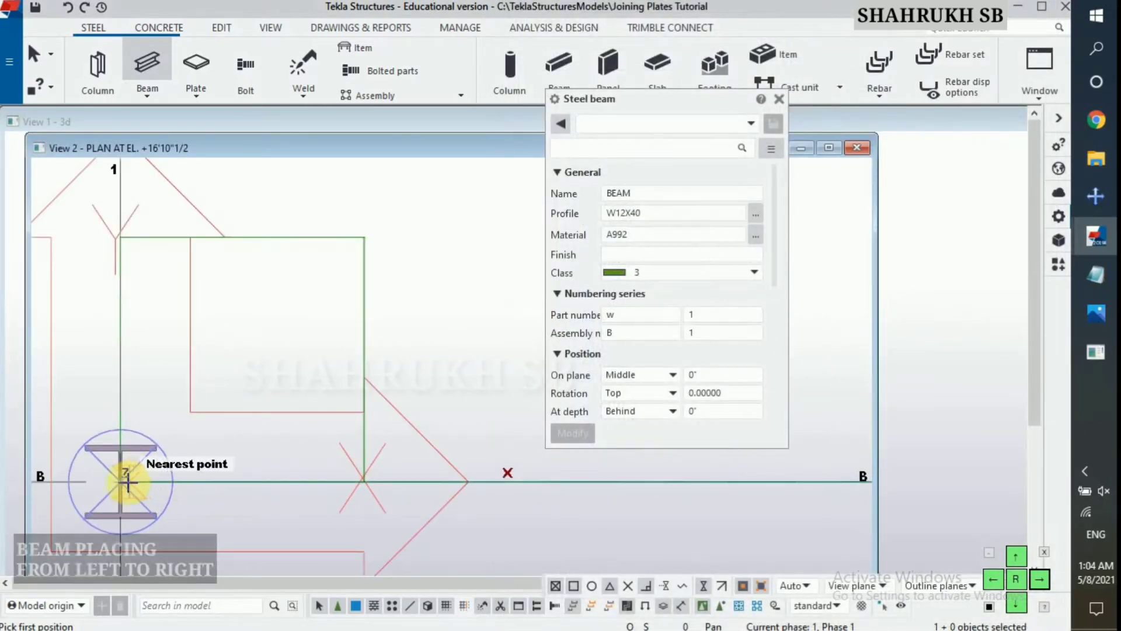
pyautogui.click(121, 482)
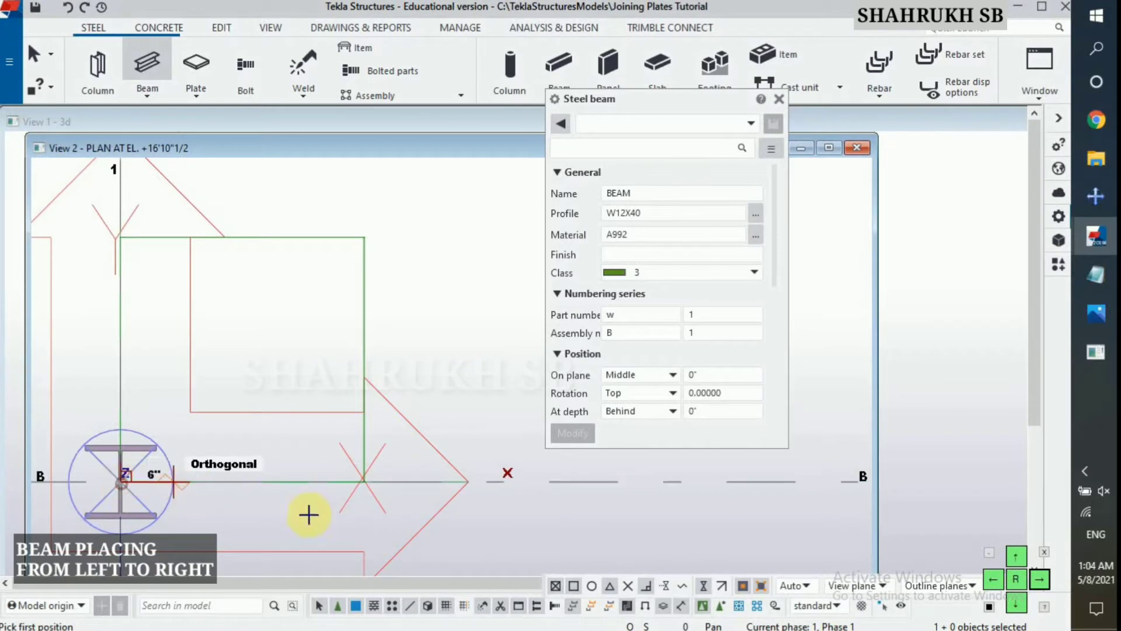
pyautogui.scroll(-5, 400, 517)
pyautogui.scroll(5, 608, 513)
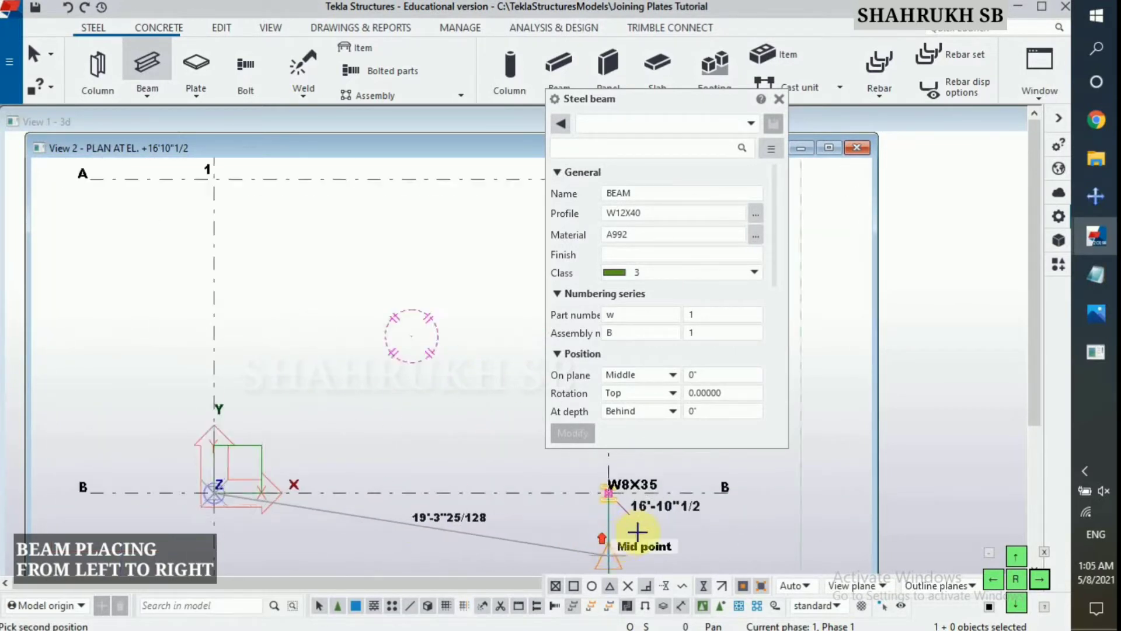
pyautogui.scroll(3, 551, 470)
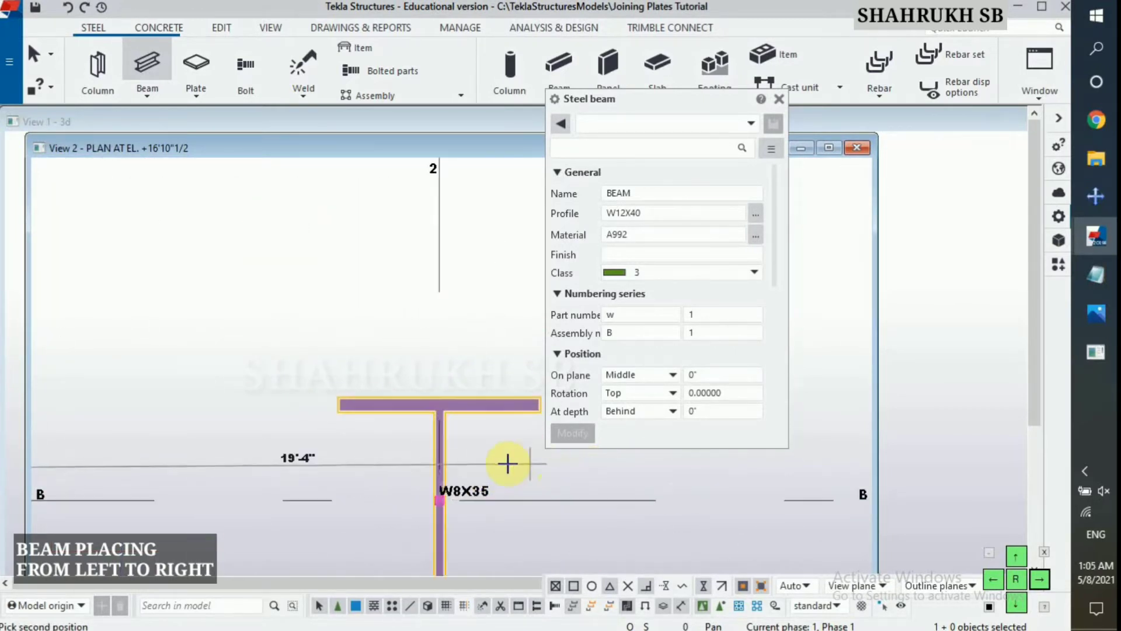
pyautogui.click(443, 501)
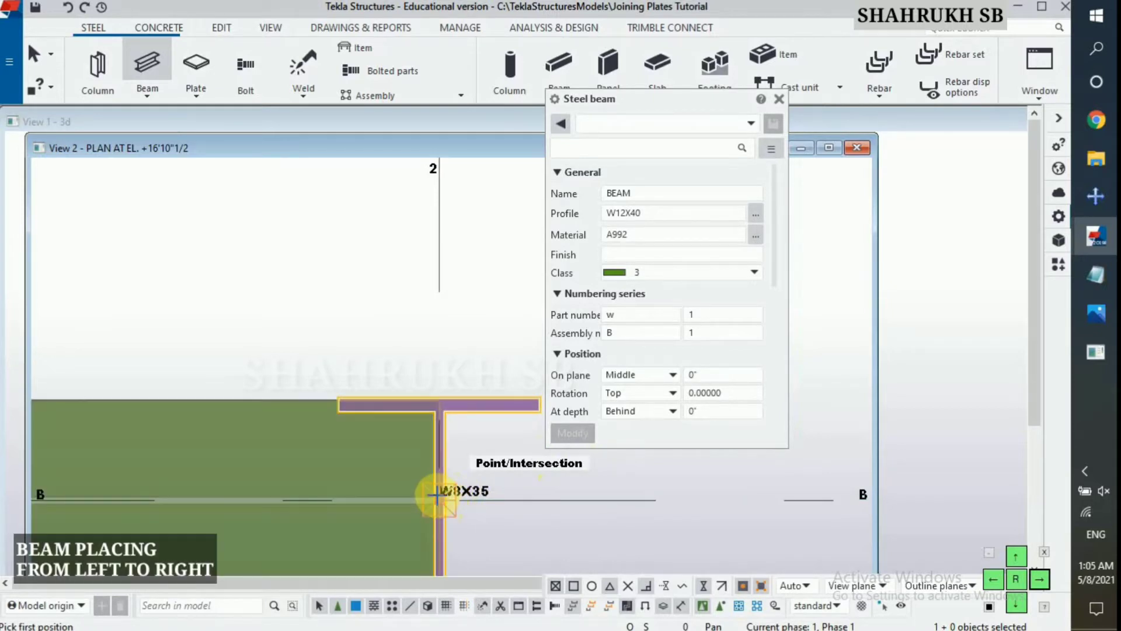
pyautogui.scroll(-5, 450, 456)
pyautogui.scroll(-2, 436, 365)
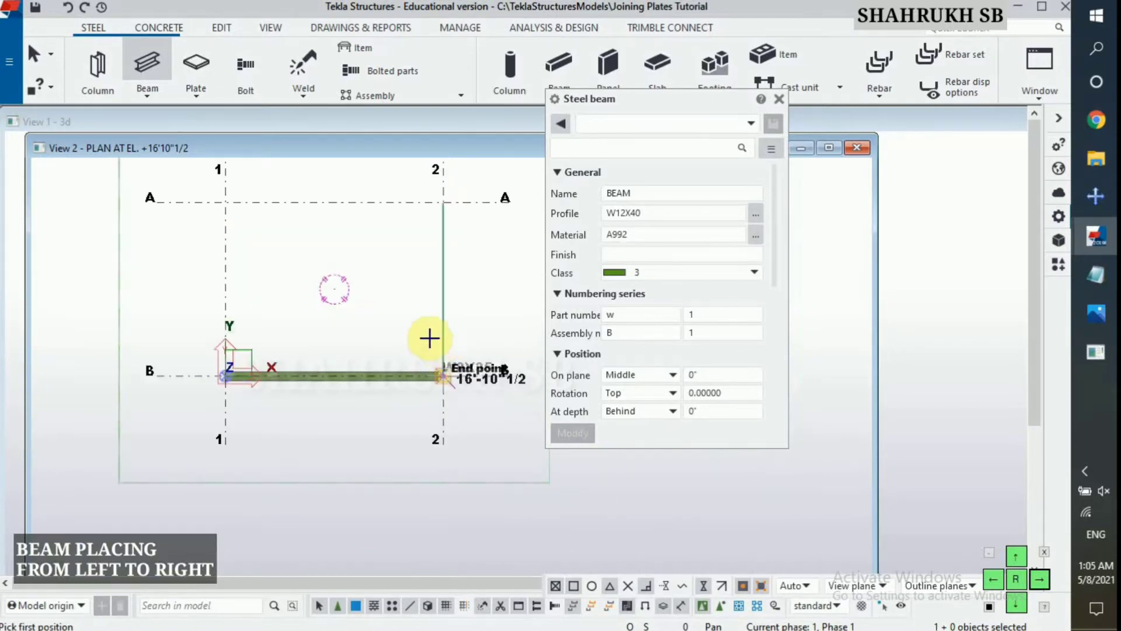
pyautogui.rightClick(387, 432)
pyautogui.click(420, 324)
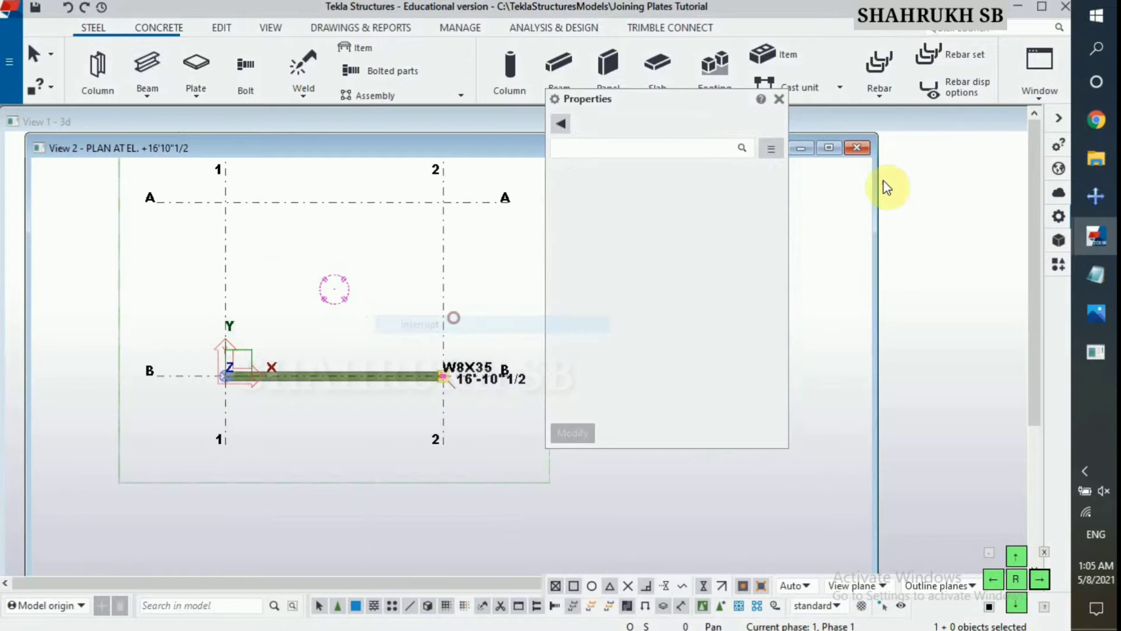
# Step: Bring the 3D view to the front to inspect the frame, and close the properties pane
pyautogui.click(1054, 66)
pyautogui.click(1002, 213)
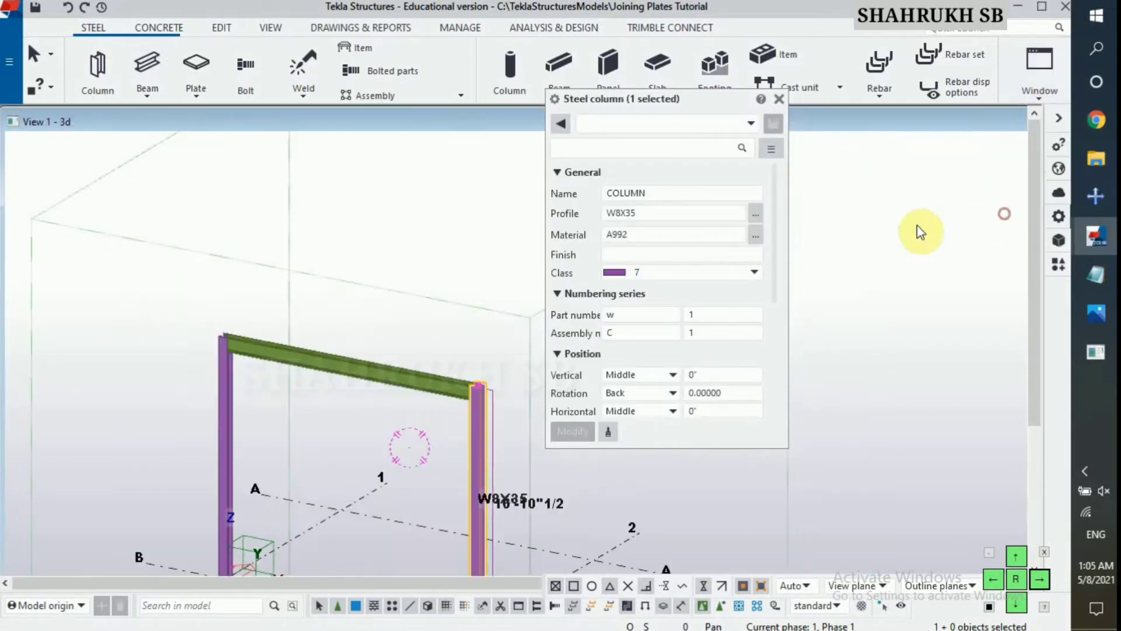
pyautogui.scroll(-3, 350, 368)
pyautogui.scroll(3, 374, 384)
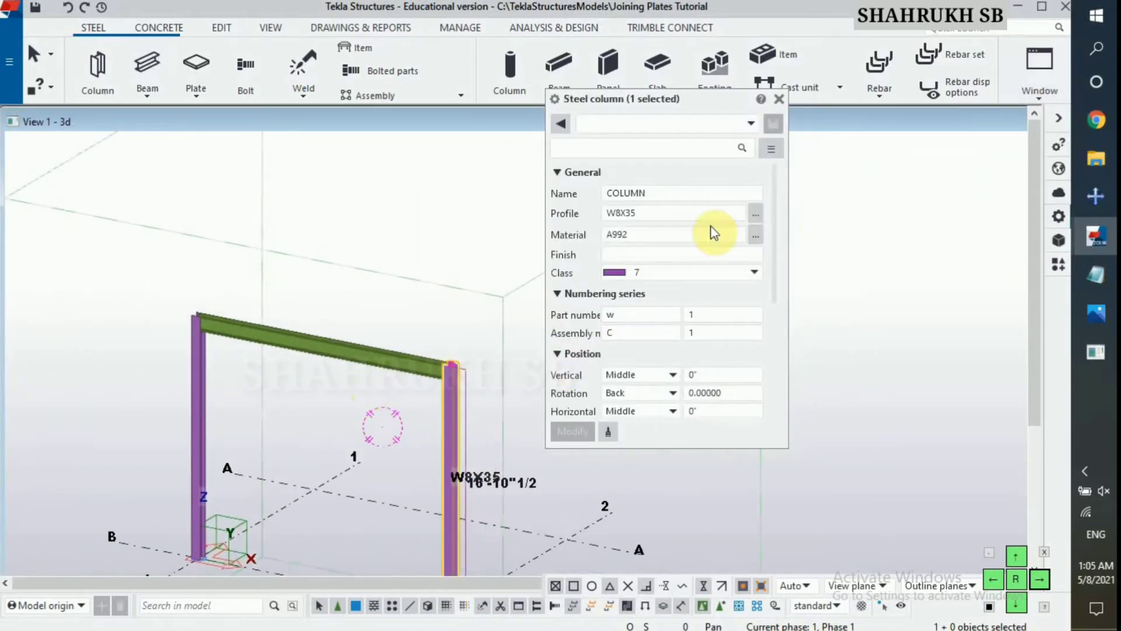
pyautogui.click(1058, 145)
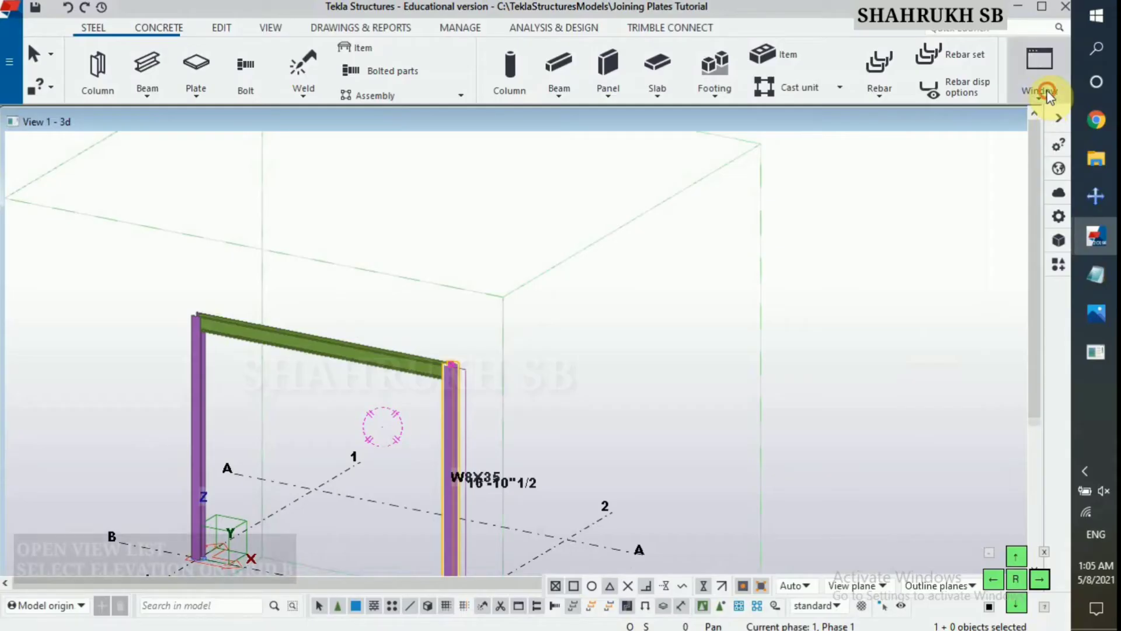
# Step: Open the named view ELEVATION ON GRID B from the view list
pyautogui.click(1044, 87)
pyautogui.click(1029, 187)
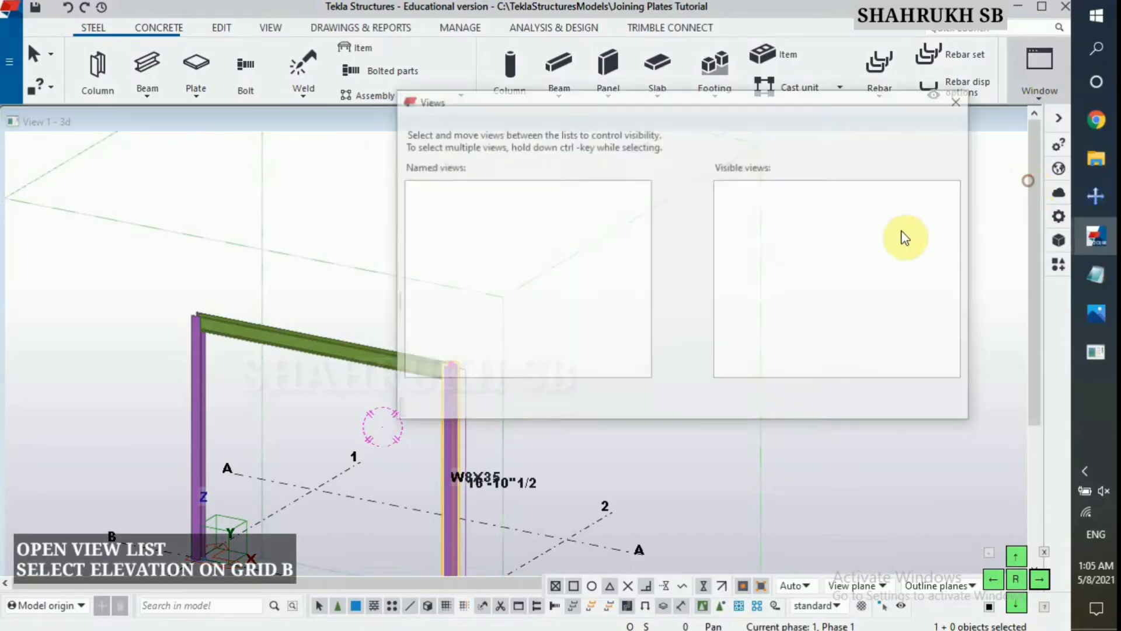
pyautogui.doubleClick(512, 225)
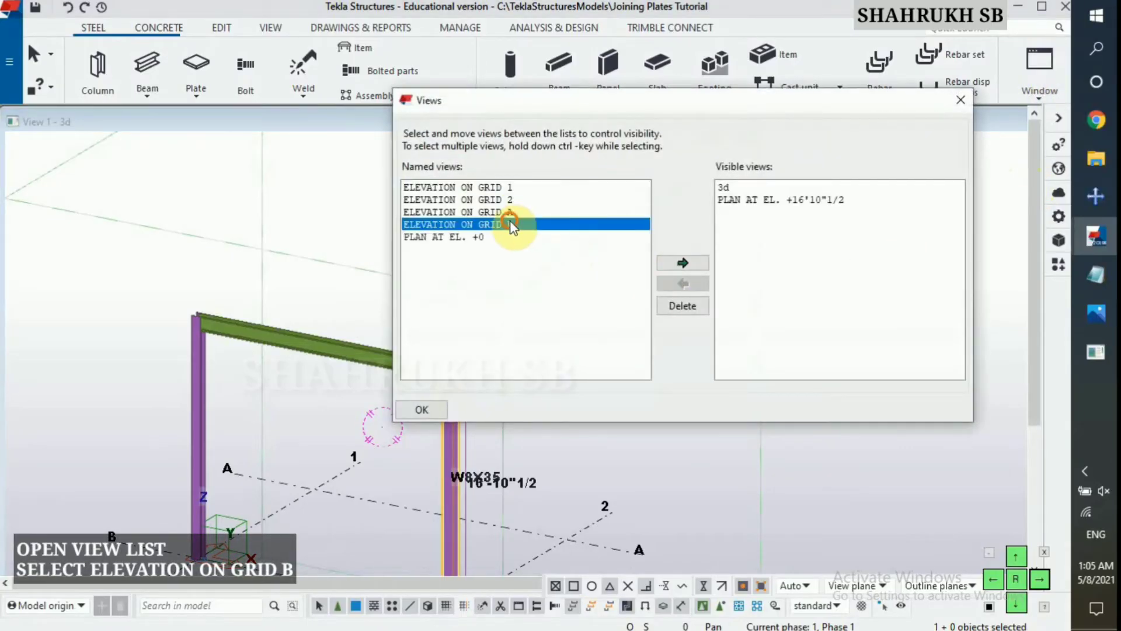
pyautogui.click(953, 105)
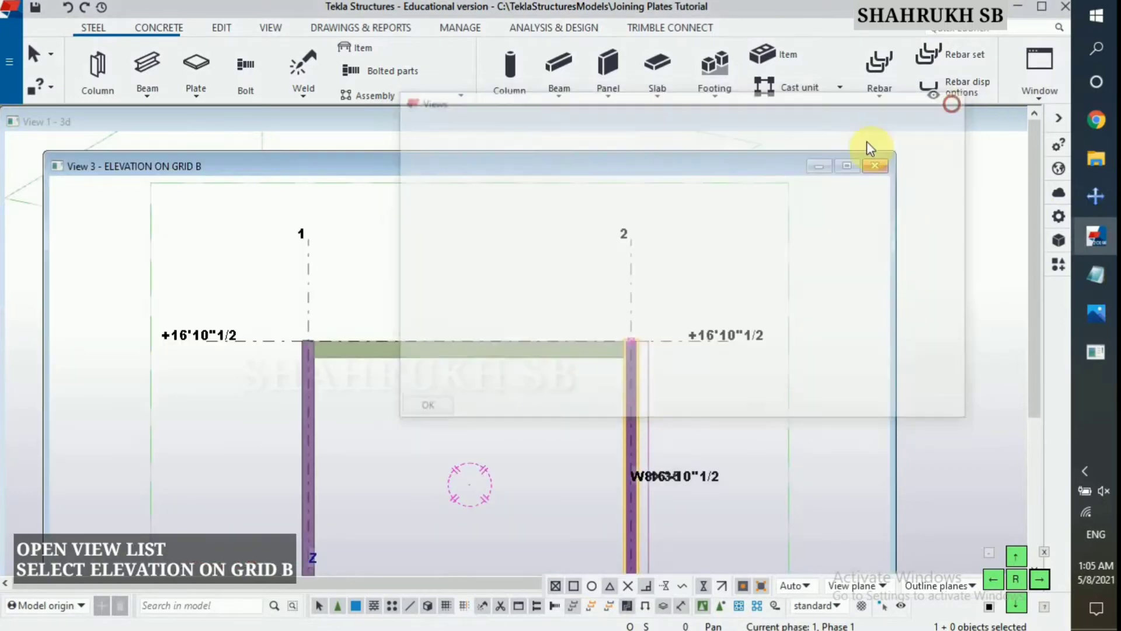
# Step: Turn on part center lines in the advanced display settings of the grid B elevation view and apply the change
pyautogui.scroll(-2, 387, 309)
pyautogui.doubleClick(434, 298)
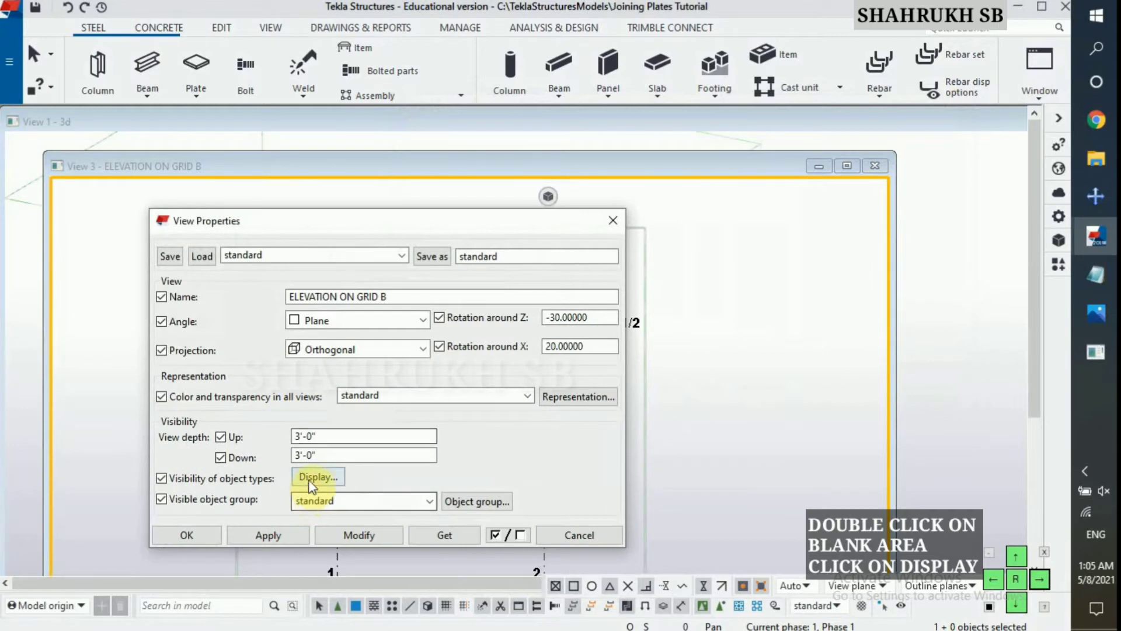
pyautogui.click(308, 482)
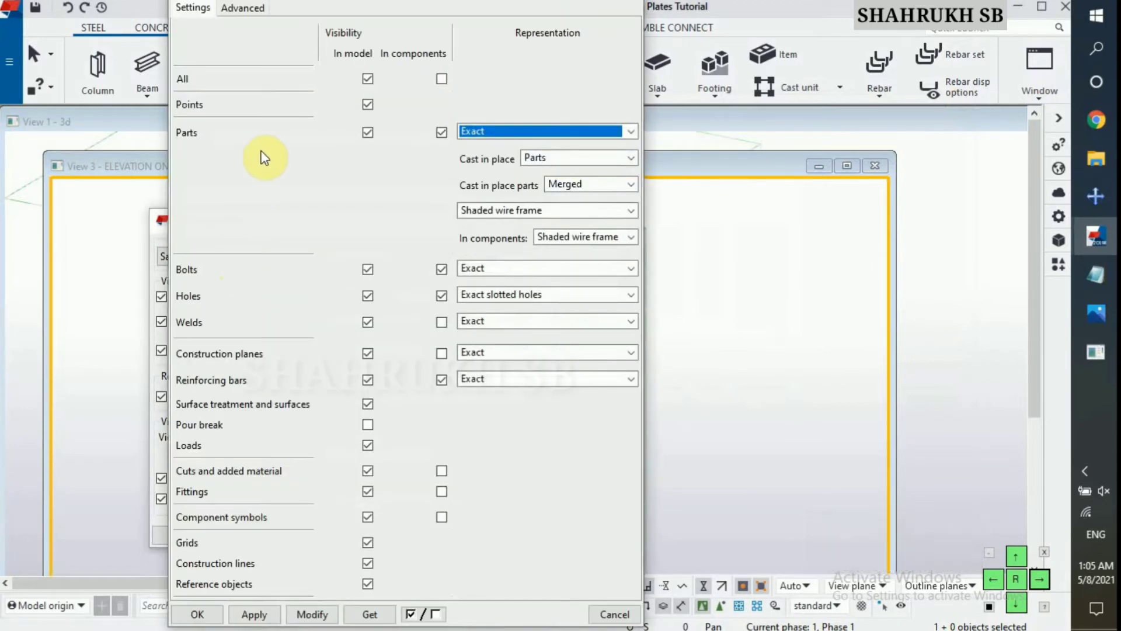
pyautogui.click(243, 8)
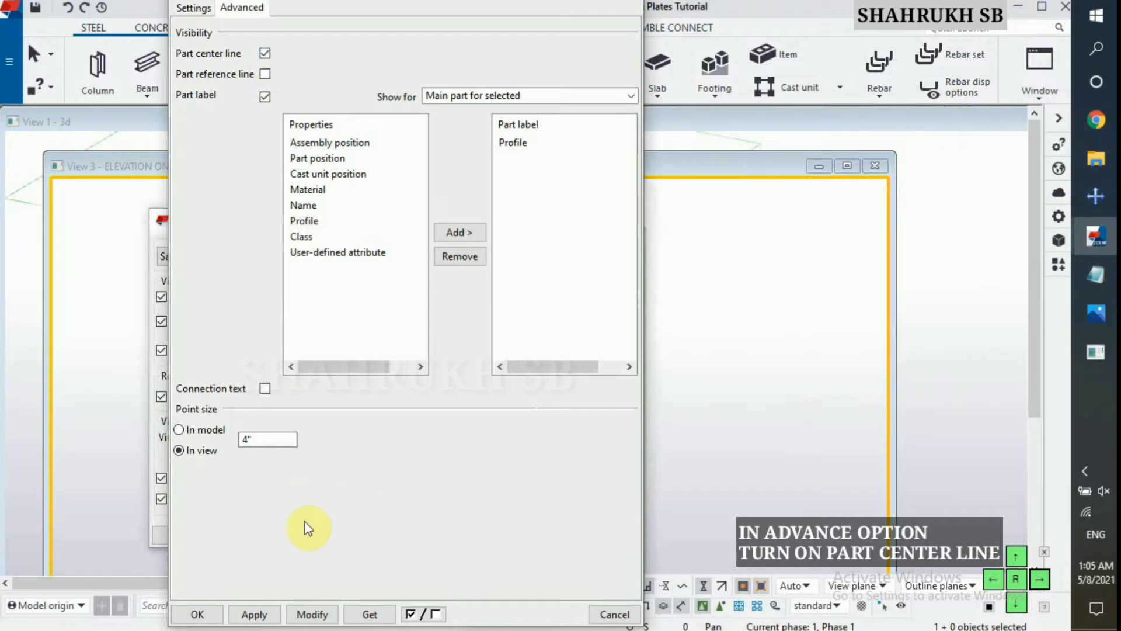
pyautogui.click(312, 613)
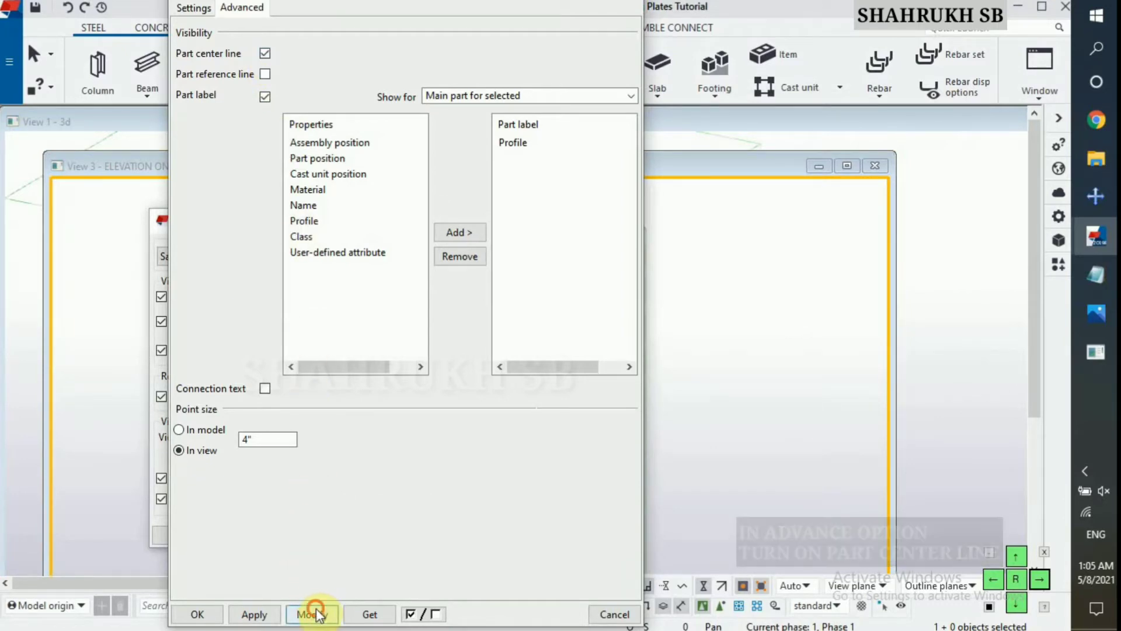
pyautogui.click(254, 613)
pyautogui.click(201, 613)
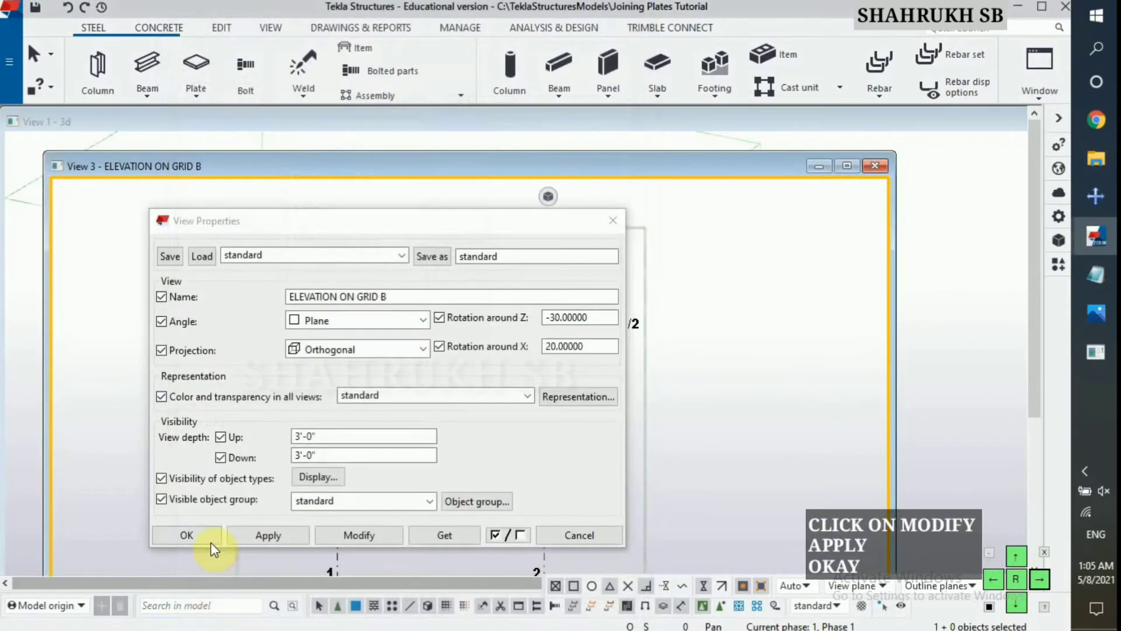
pyautogui.click(185, 533)
# Step: Start another steel beam and load the saved Vertical_brace properties for it
pyautogui.scroll(-3, 188, 434)
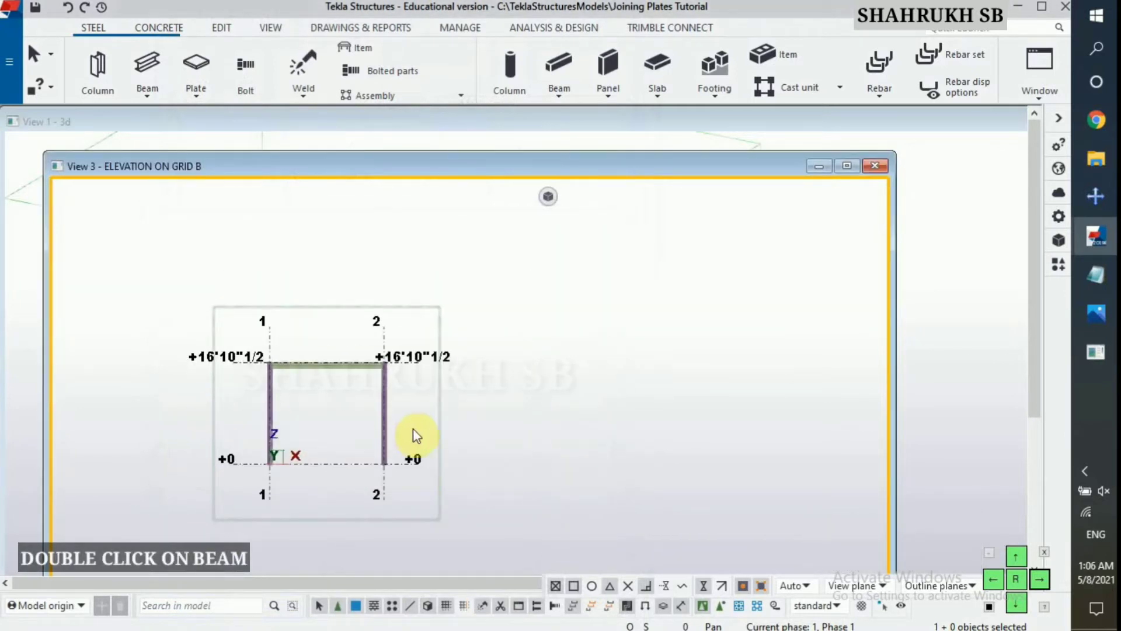
pyautogui.doubleClick(139, 64)
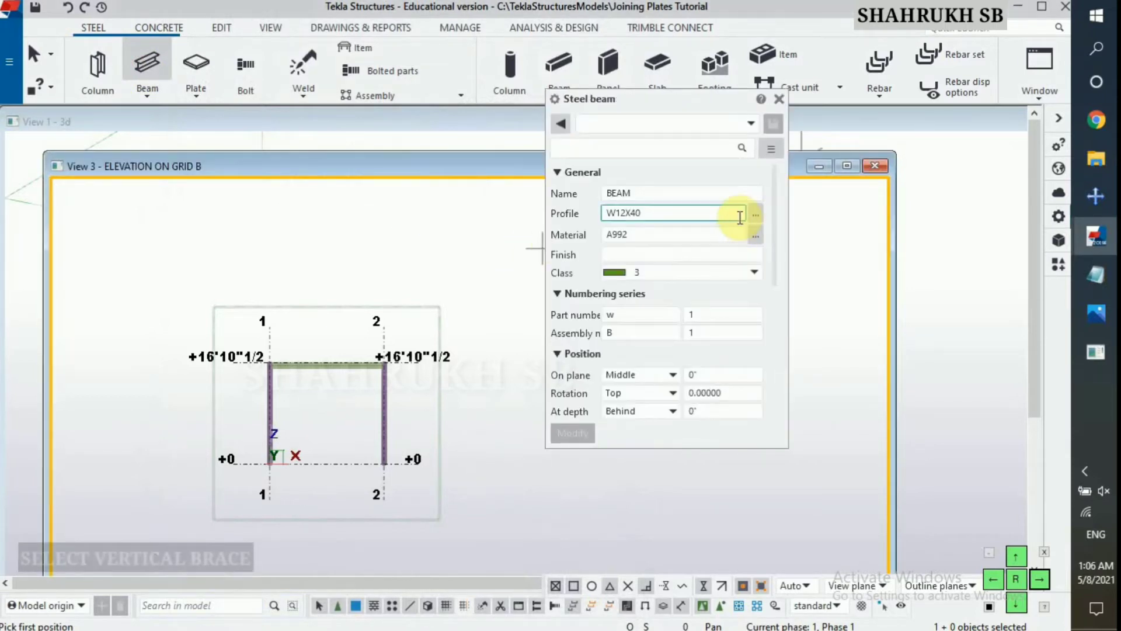
pyautogui.click(718, 123)
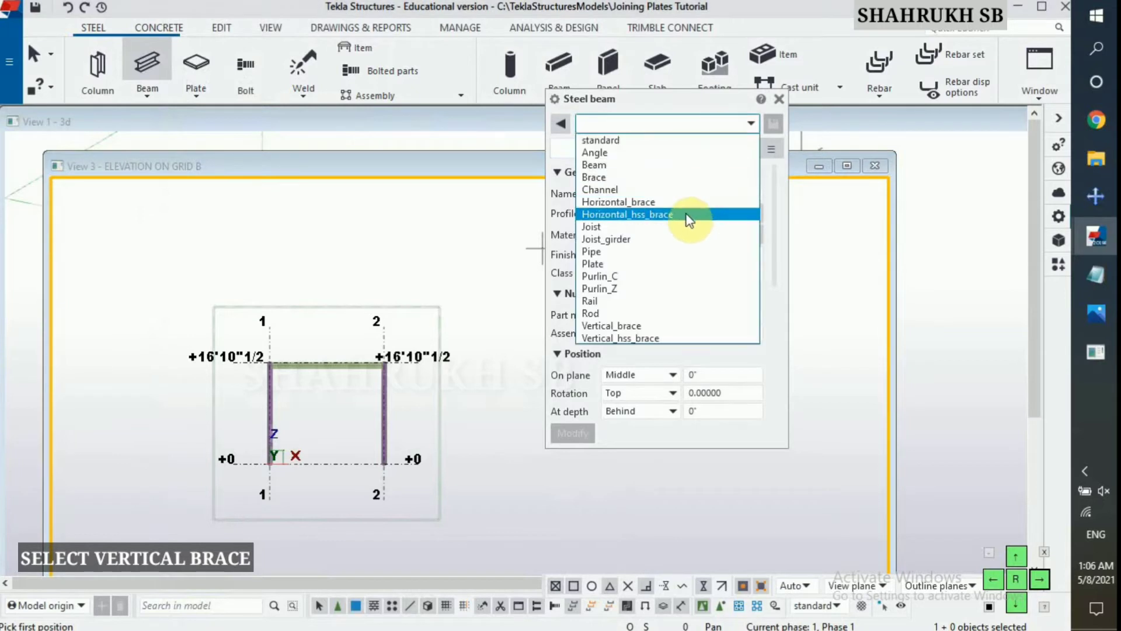
pyautogui.click(639, 328)
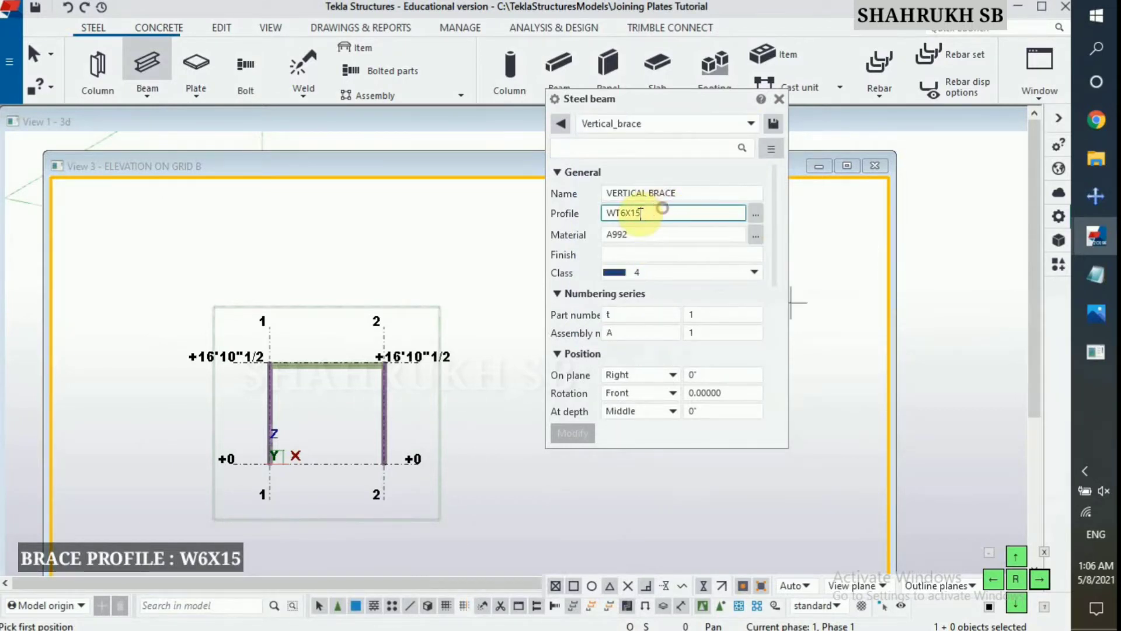
# Step: Set the vertical brace's profile to W6X15 from the I profiles catalog, and close the properties pane
pyautogui.click(757, 221)
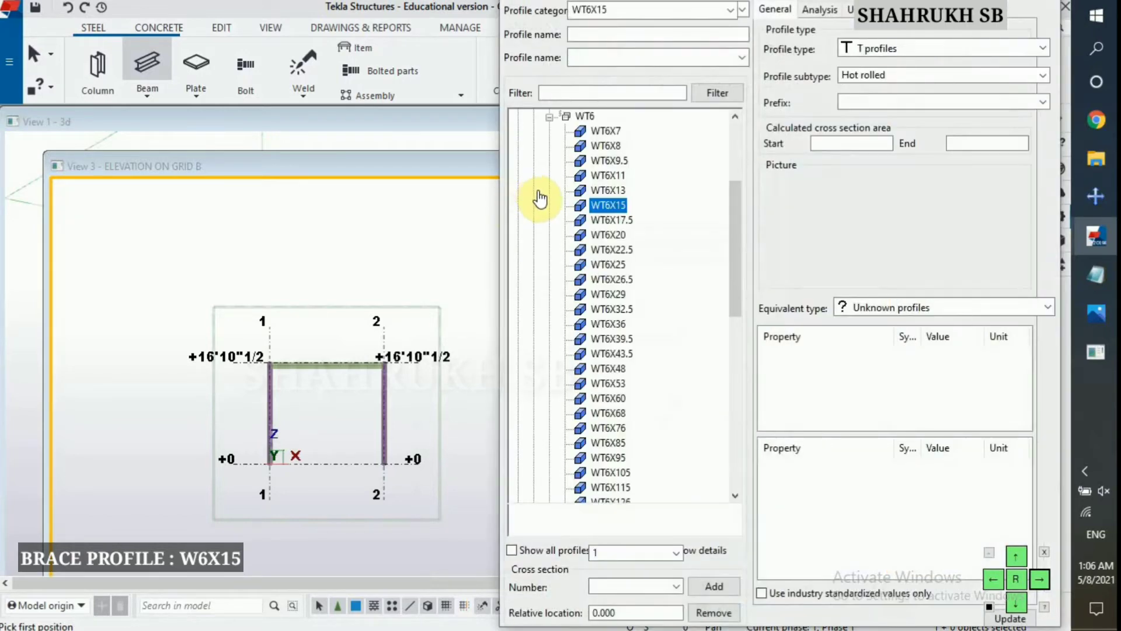
pyautogui.scroll(4, 603, 127)
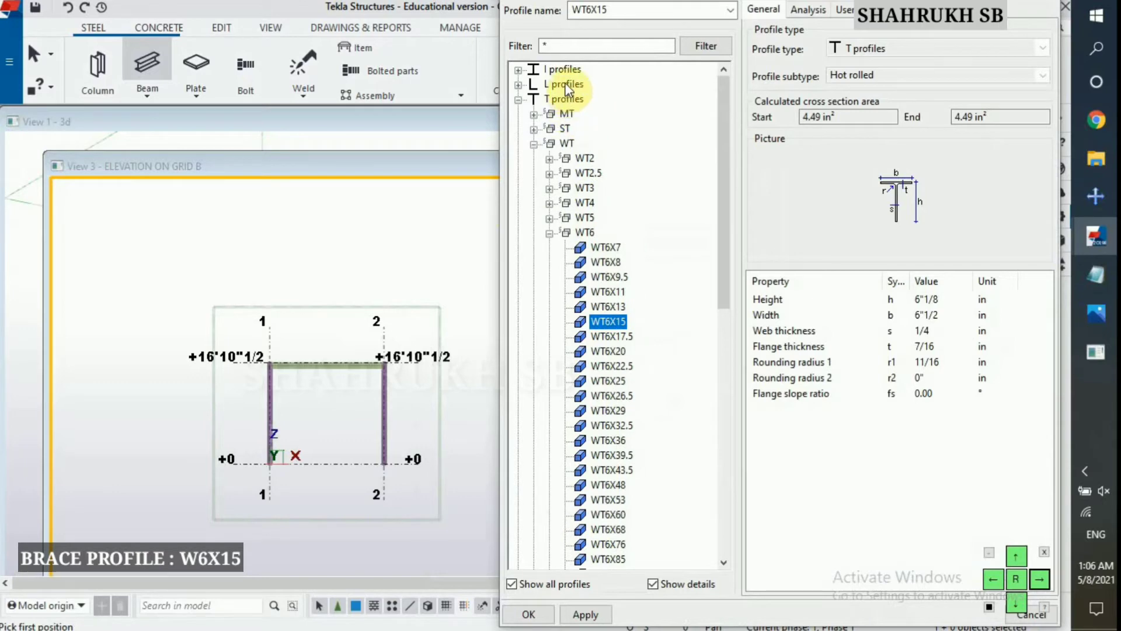
pyautogui.doubleClick(561, 69)
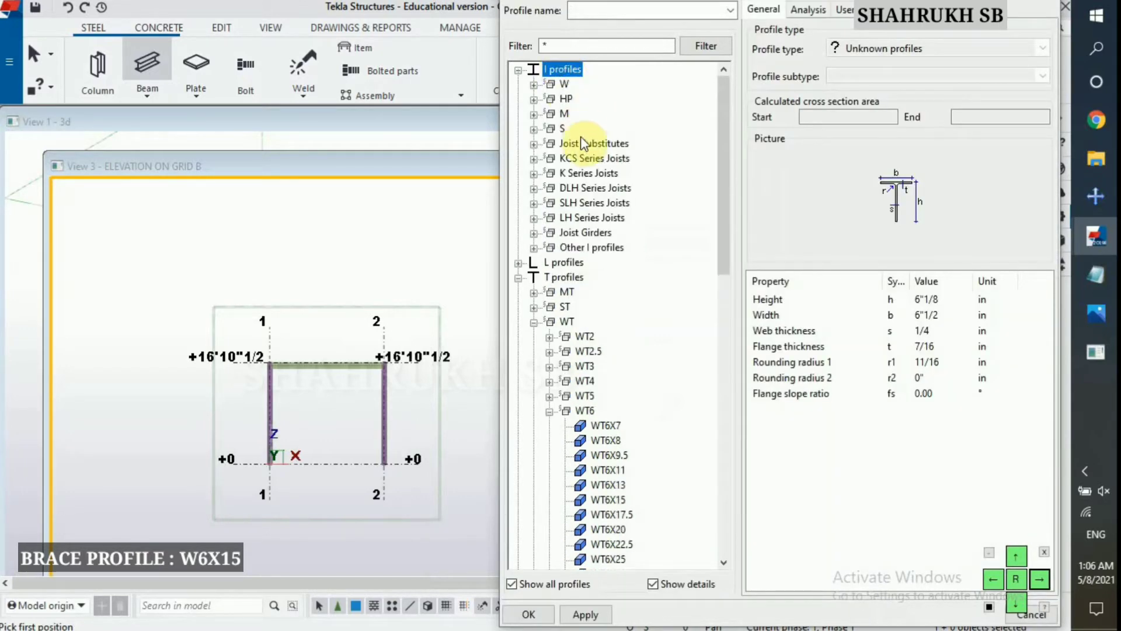
pyautogui.doubleClick(563, 85)
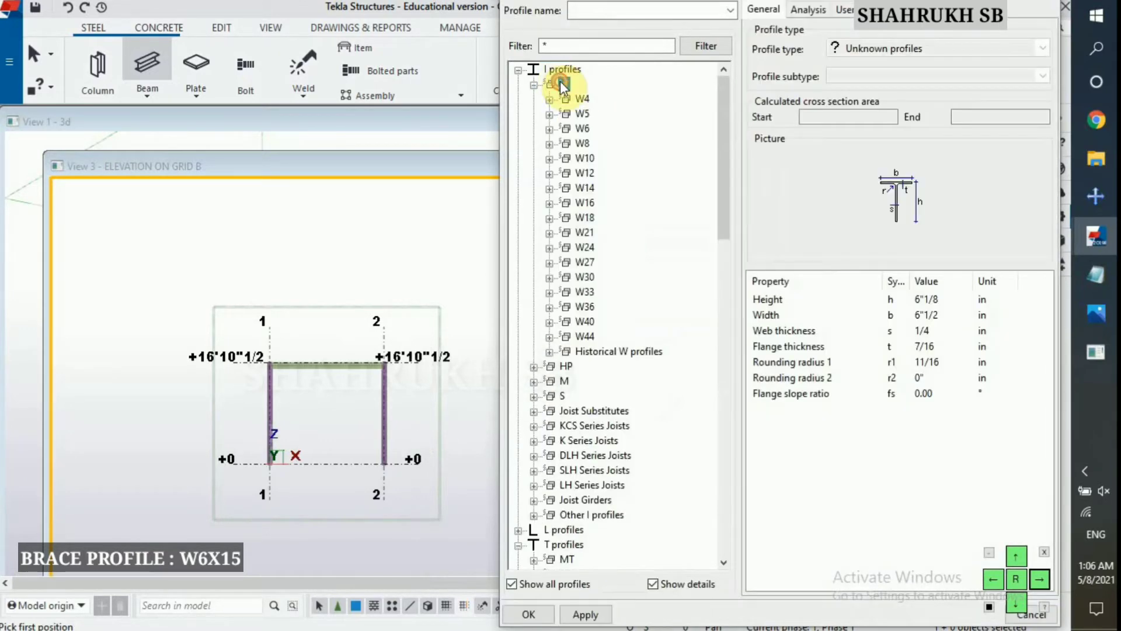
pyautogui.doubleClick(578, 129)
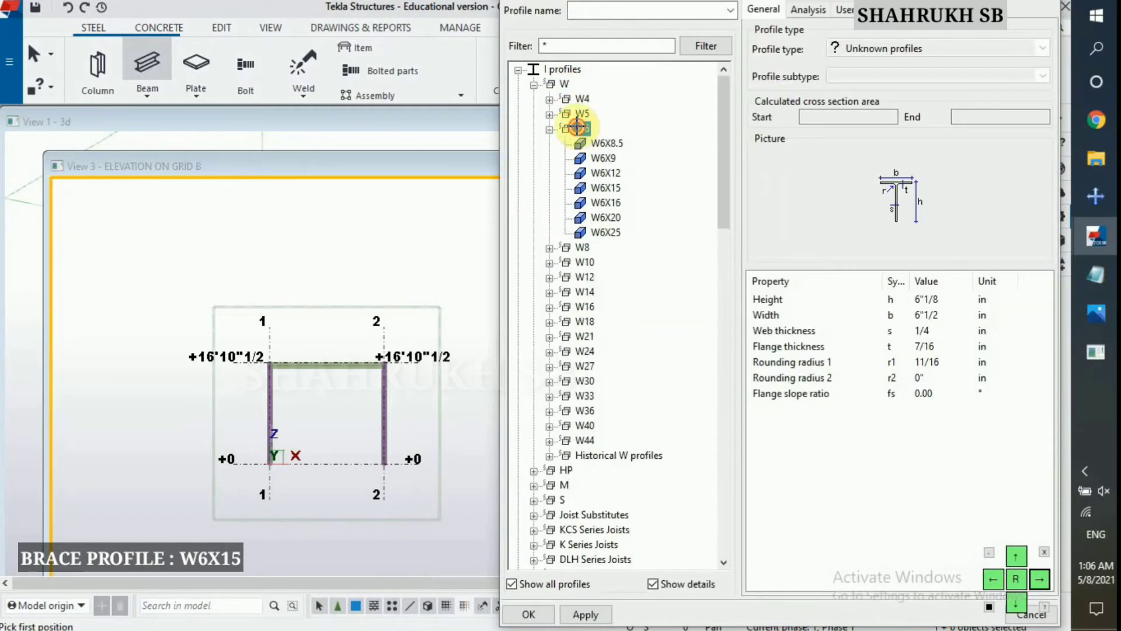
pyautogui.doubleClick(606, 189)
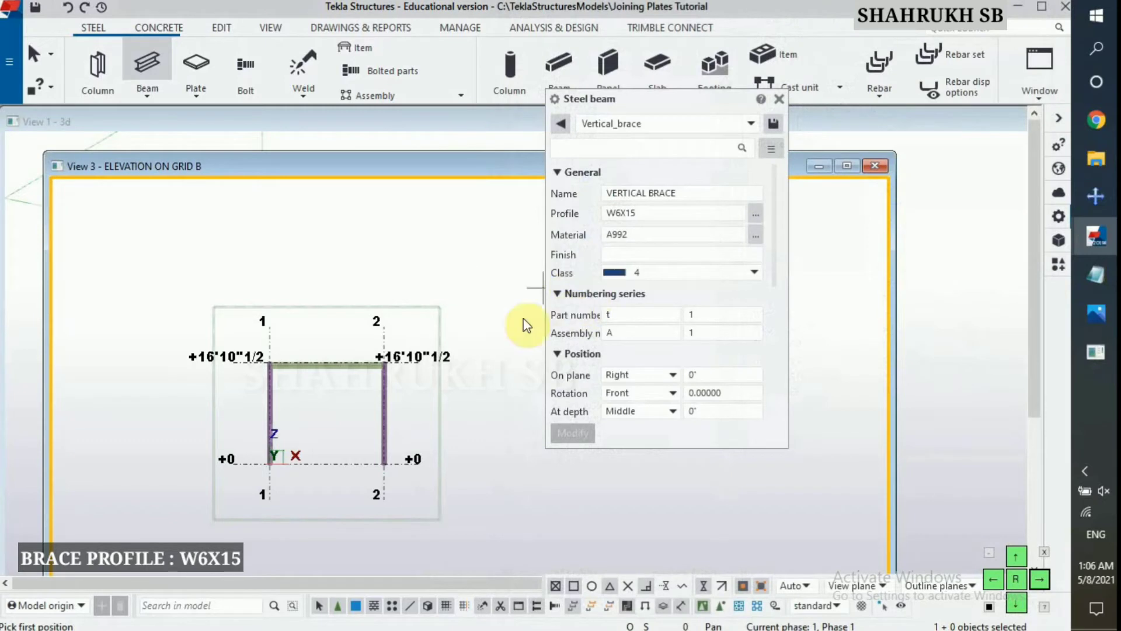
pyautogui.scroll(3, 358, 425)
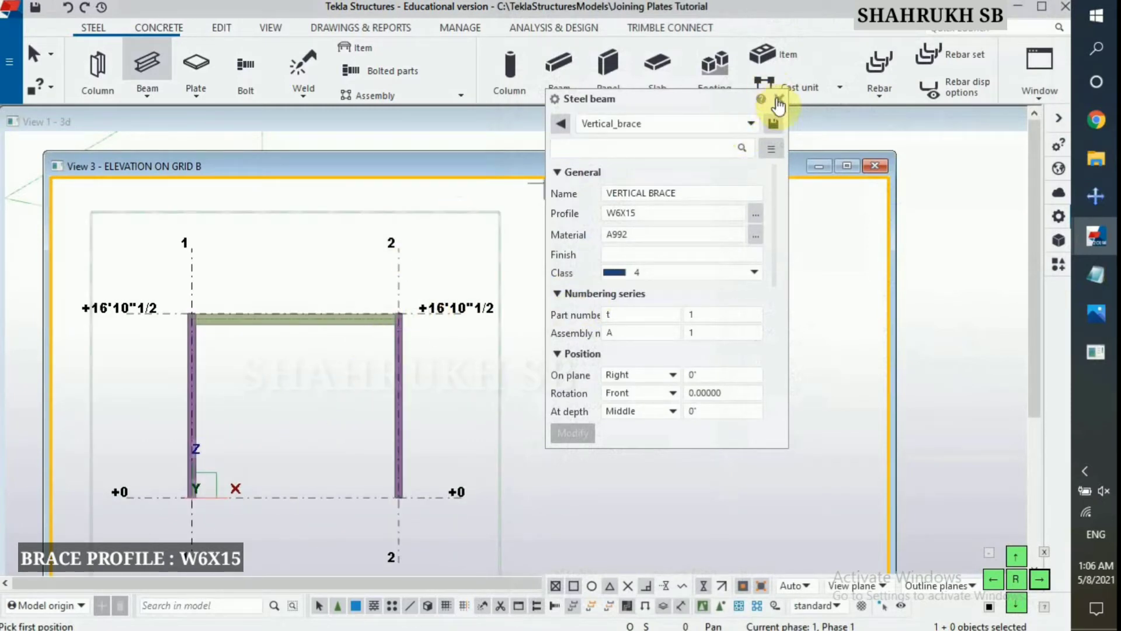
pyautogui.click(778, 99)
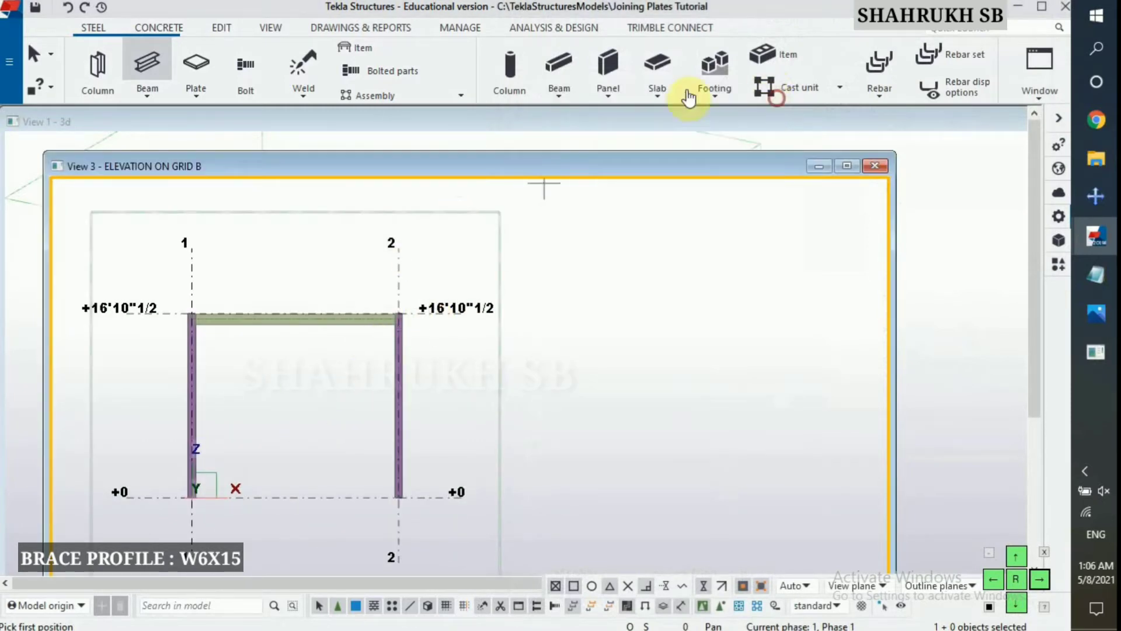
# Step: Draw a construction line about 26'-0" long along the +0 level, crossing both columns in the grid B elevation, and end the command
pyautogui.click(224, 29)
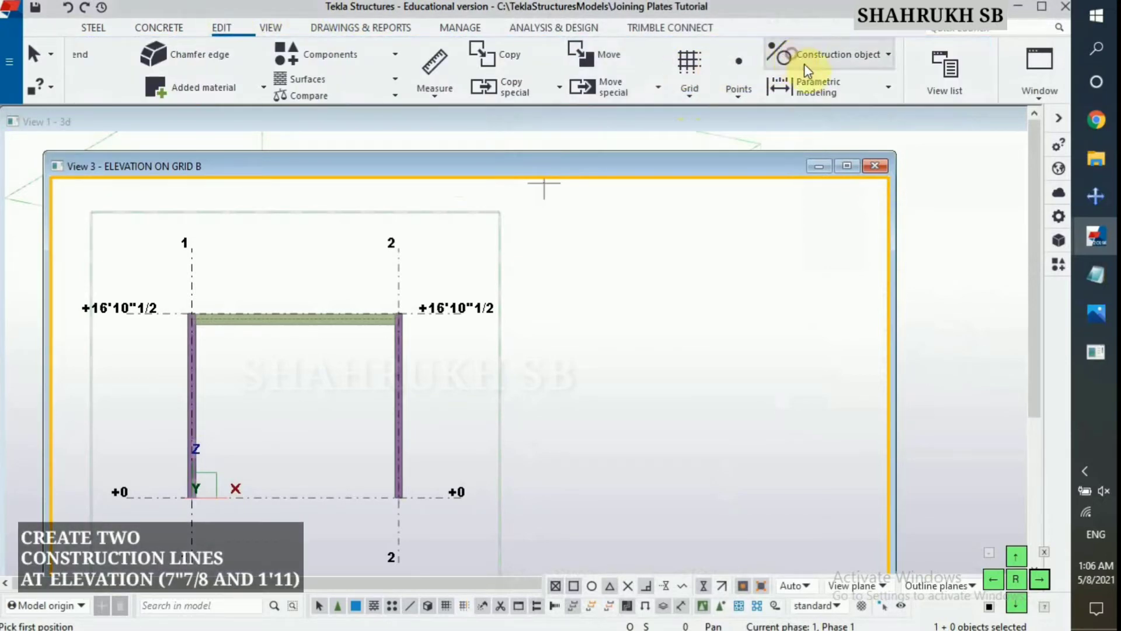
pyautogui.click(804, 63)
pyautogui.click(823, 87)
pyautogui.scroll(-2, 327, 397)
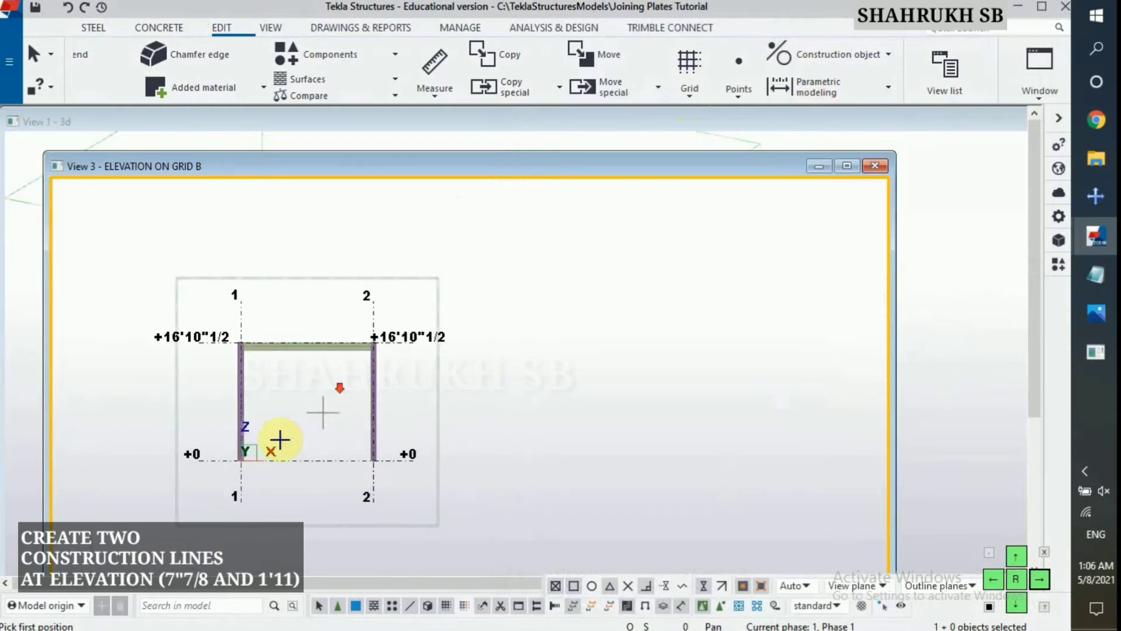
pyautogui.scroll(4, 279, 439)
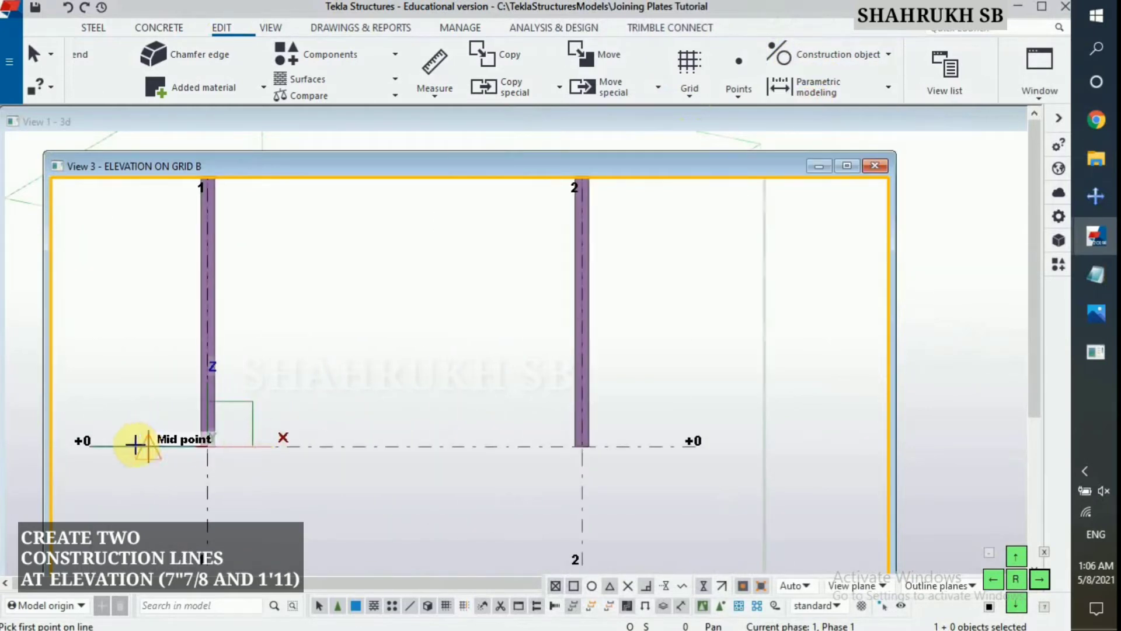
pyautogui.click(306, 478)
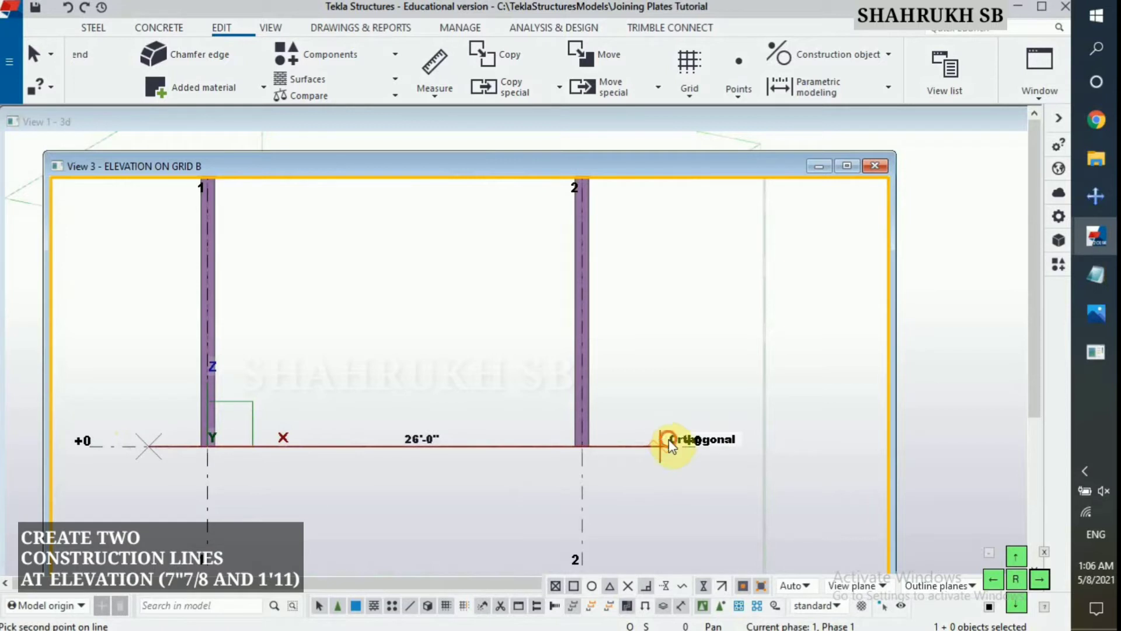
pyautogui.click(666, 363)
pyautogui.rightClick(669, 361)
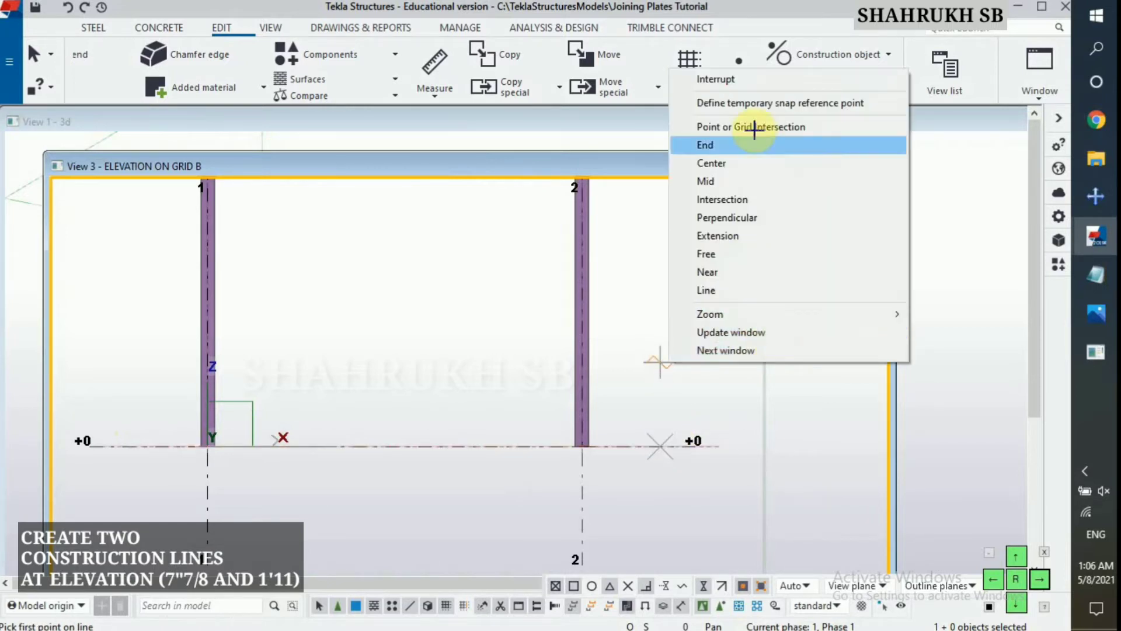
pyautogui.click(752, 86)
pyautogui.rightClick(333, 410)
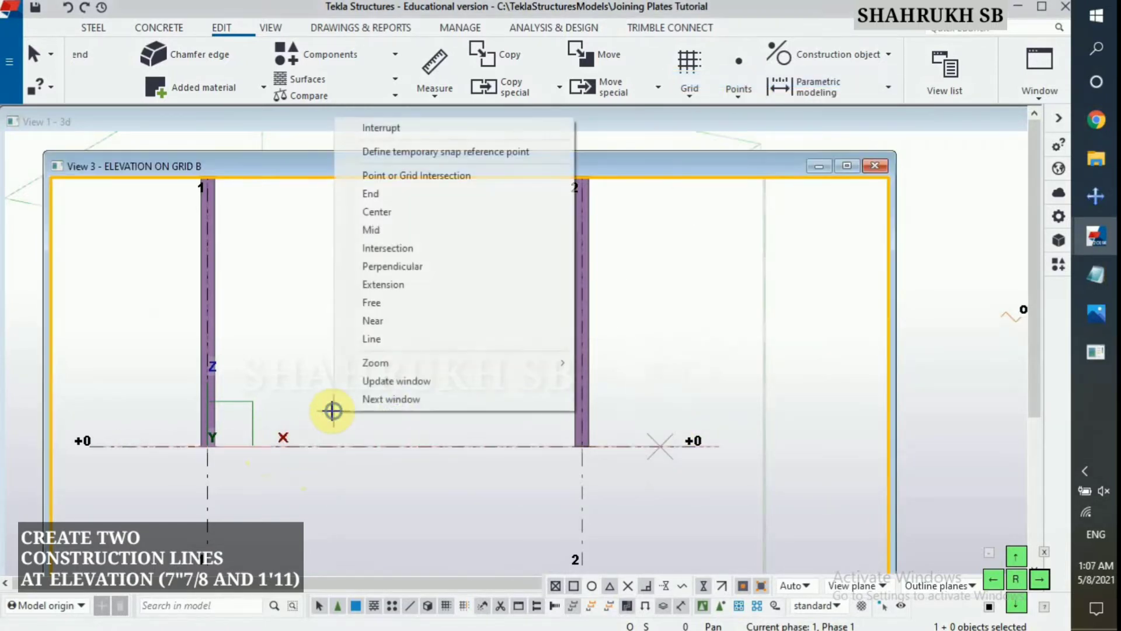
pyautogui.click(416, 126)
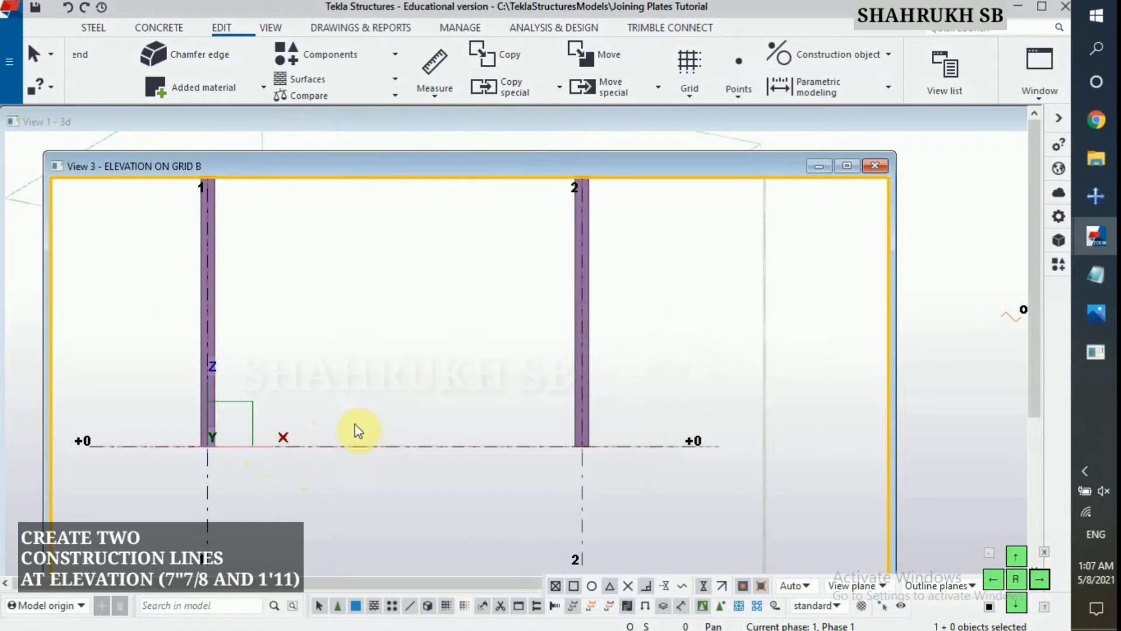
# Step: Copy the +0 construction line linearly once with dZ 7"7/8, and clear the copy values
pyautogui.click(354, 449)
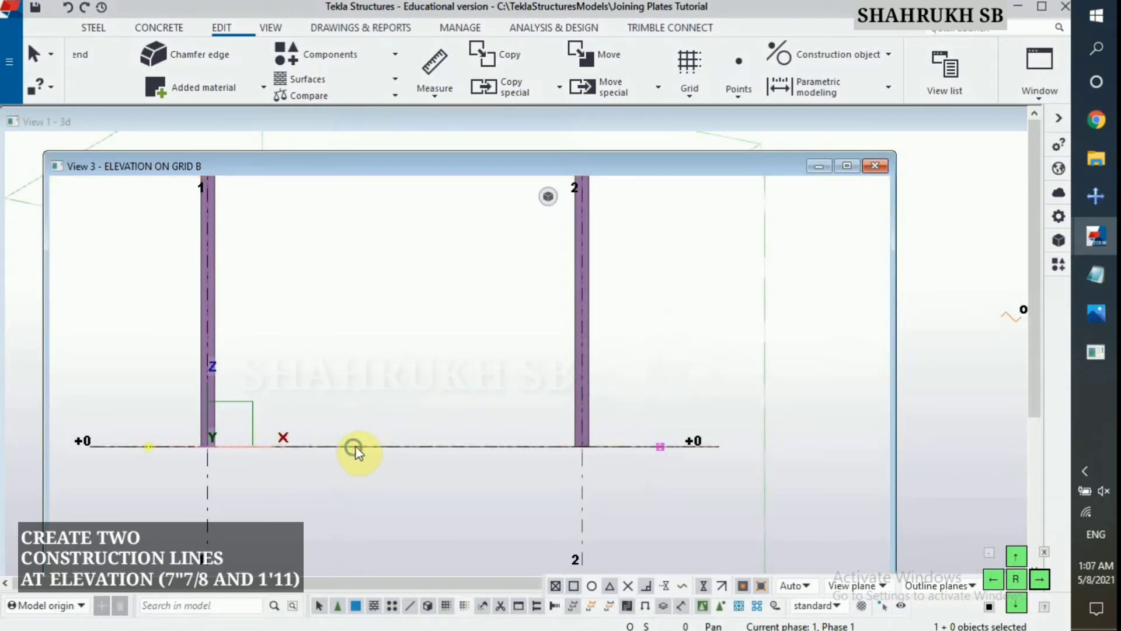
pyautogui.rightClick(355, 450)
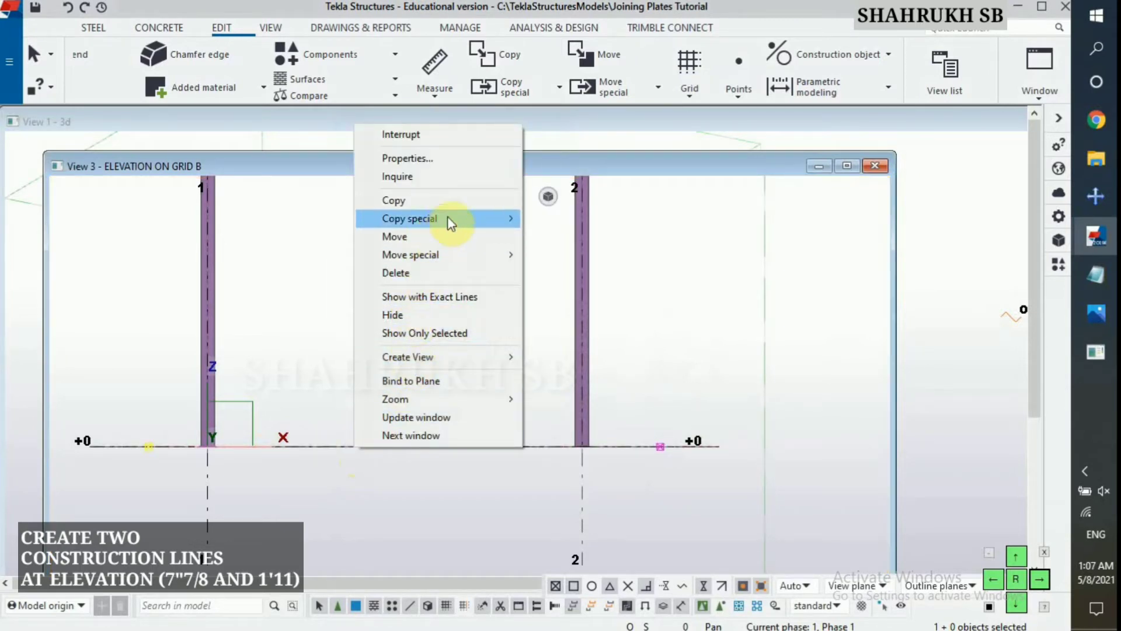
pyautogui.moveTo(483, 219)
pyautogui.click(558, 215)
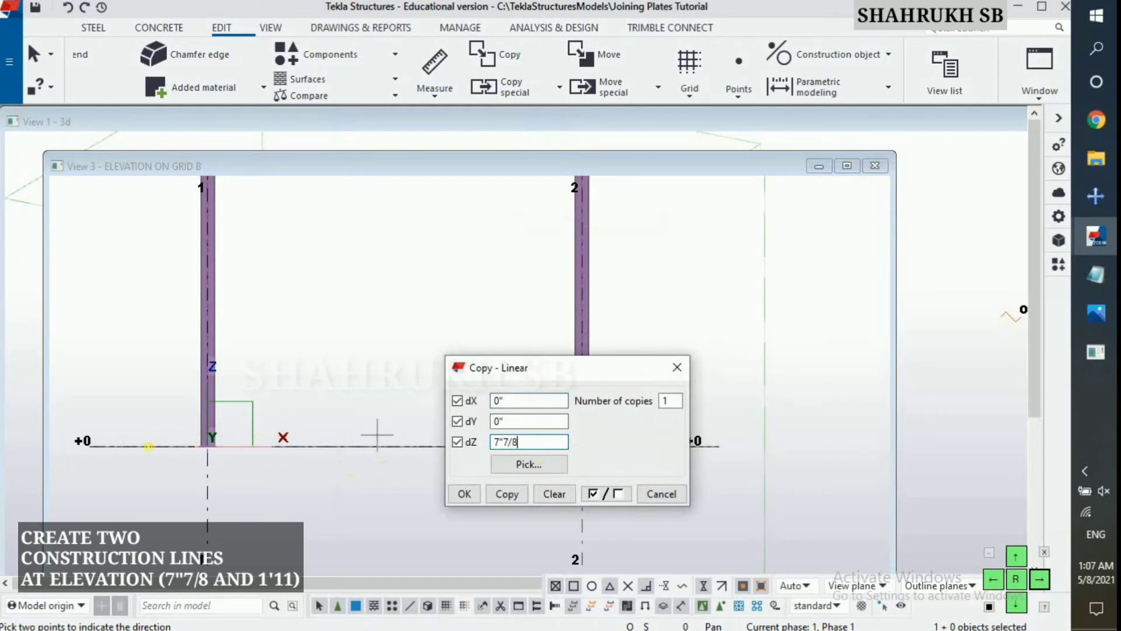
pyautogui.click(508, 496)
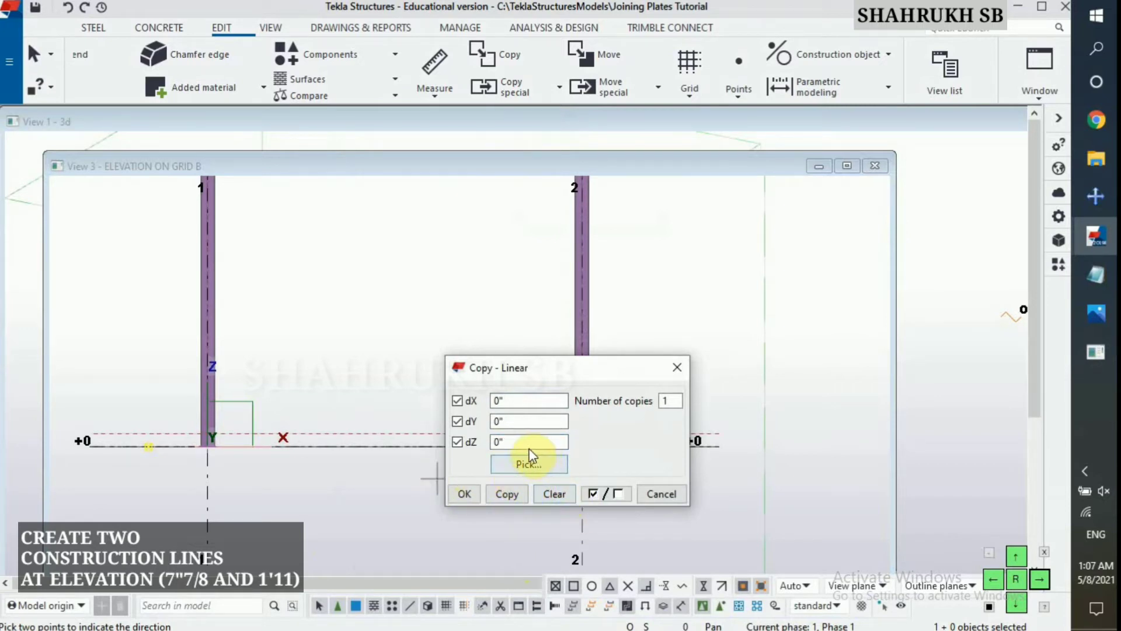
pyautogui.rightClick(327, 449)
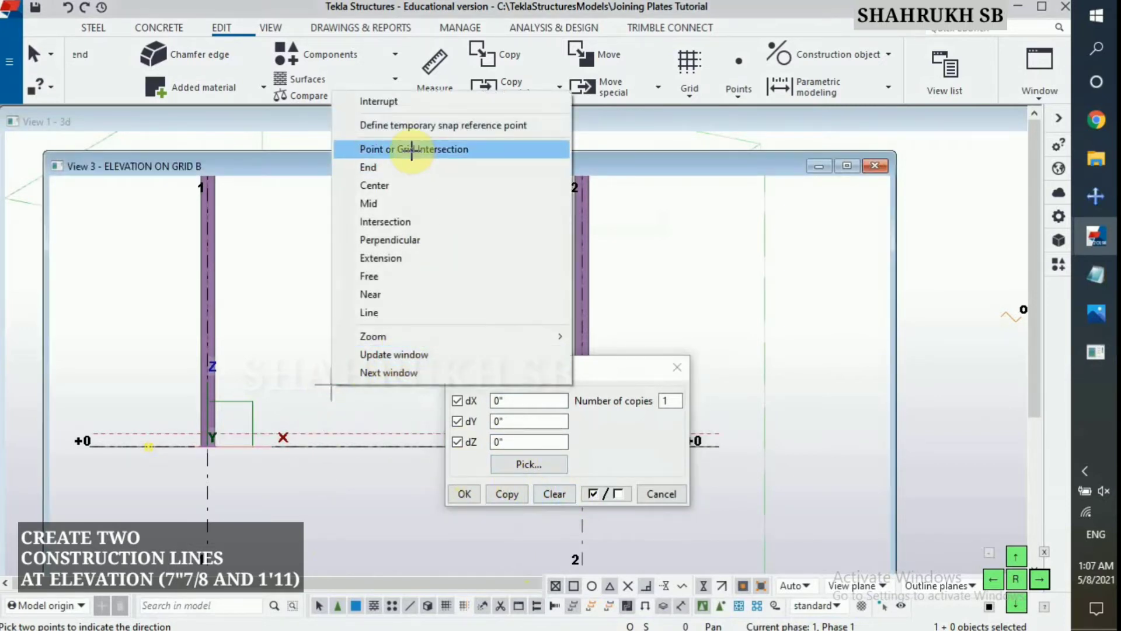
pyautogui.click(402, 103)
# Step: Copy the +0 construction line linearly once with dZ 1'-11", and close the copy dialog
pyautogui.scroll(3, 301, 377)
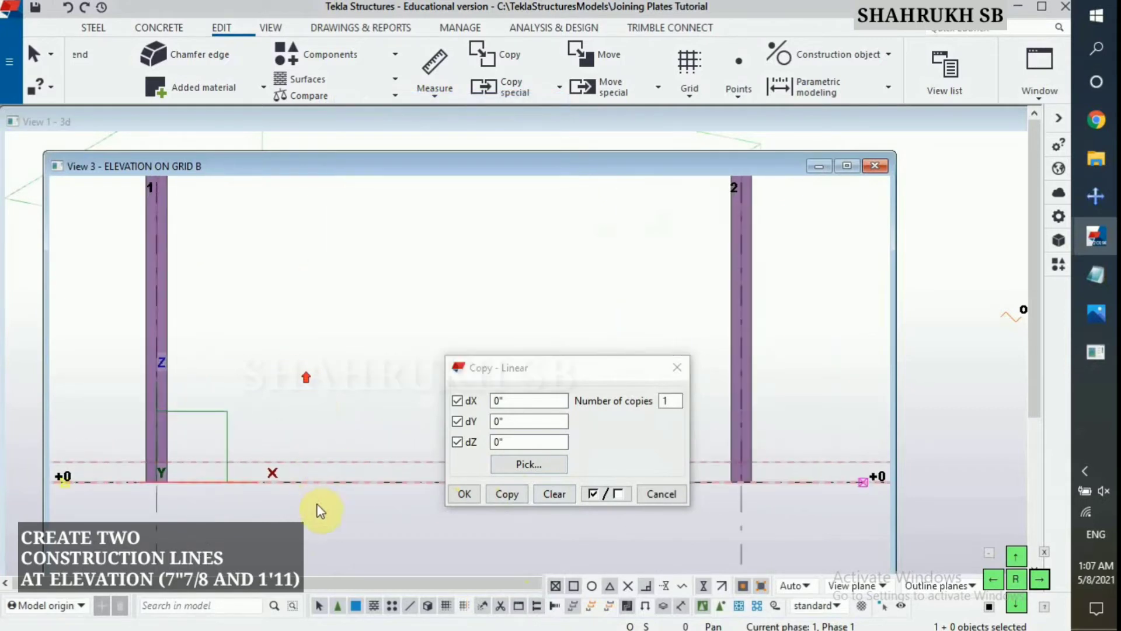
pyautogui.click(540, 442)
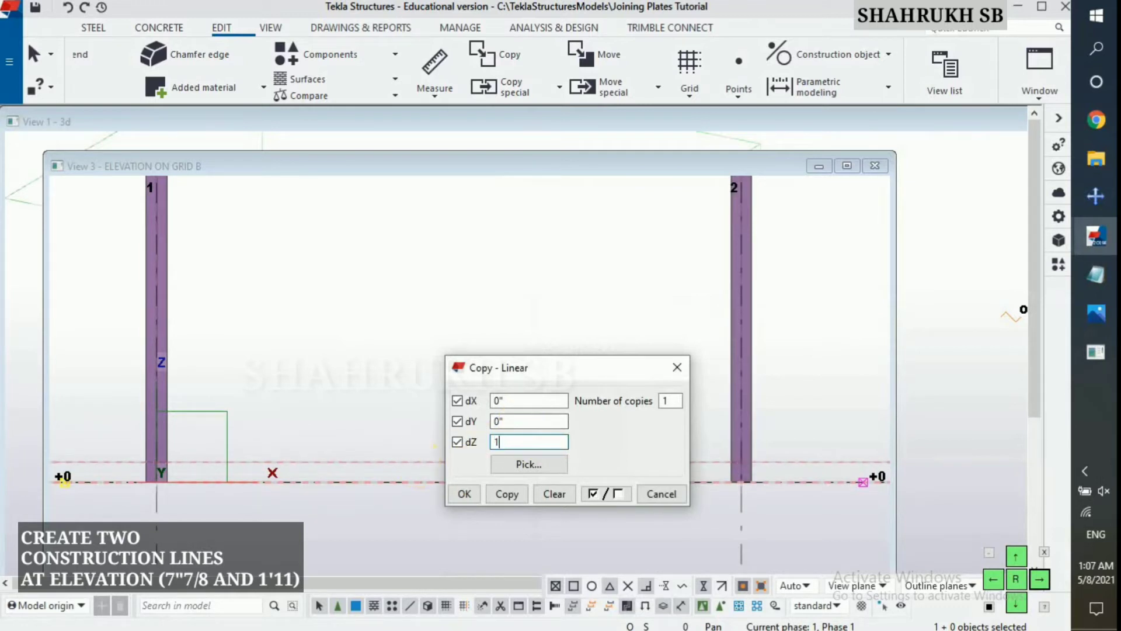
pyautogui.write('1\'11"')
pyautogui.click(503, 495)
pyautogui.click(677, 367)
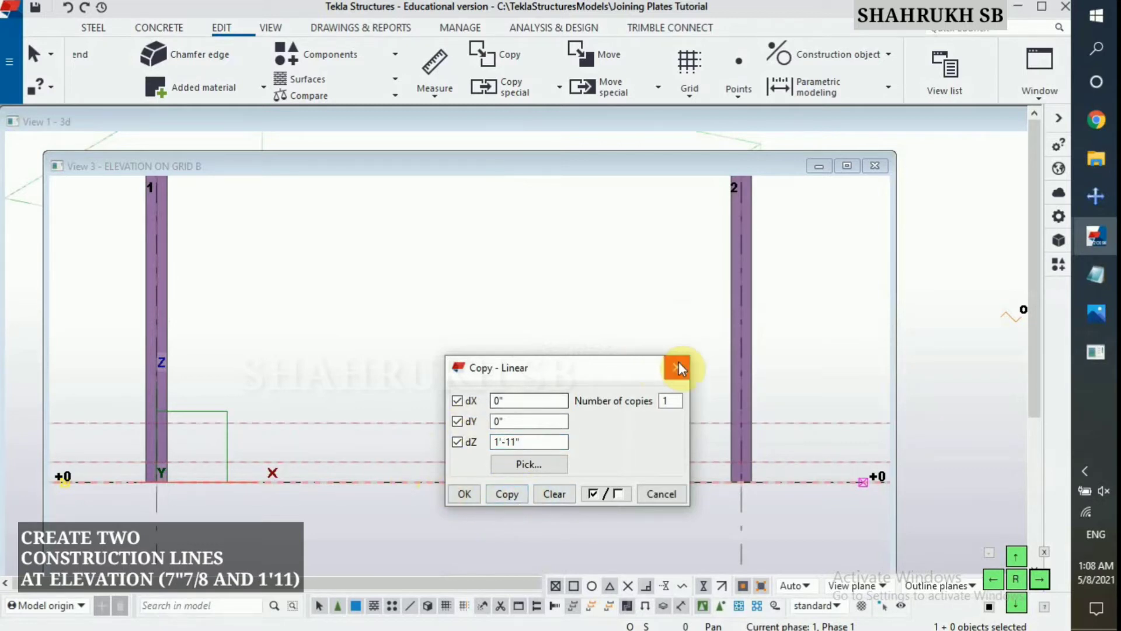
# Step: Maximize the ELEVATION ON GRID B view
pyautogui.scroll(-4, 302, 448)
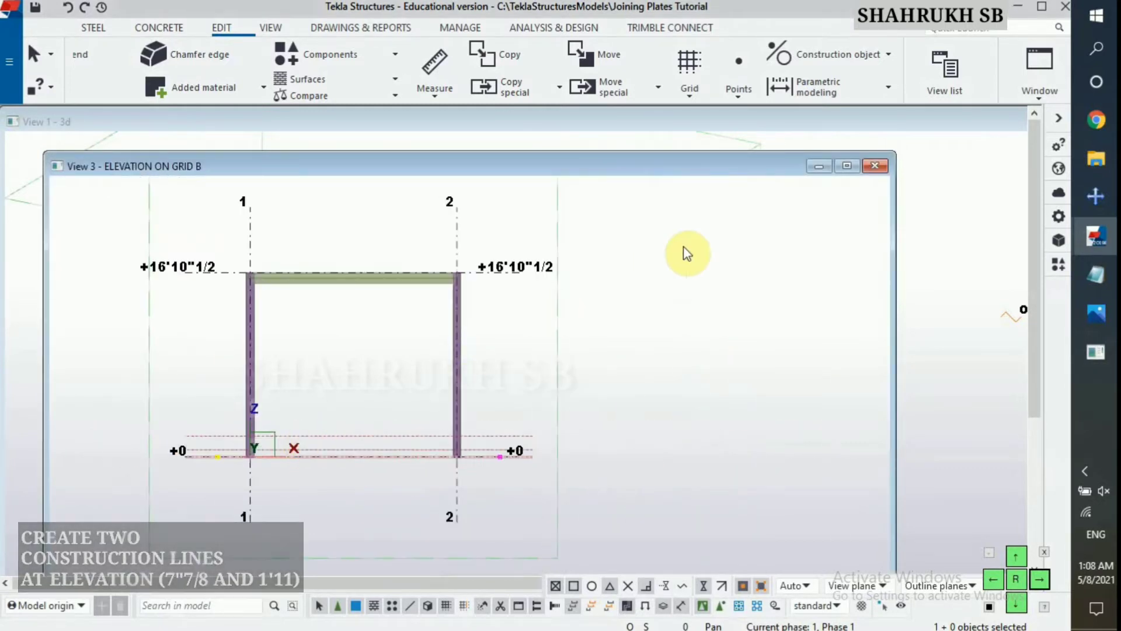
pyautogui.click(845, 168)
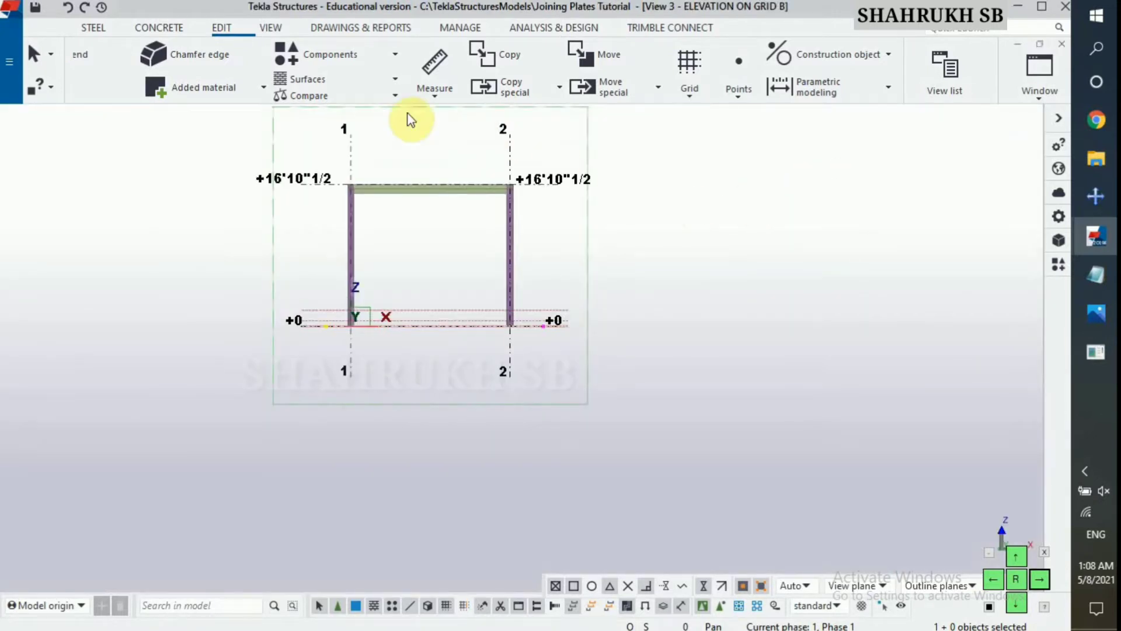
pyautogui.scroll(4, 441, 187)
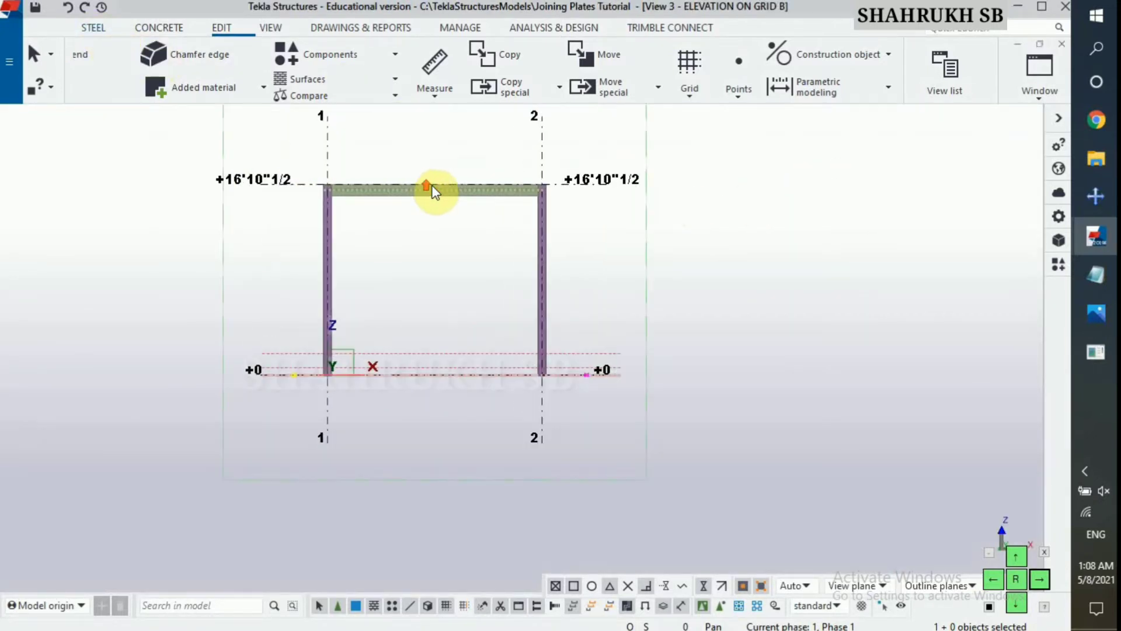
# Step: Model a W6X15 vertical brace from column 1's center line at the 7"7/8 construction line to the midpoint of the top beam's center line
pyautogui.click(94, 29)
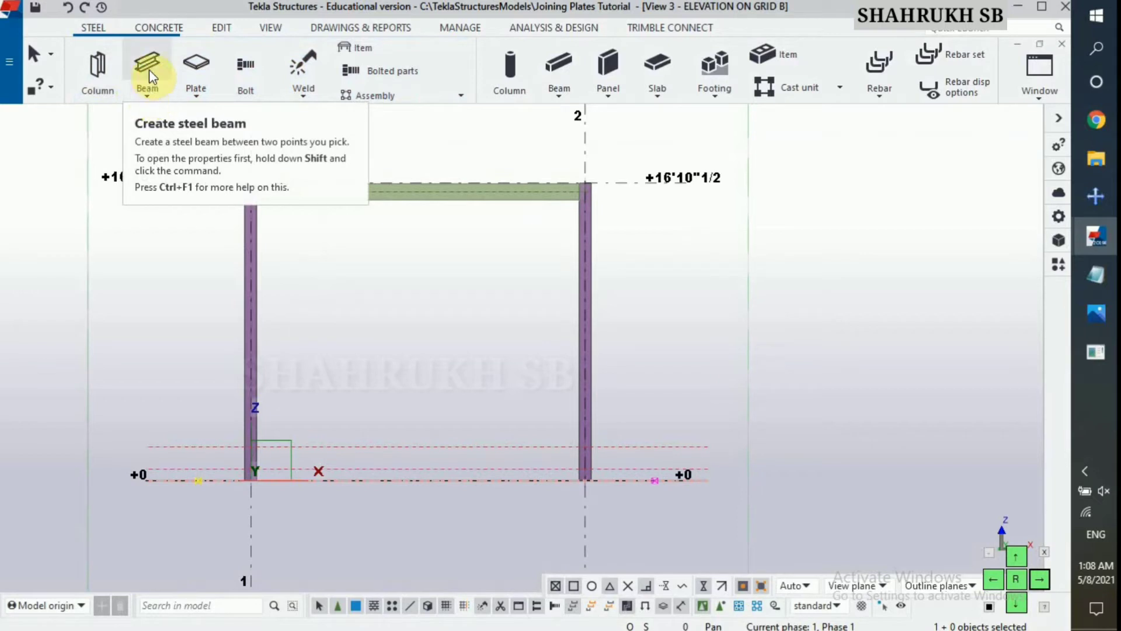
pyautogui.click(150, 87)
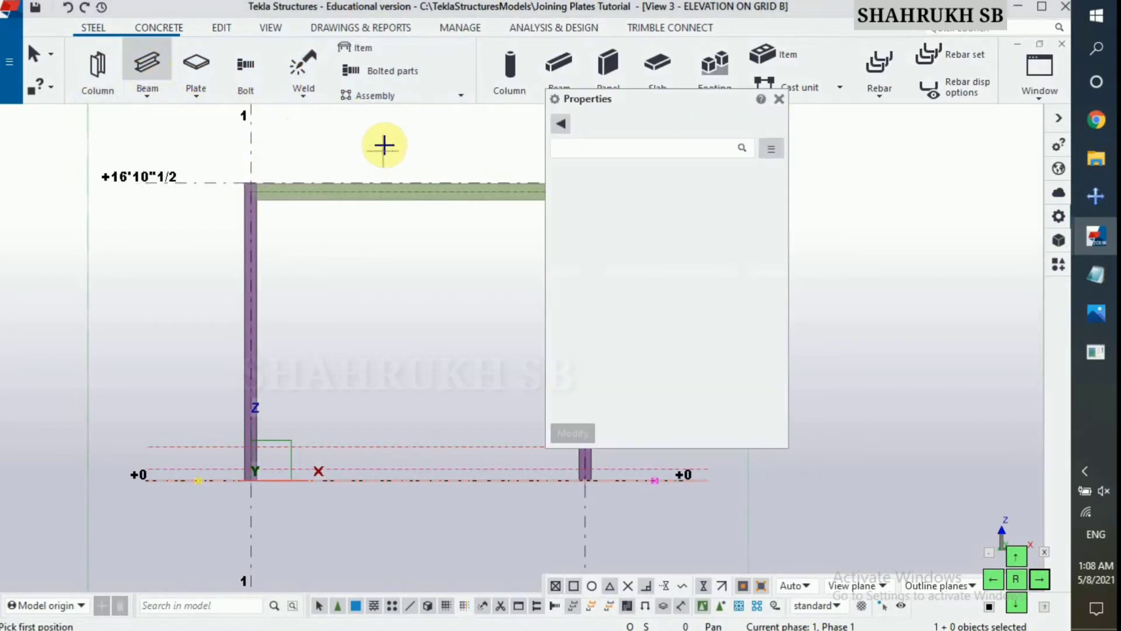
pyautogui.scroll(-3, 20, 231)
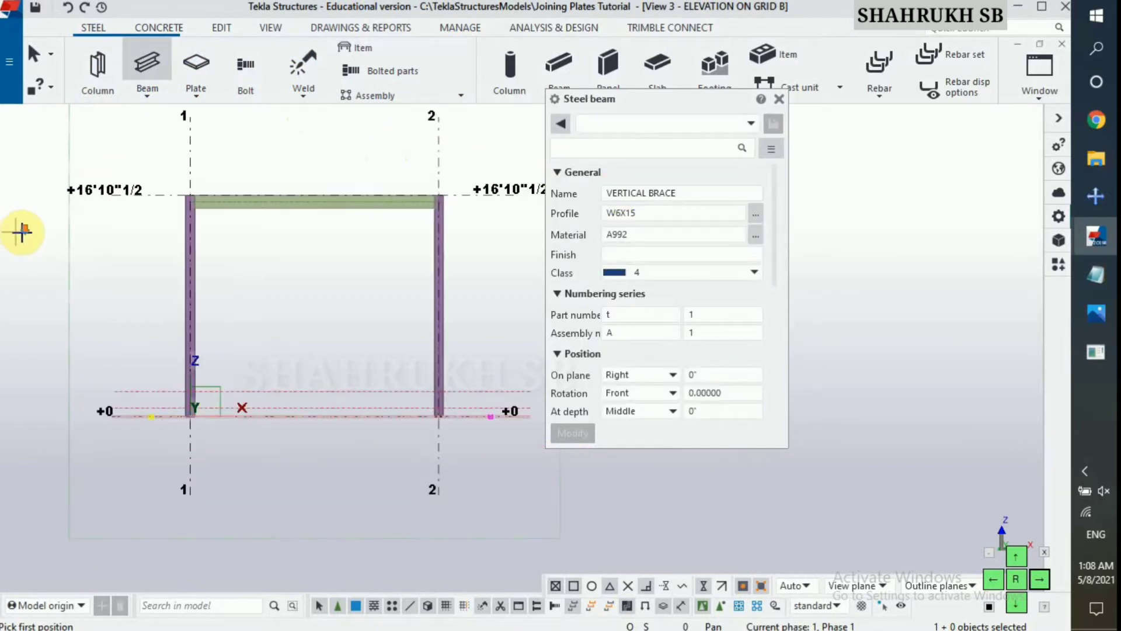
pyautogui.scroll(2, 317, 215)
pyautogui.scroll(4, 114, 424)
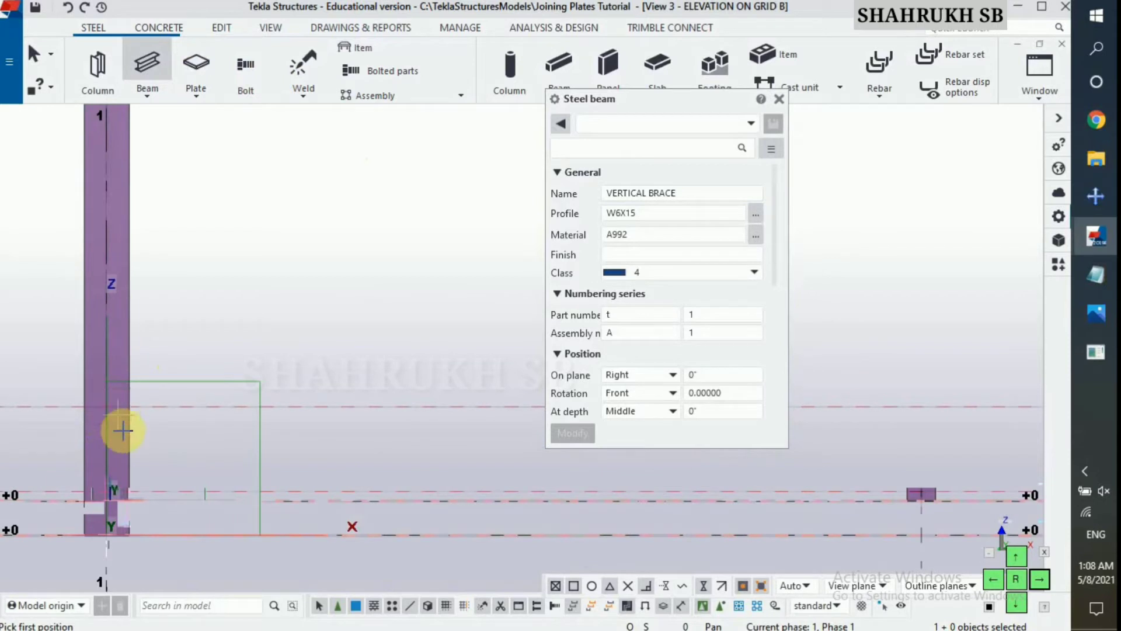
pyautogui.click(98, 492)
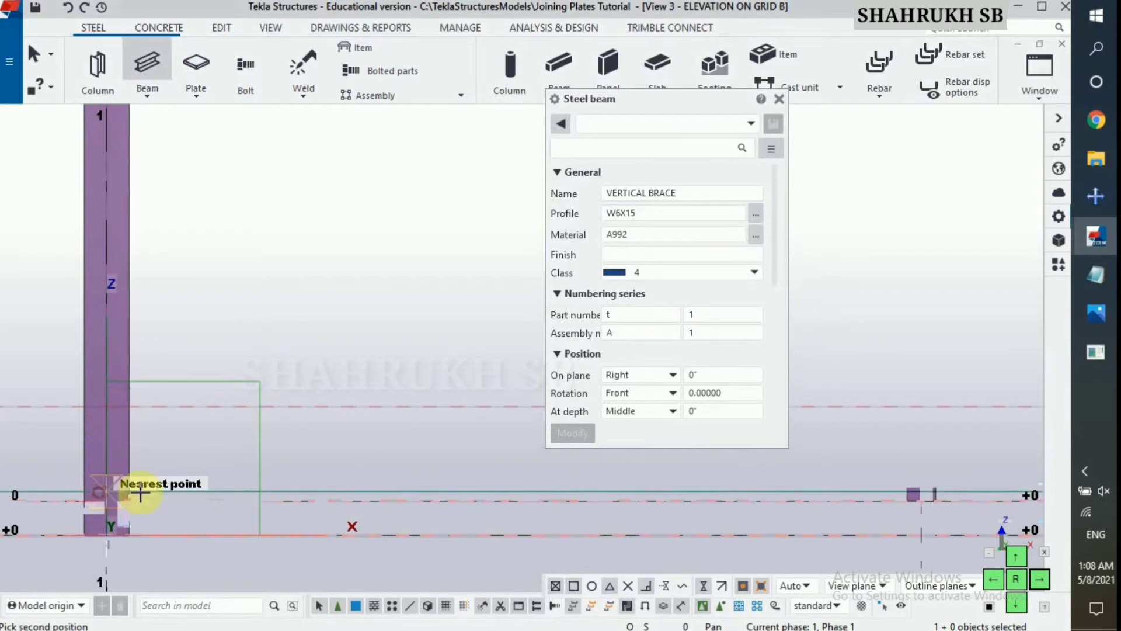
pyautogui.scroll(-4, 137, 492)
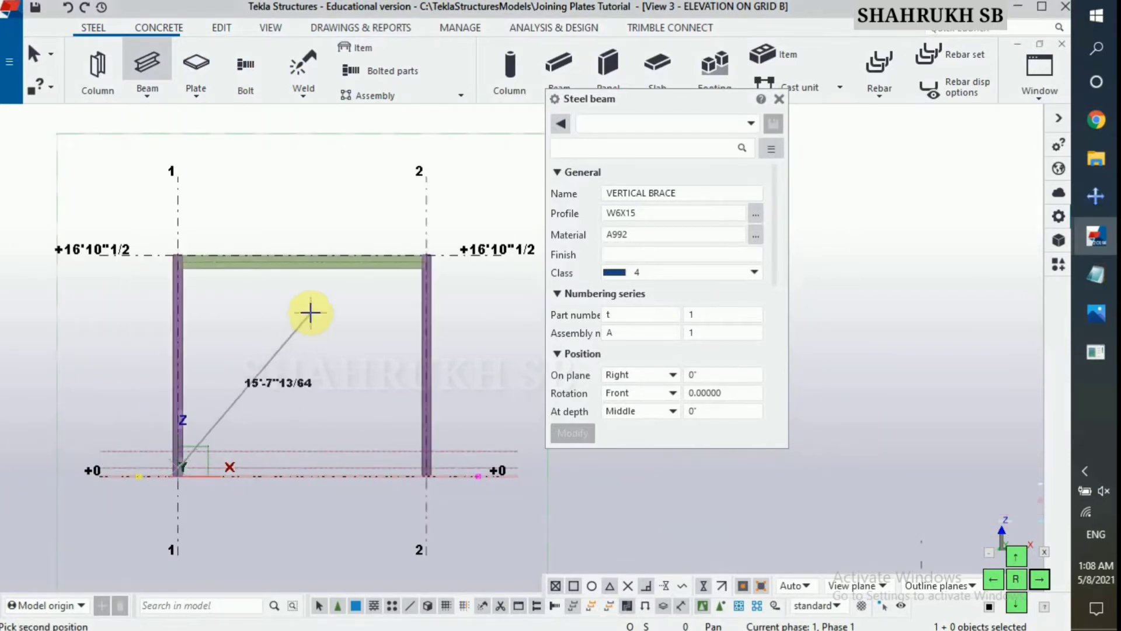
pyautogui.scroll(4, 310, 268)
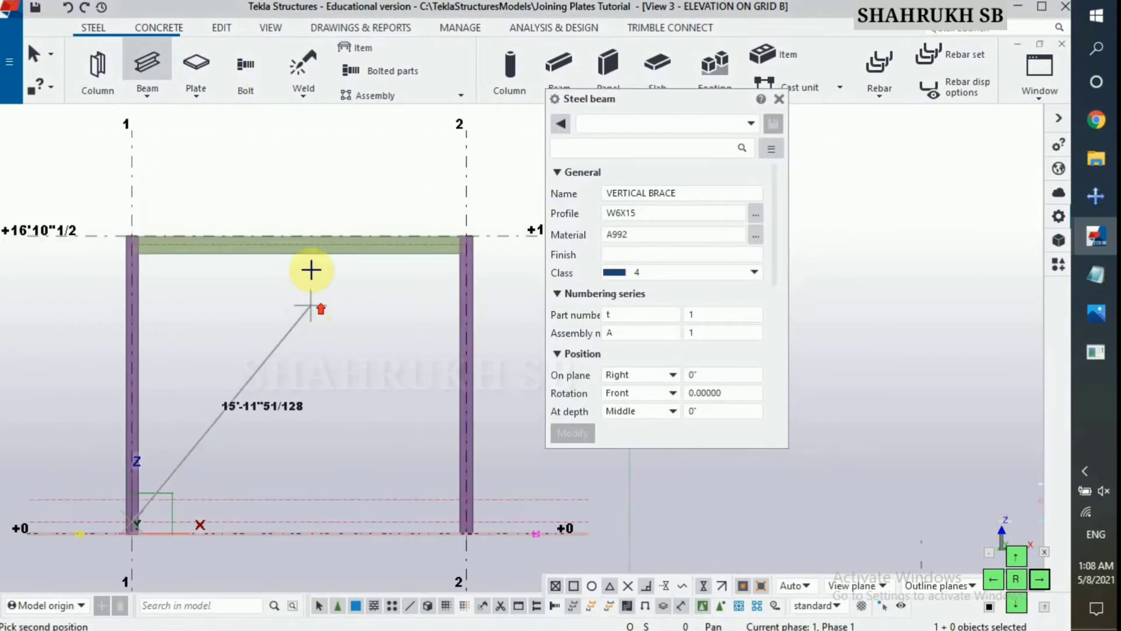
pyautogui.click(310, 237)
# Step: Model a second W6X15 brace from the top beam's midpoint to the intersection of column 2's center line and the 7"7/8 construction line
pyautogui.scroll(2, 306, 244)
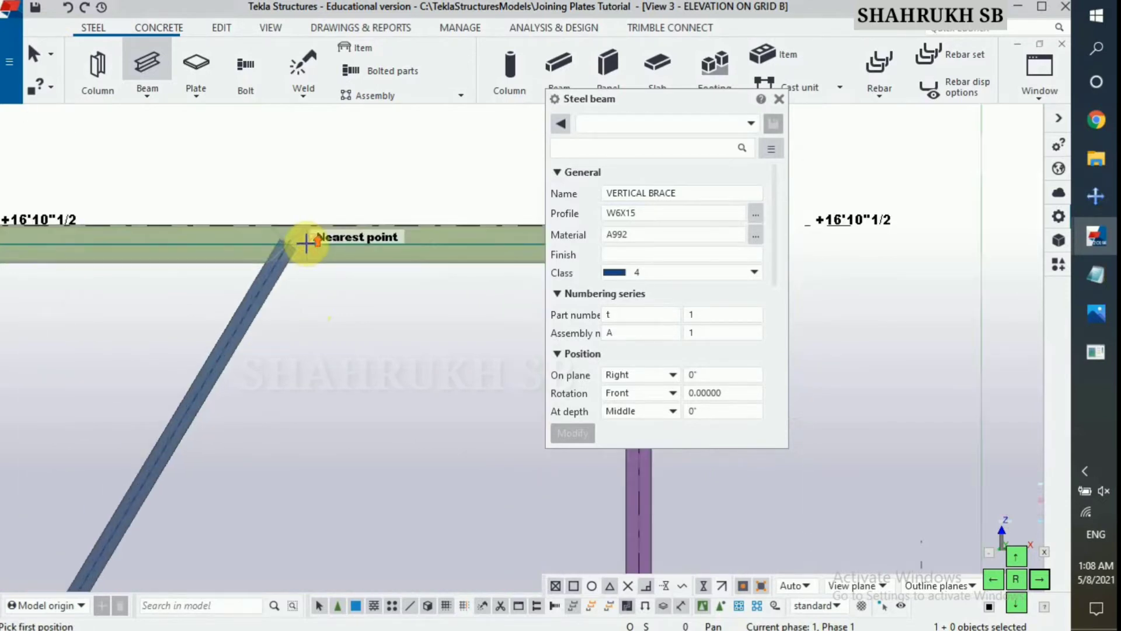
pyautogui.scroll(-5, 283, 247)
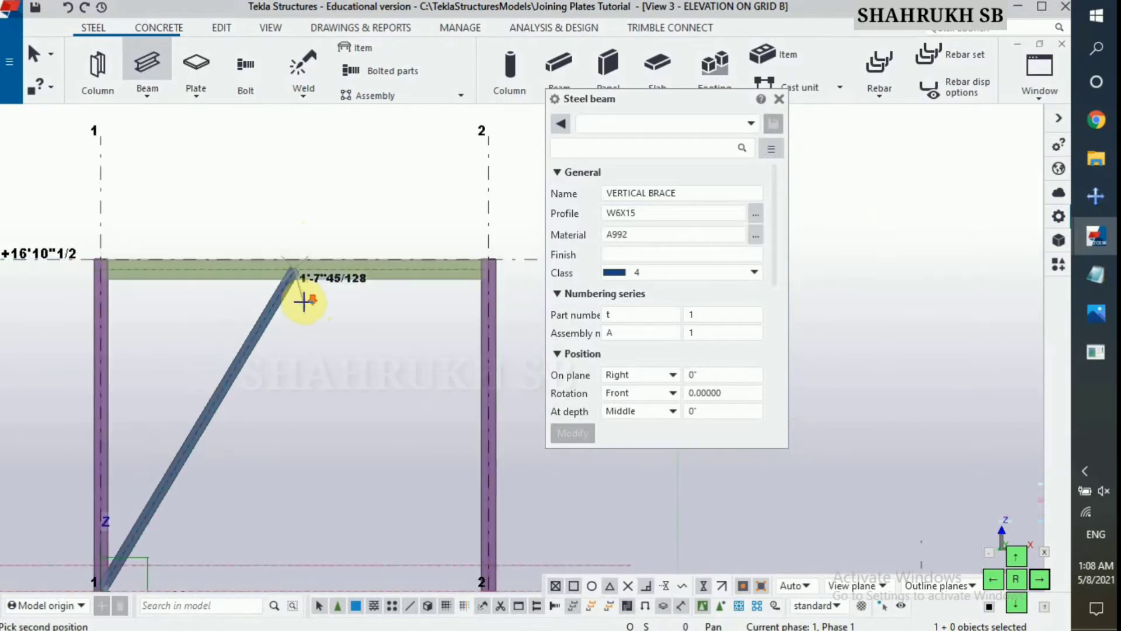
pyautogui.scroll(5, 433, 497)
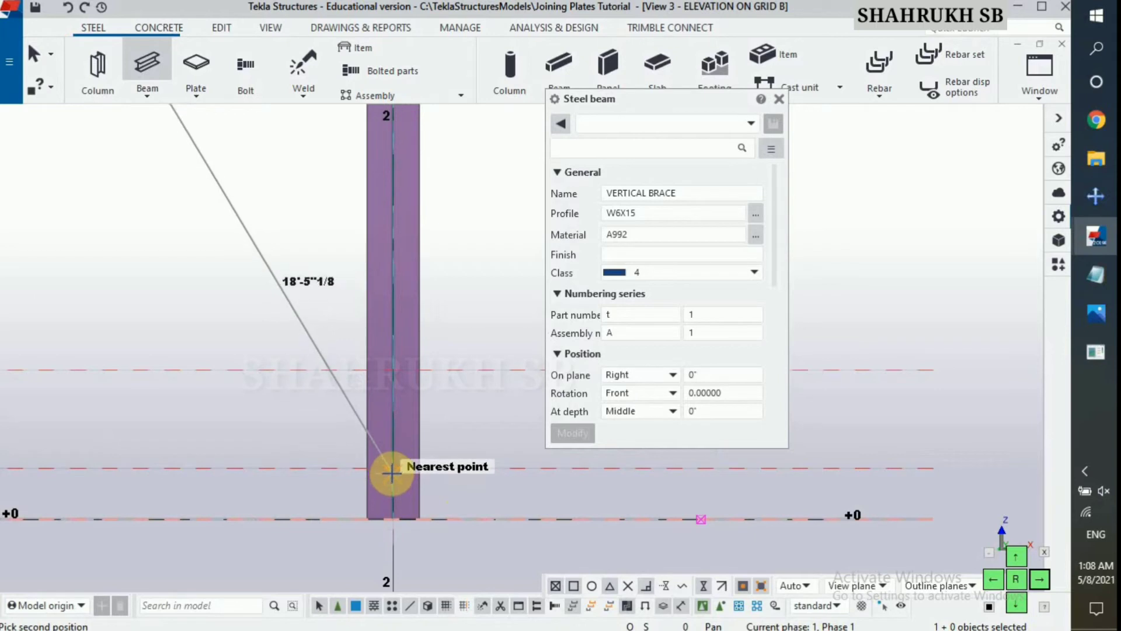
pyautogui.rightClick(391, 470)
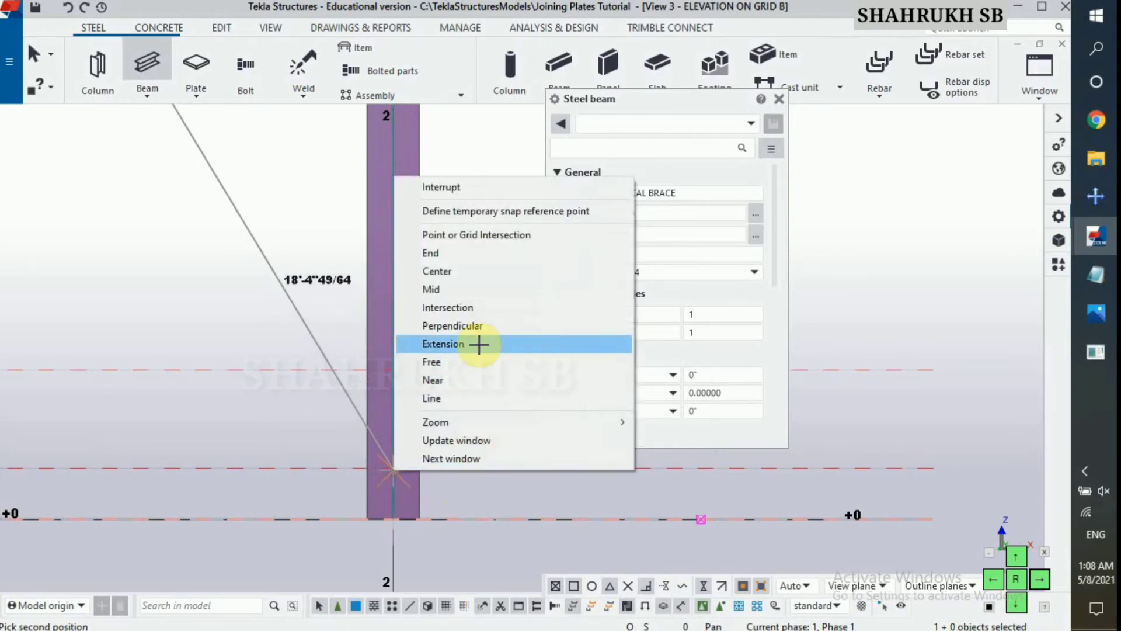
pyautogui.click(474, 307)
pyautogui.scroll(8, 392, 469)
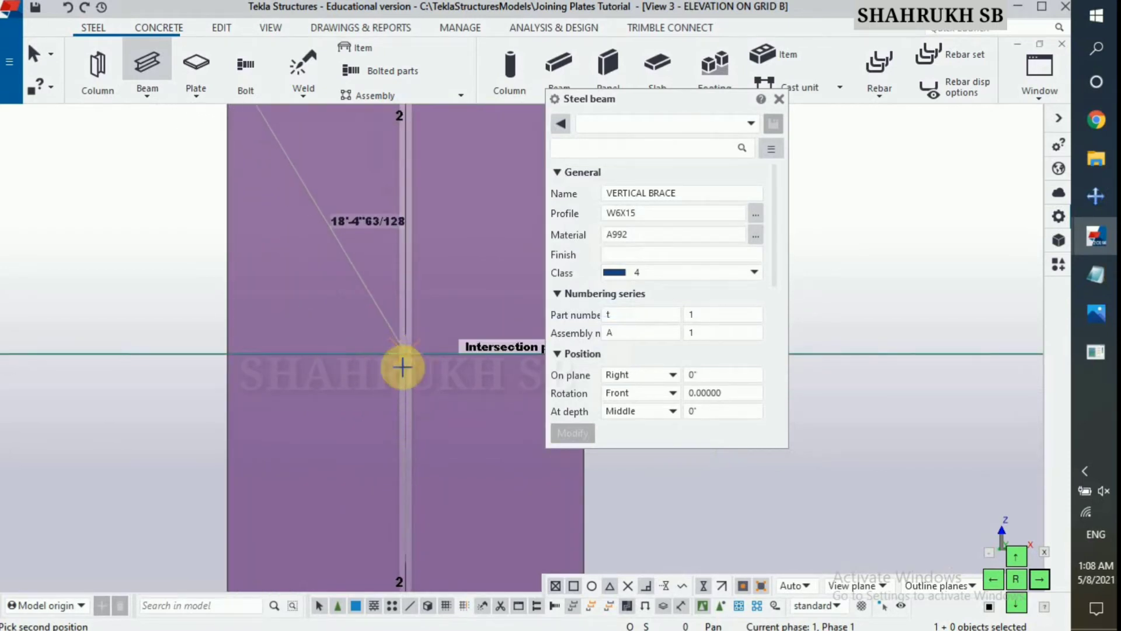
pyautogui.click(403, 367)
pyautogui.scroll(-6, 401, 362)
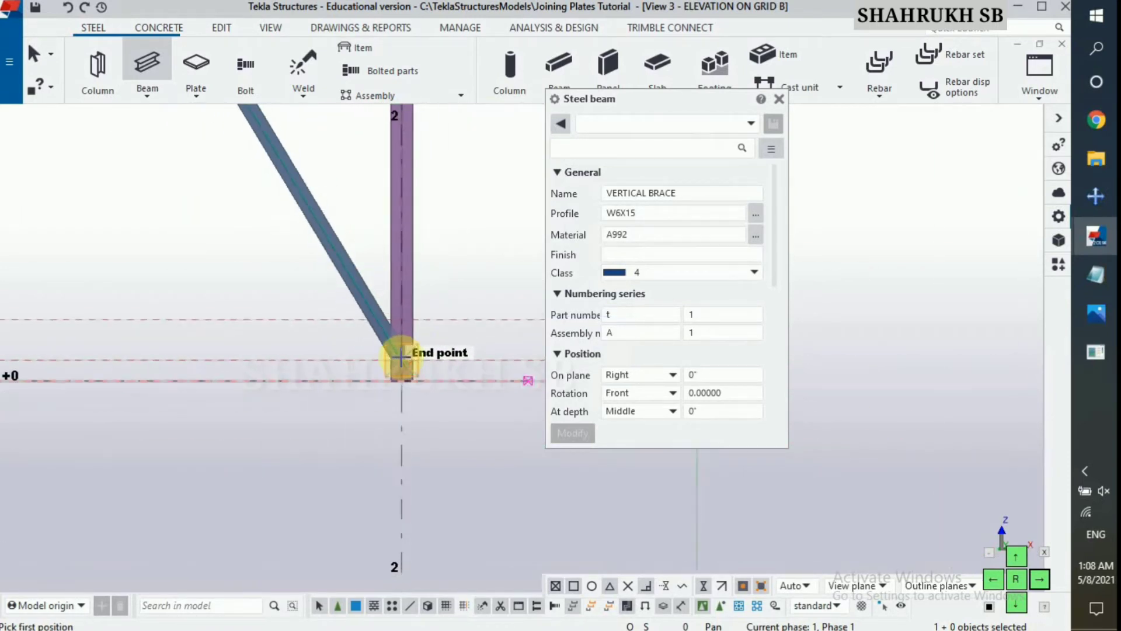
# Step: Switch to View 1 - 3d, move in on the braces, and end the beam command
pyautogui.click(1039, 76)
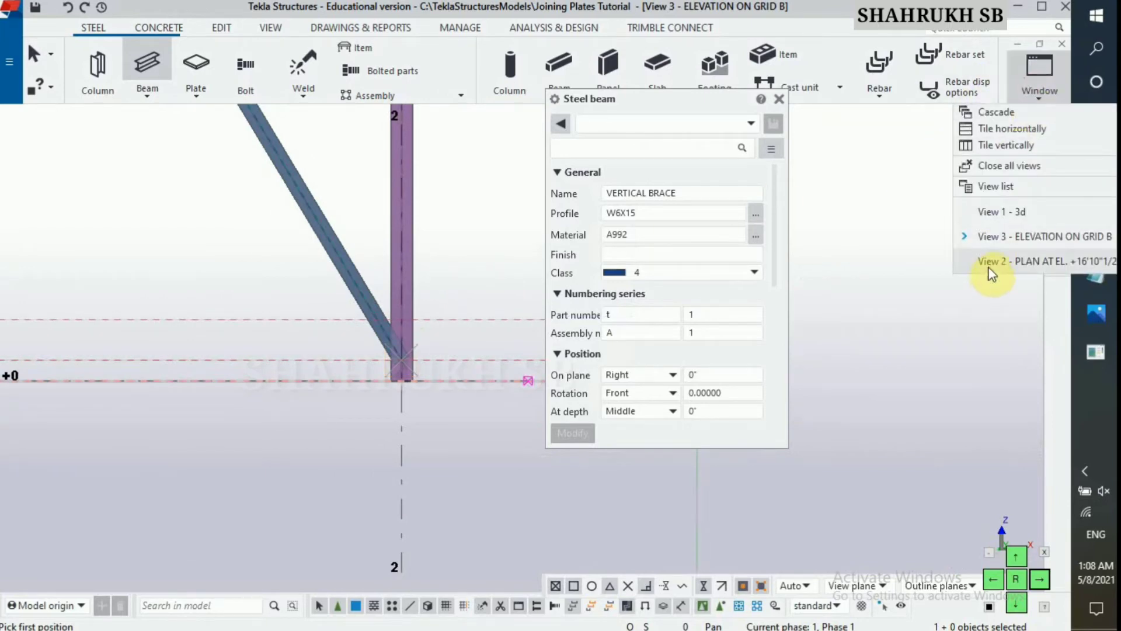
pyautogui.click(1005, 212)
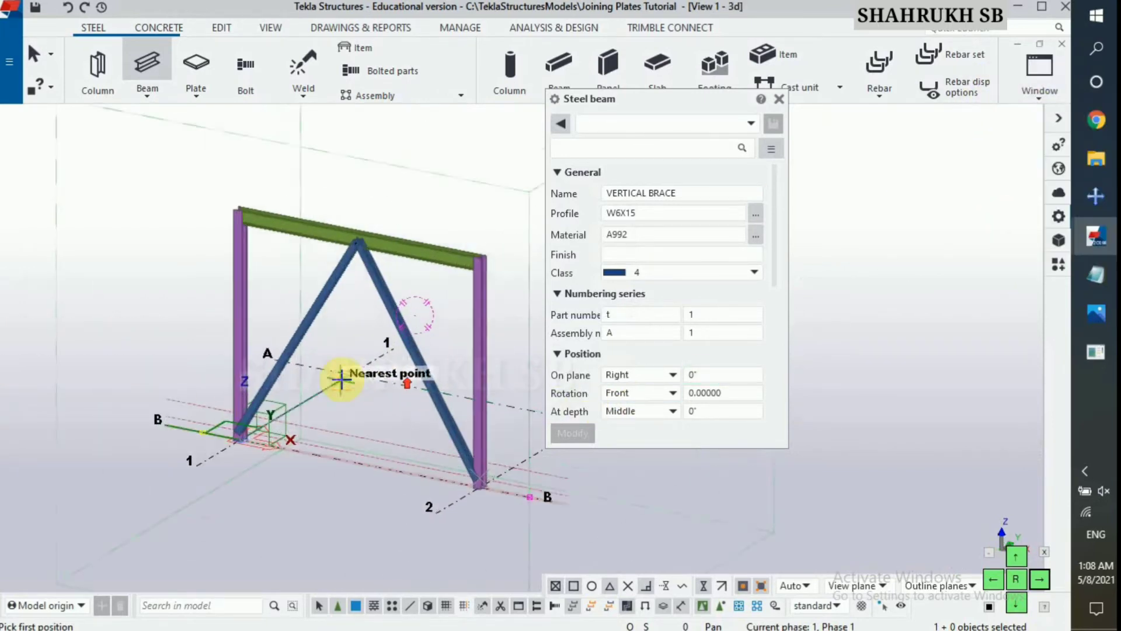
pyautogui.scroll(6, 341, 380)
pyautogui.rightClick(209, 258)
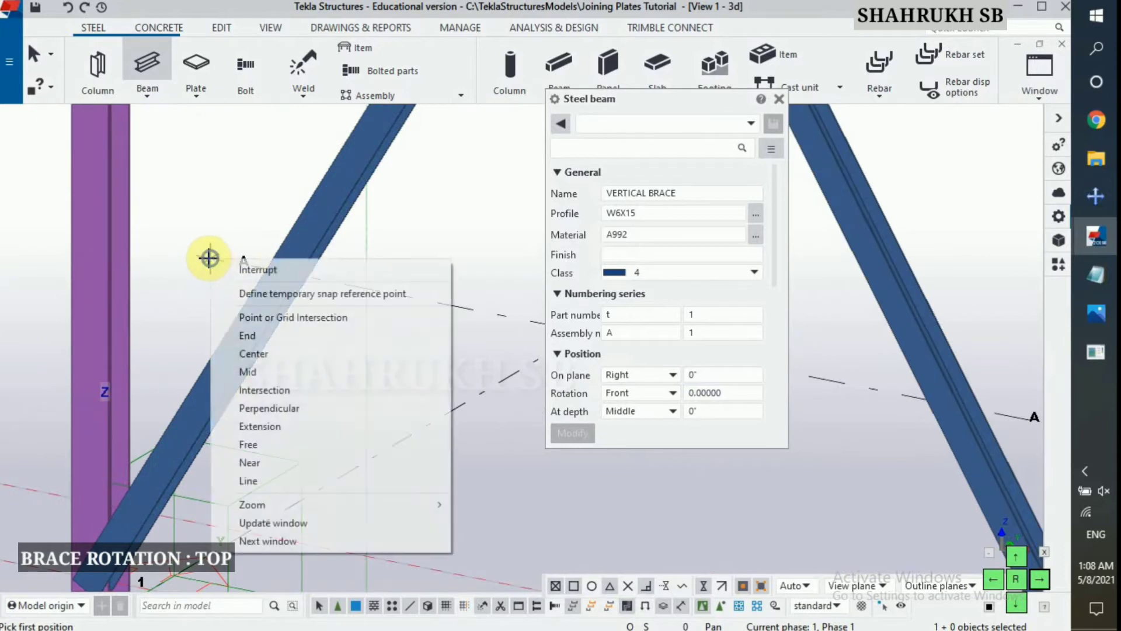
pyautogui.click(283, 268)
# Step: Set the rotation of the W6X15 vertical brace at column 1 to Top
pyautogui.click(243, 353)
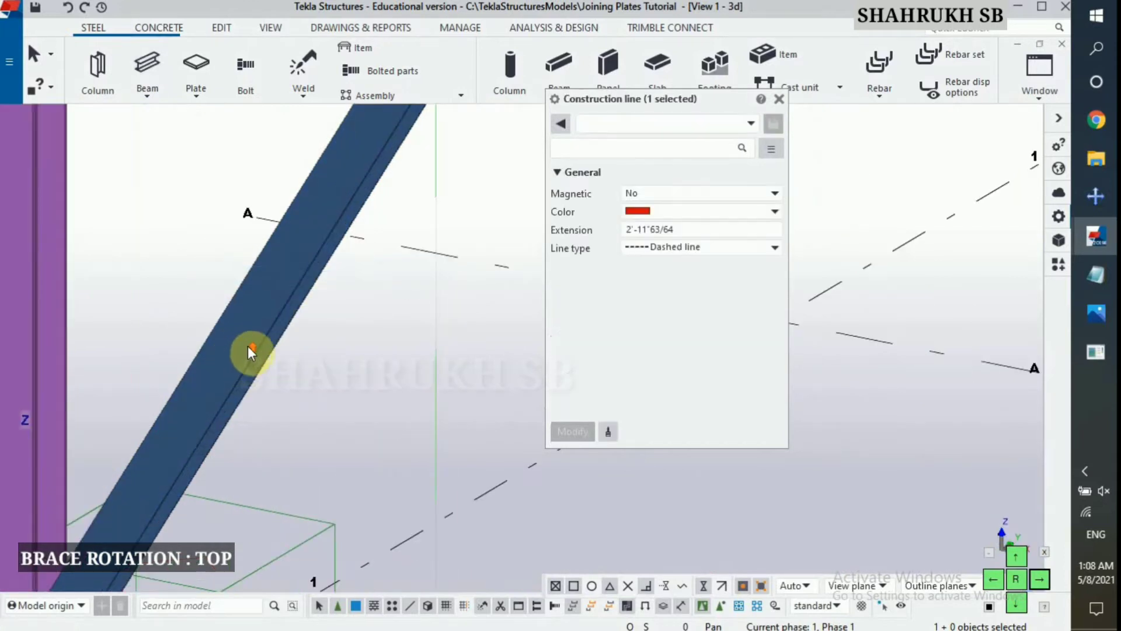
pyautogui.scroll(2, 475, 377)
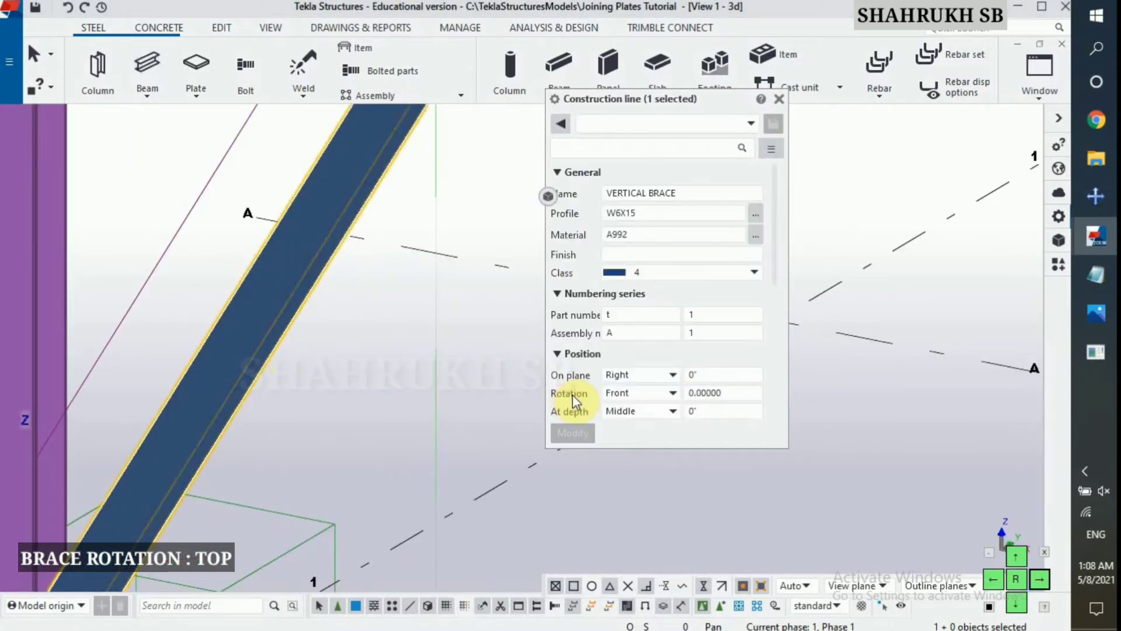
pyautogui.click(624, 393)
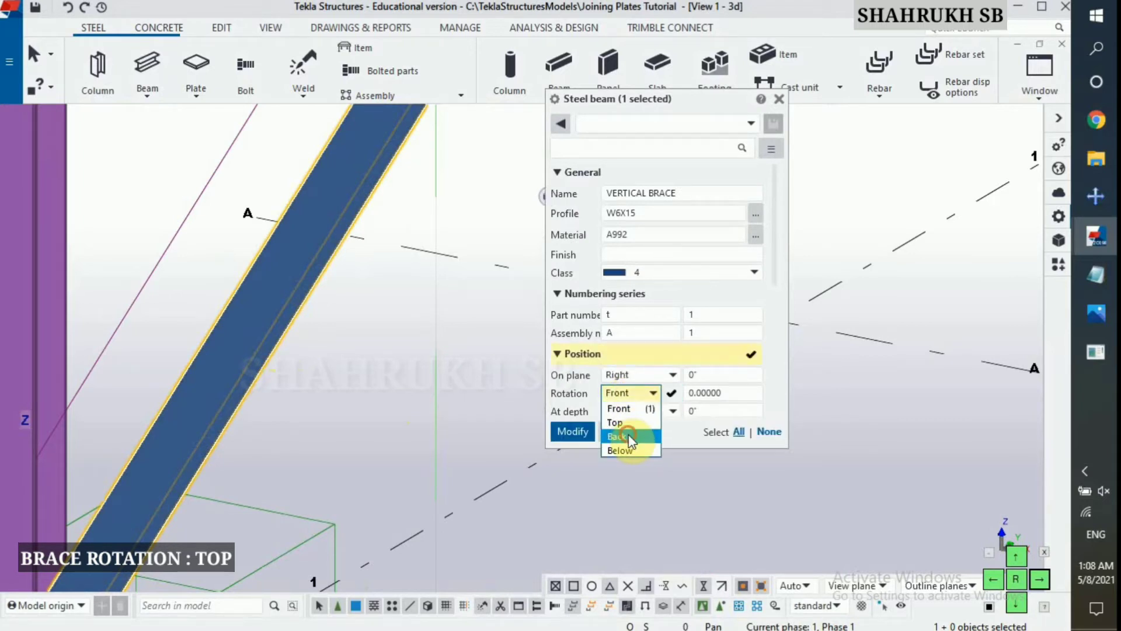
pyautogui.click(575, 432)
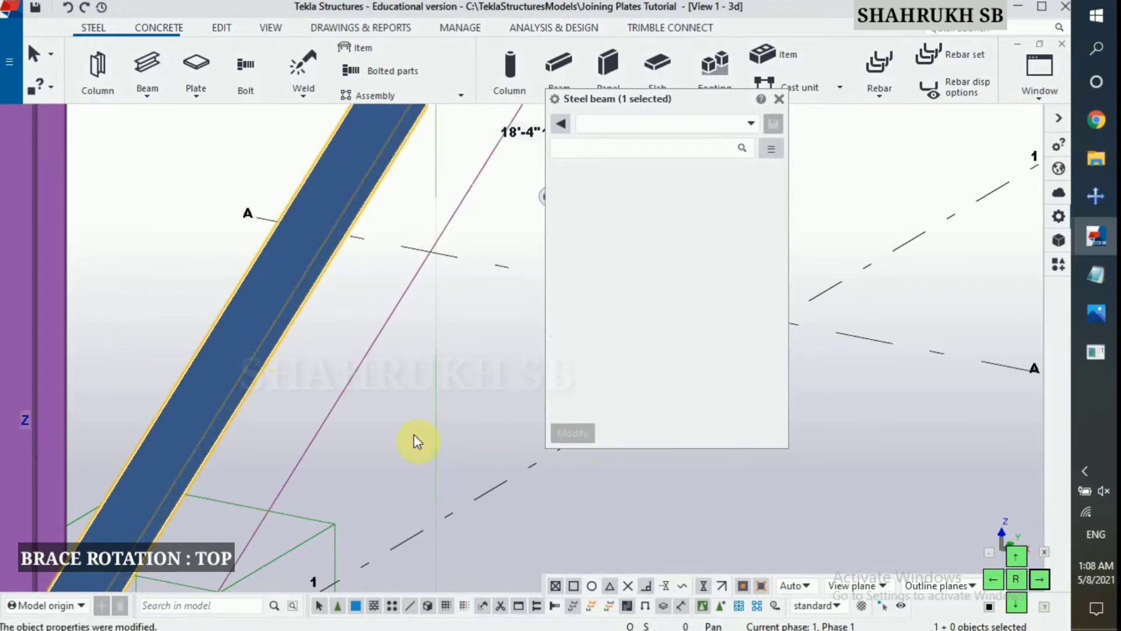
pyautogui.click(629, 394)
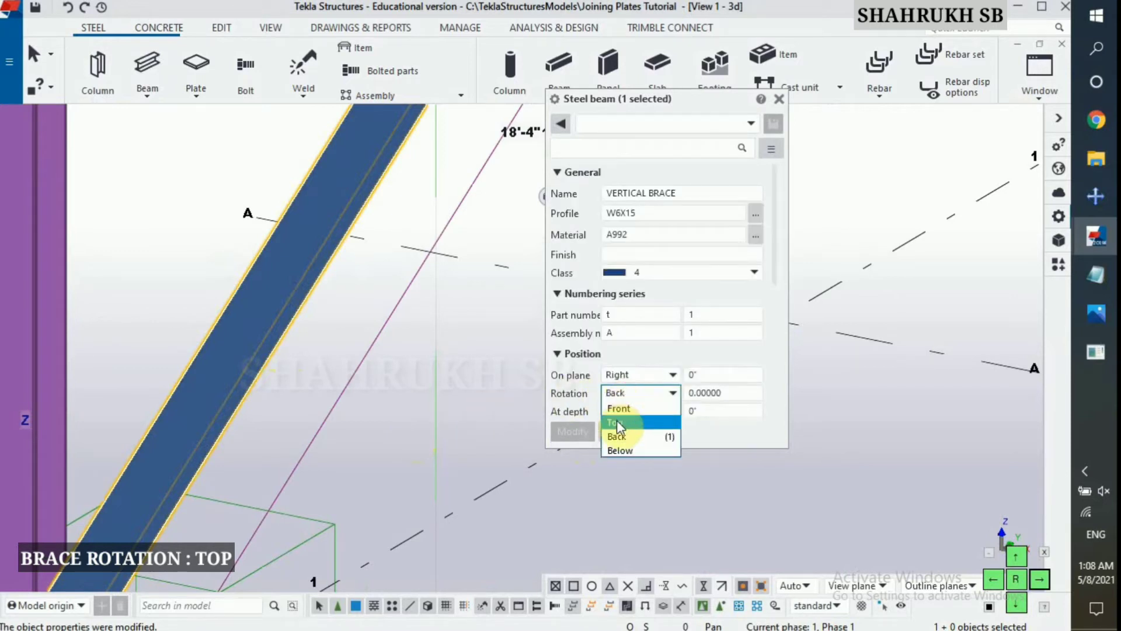
pyautogui.click(617, 421)
pyautogui.click(580, 435)
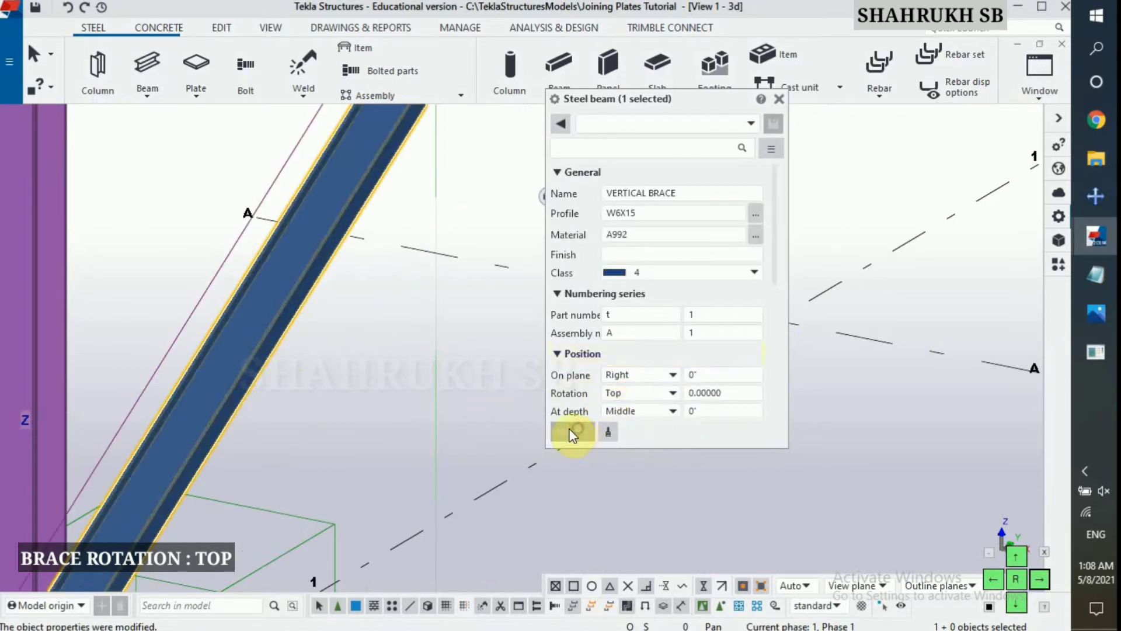
# Step: Set the rotation of the W6X15 vertical brace at column 2 to Top
pyautogui.scroll(-5, 214, 404)
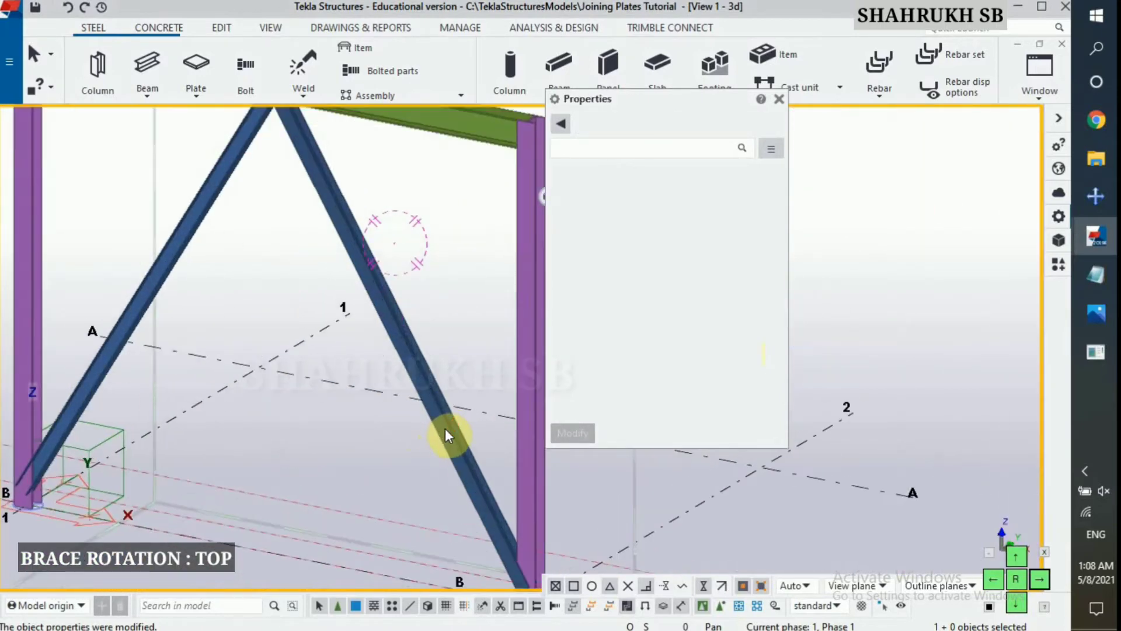
pyautogui.click(445, 429)
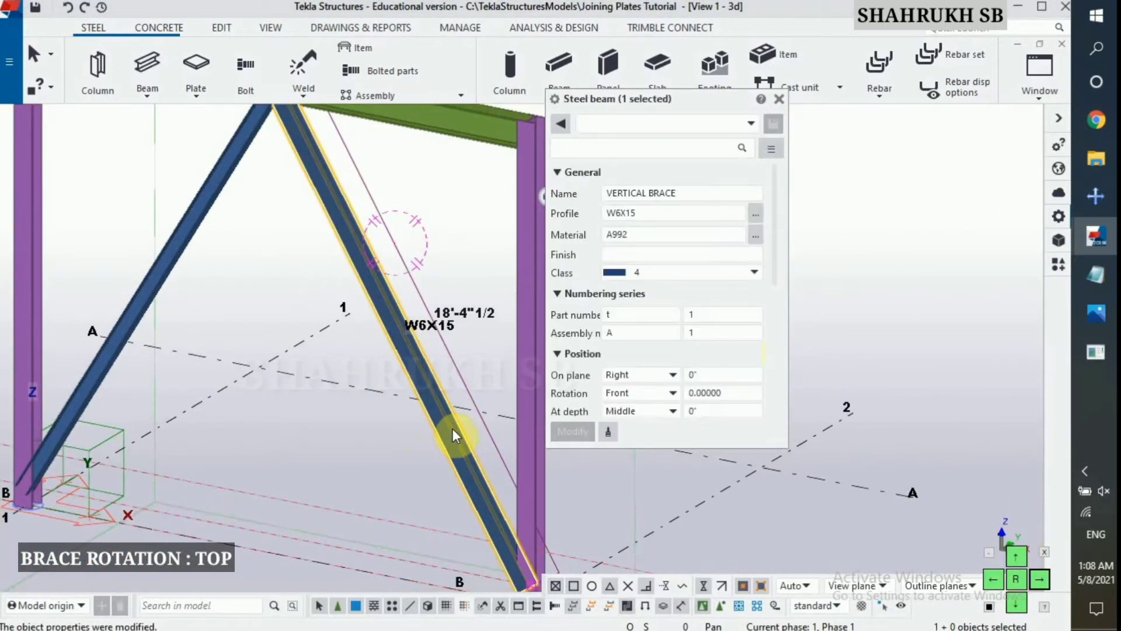
pyautogui.click(630, 394)
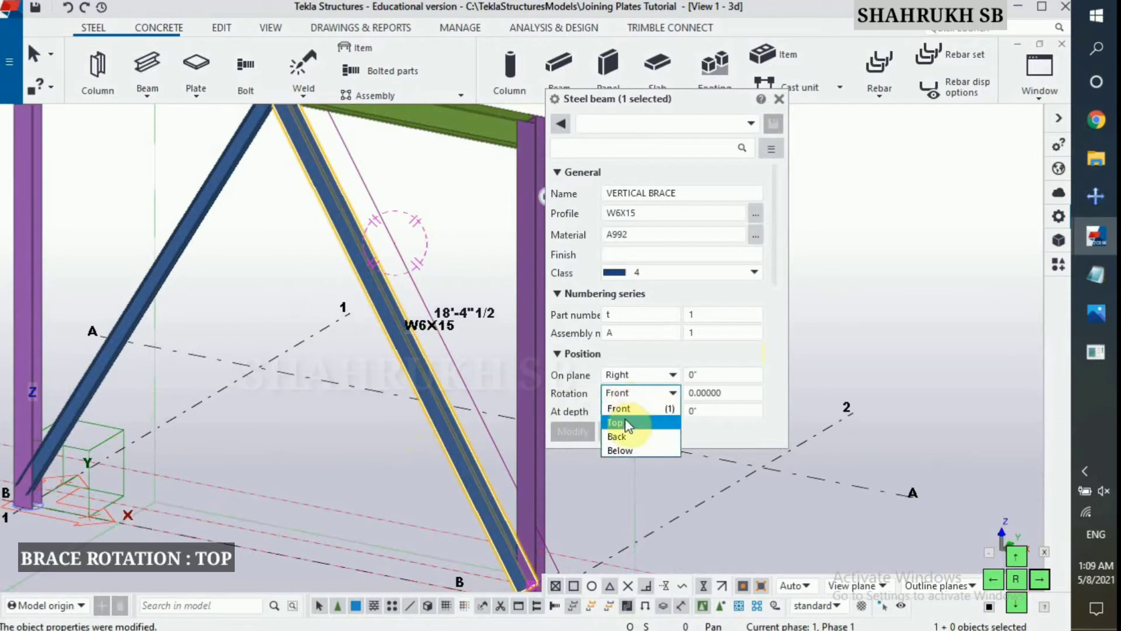
pyautogui.click(623, 422)
pyautogui.click(571, 433)
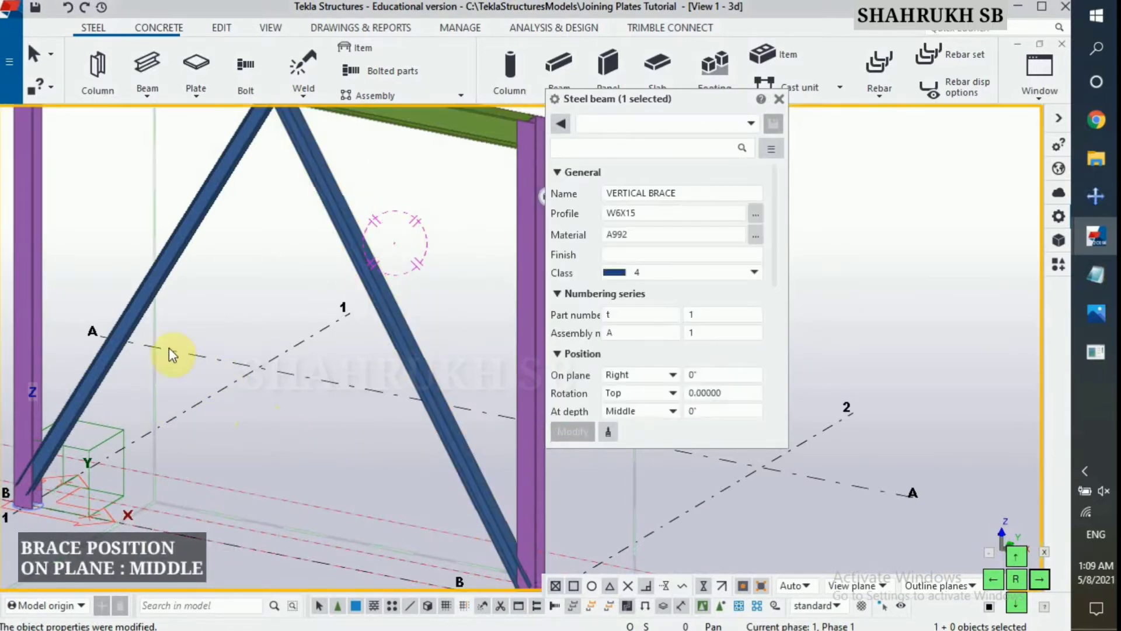
# Step: Set the on-plane position of both vertical braces to Middle and inspect the frame
pyautogui.click(145, 321)
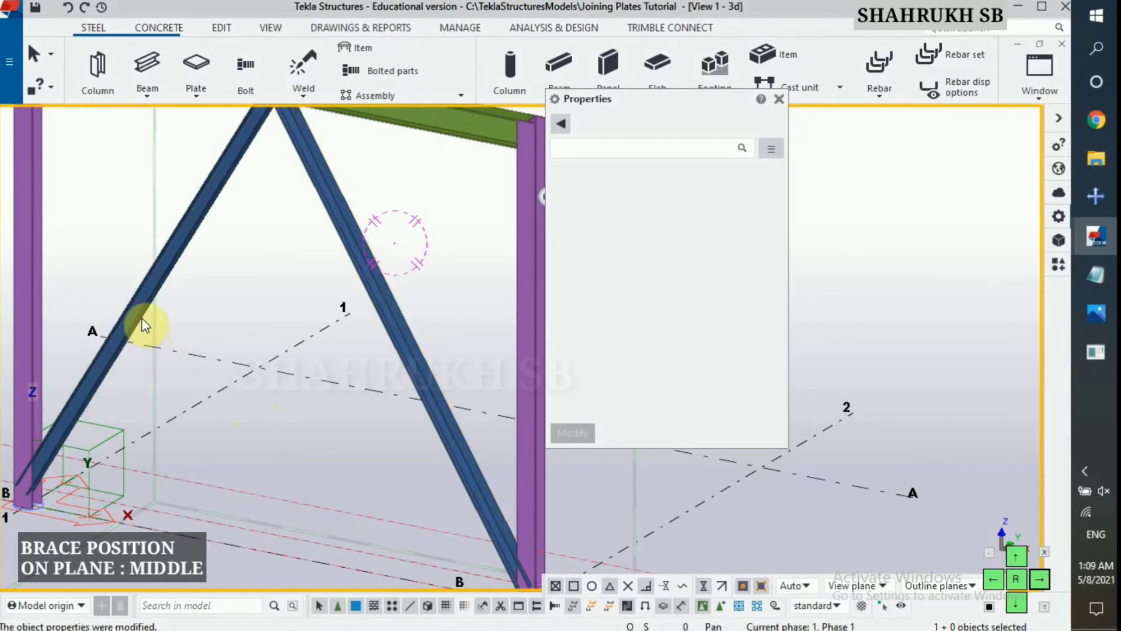
pyautogui.keyDown('ctrl'); pyautogui.click(387, 298); pyautogui.keyUp('ctrl')
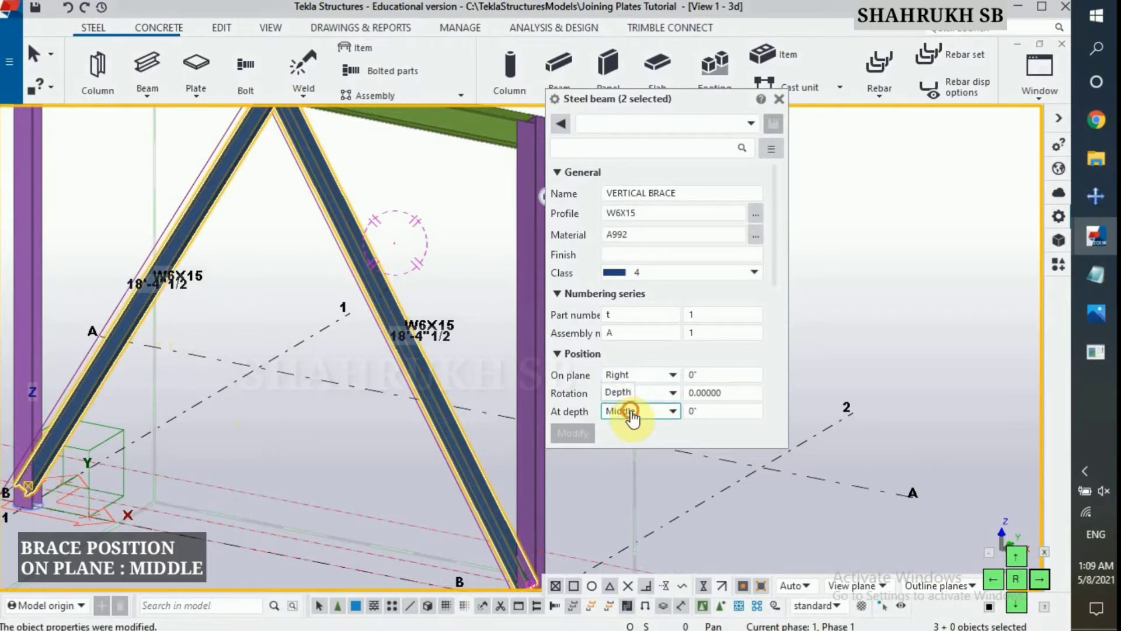
pyautogui.click(631, 412)
pyautogui.click(631, 415)
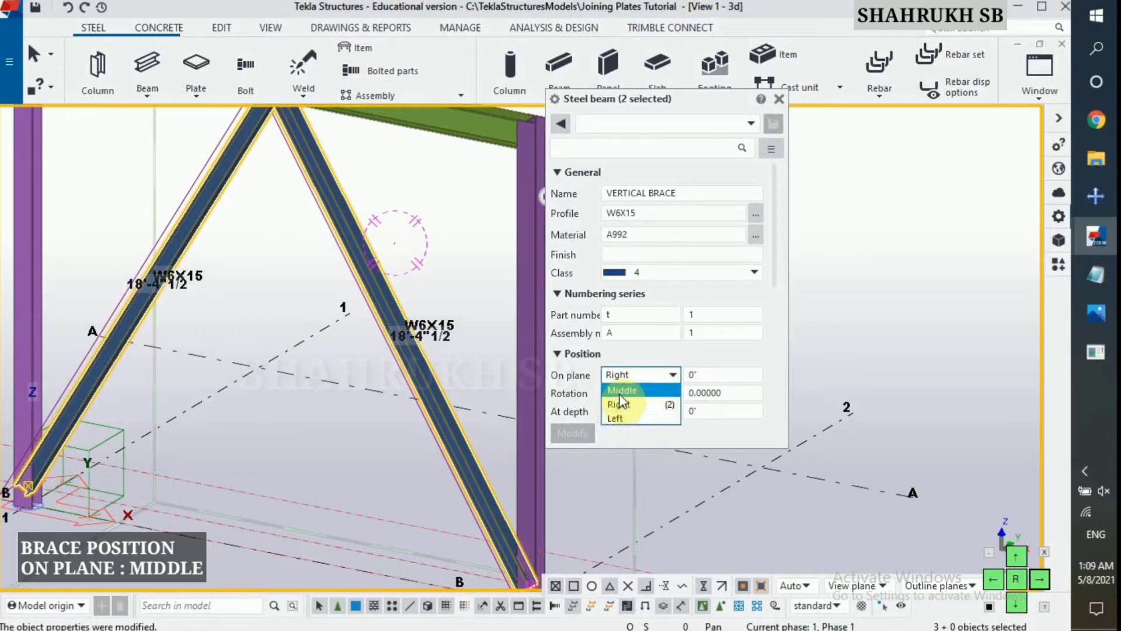
pyautogui.click(580, 437)
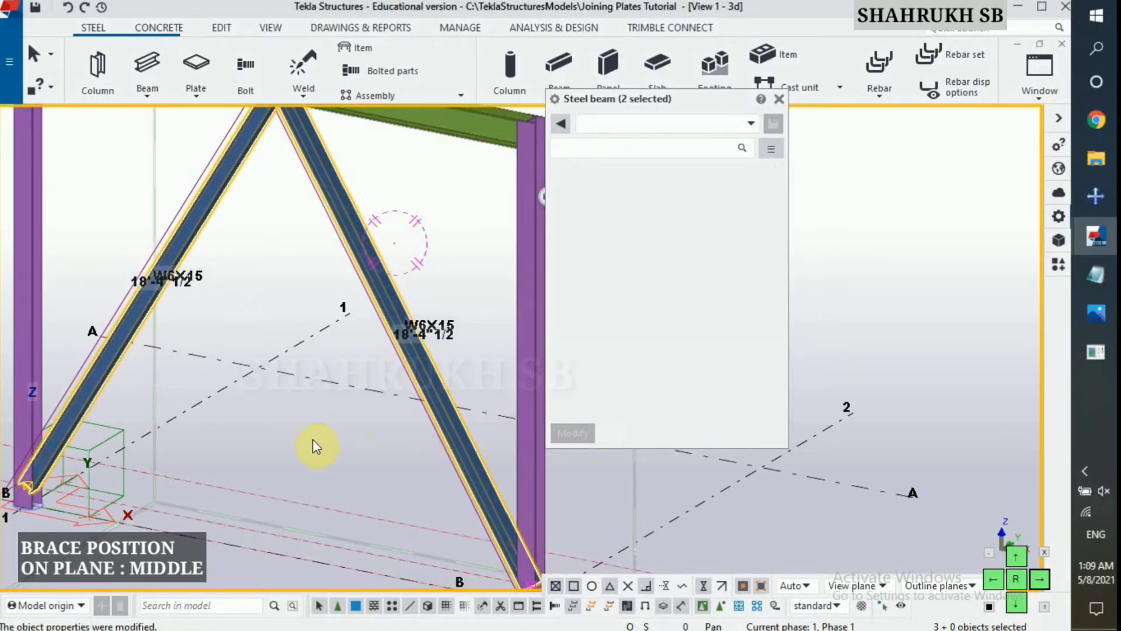
pyautogui.click(46, 472)
pyautogui.scroll(5, 43, 464)
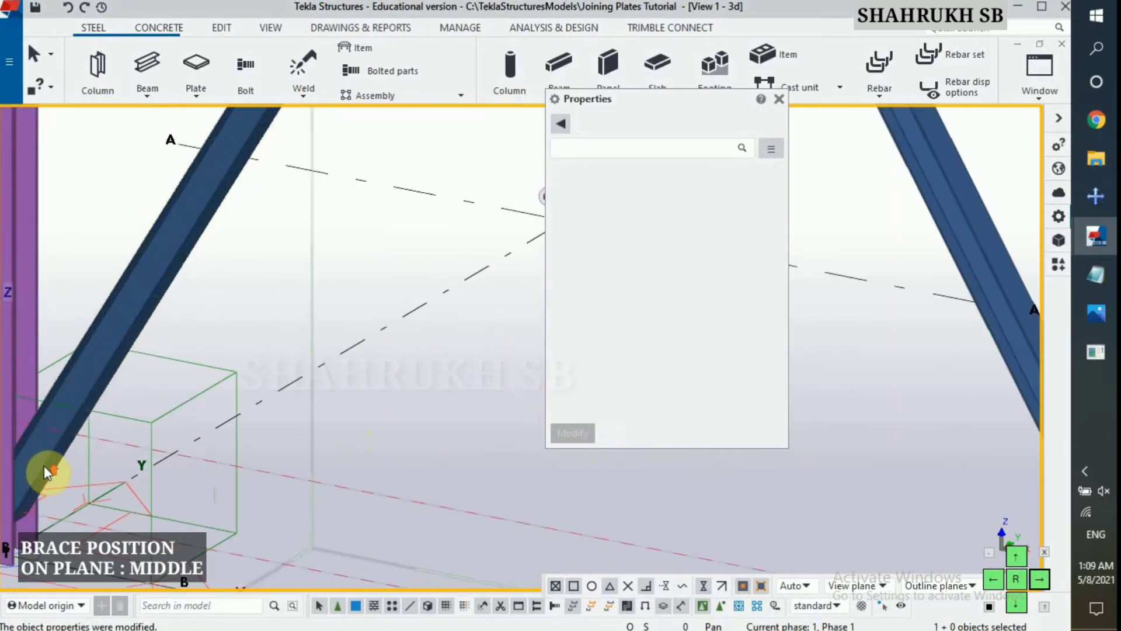
pyautogui.scroll(-5, 326, 388)
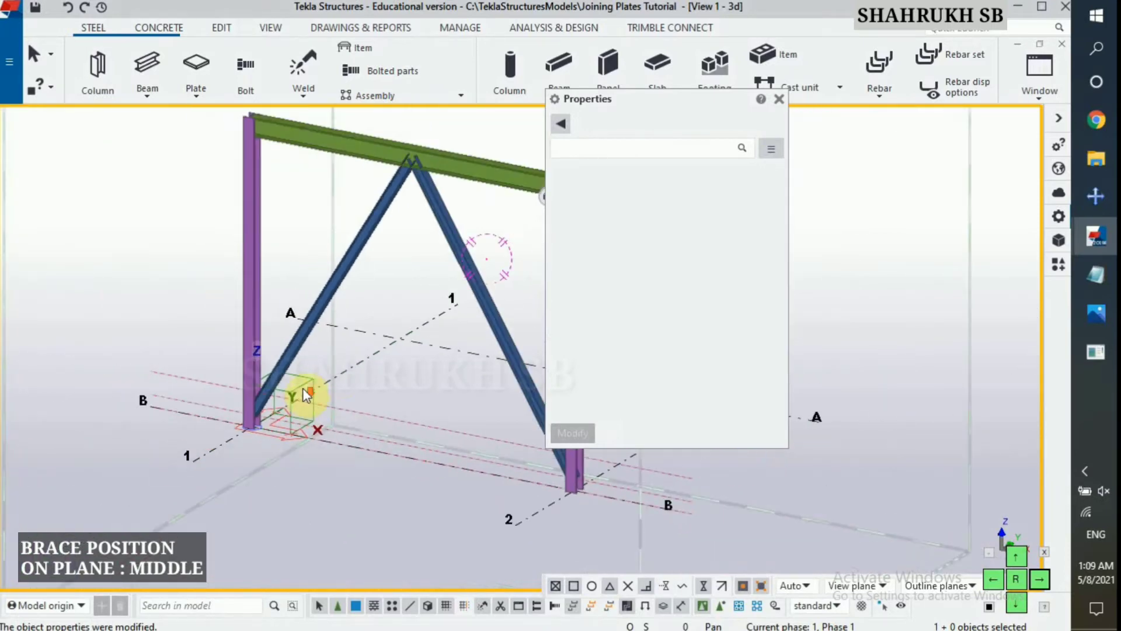
# Step: Switch to View 3 - ELEVATION ON GRID B with the whole frame in view
pyautogui.click(1056, 92)
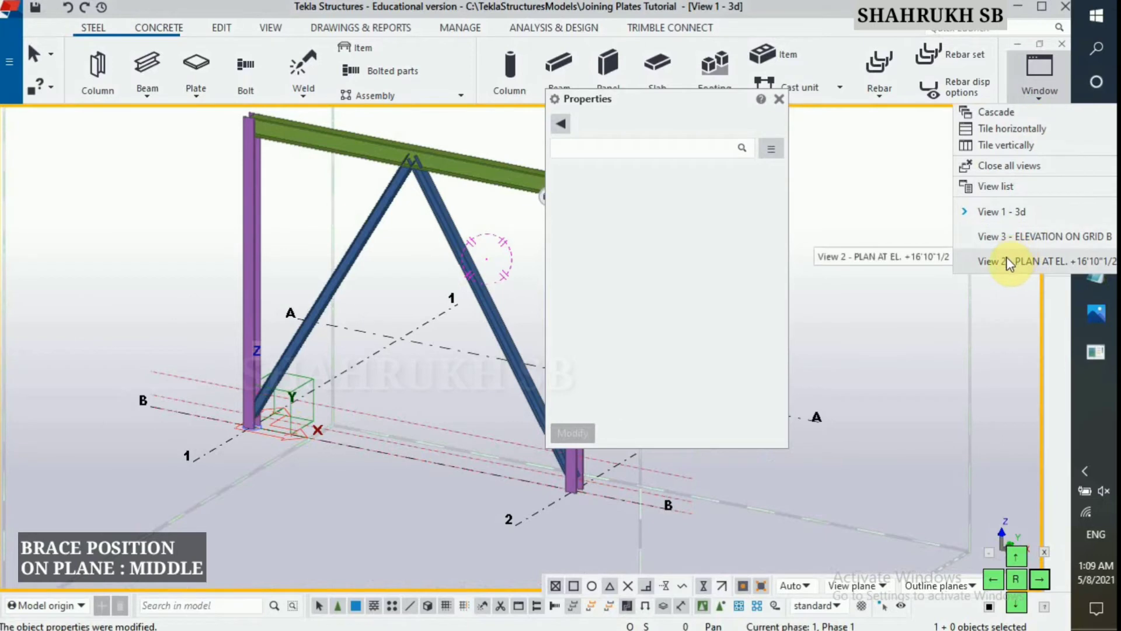
pyautogui.click(1005, 235)
pyautogui.scroll(-5, 463, 367)
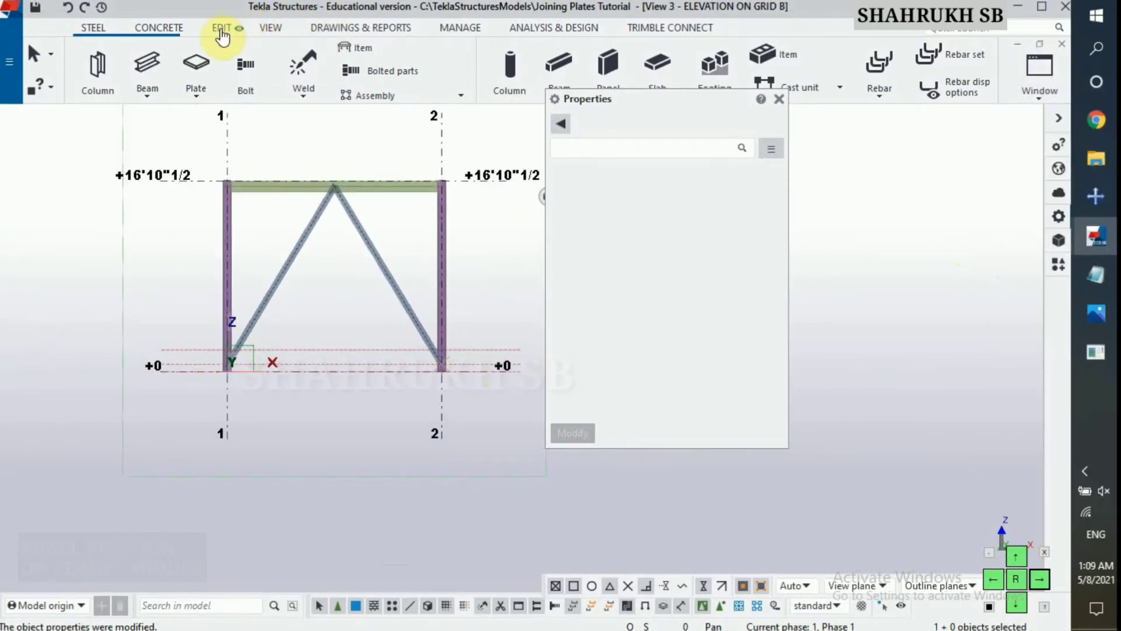
# Step: Fit the lower end of the column 1 brace to the column's outside web line on the brace side using Fit part end
pyautogui.click(223, 27)
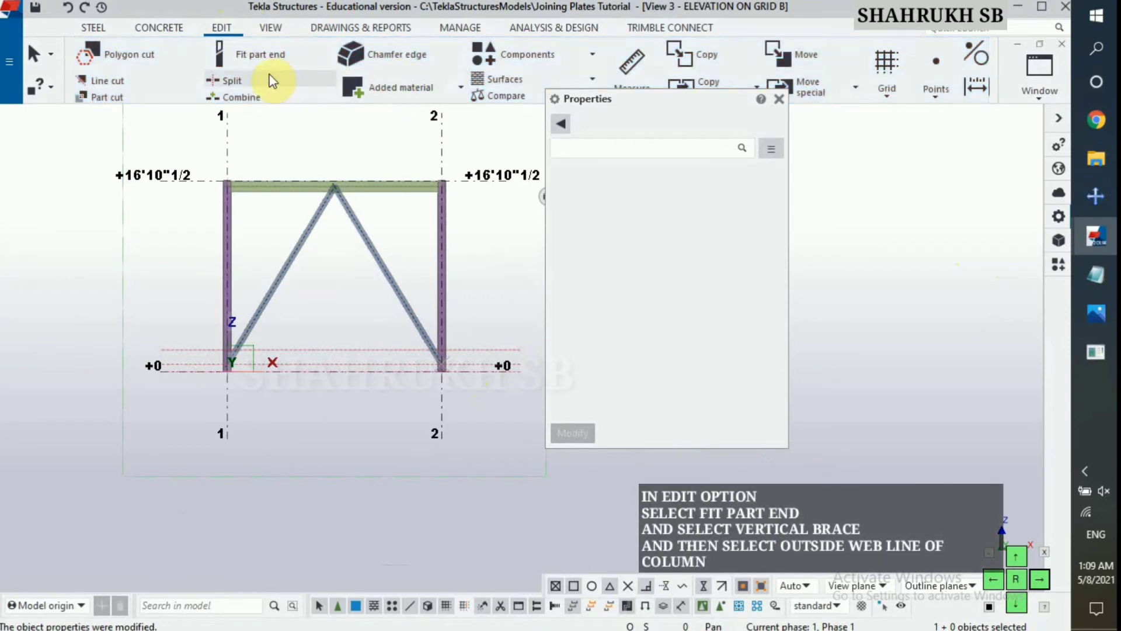
pyautogui.click(246, 52)
pyautogui.scroll(4, 297, 300)
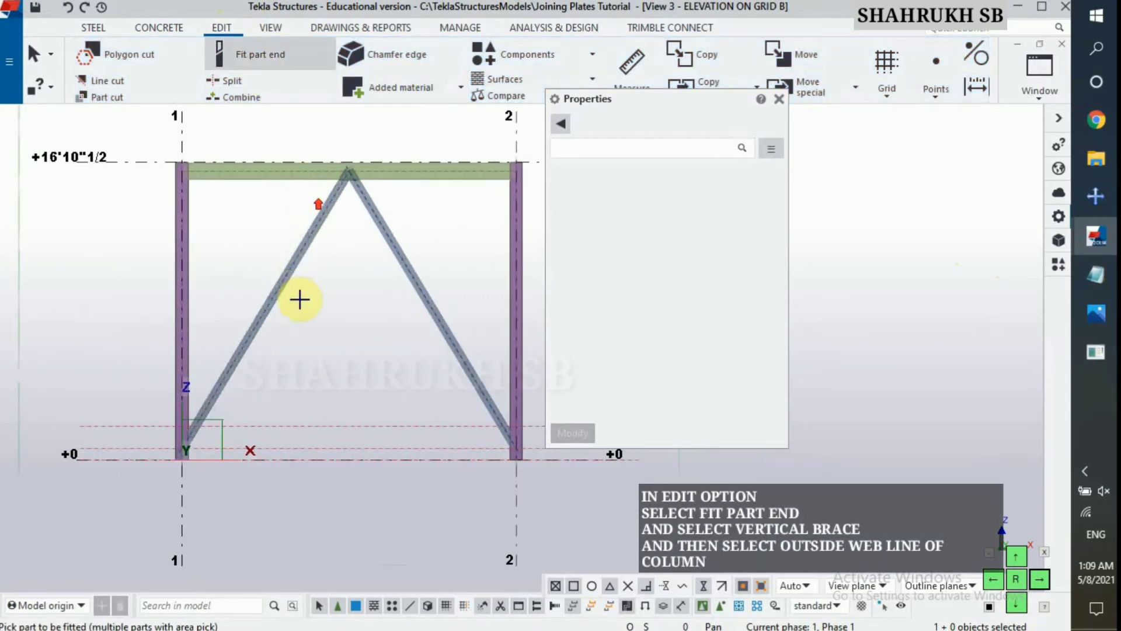
pyautogui.scroll(-2, 257, 348)
pyautogui.scroll(2, 245, 380)
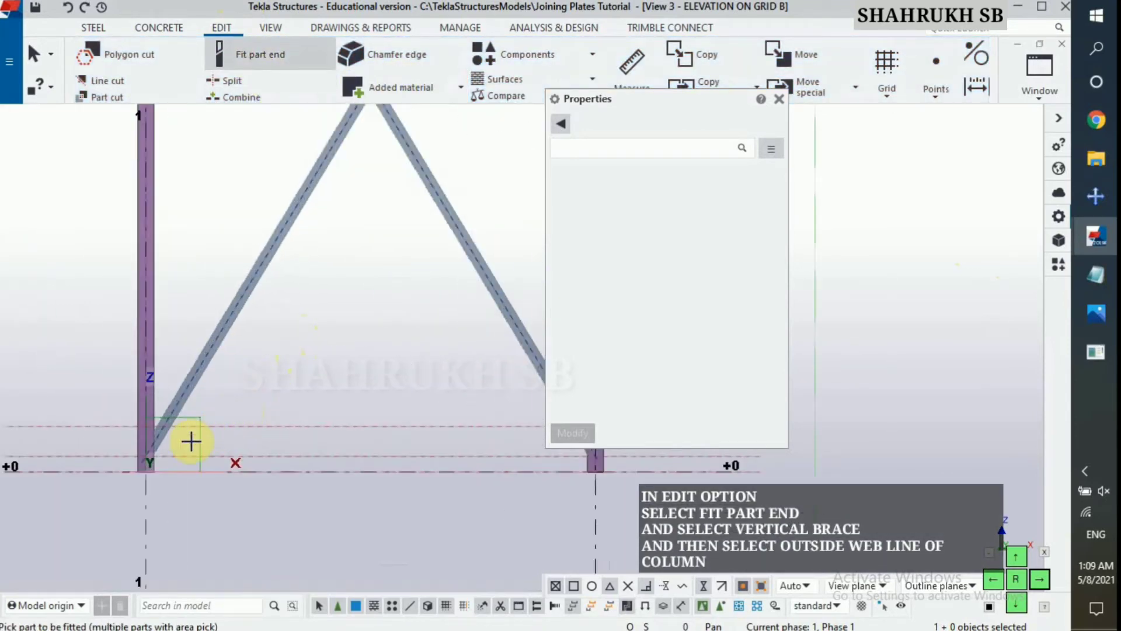
pyautogui.scroll(2, 191, 441)
pyautogui.scroll(-2, 160, 453)
pyautogui.scroll(3, 157, 445)
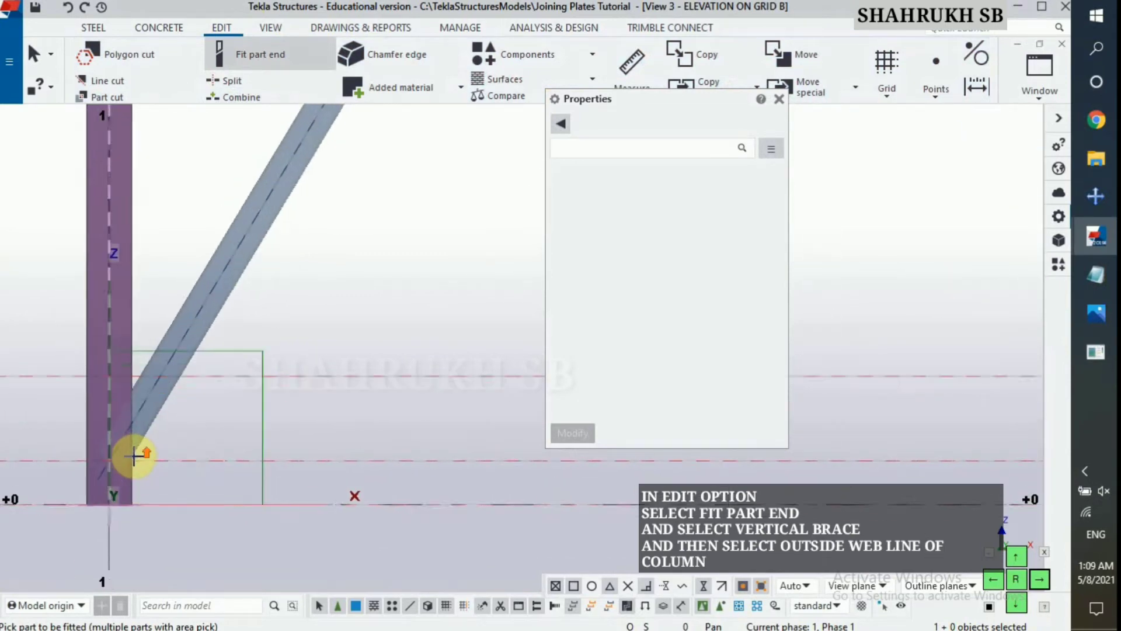
pyautogui.scroll(3, 135, 453)
pyautogui.click(166, 402)
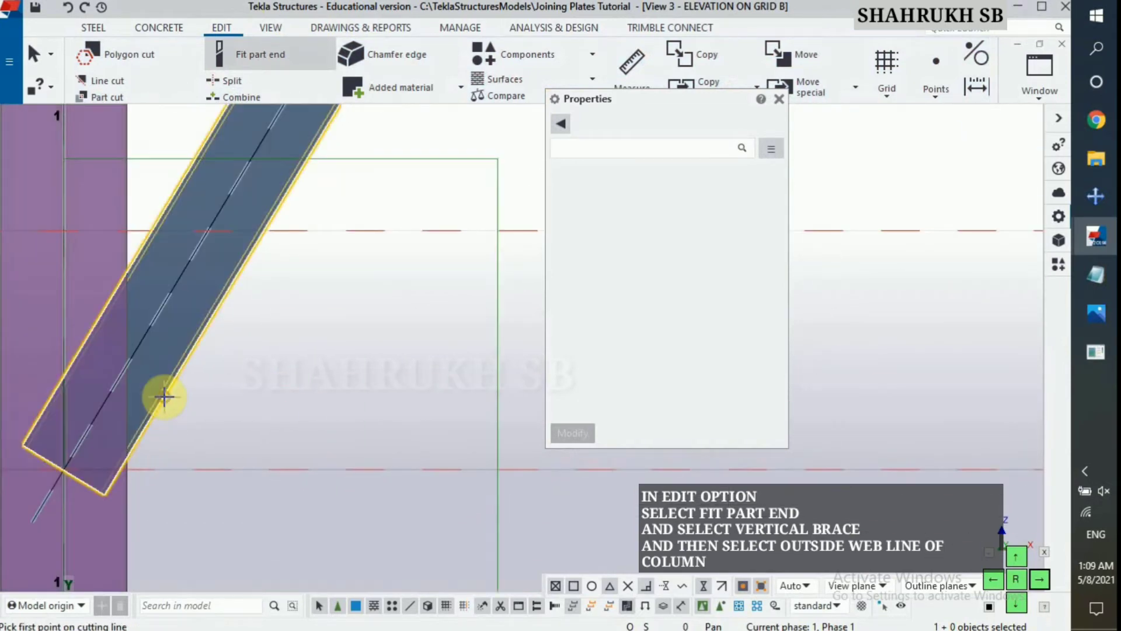
pyautogui.scroll(2, 134, 455)
pyautogui.scroll(-5, 32, 489)
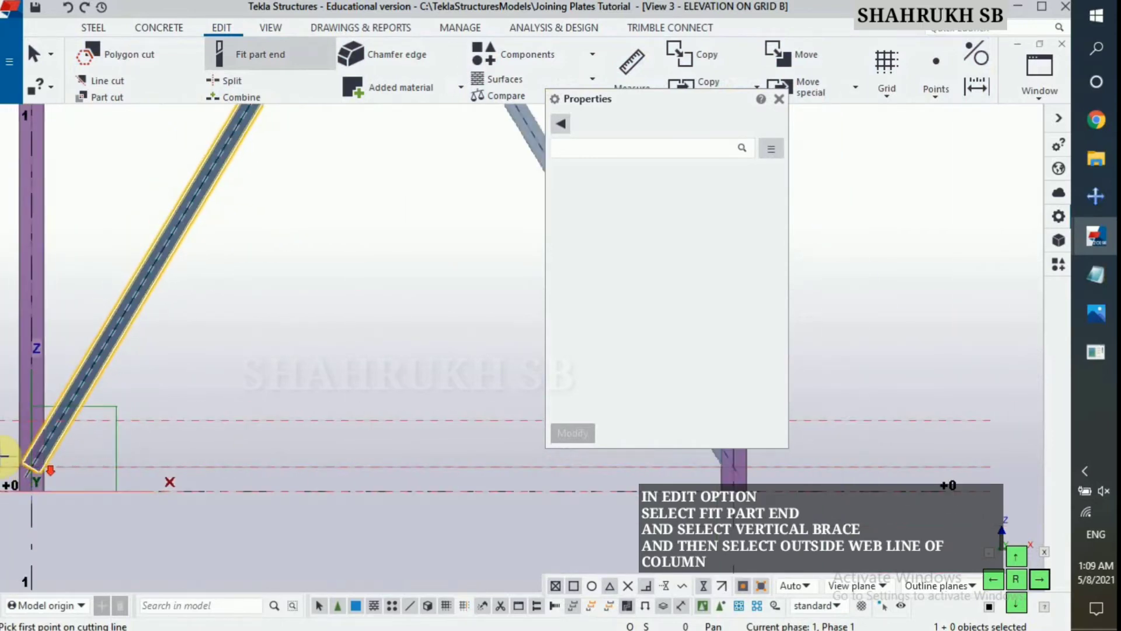
pyautogui.scroll(4, 18, 464)
pyautogui.scroll(5, 133, 472)
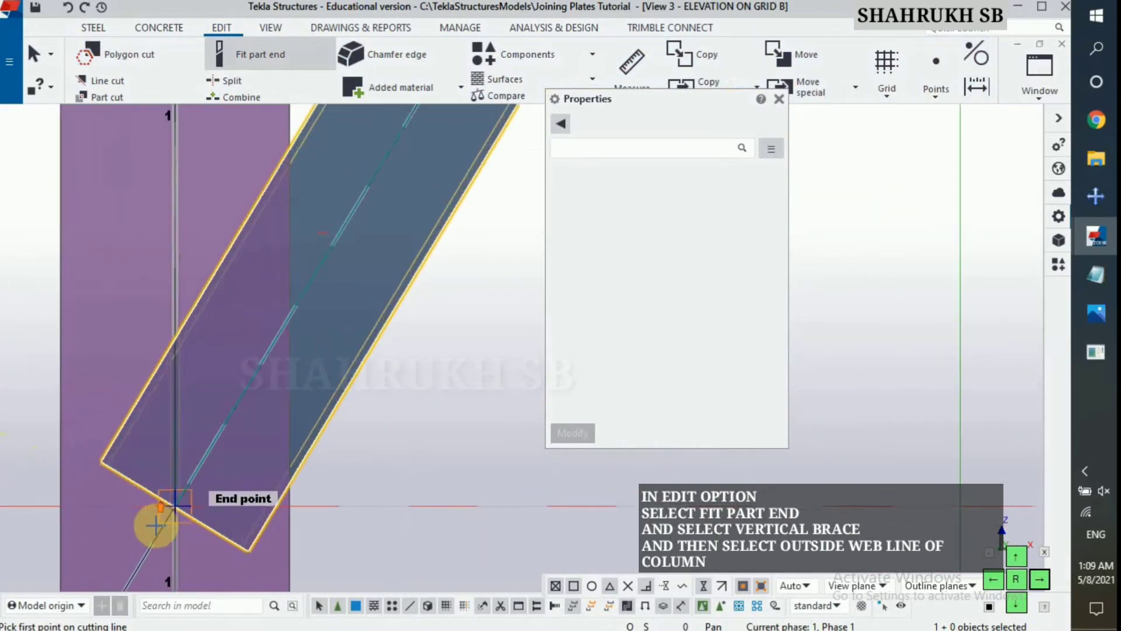
pyautogui.scroll(2, 186, 483)
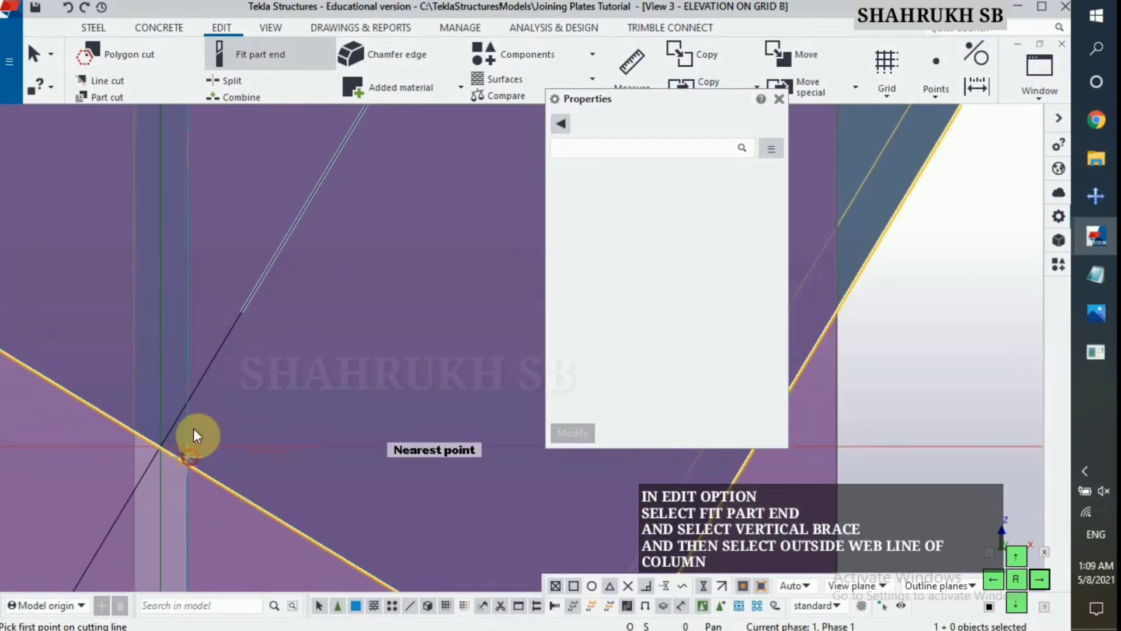
pyautogui.click(188, 456)
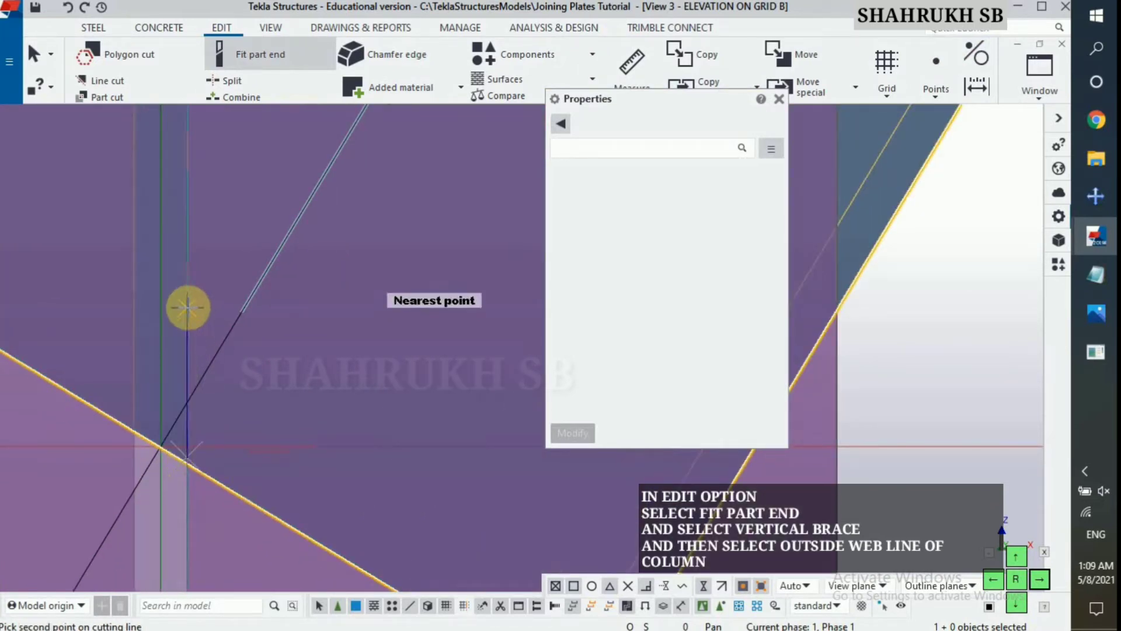
pyautogui.click(207, 341)
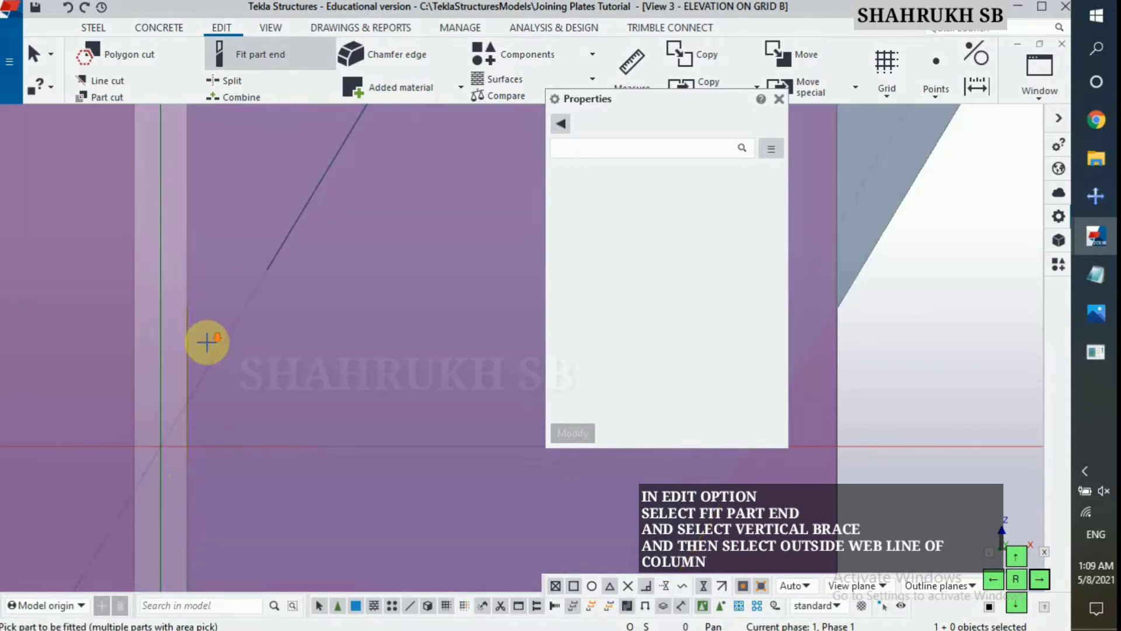
# Step: Fit the lower end of the column 2 brace to the column's outside web line on the brace side using Fit part end
pyautogui.scroll(-4, 210, 346)
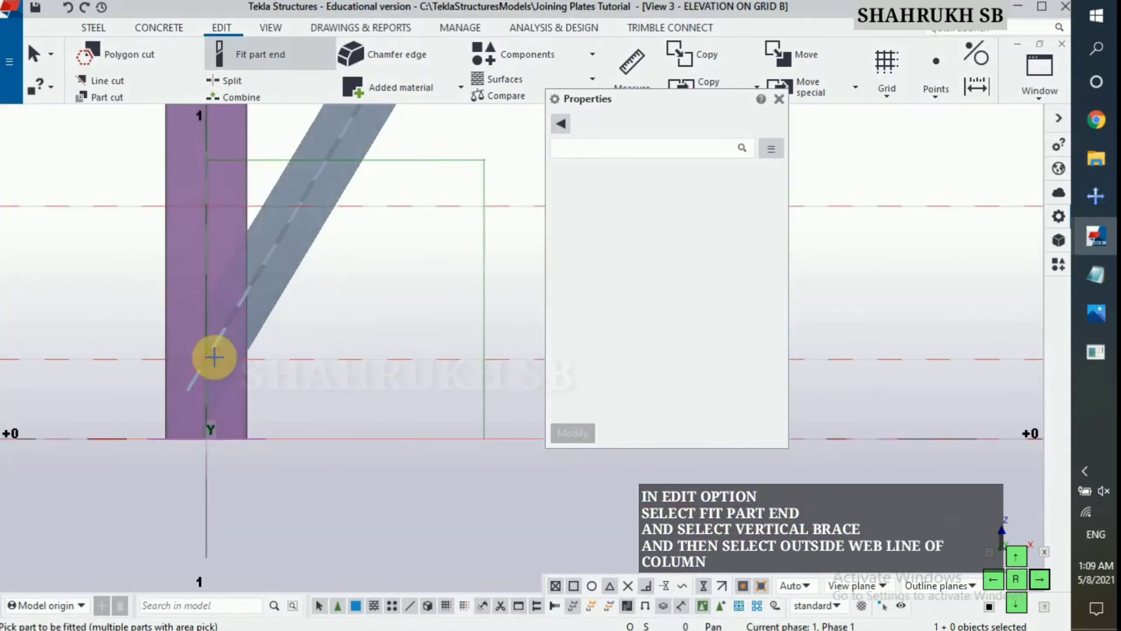
pyautogui.scroll(-5, 222, 358)
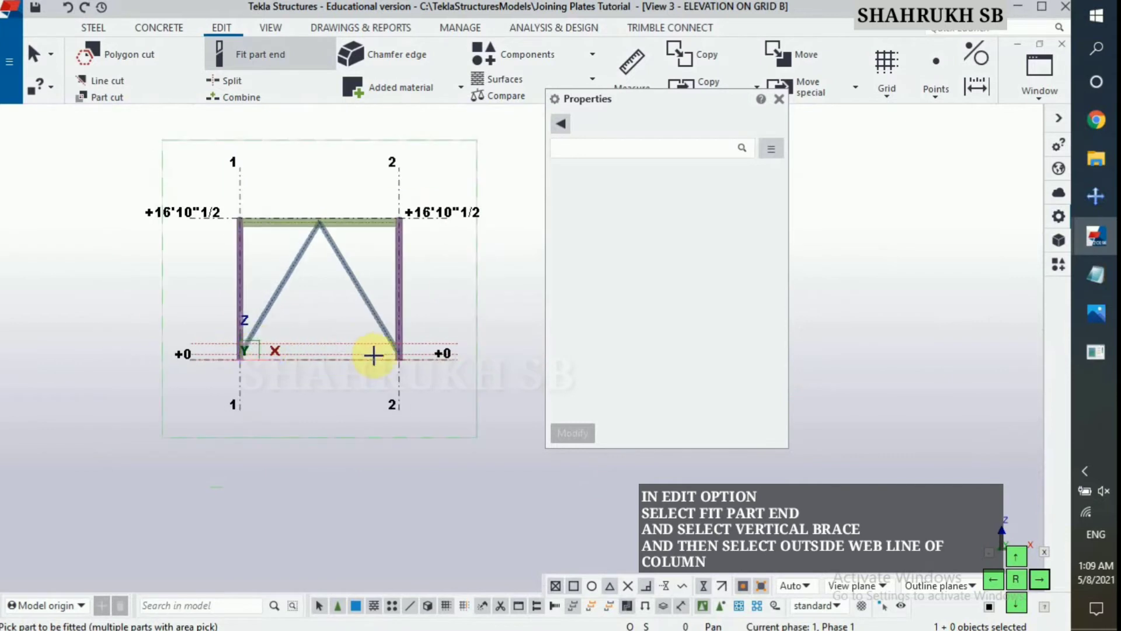
pyautogui.scroll(3, 416, 348)
pyautogui.scroll(5, 416, 348)
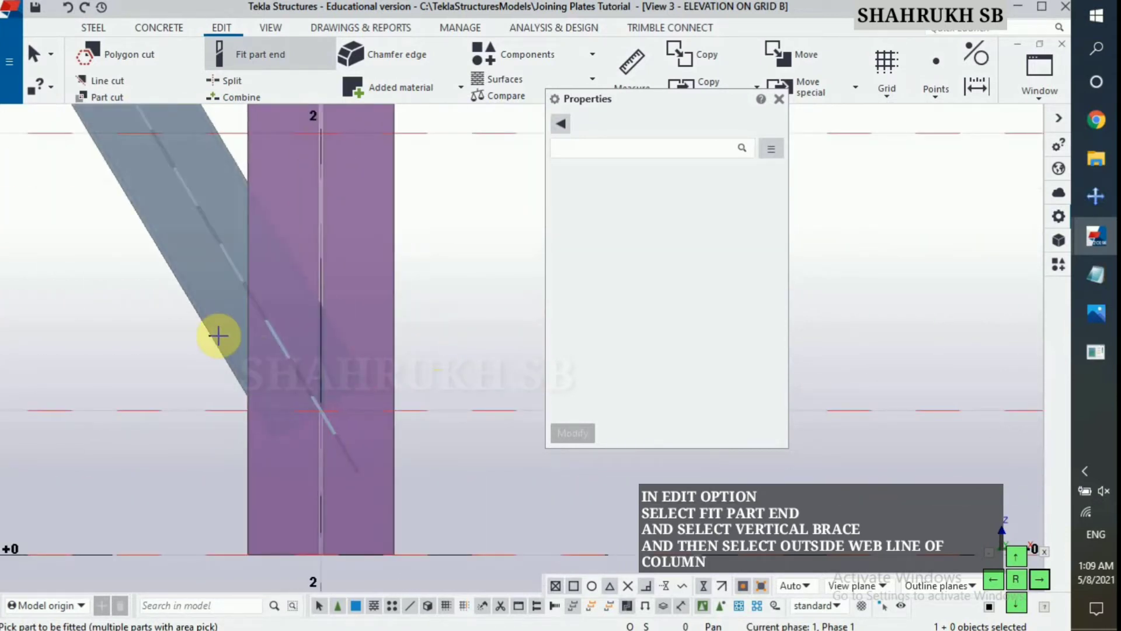
pyautogui.click(217, 344)
pyautogui.scroll(6, 321, 395)
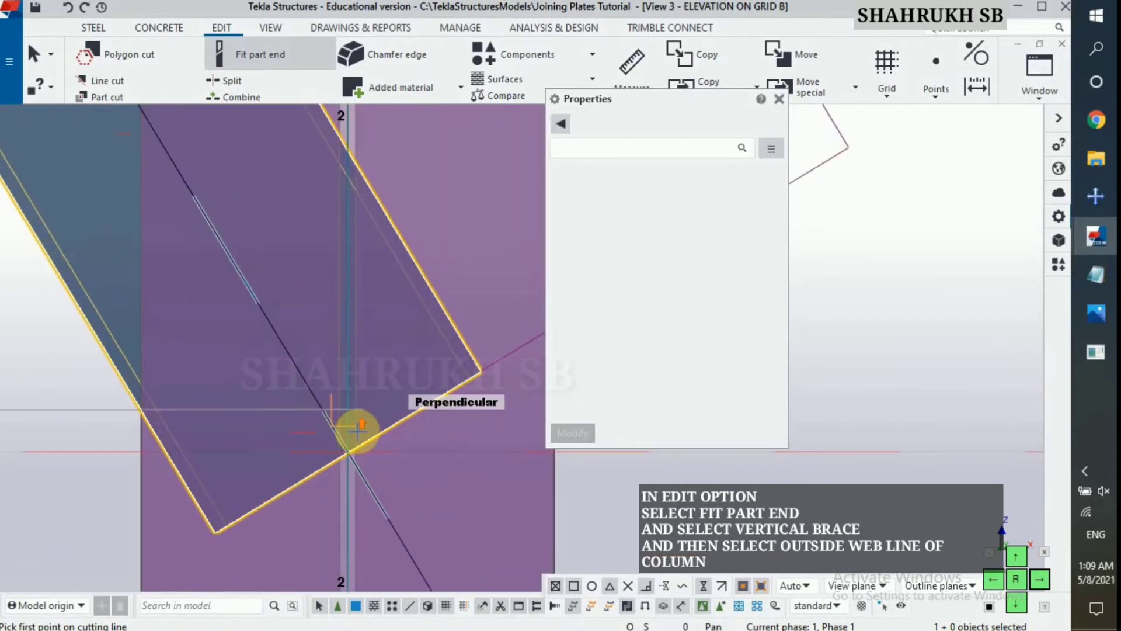
pyautogui.scroll(2, 318, 489)
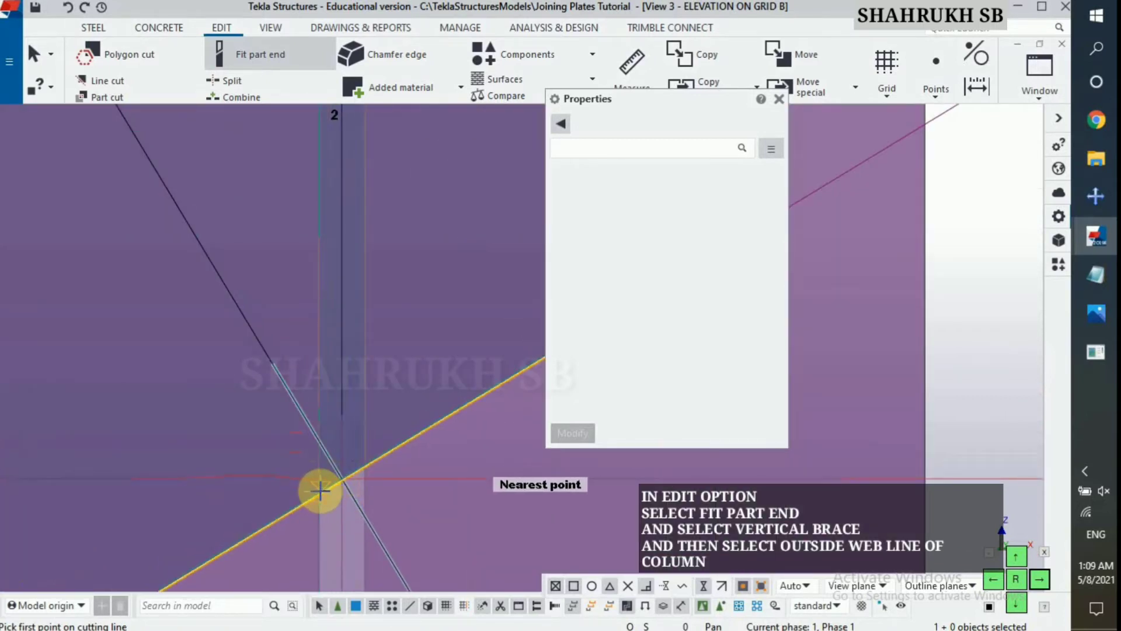
pyautogui.click(321, 493)
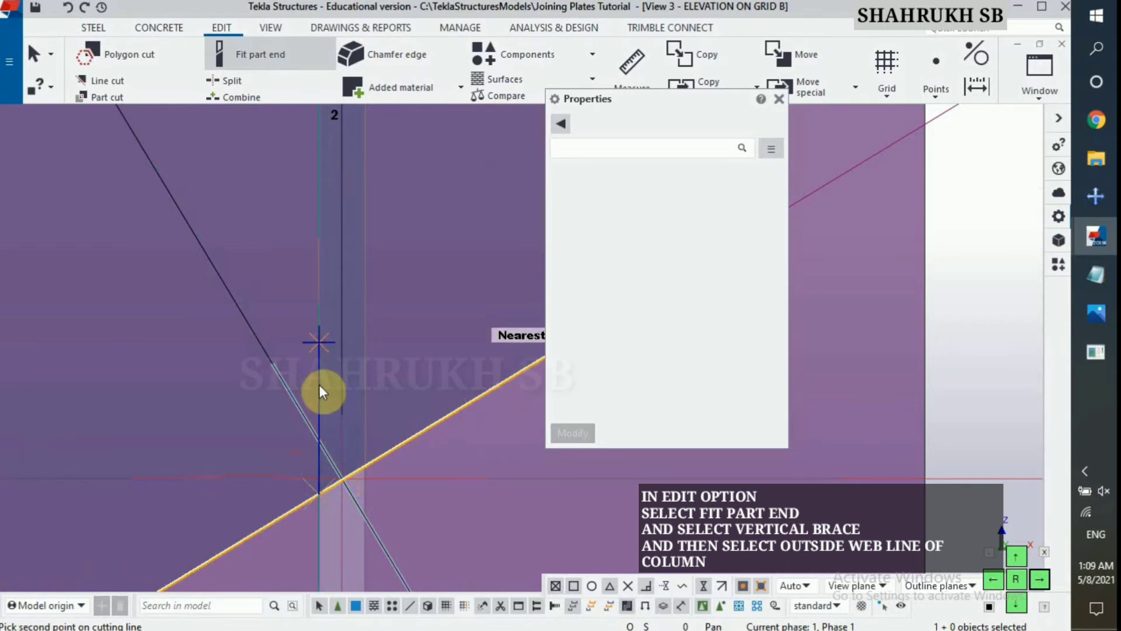
pyautogui.click(319, 385)
pyautogui.scroll(-8, 320, 389)
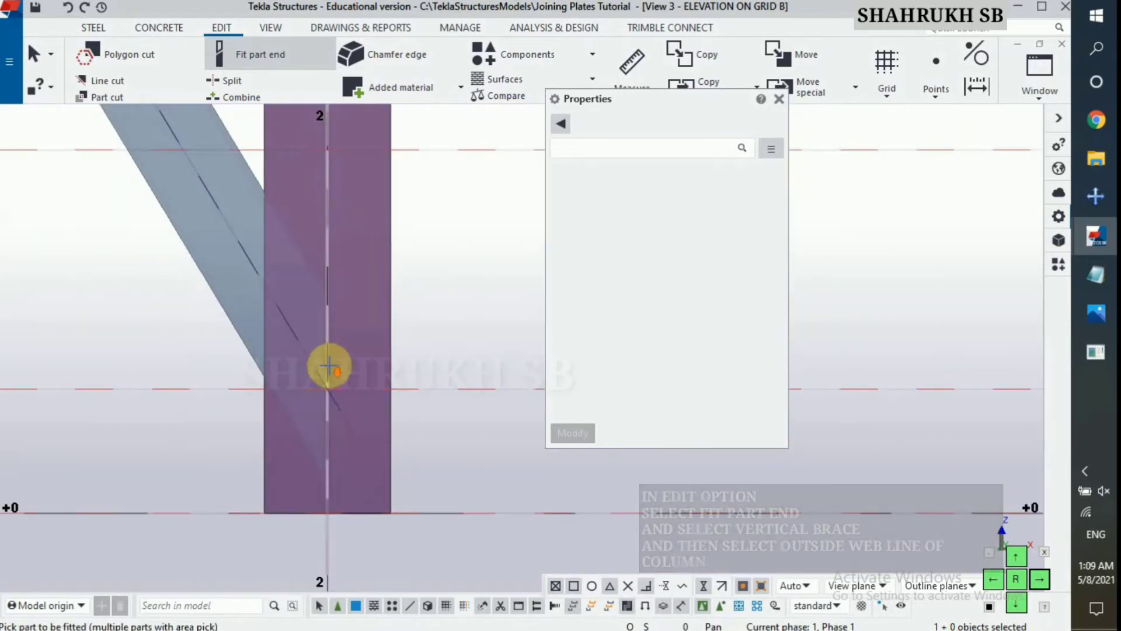
# Step: Fit the upper end of the column 1 brace to the beam's bottom line, starting at the intersection of brace edge and beam
pyautogui.scroll(-10, 328, 366)
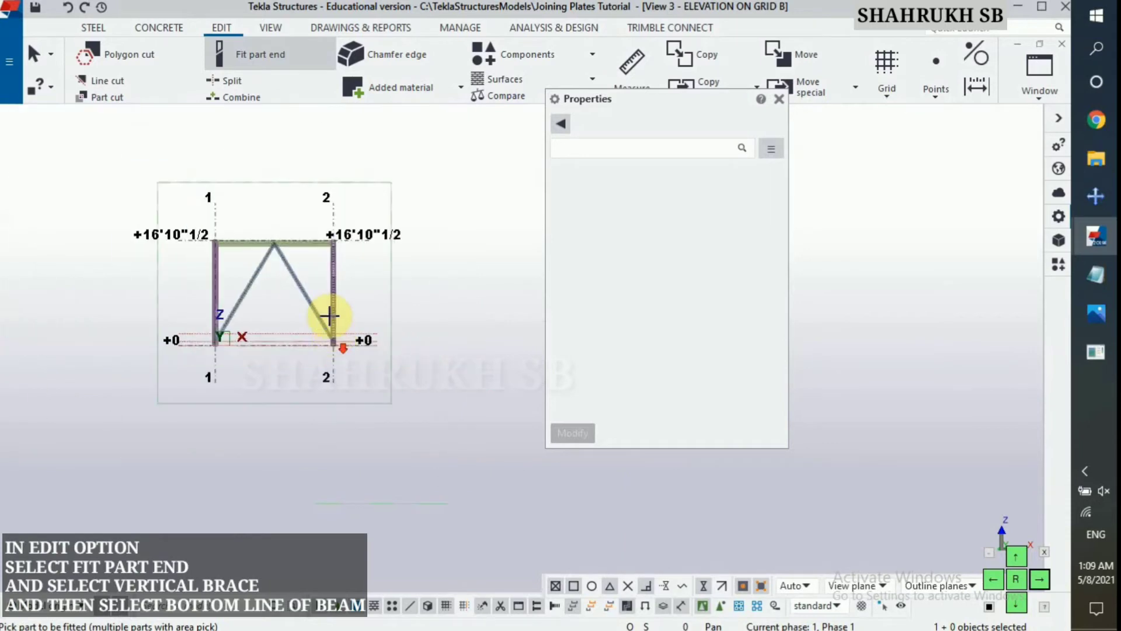
pyautogui.scroll(10, 274, 245)
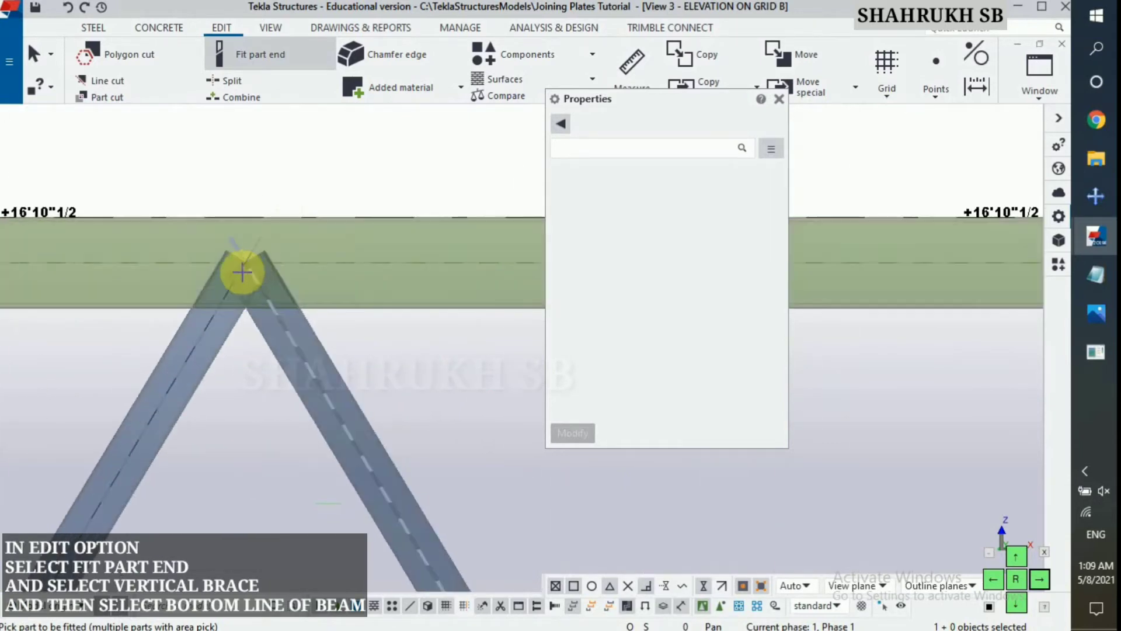
pyautogui.scroll(5, 168, 325)
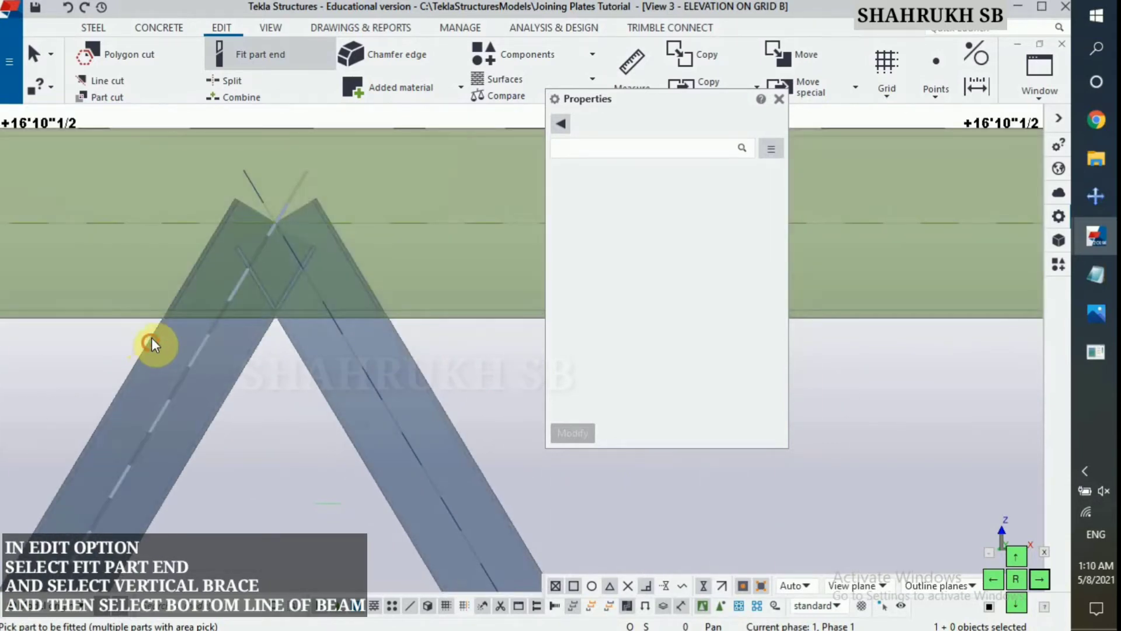
pyautogui.click(151, 345)
pyautogui.scroll(6, 158, 318)
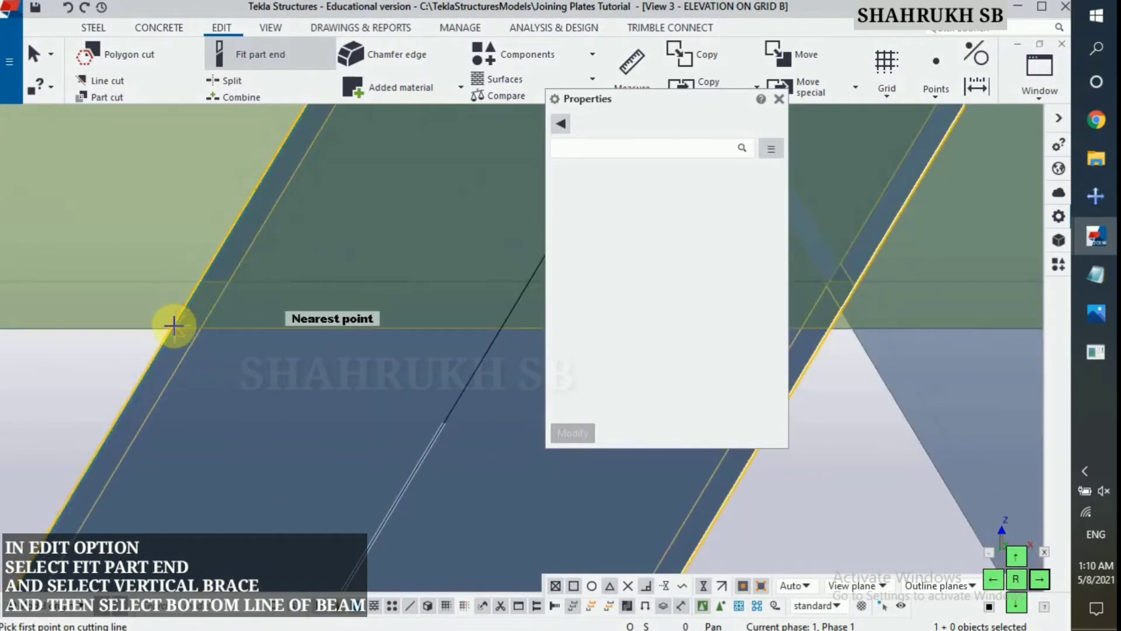
pyautogui.scroll(2, 173, 327)
pyautogui.scroll(1, 173, 329)
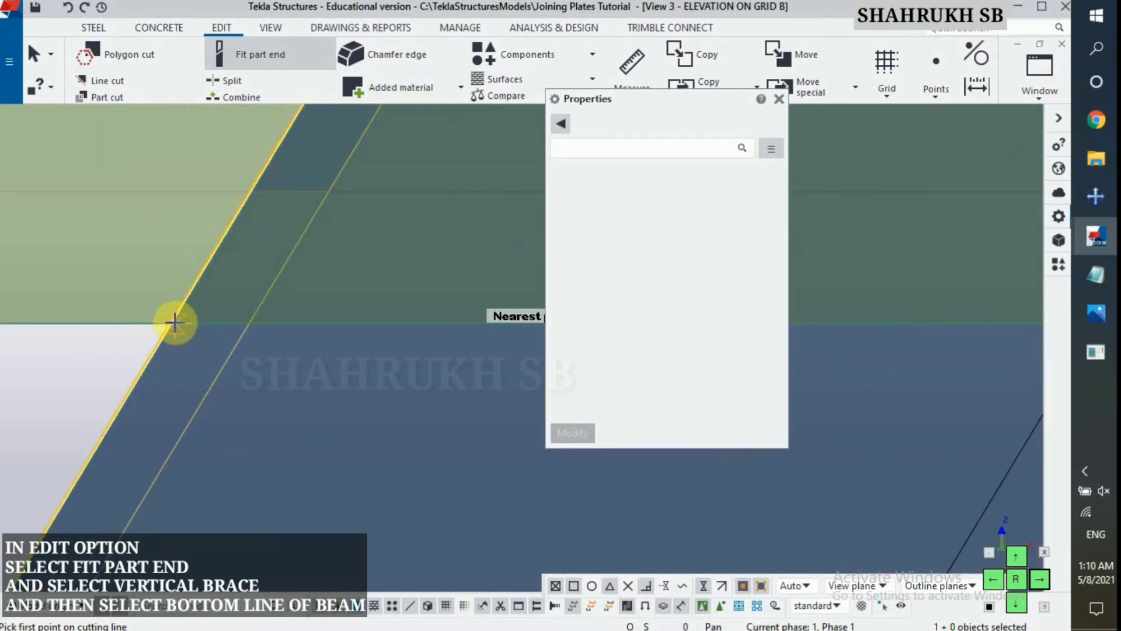
pyautogui.rightClick(174, 322)
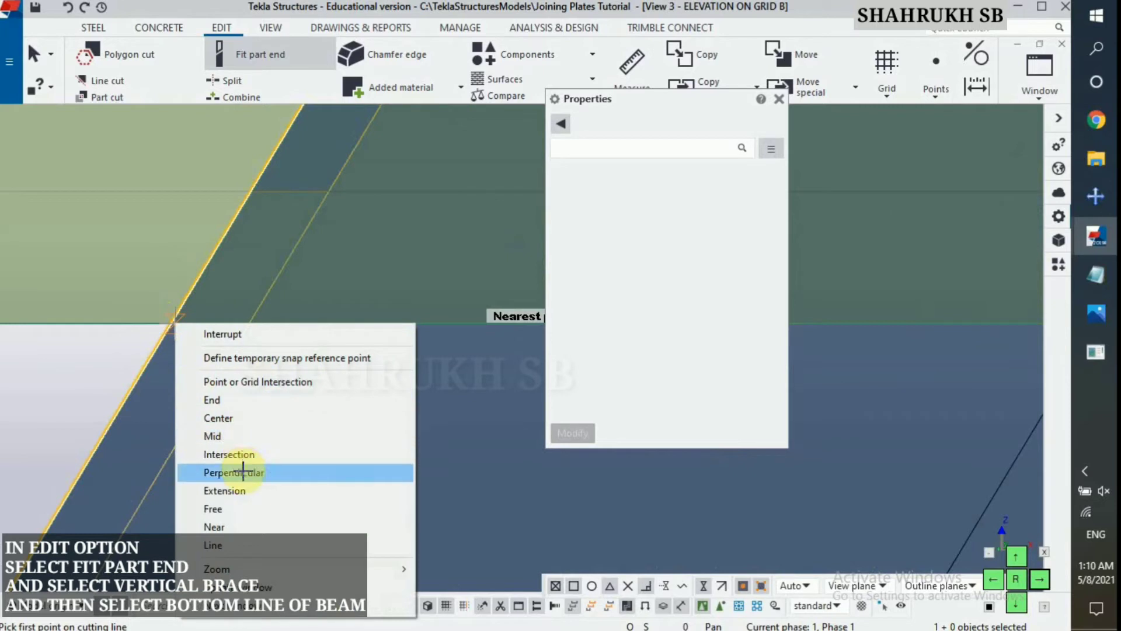
pyautogui.click(241, 455)
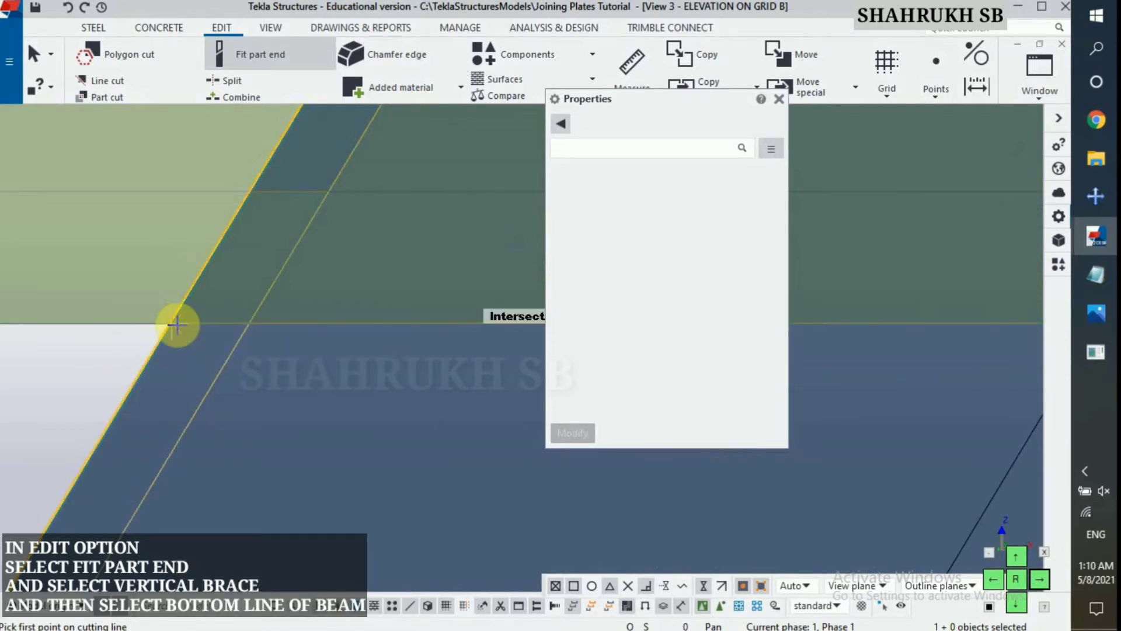
pyautogui.click(178, 328)
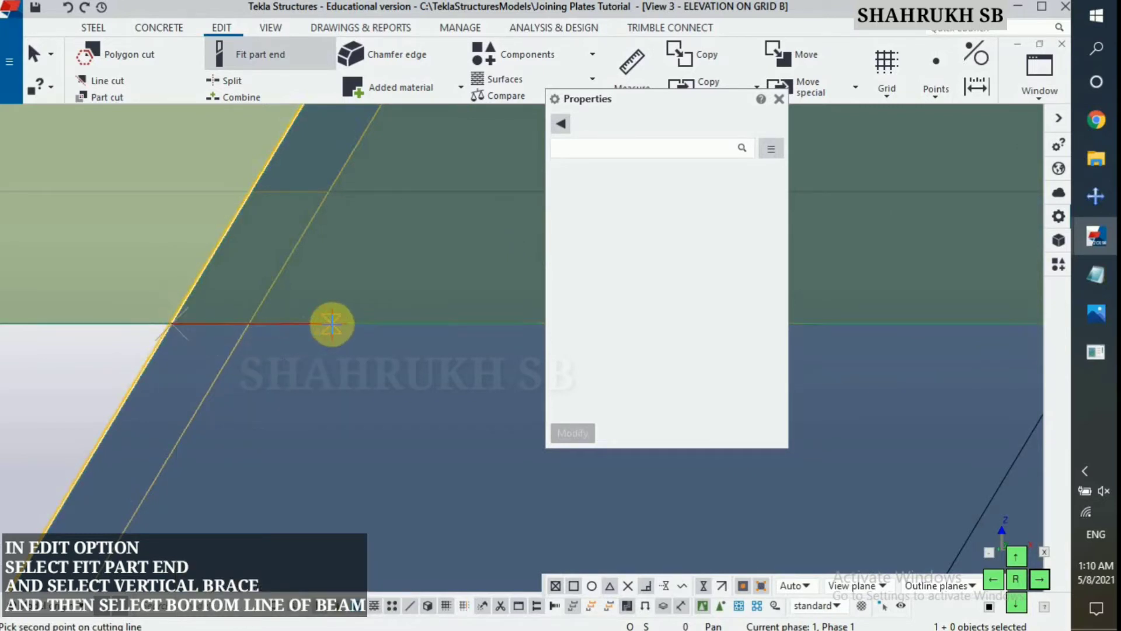
pyautogui.click(165, 346)
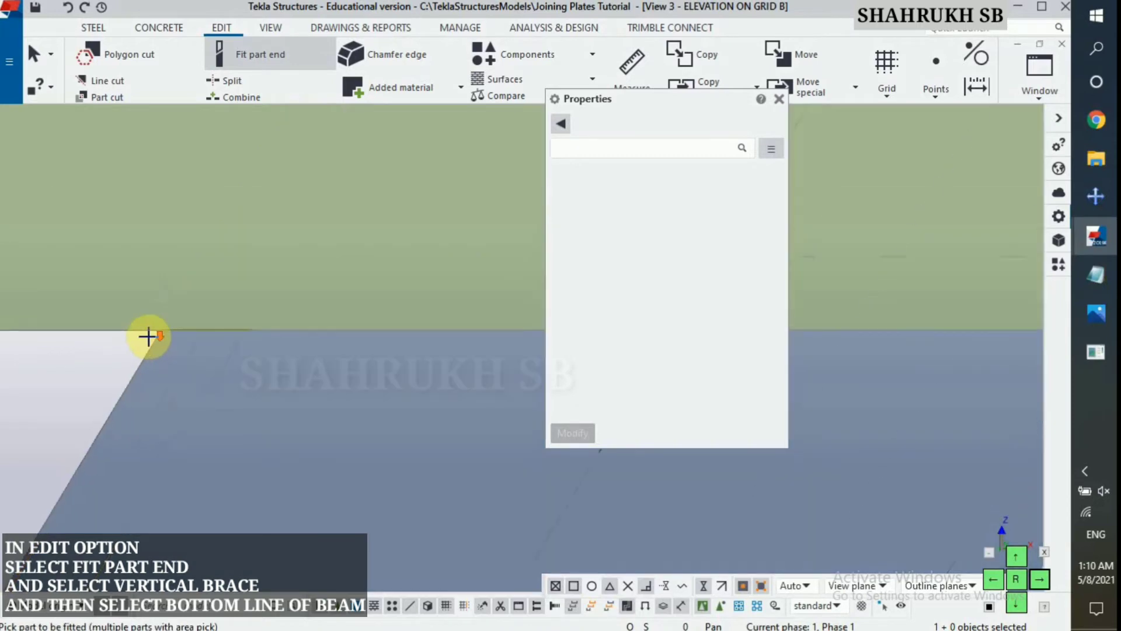
# Step: Fit the upper end of the column 2 brace to the bottom line of the beam using Fit part end
pyautogui.scroll(-3, 255, 378)
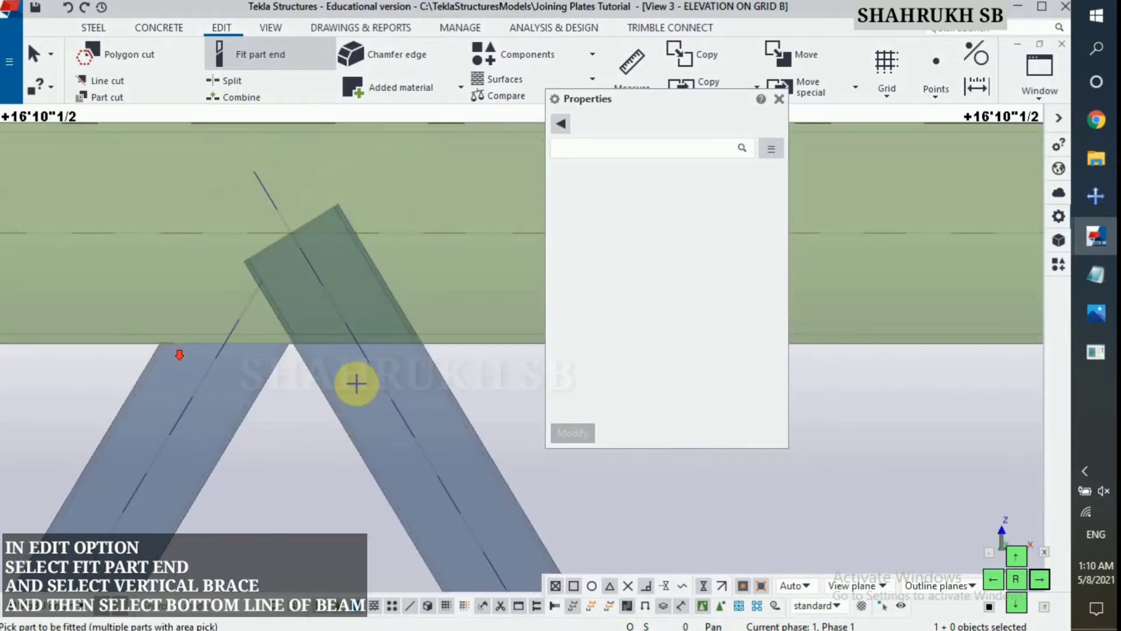
pyautogui.scroll(2, 355, 383)
pyautogui.click(304, 387)
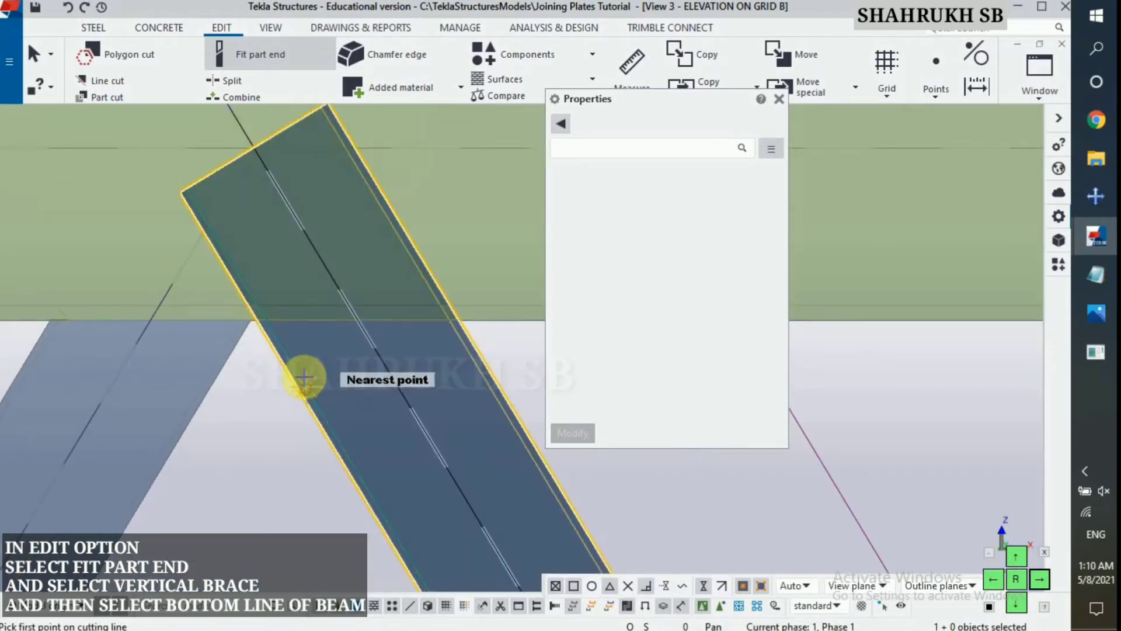
pyautogui.scroll(3, 266, 319)
pyautogui.scroll(3, 267, 331)
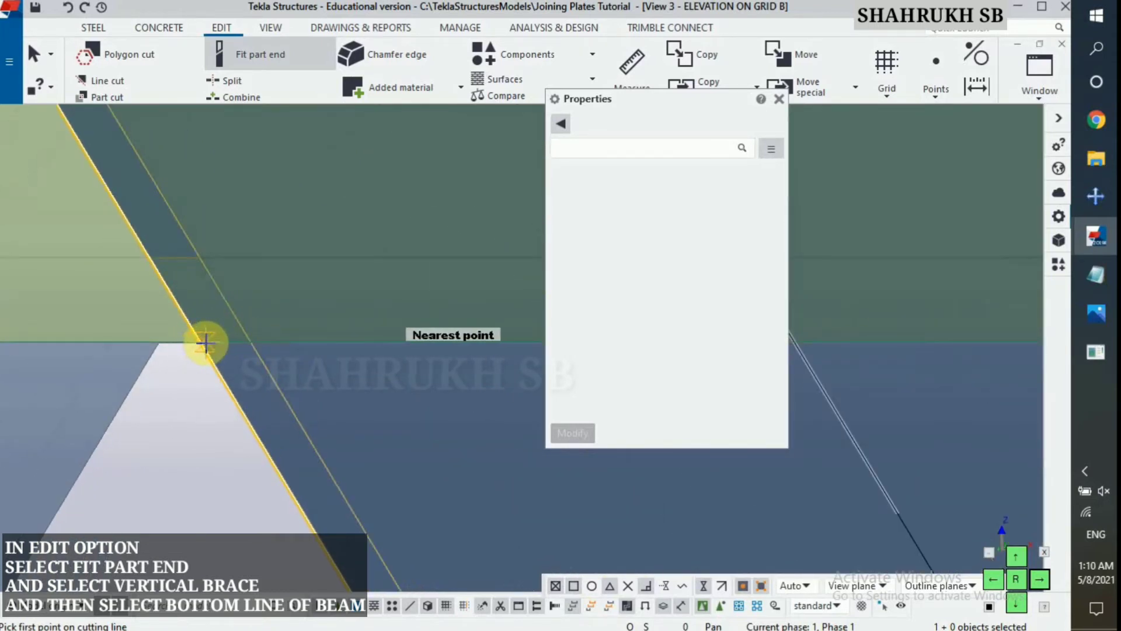
pyautogui.click(302, 340)
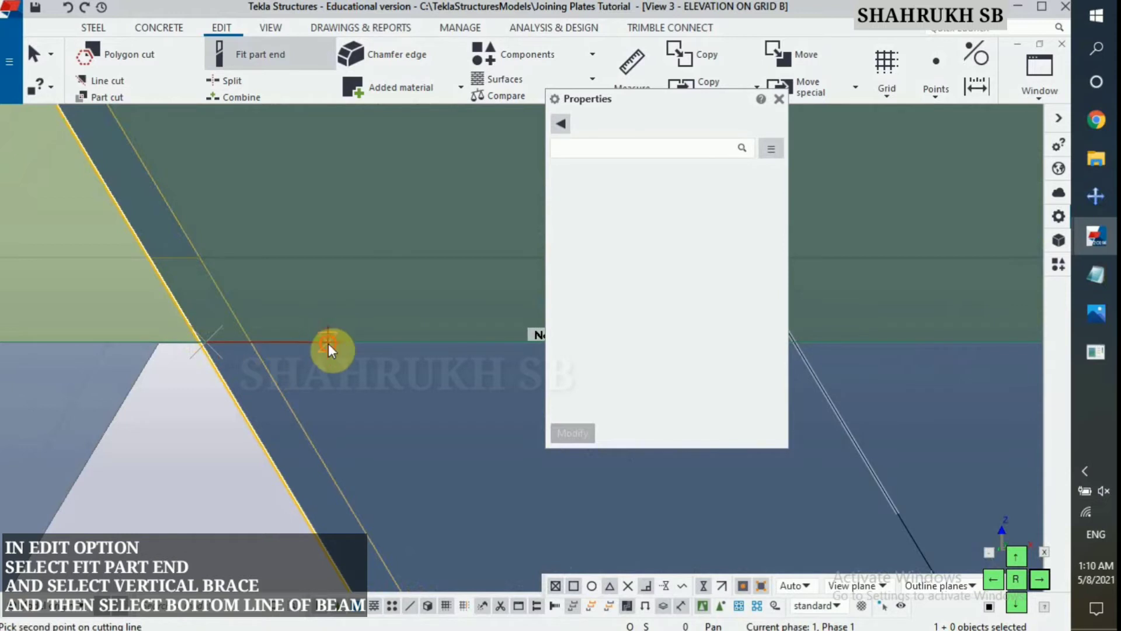
pyautogui.click(282, 346)
pyautogui.scroll(-5, 281, 344)
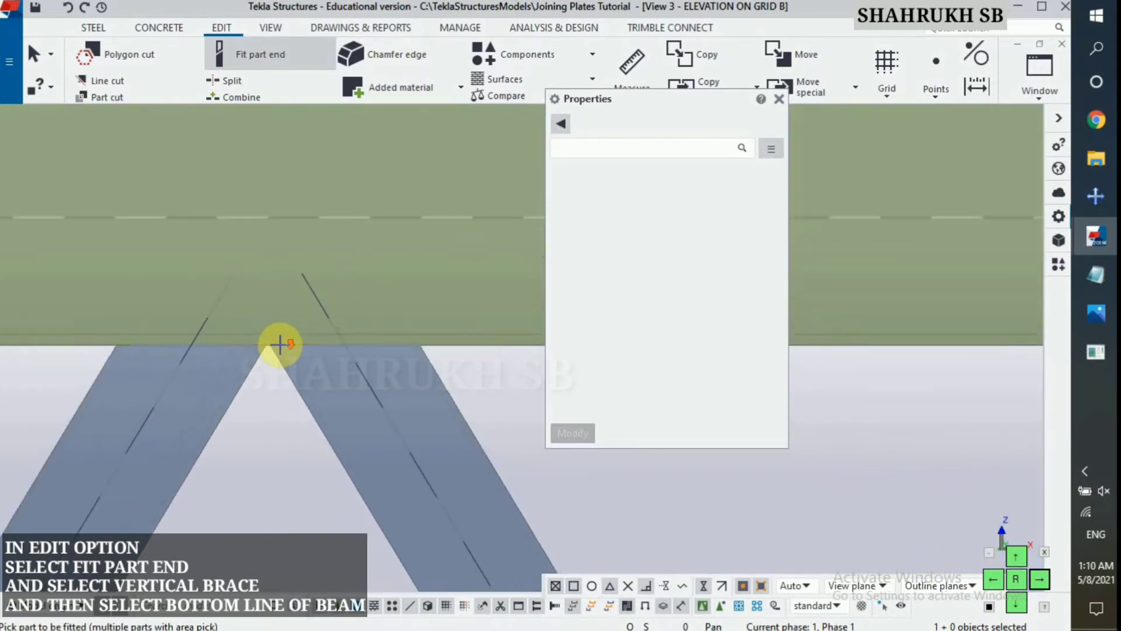
pyautogui.scroll(-5, 281, 344)
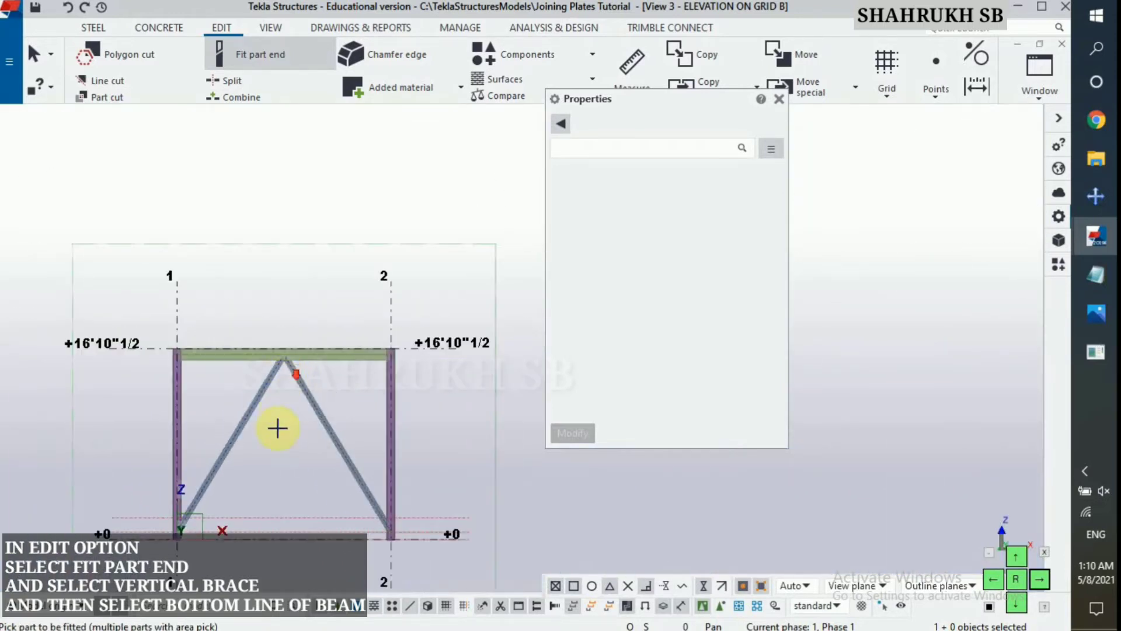
# Step: Split the column 1 vertical brace where its centerline intersects the upper horizontal construction line
pyautogui.scroll(6, 149, 531)
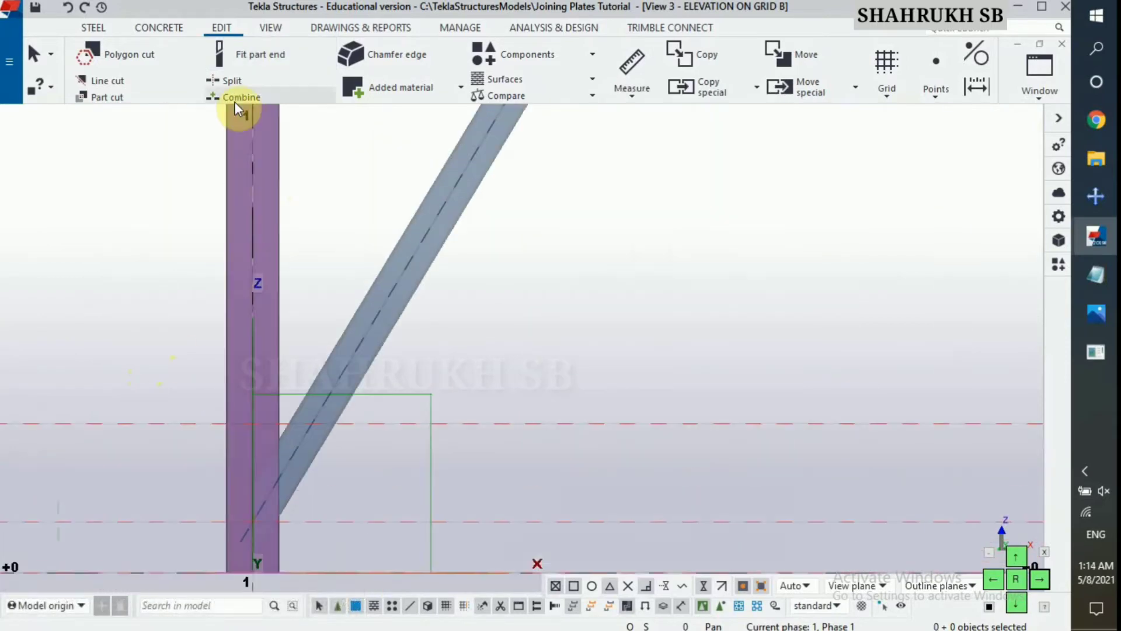
pyautogui.click(233, 81)
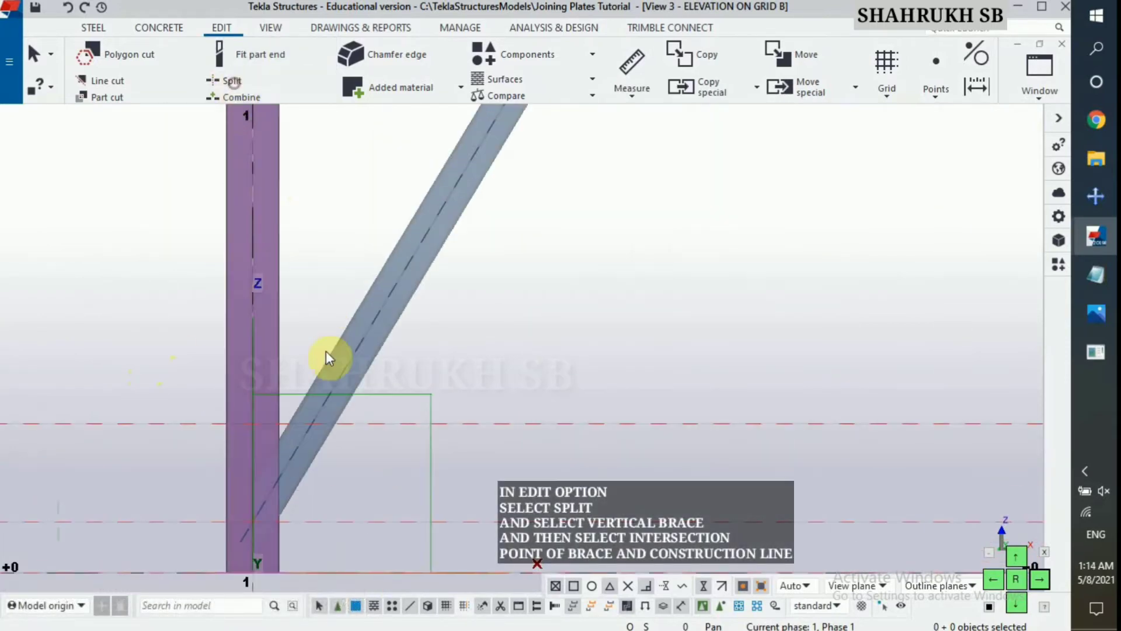
pyautogui.click(379, 365)
pyautogui.scroll(4, 287, 463)
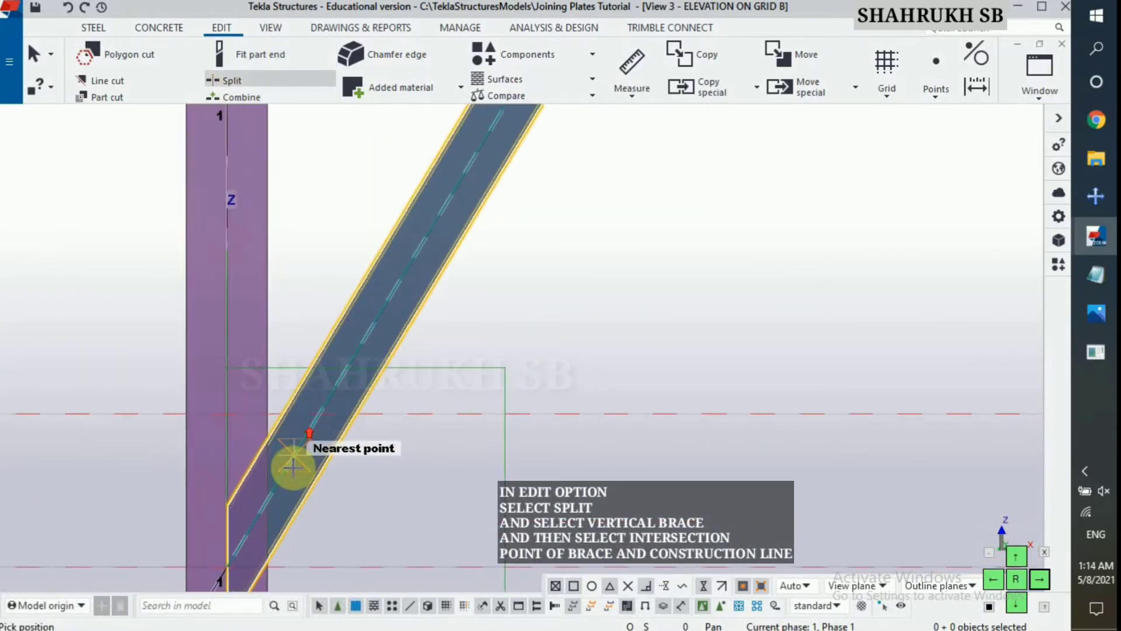
pyautogui.rightClick(332, 385)
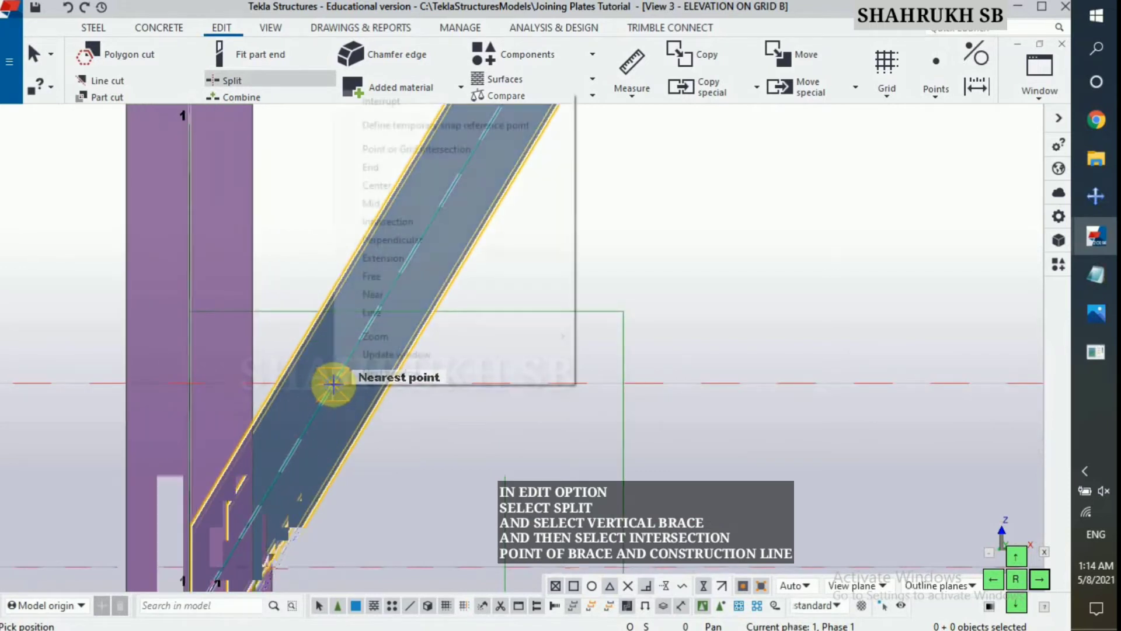
pyautogui.click(410, 225)
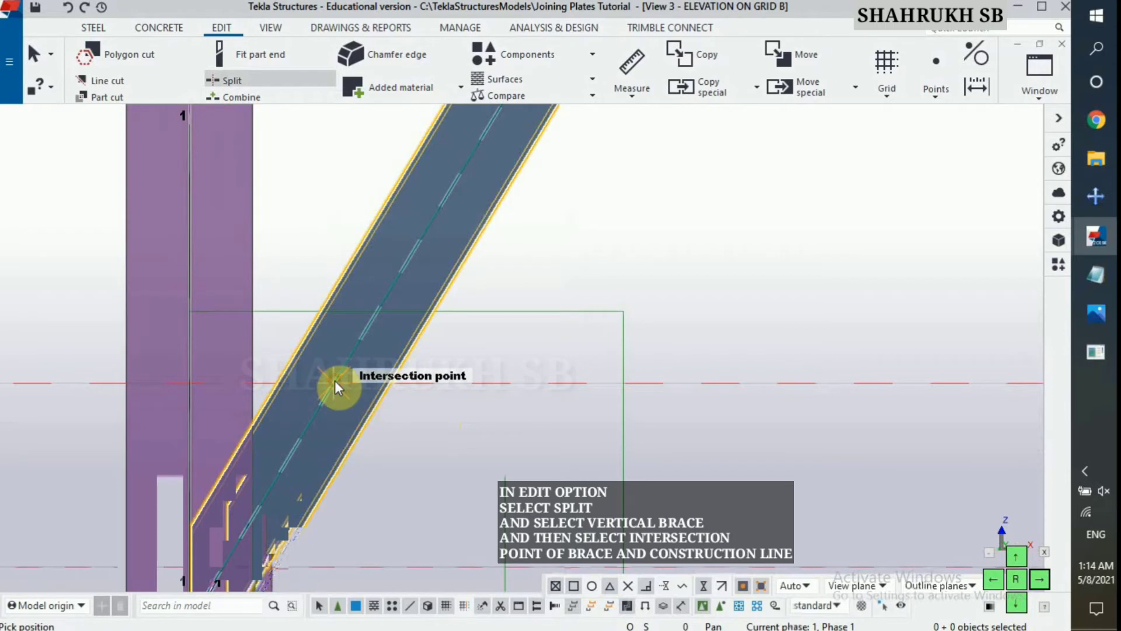
pyautogui.click(335, 387)
pyautogui.scroll(-4, 334, 385)
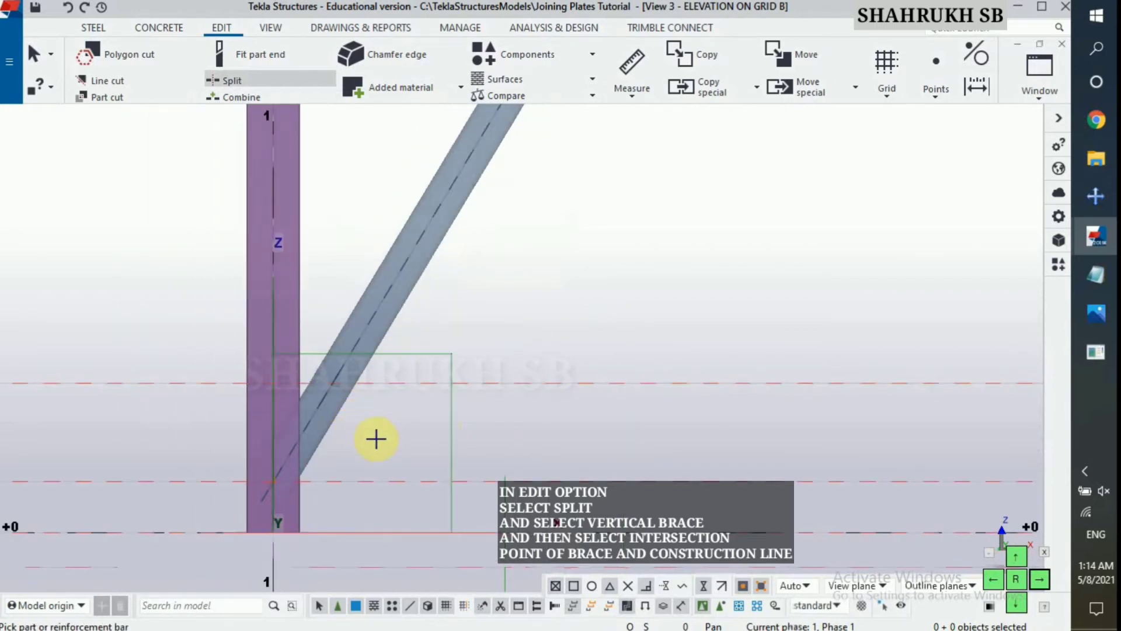
pyautogui.scroll(3, 376, 439)
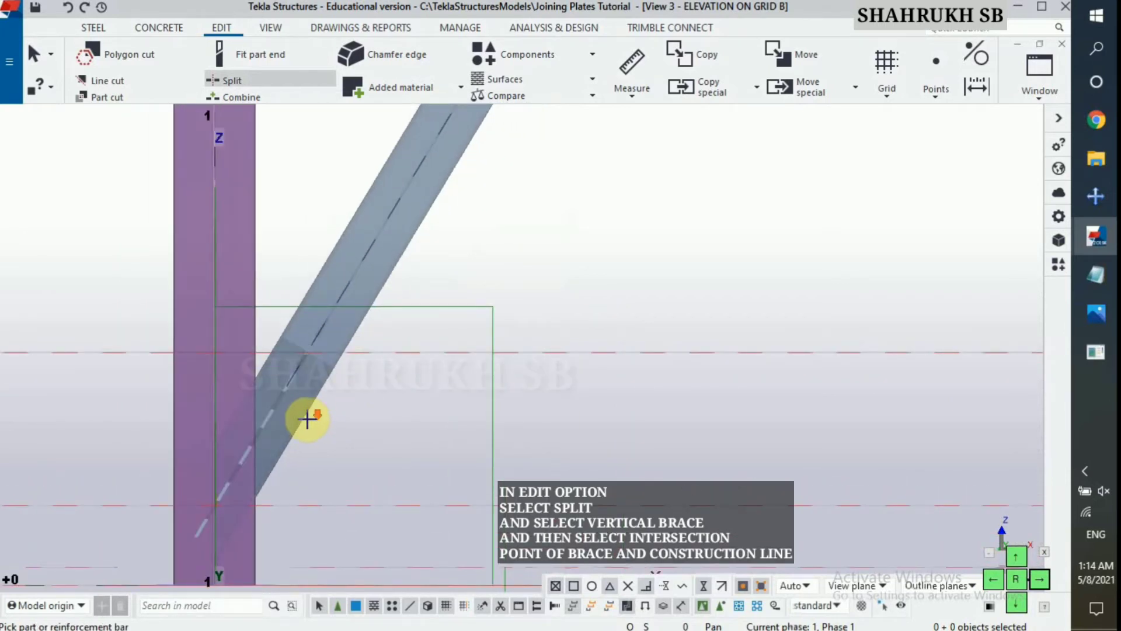
pyautogui.scroll(-4, 306, 420)
pyautogui.scroll(5, 306, 408)
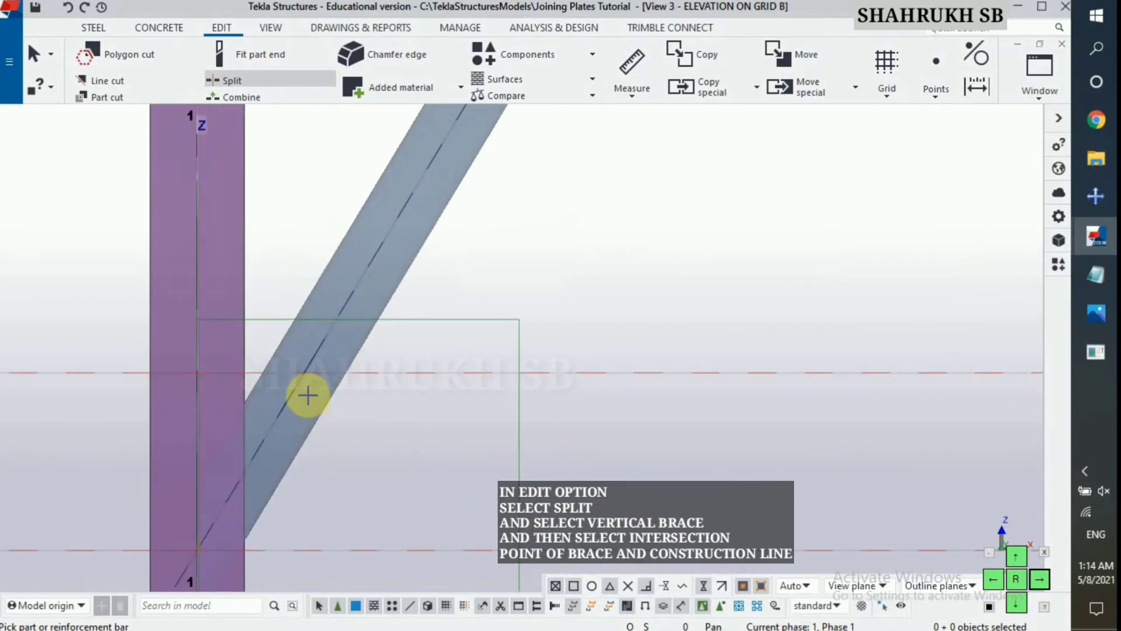
pyautogui.scroll(3, 308, 395)
pyautogui.scroll(-8, 304, 374)
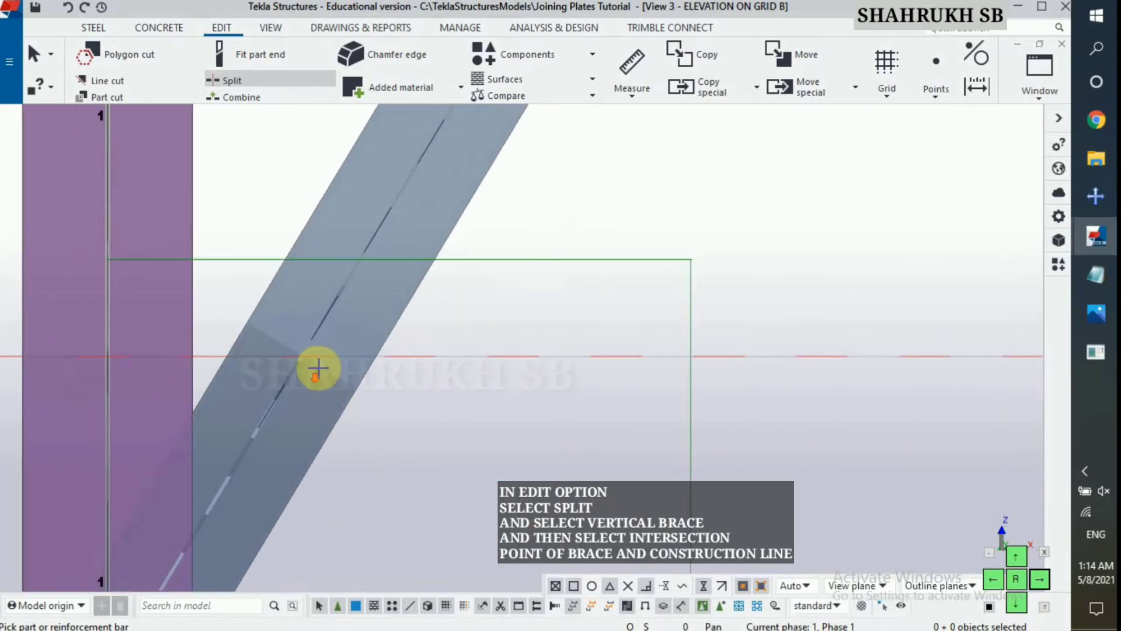
# Step: Split the column 2 vertical brace where its centerline intersects the upper horizontal construction line
pyautogui.scroll(8, 646, 438)
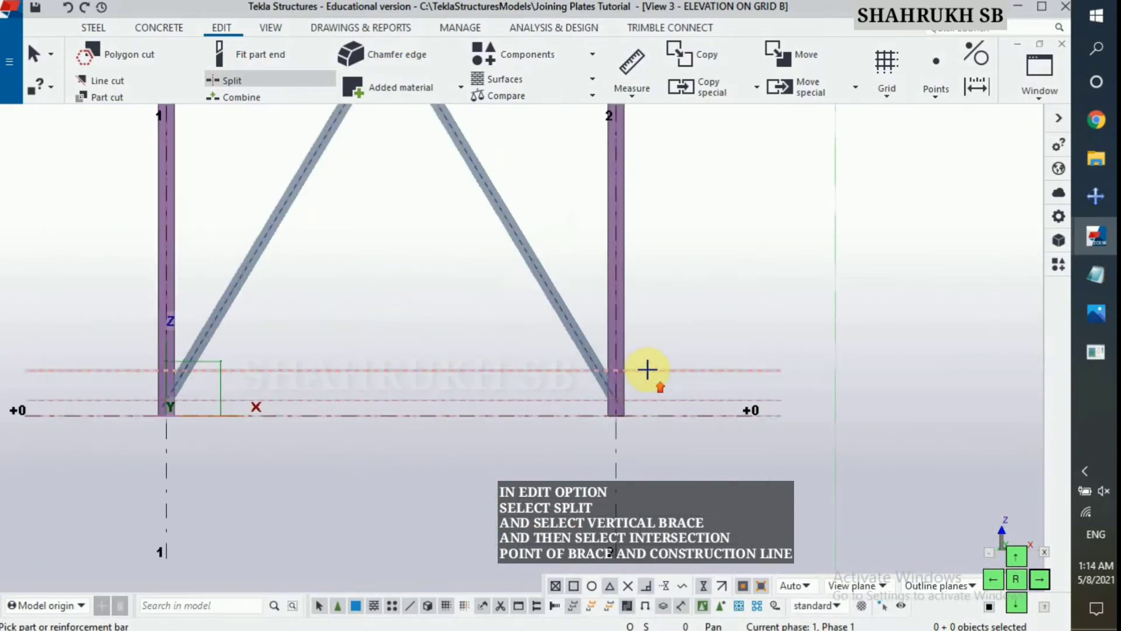
pyautogui.scroll(3, 511, 363)
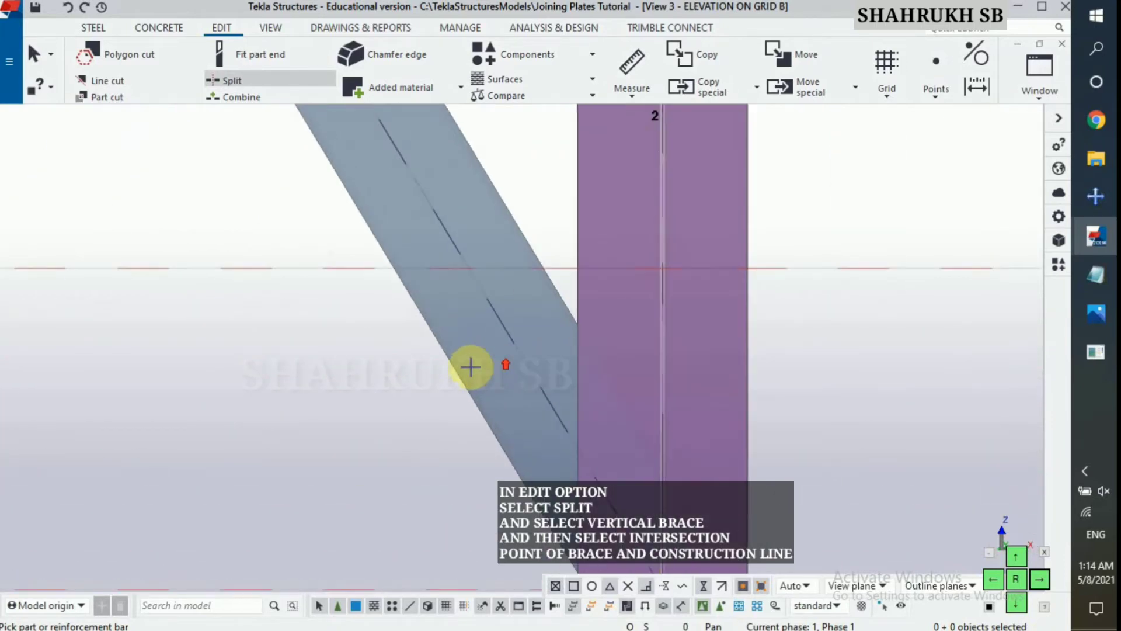
pyautogui.click(462, 382)
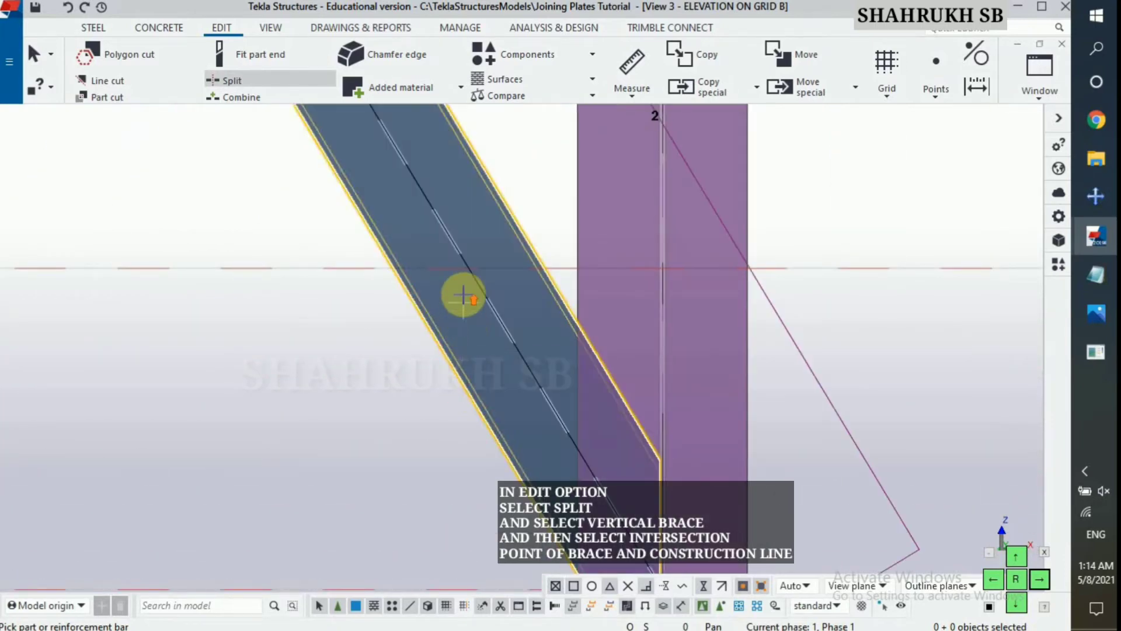
pyautogui.scroll(4, 463, 294)
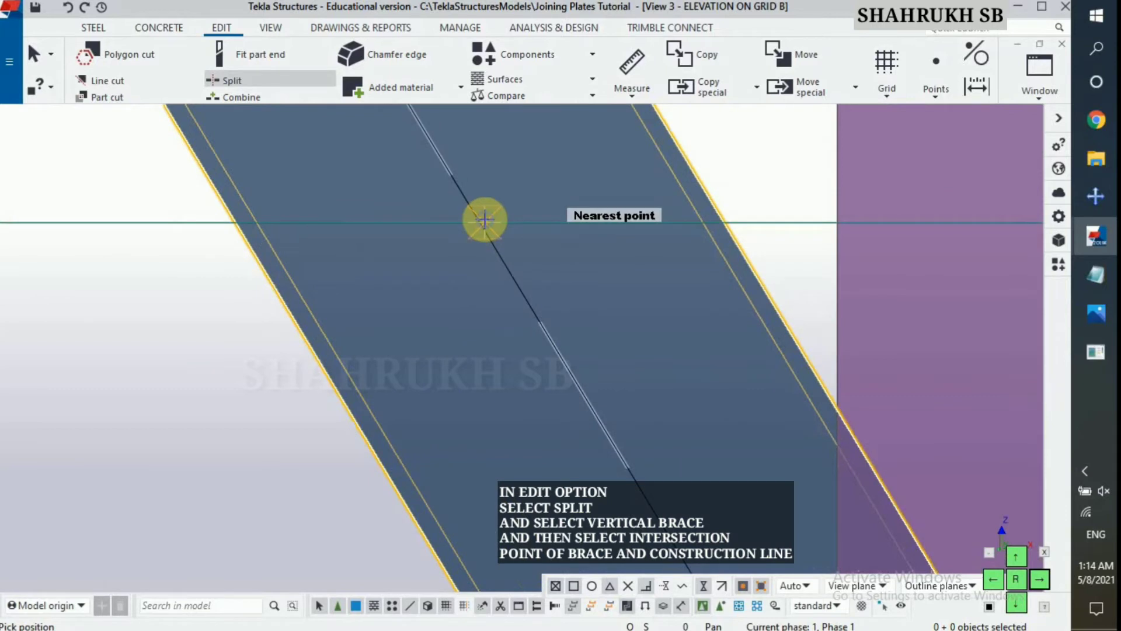
pyautogui.rightClick(485, 219)
pyautogui.click(575, 351)
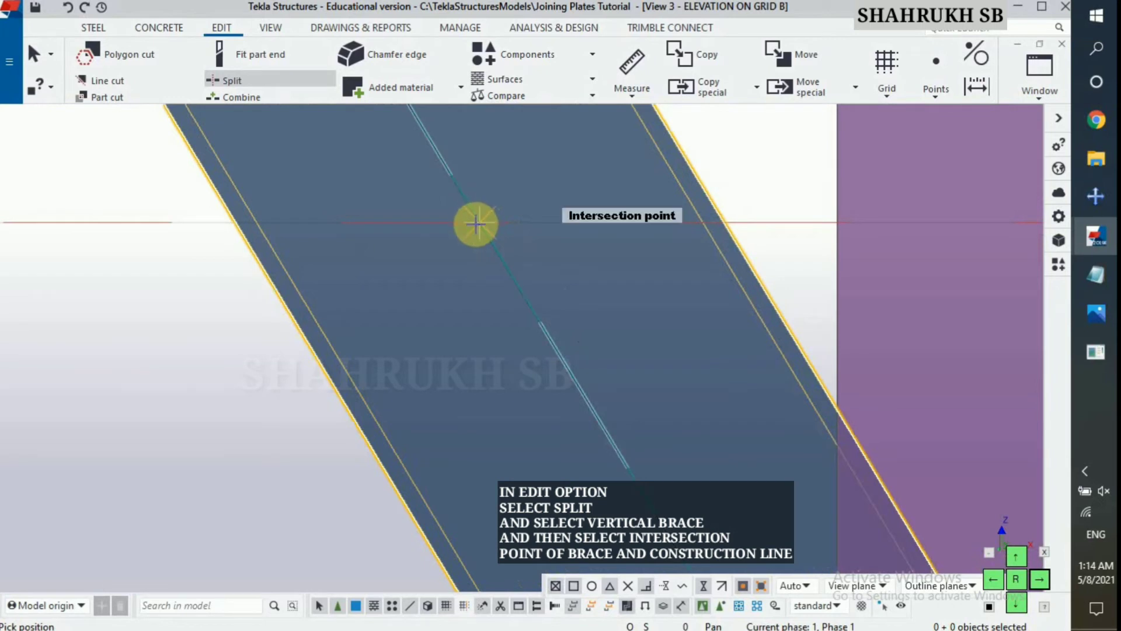
pyautogui.click(489, 286)
pyautogui.scroll(-5, 489, 286)
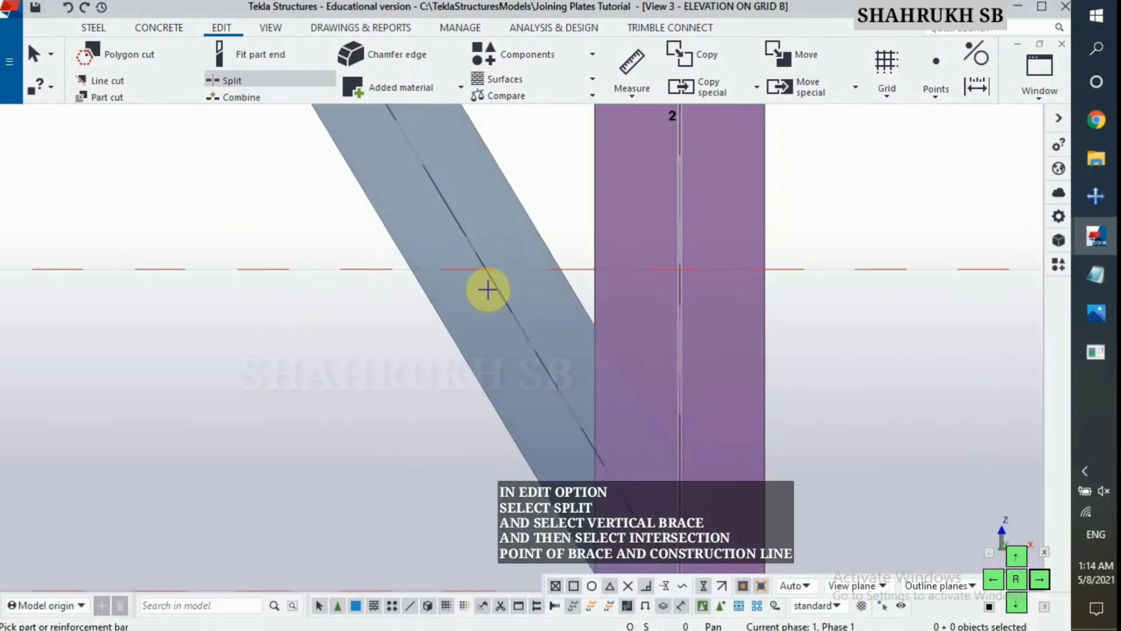
# Step: Switch to View 1 - 3d and examine the braces at the column bases
pyautogui.click(1035, 94)
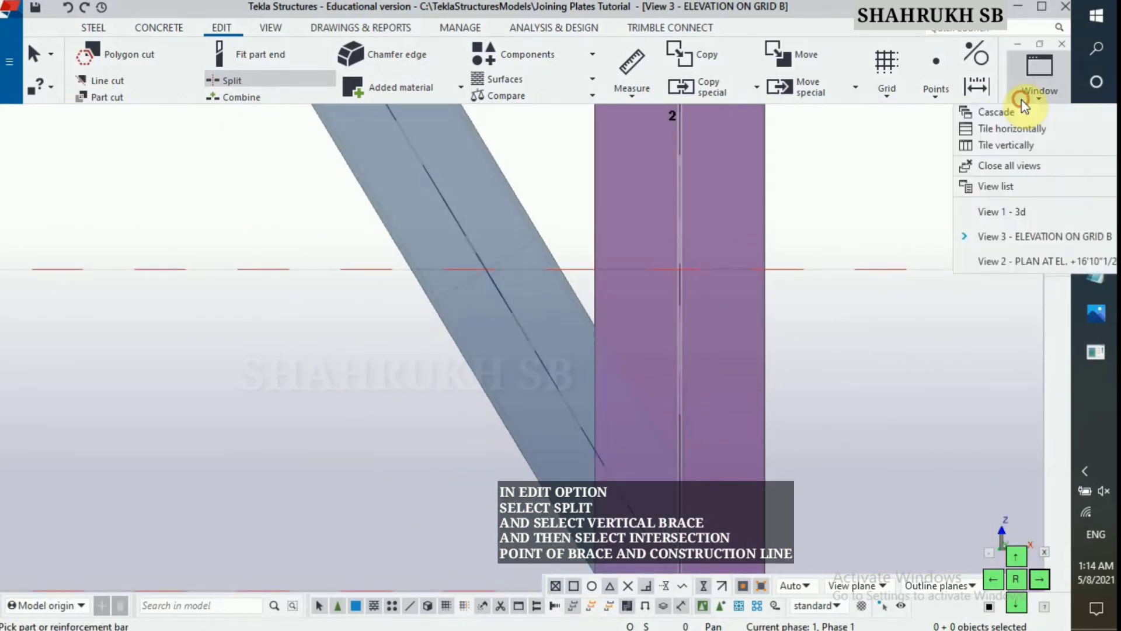
pyautogui.click(1004, 206)
pyautogui.scroll(6, 517, 356)
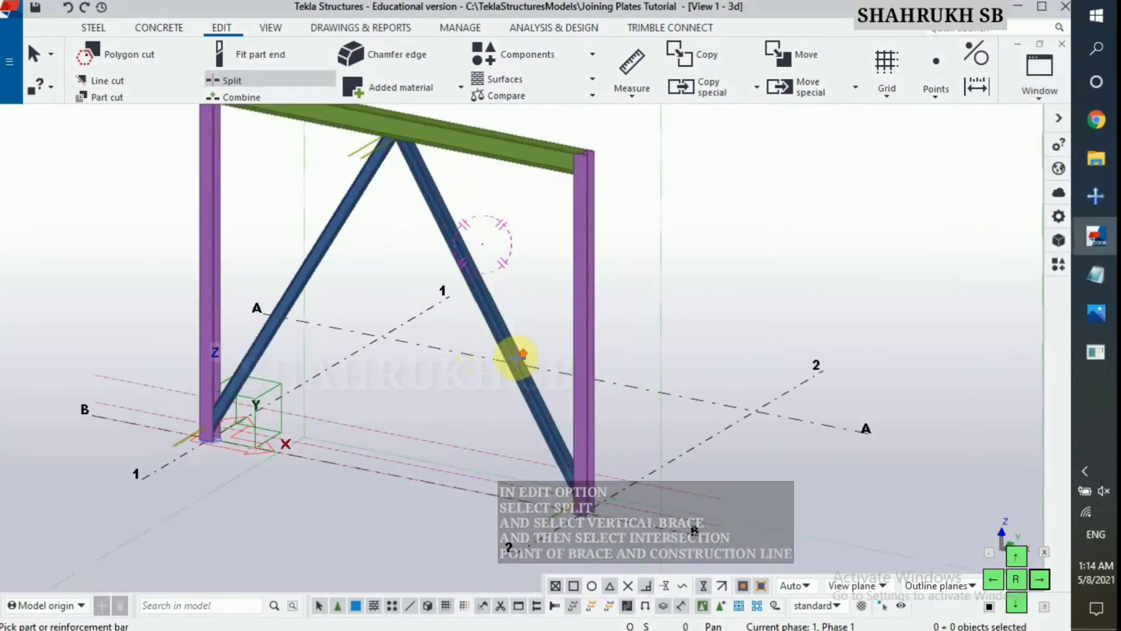
pyautogui.scroll(-4, 517, 397)
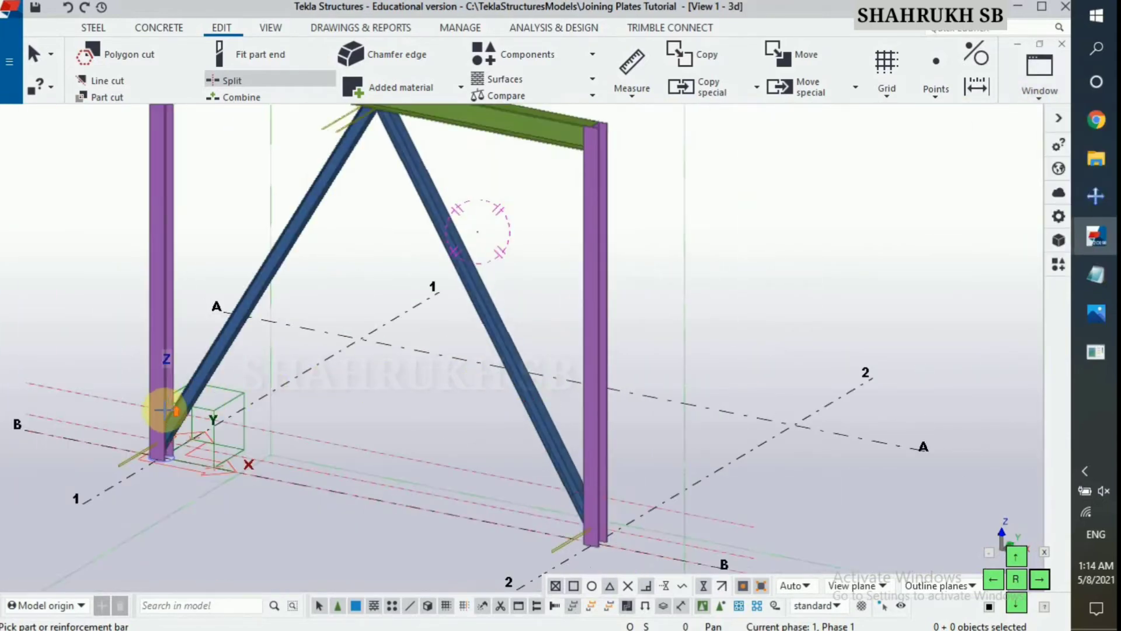
# Step: Search the applications and components catalog for JOINI to find the joining plates connection
pyautogui.scroll(6, 163, 412)
pyautogui.scroll(-3, 198, 408)
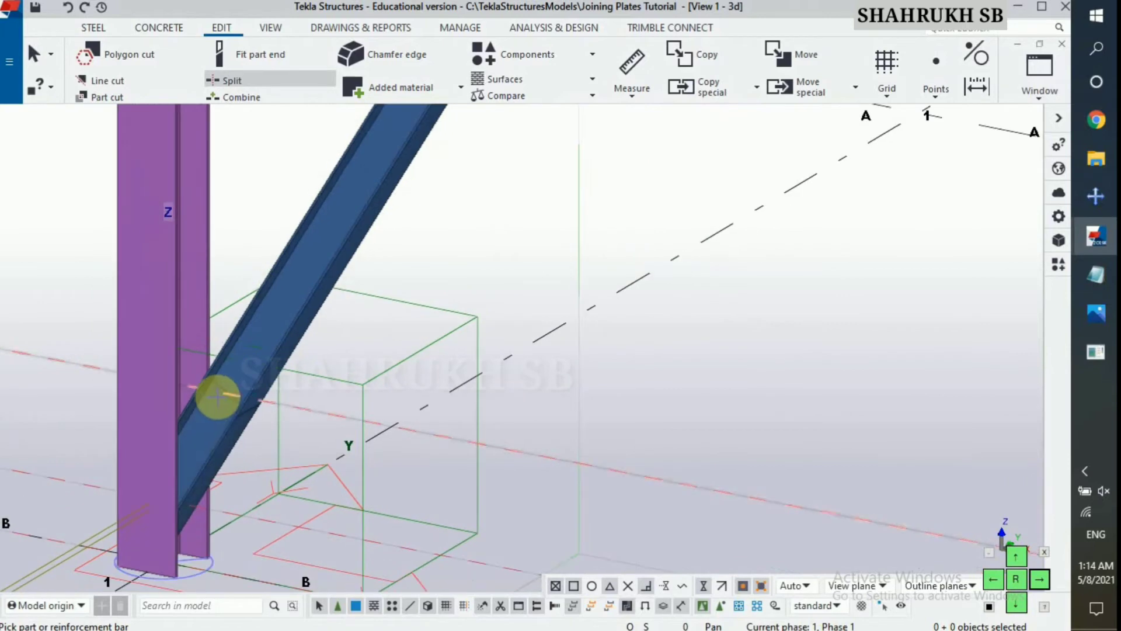
pyautogui.keyDown('ctrl'); pyautogui.moveTo(228, 378); pyautogui.dragTo(153, 407, button='middle'); pyautogui.keyUp('ctrl')
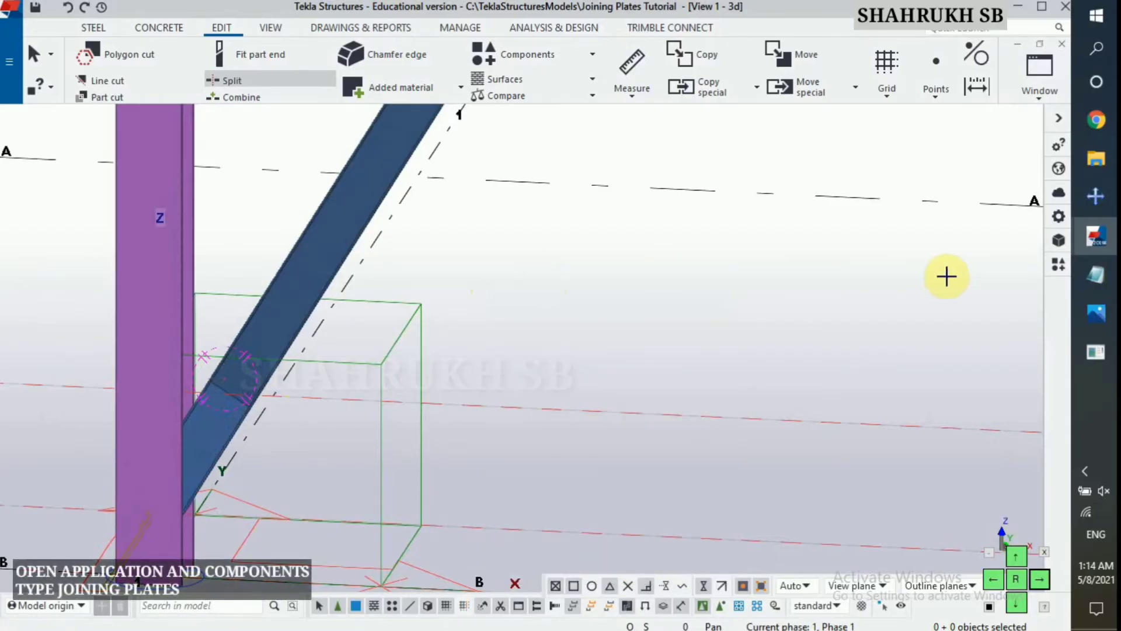
pyautogui.click(1068, 268)
pyautogui.click(813, 165)
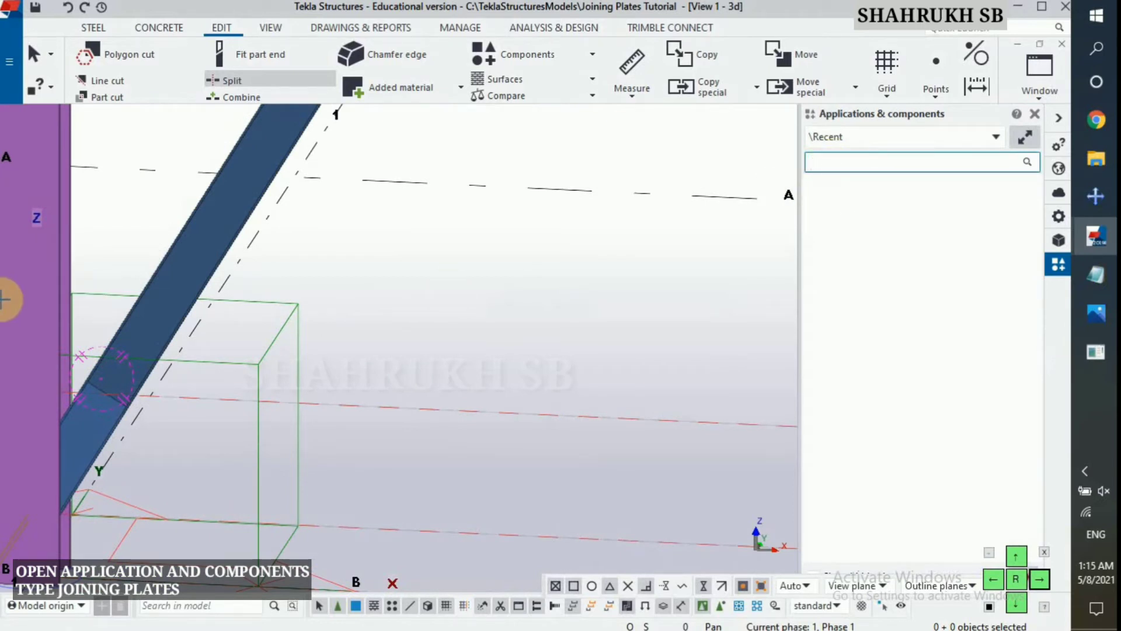
pyautogui.write('JOI')
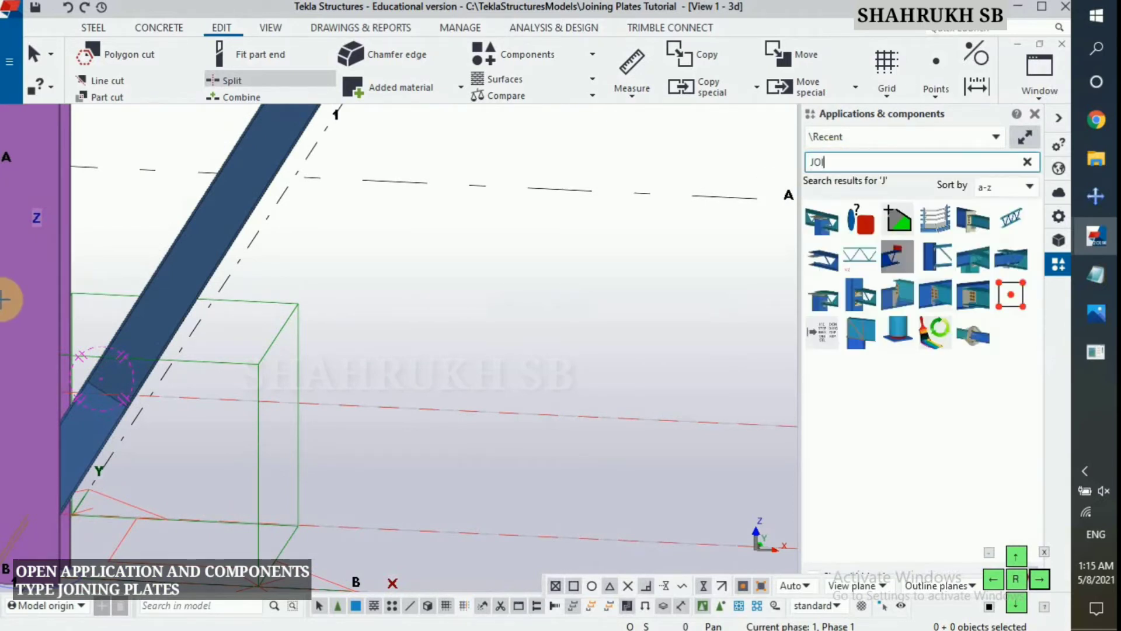
pyautogui.write('NI')
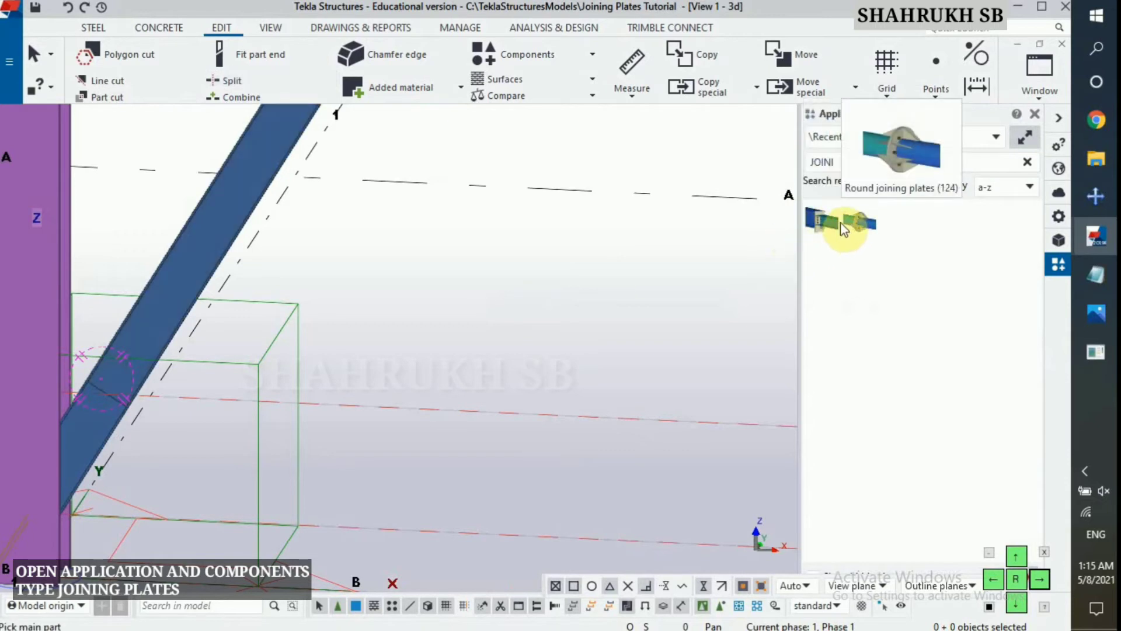
# Step: Apply the Joining plates (14) connection at the brace split near the column base, with the lower segment as main part and the upper as secondary
pyautogui.click(821, 228)
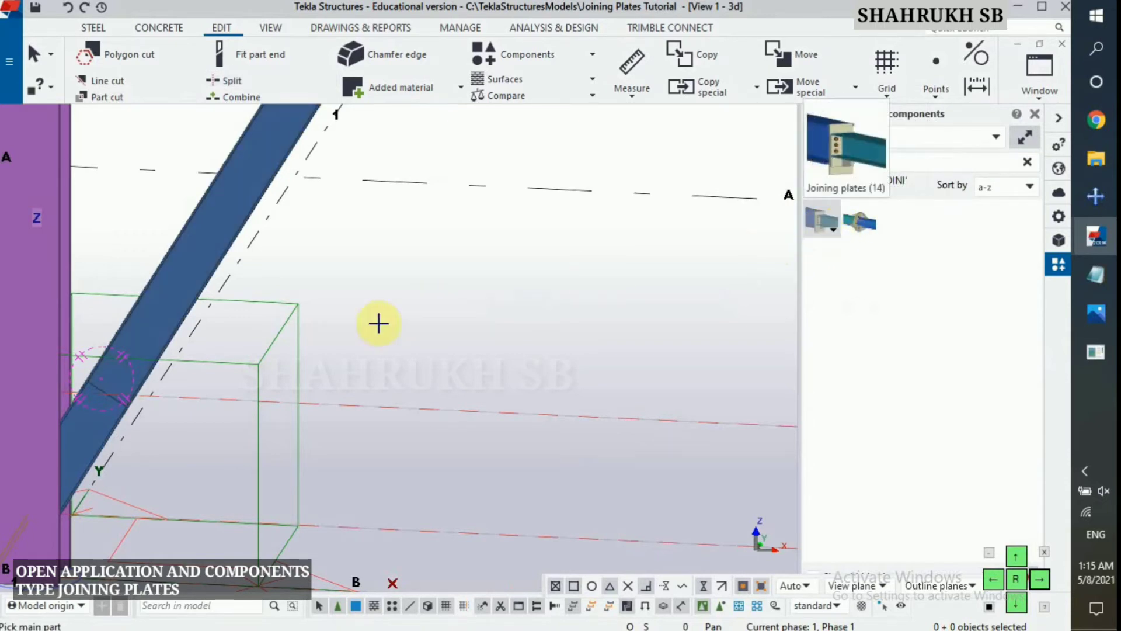
pyautogui.scroll(2, 298, 373)
pyautogui.scroll(2, 150, 408)
pyautogui.scroll(1, 203, 396)
pyautogui.click(203, 395)
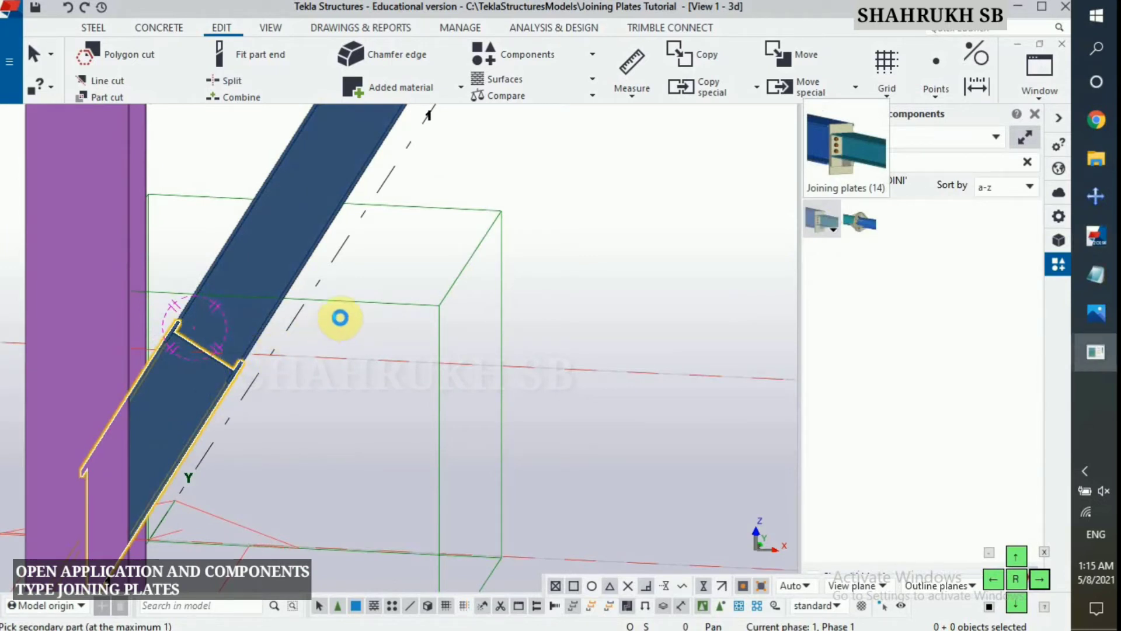
pyautogui.click(316, 317)
pyautogui.rightClick(333, 307)
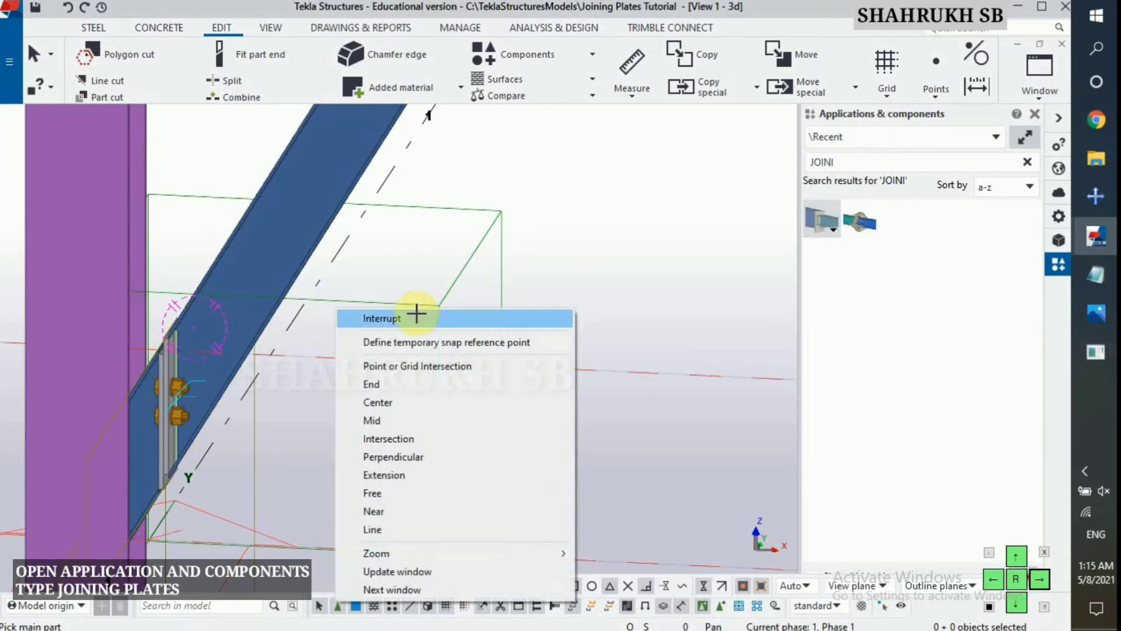
pyautogui.click(417, 318)
# Step: Open the new joining plates connection's properties, set its up direction to auto and modify the connection
pyautogui.scroll(2, 159, 429)
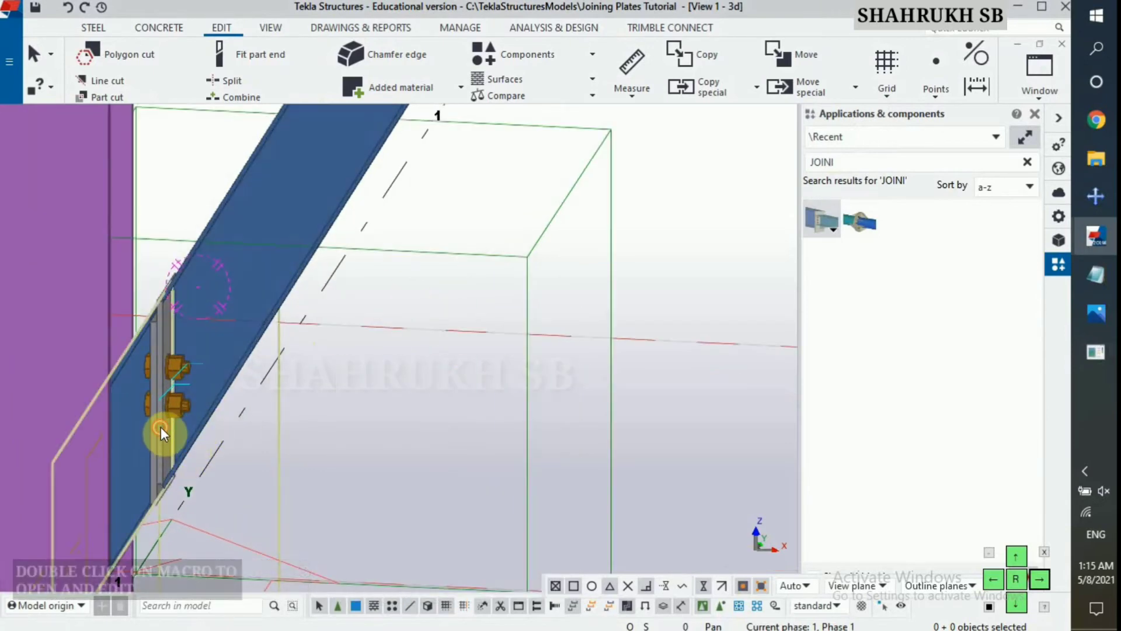
pyautogui.doubleClick(160, 426)
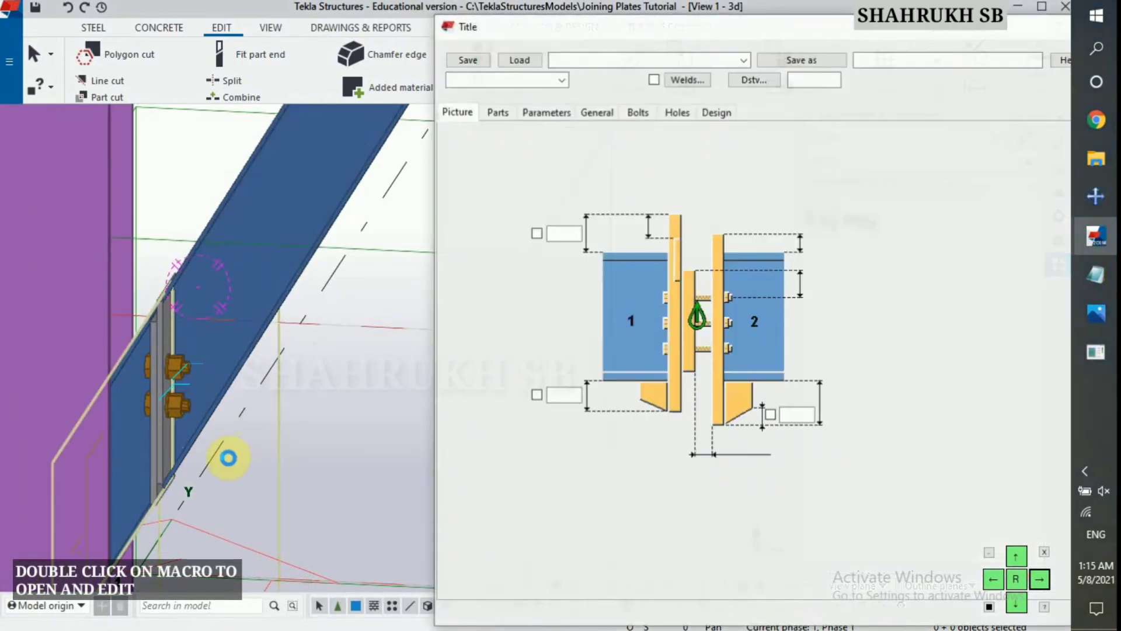
pyautogui.click(596, 98)
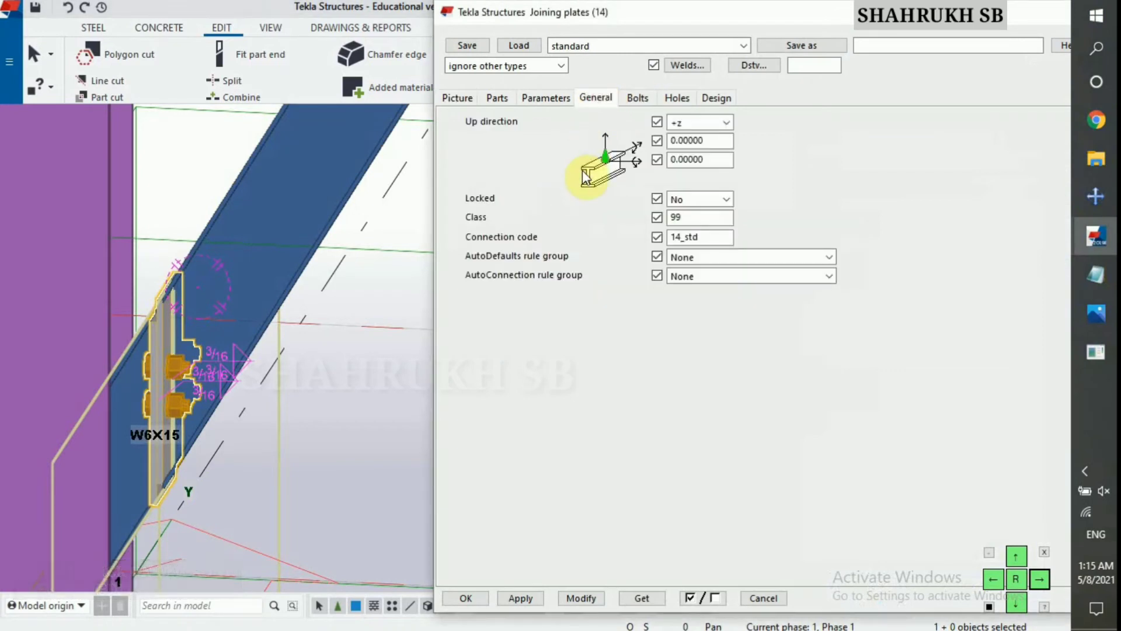
pyautogui.click(699, 124)
pyautogui.click(680, 138)
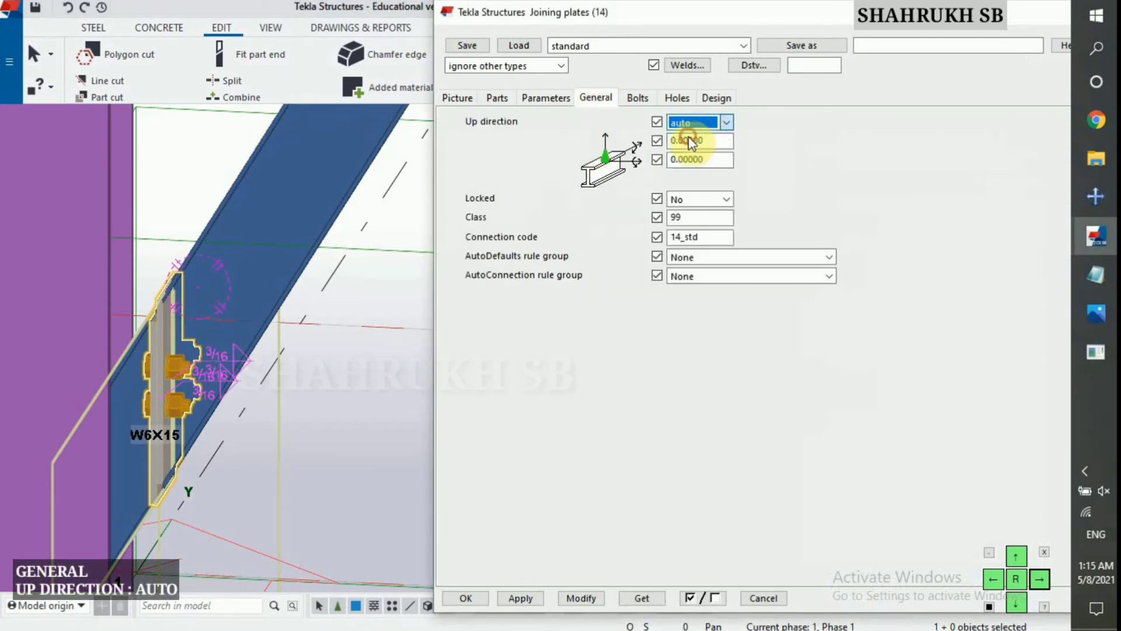
pyautogui.click(586, 601)
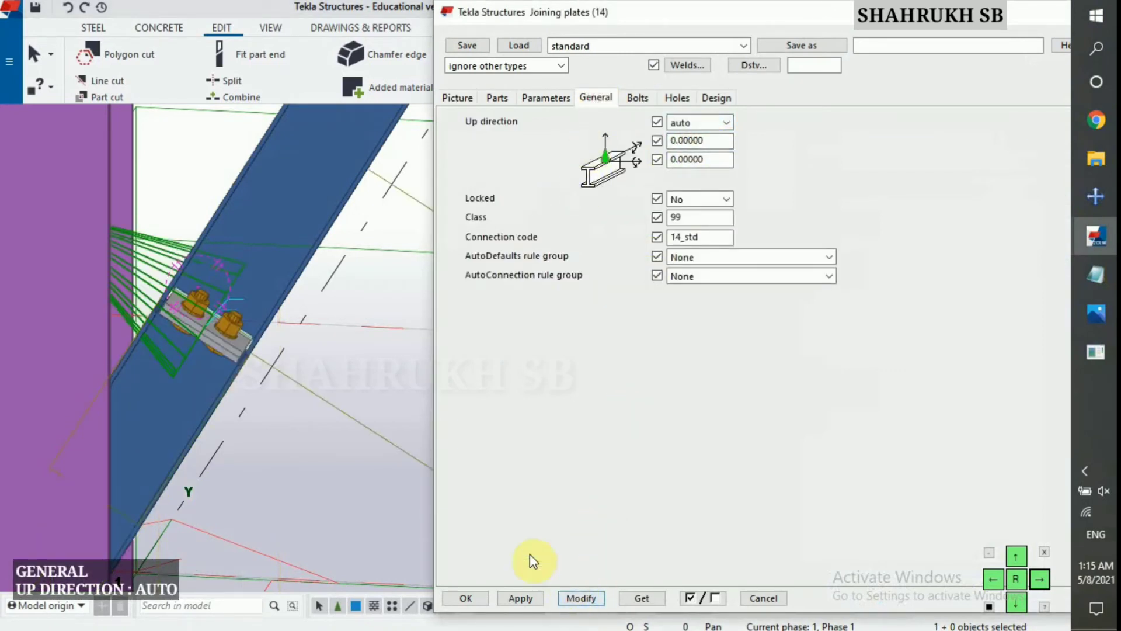
pyautogui.click(395, 378)
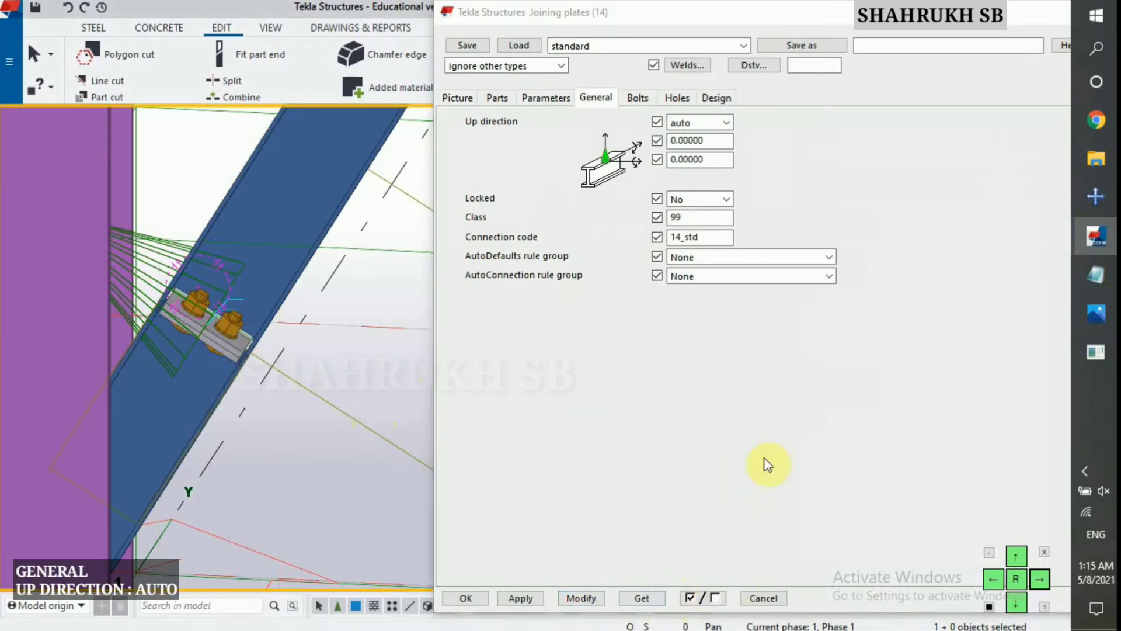
# Step: Consult the joining plate.png drawing, set the gap between the two end plates to 1/16 and modify the connection
pyautogui.click(1096, 314)
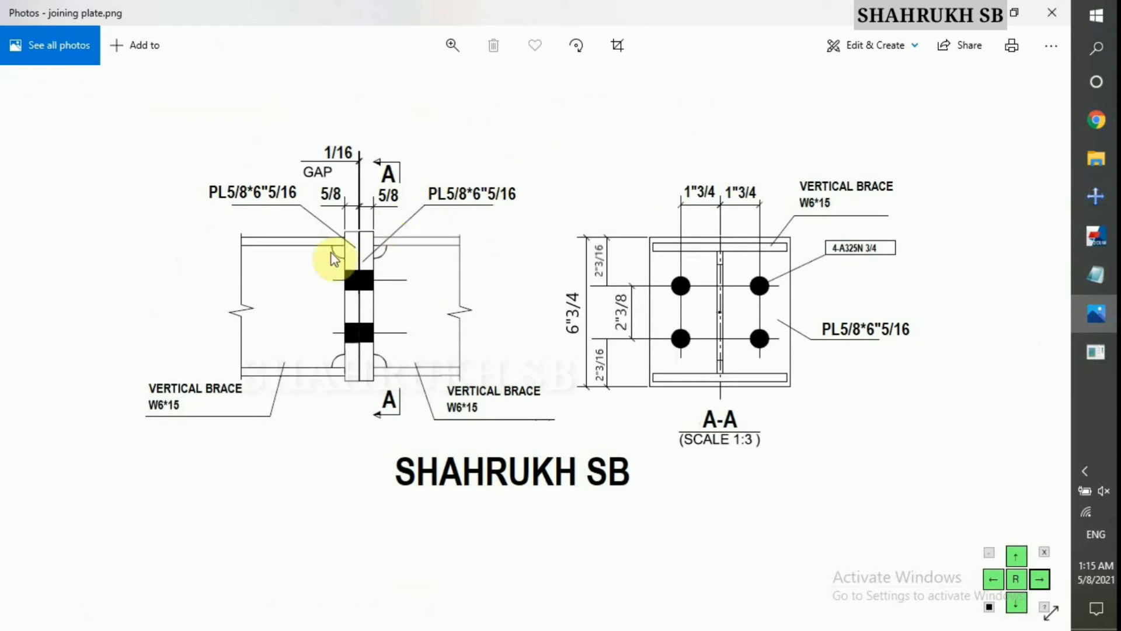
pyautogui.click(1095, 321)
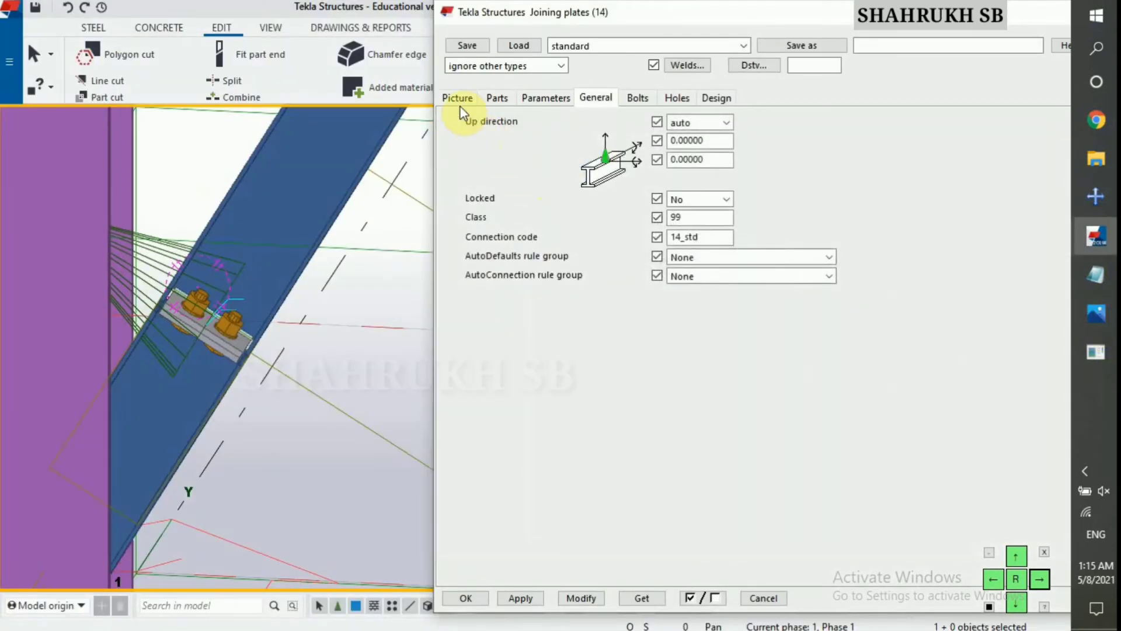
pyautogui.click(459, 99)
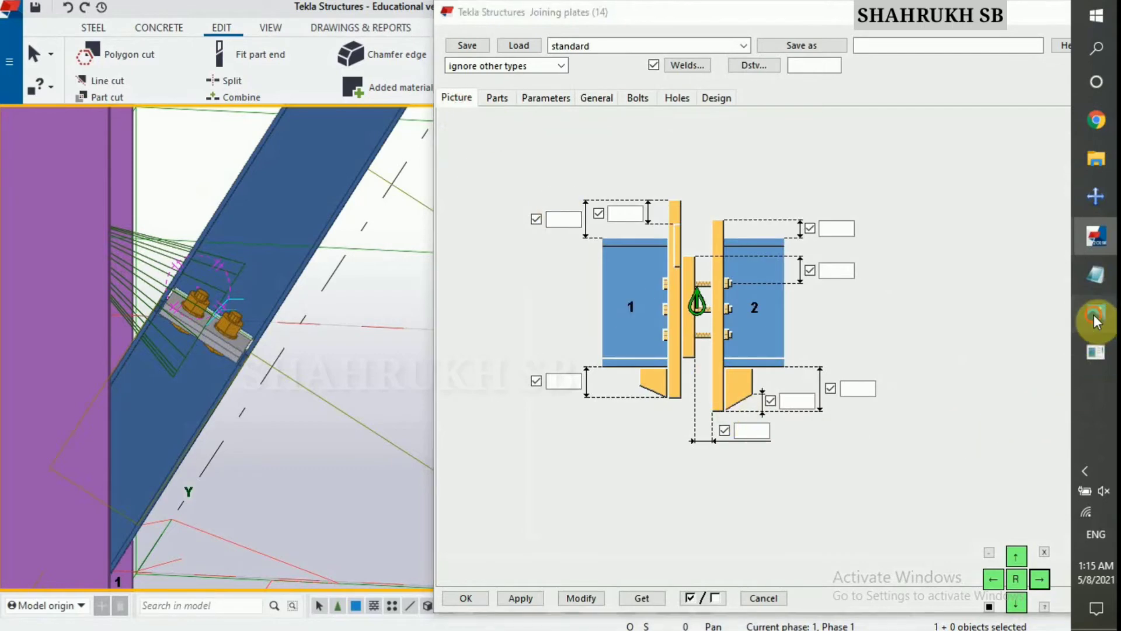
pyautogui.click(1096, 315)
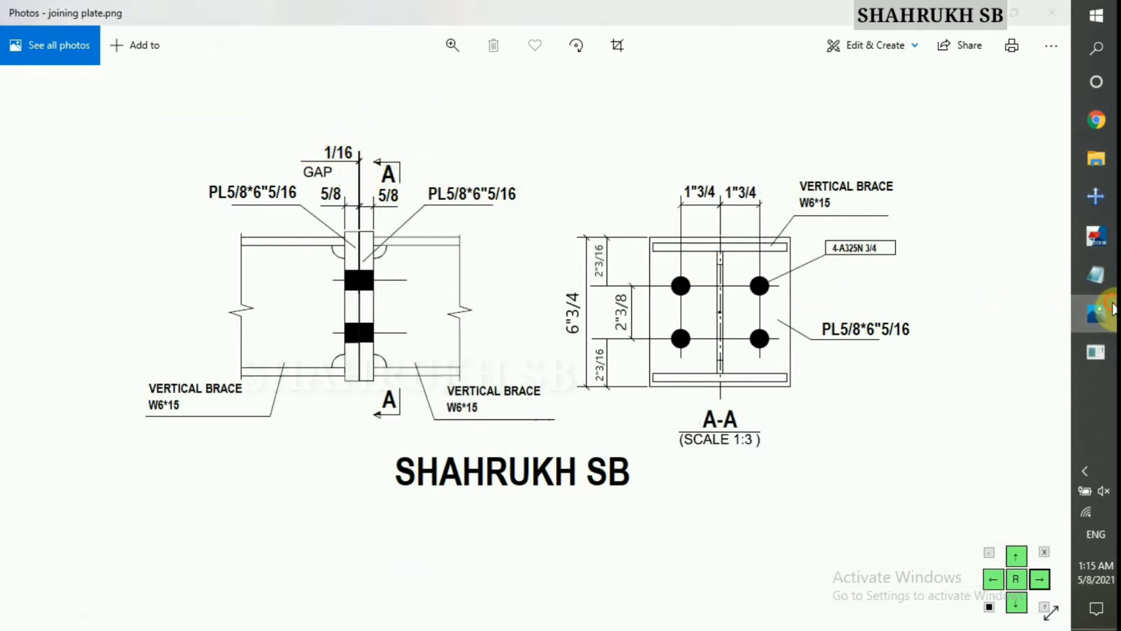
pyautogui.click(1096, 313)
pyautogui.click(749, 430)
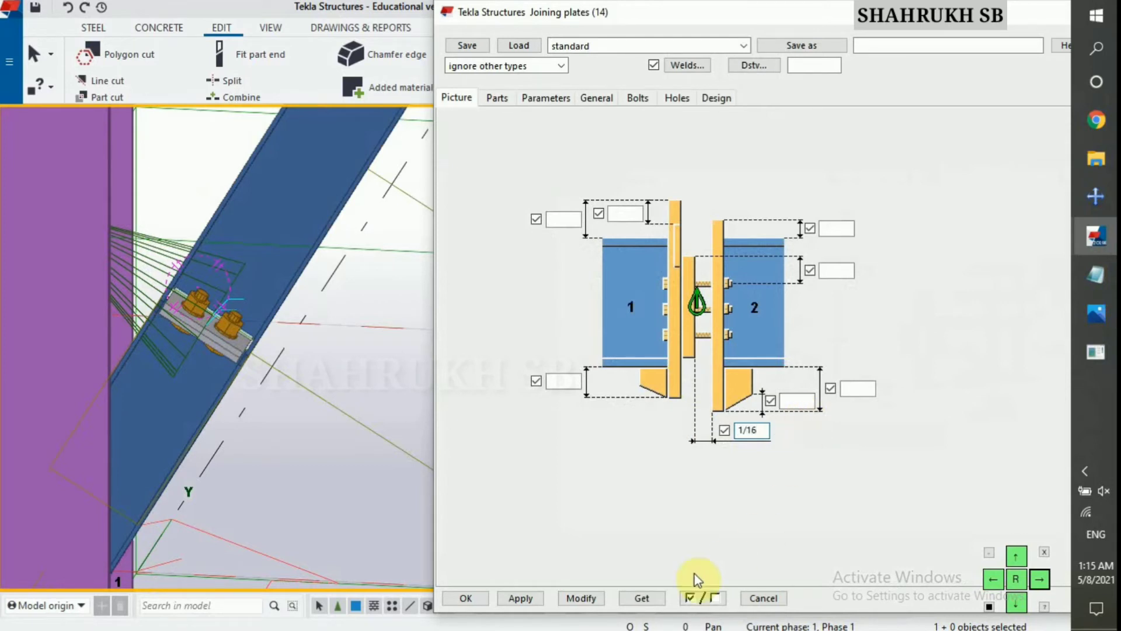
pyautogui.click(233, 347)
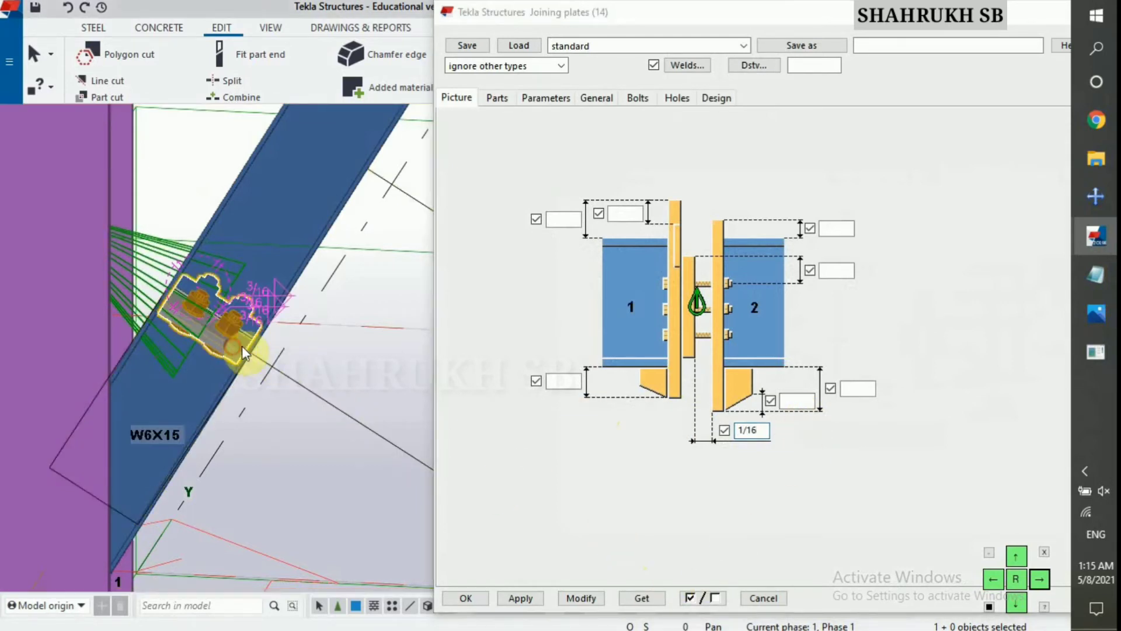
pyautogui.click(591, 596)
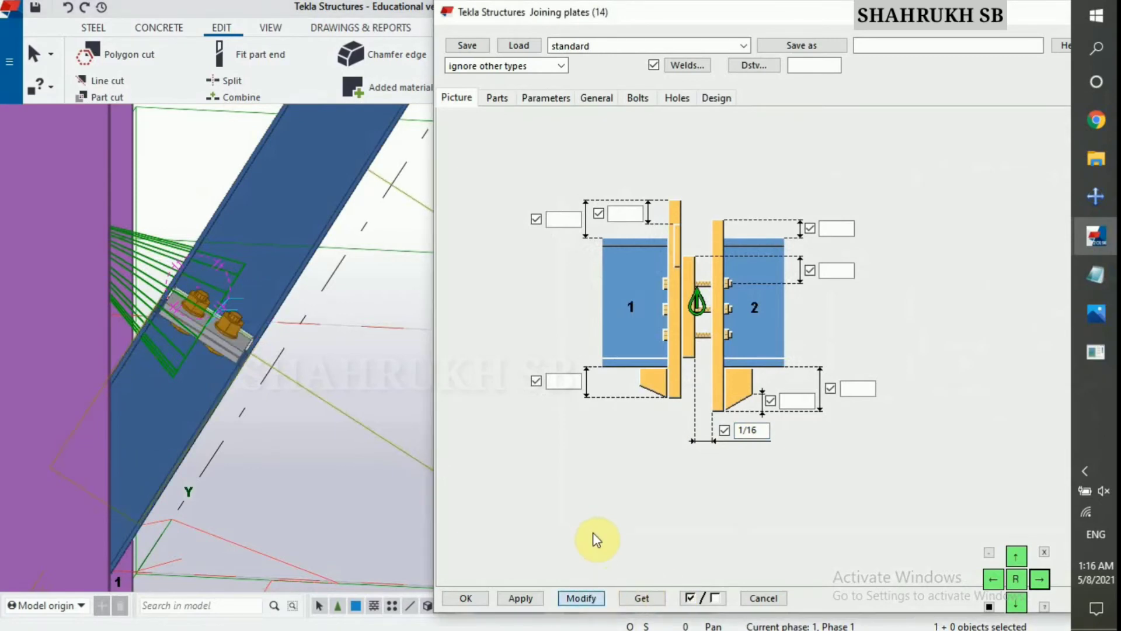
pyautogui.scroll(10, 220, 349)
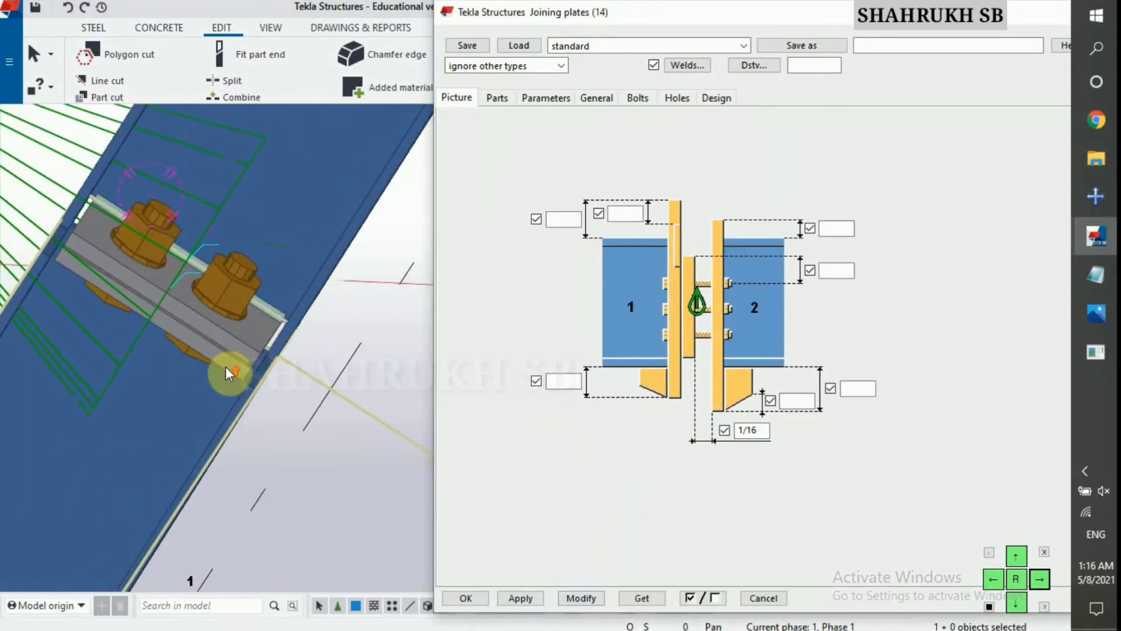
pyautogui.scroll(-5, 262, 361)
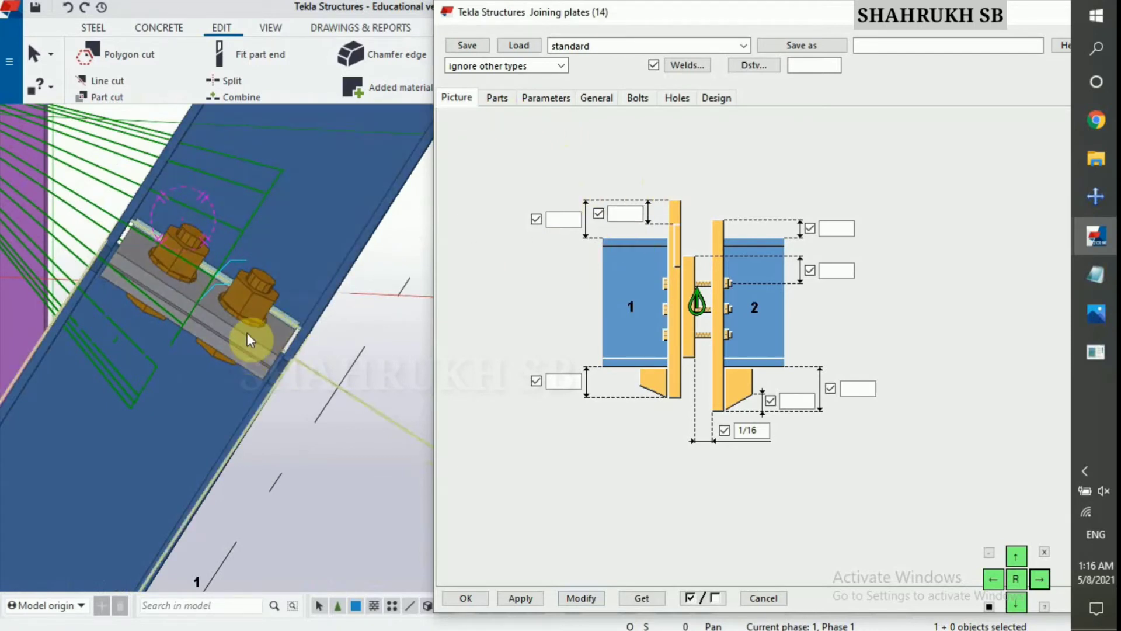
# Step: Set the secondary end plate's thickness to 5/8 and width to 6"5/16, following the reference drawing
pyautogui.click(496, 99)
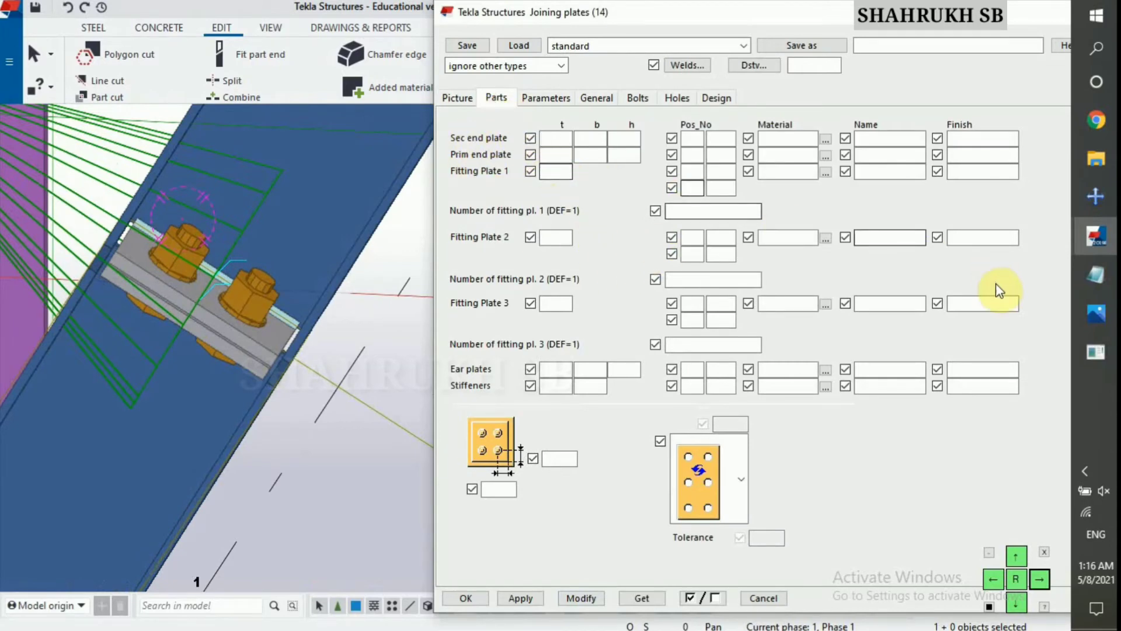
pyautogui.click(1091, 320)
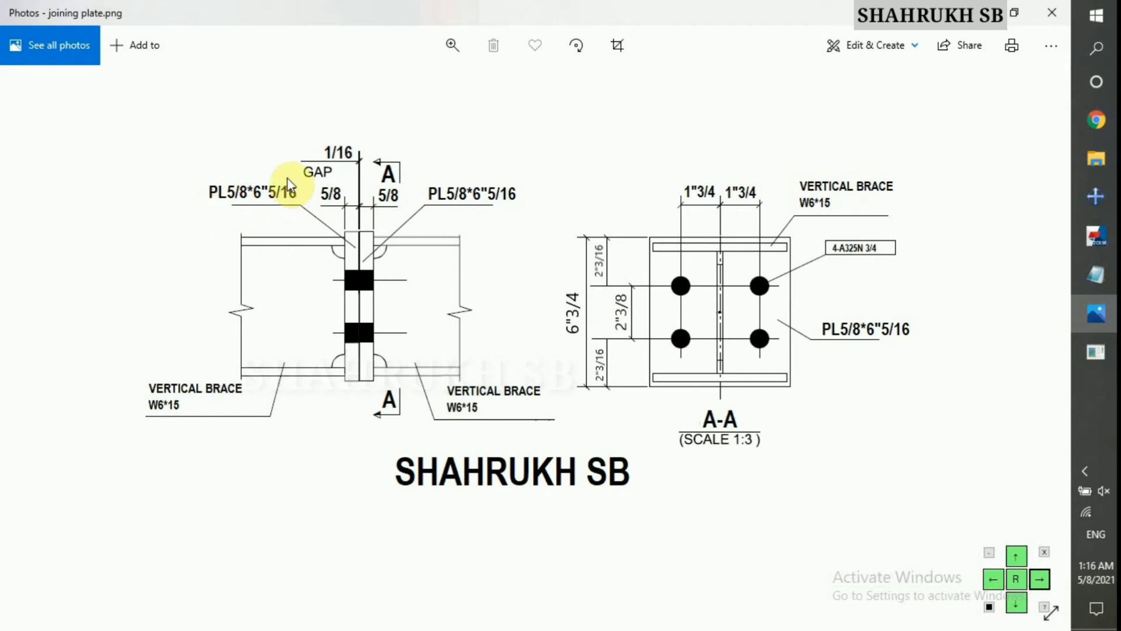
pyautogui.click(1080, 320)
pyautogui.click(555, 143)
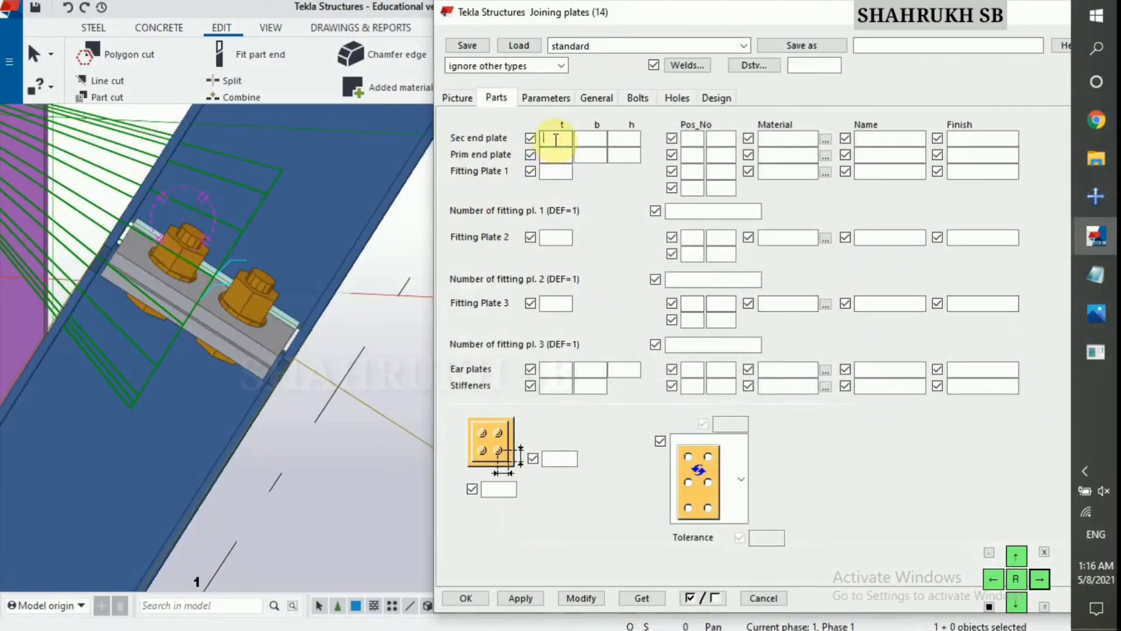
pyautogui.write('5/8')
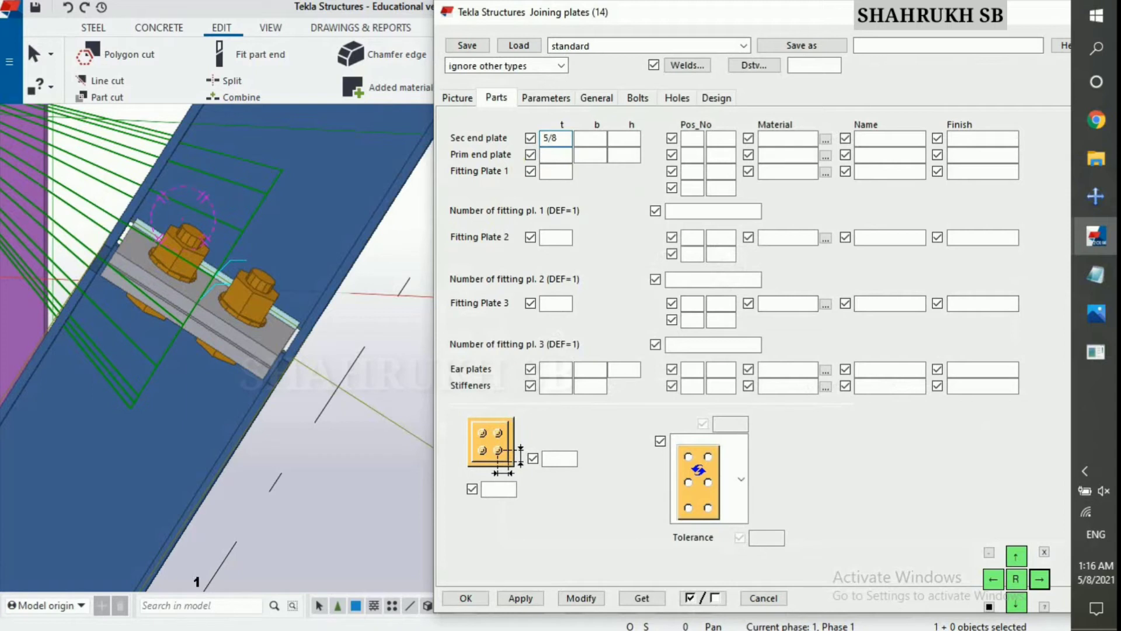
pyautogui.click(594, 138)
pyautogui.write("6'5/16")
# Step: Check the plate size in the drawing and give the primary end plate the same 5/8 thickness and 6"5/16 width
pyautogui.click(1095, 314)
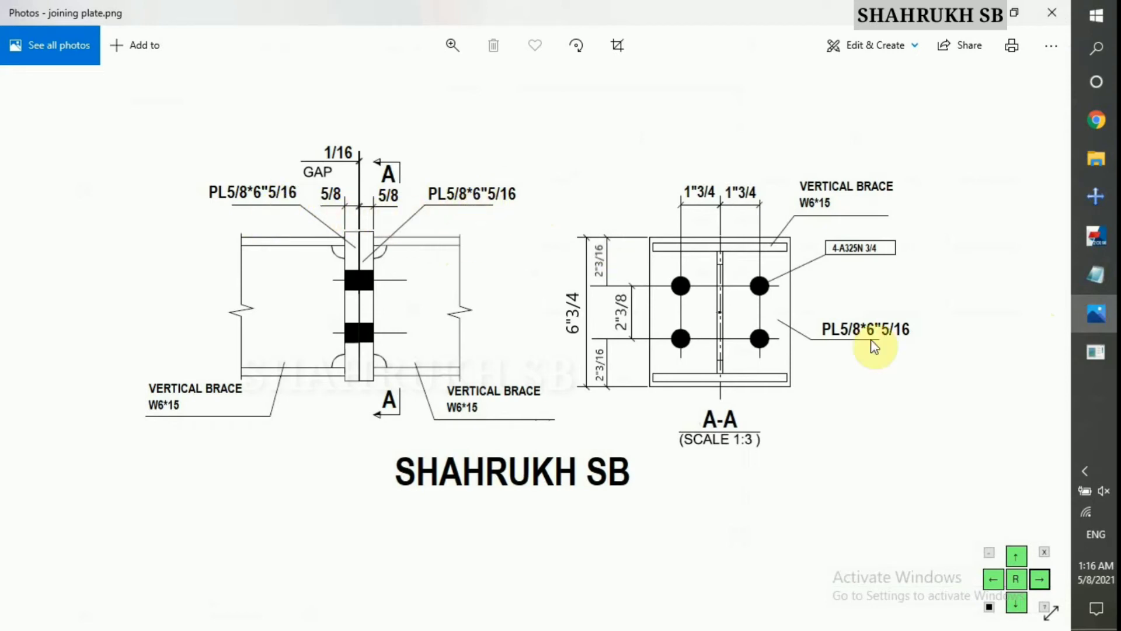
pyautogui.click(1088, 325)
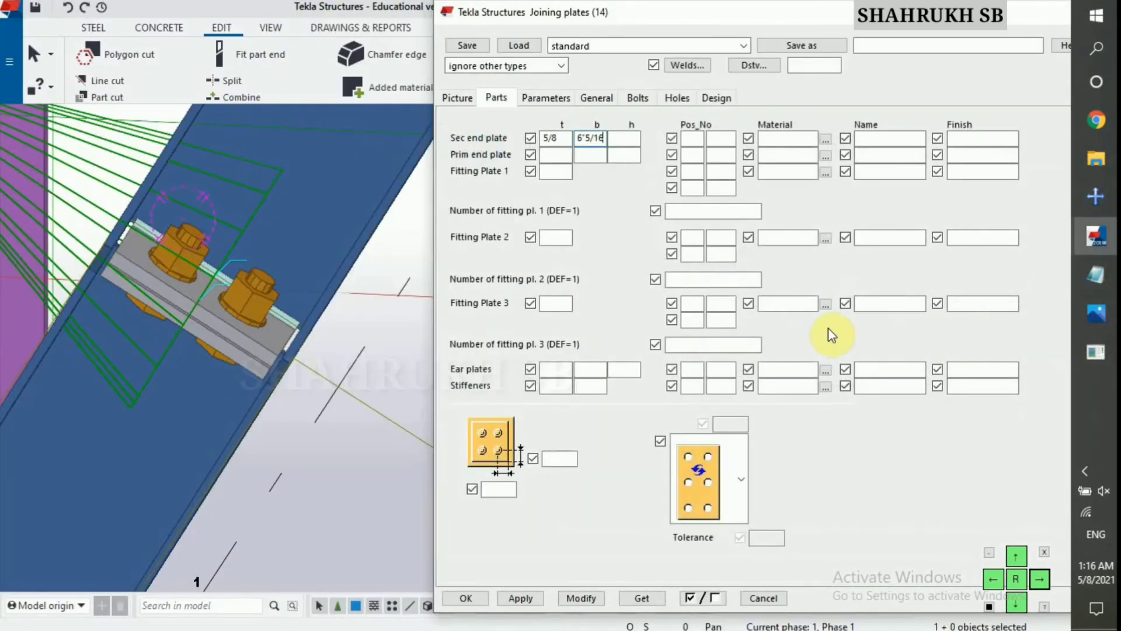
pyautogui.doubleClick(570, 139)
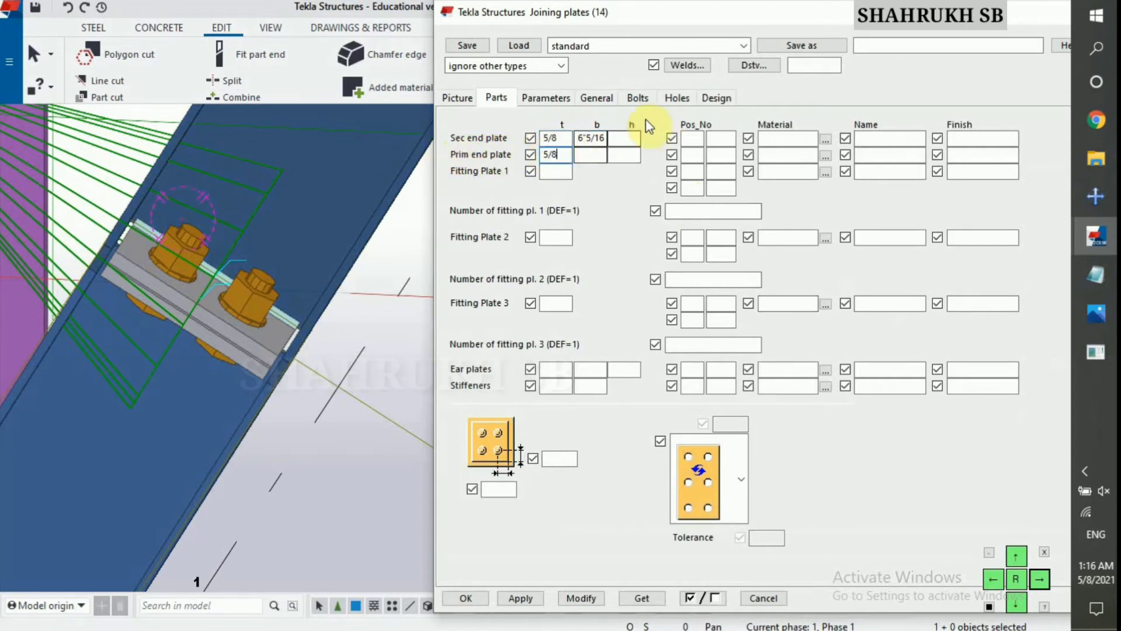
pyautogui.doubleClick(606, 138)
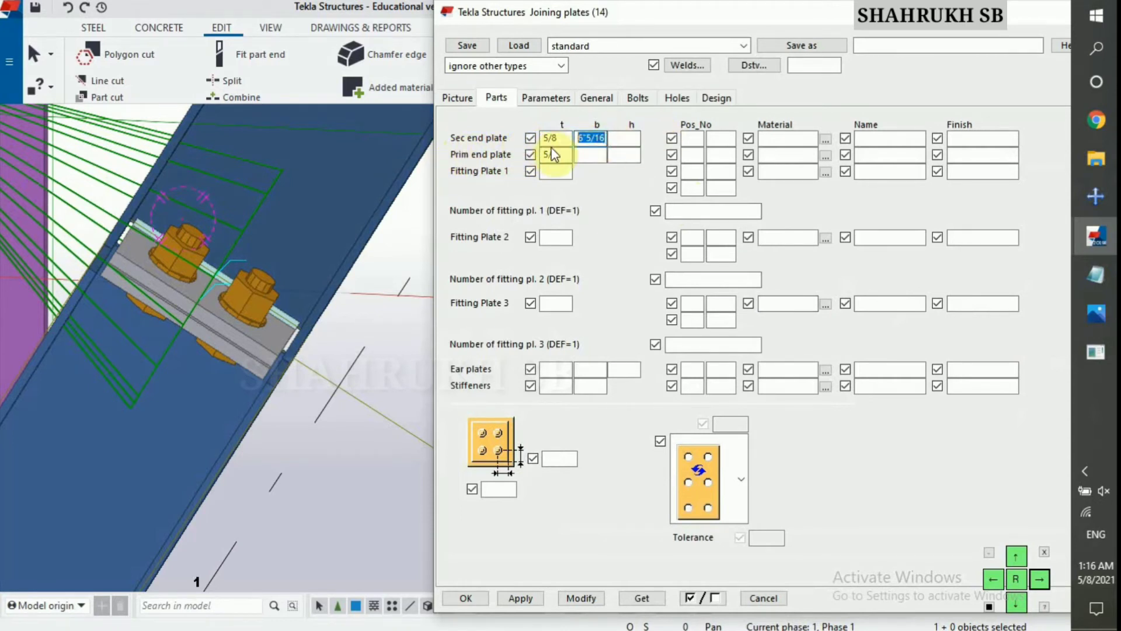
pyautogui.click(586, 155)
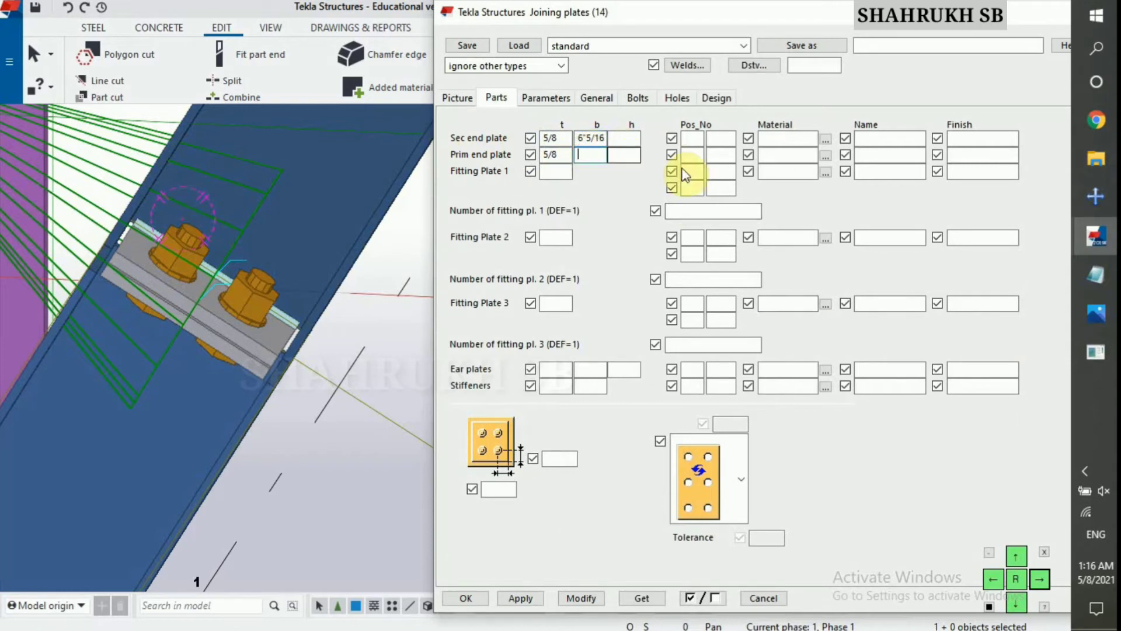
pyautogui.click(1096, 313)
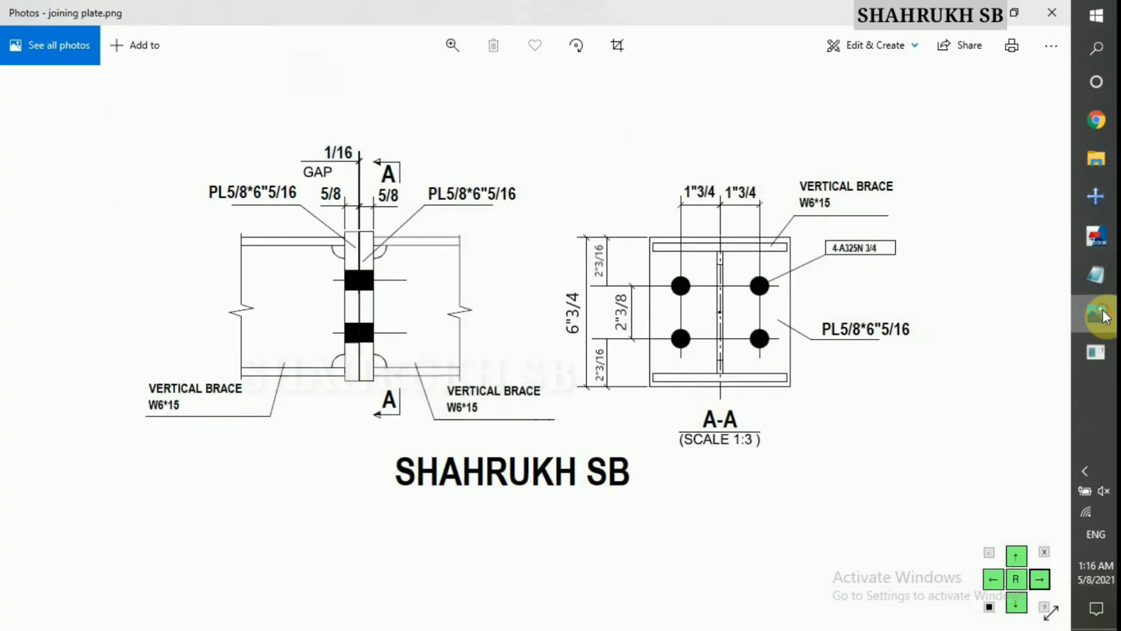
pyautogui.click(1098, 316)
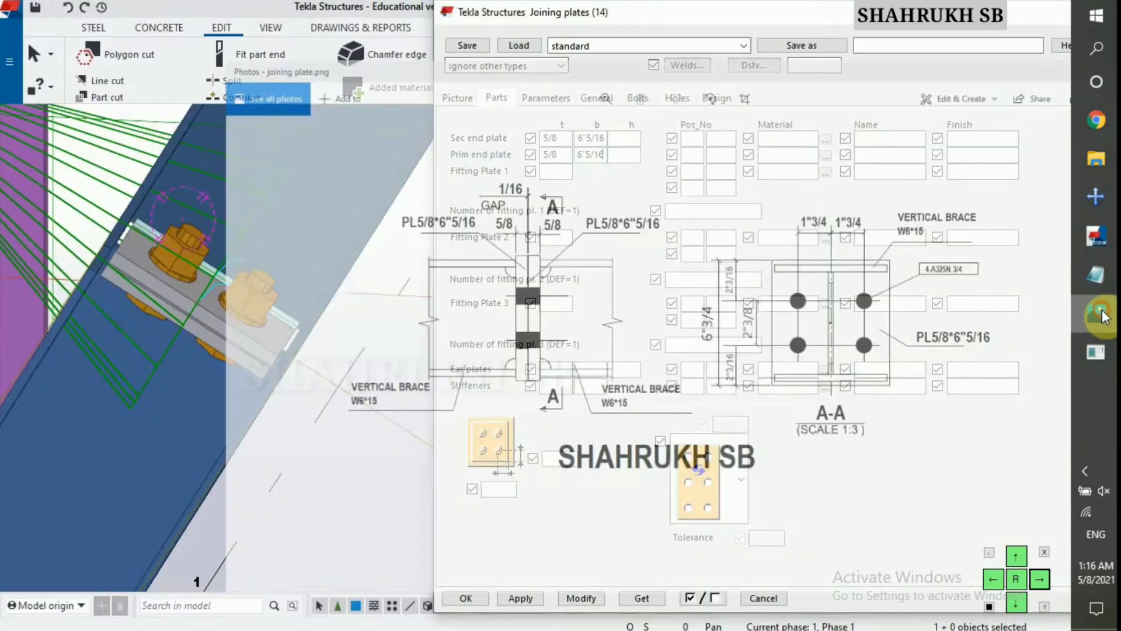
# Step: Set the secondary end plate's position number to prefix P and start number 1
pyautogui.click(691, 138)
pyautogui.write('P')
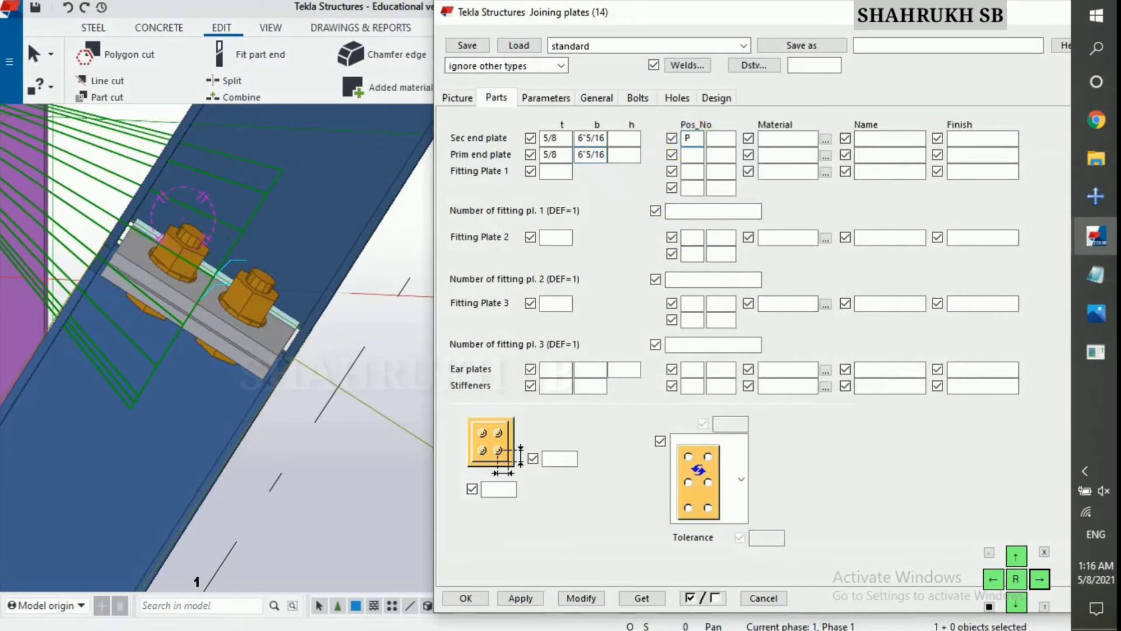
pyautogui.click(712, 139)
pyautogui.write('1')
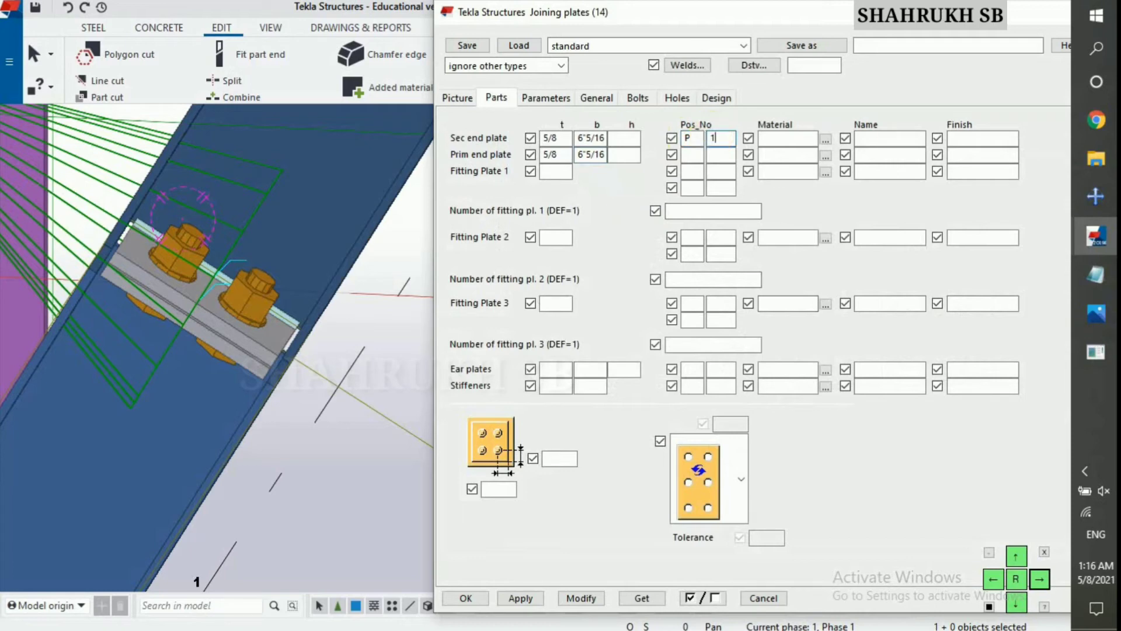
# Step: Assign steel grade A36 to the secondary end plate from the material catalog and name the plate END PLATE
pyautogui.click(823, 139)
pyautogui.click(131, 236)
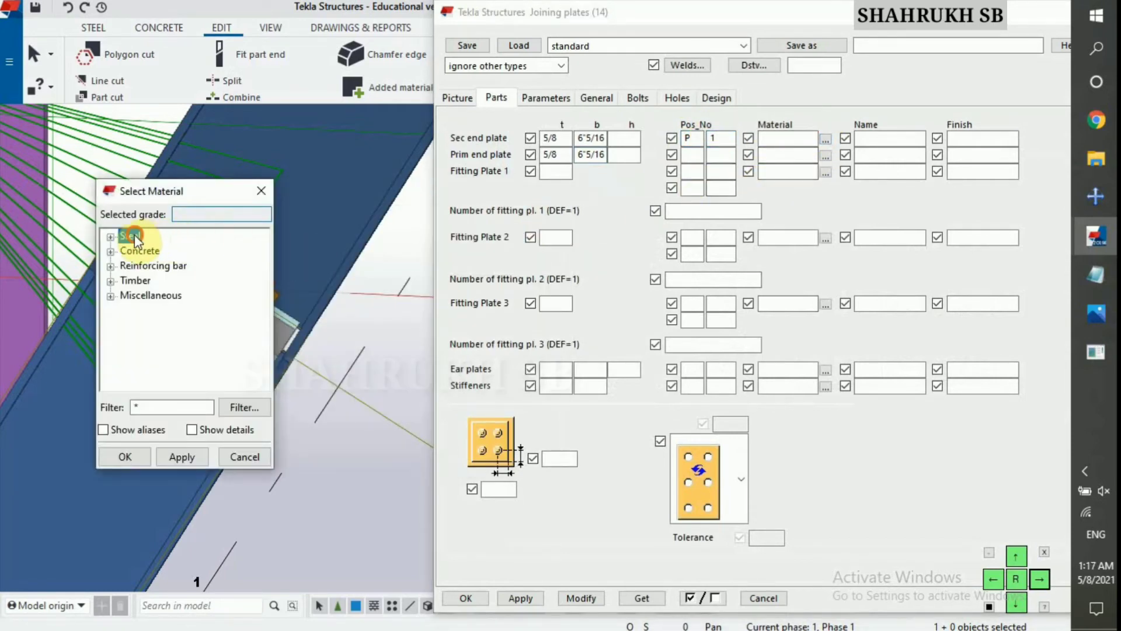
pyautogui.doubleClick(131, 236)
pyautogui.scroll(-2, 145, 281)
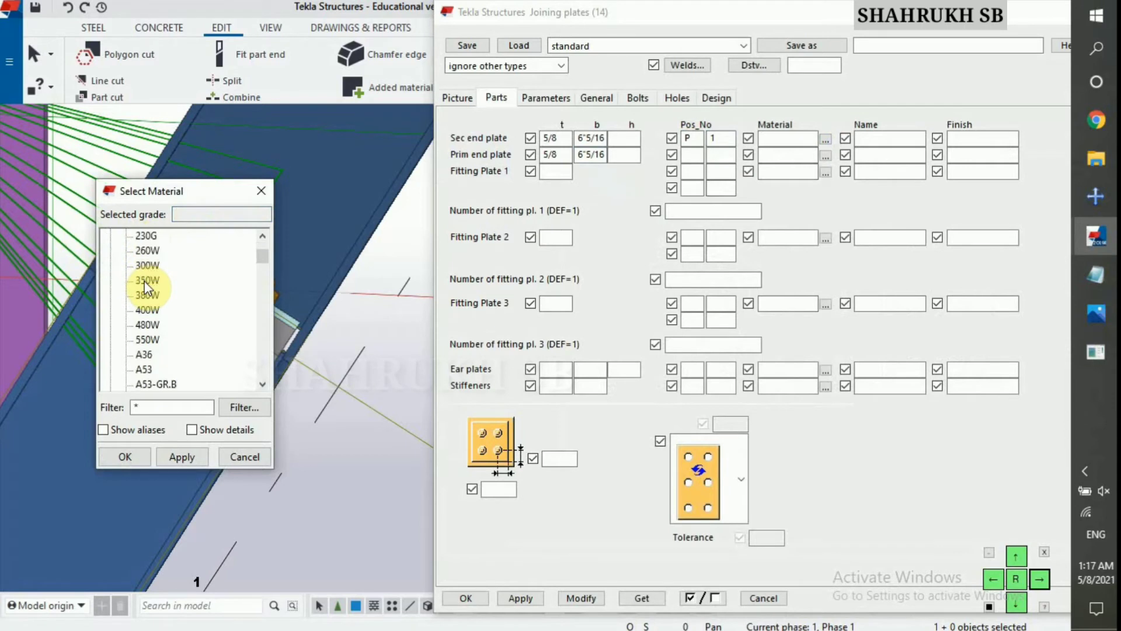
pyautogui.doubleClick(142, 354)
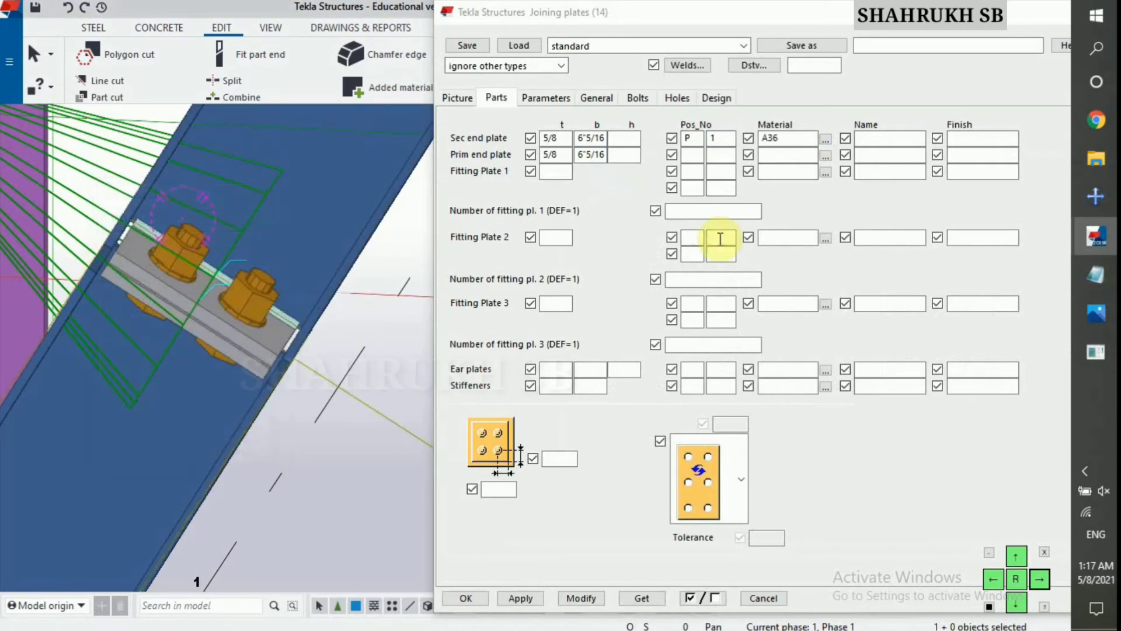
pyautogui.click(779, 138)
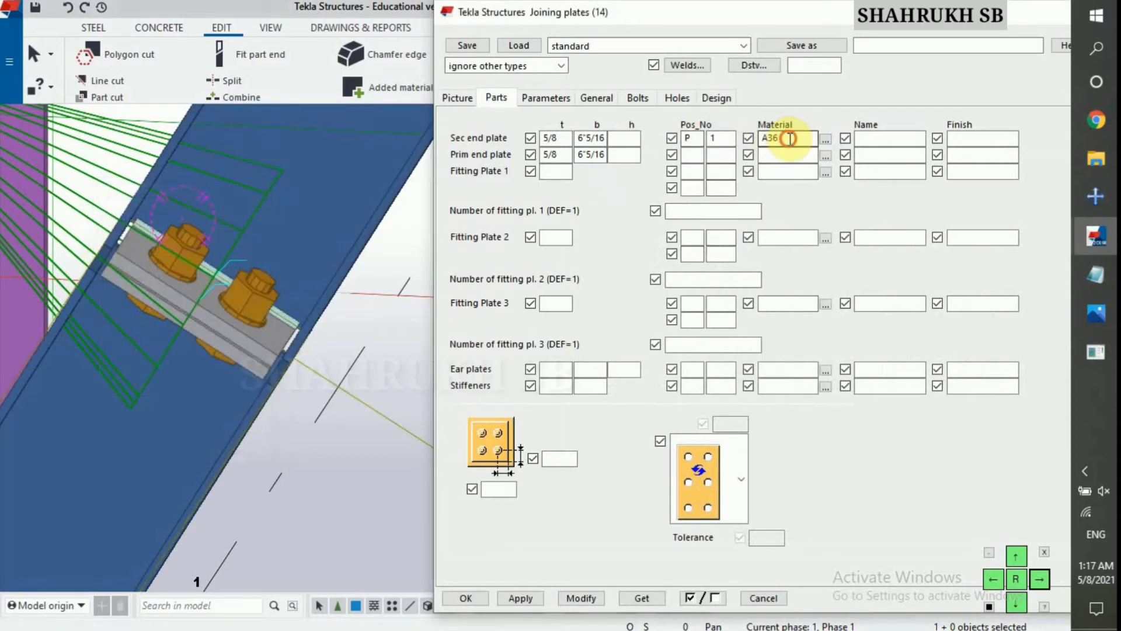
pyautogui.click(888, 139)
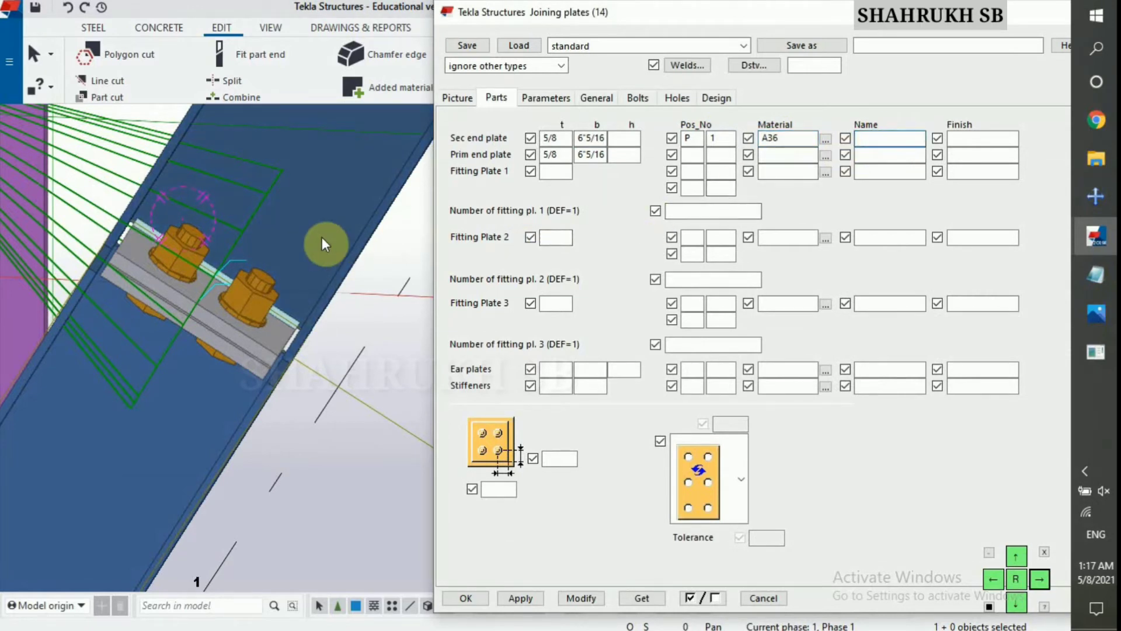
pyautogui.write('END PLATE')
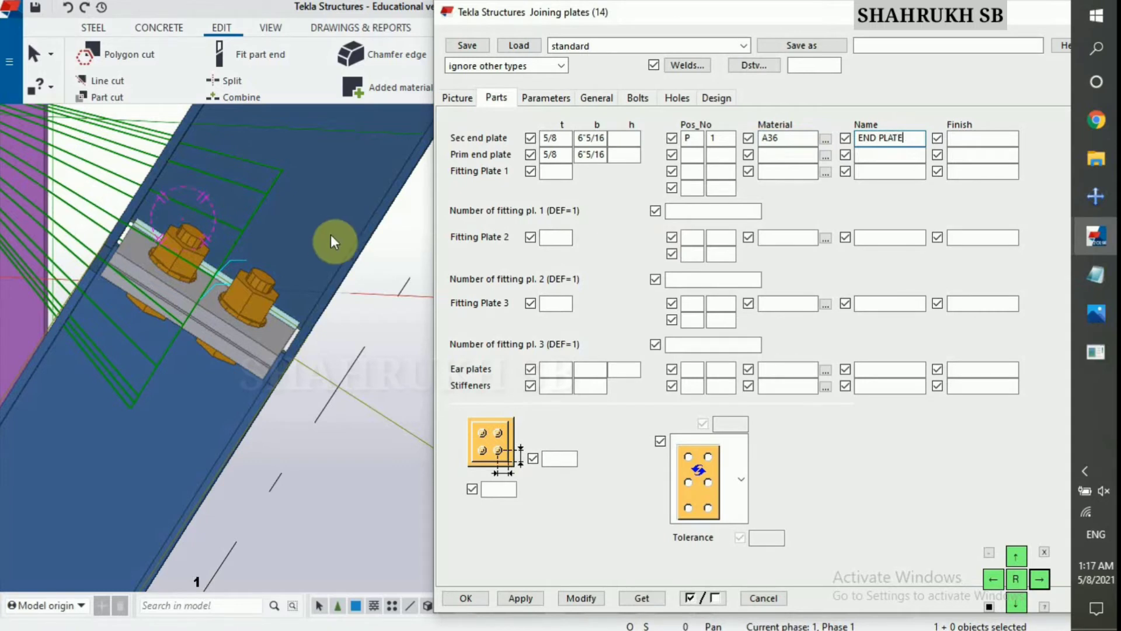
# Step: Give the primary end plate the same position number, prefix P and start number 1
pyautogui.doubleClick(689, 138)
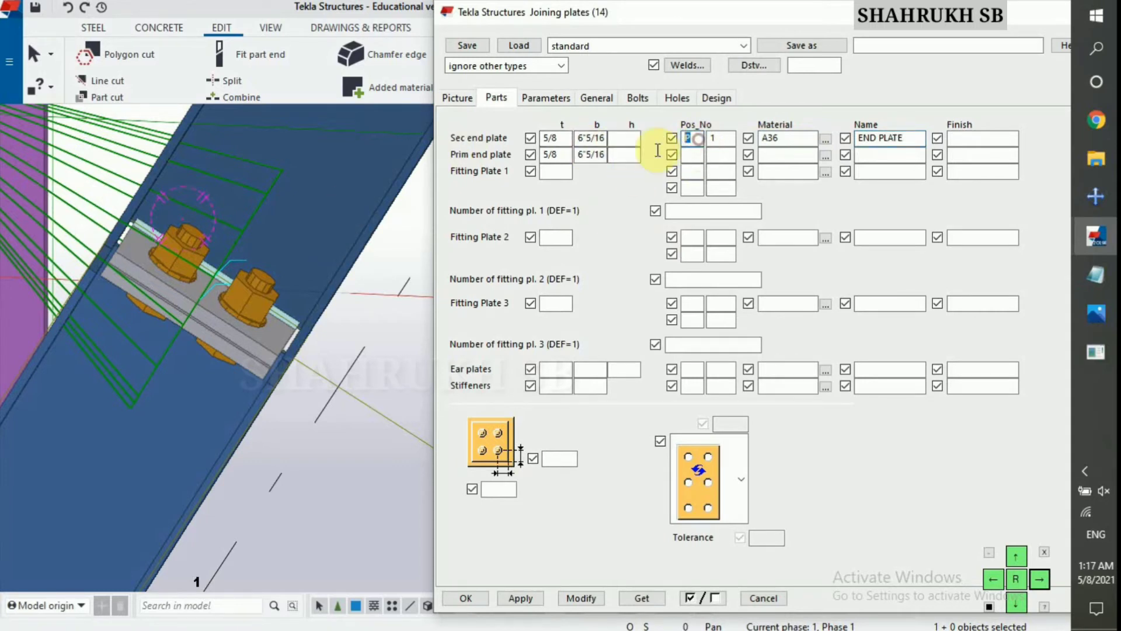
pyautogui.click(688, 155)
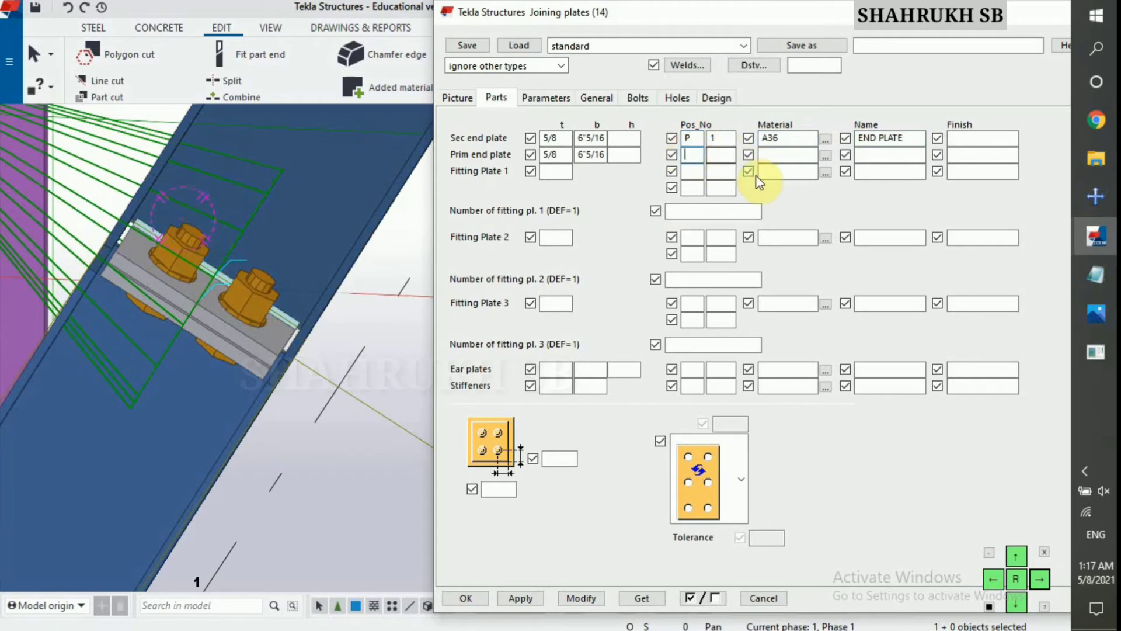
pyautogui.write('P')
pyautogui.press('Tab')
pyautogui.write('1')
# Step: Copy the material A36 and the name END PLATE from the secondary to the primary end plate
pyautogui.doubleClick(779, 138)
pyautogui.hotkey('ctrl', 'c')
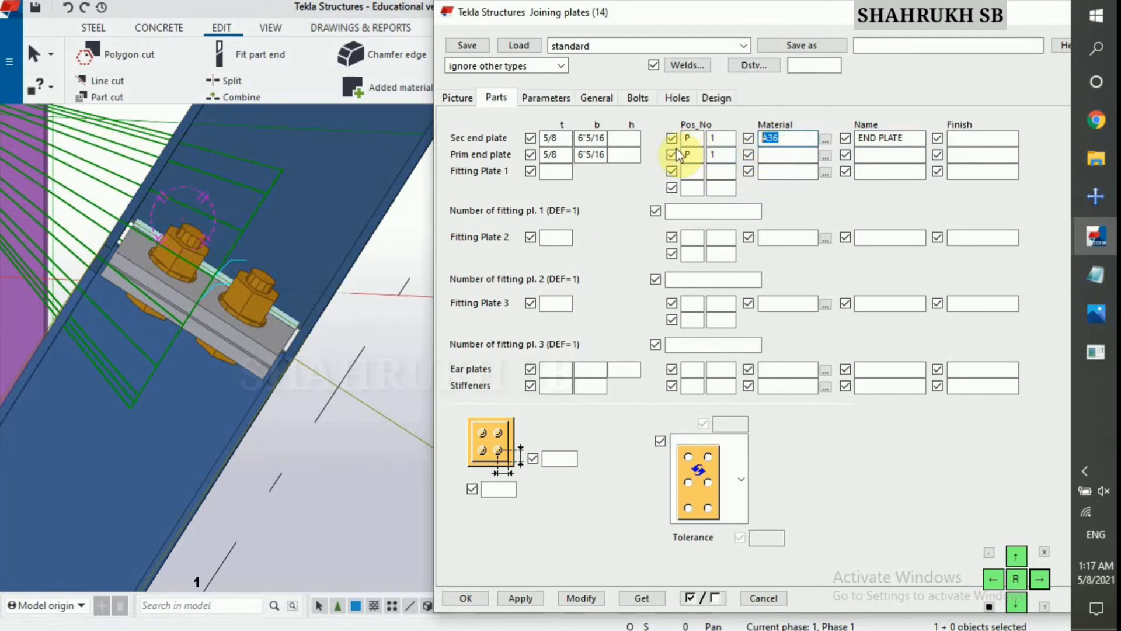
pyautogui.click(771, 153)
pyautogui.hotkey('ctrl', 'v')
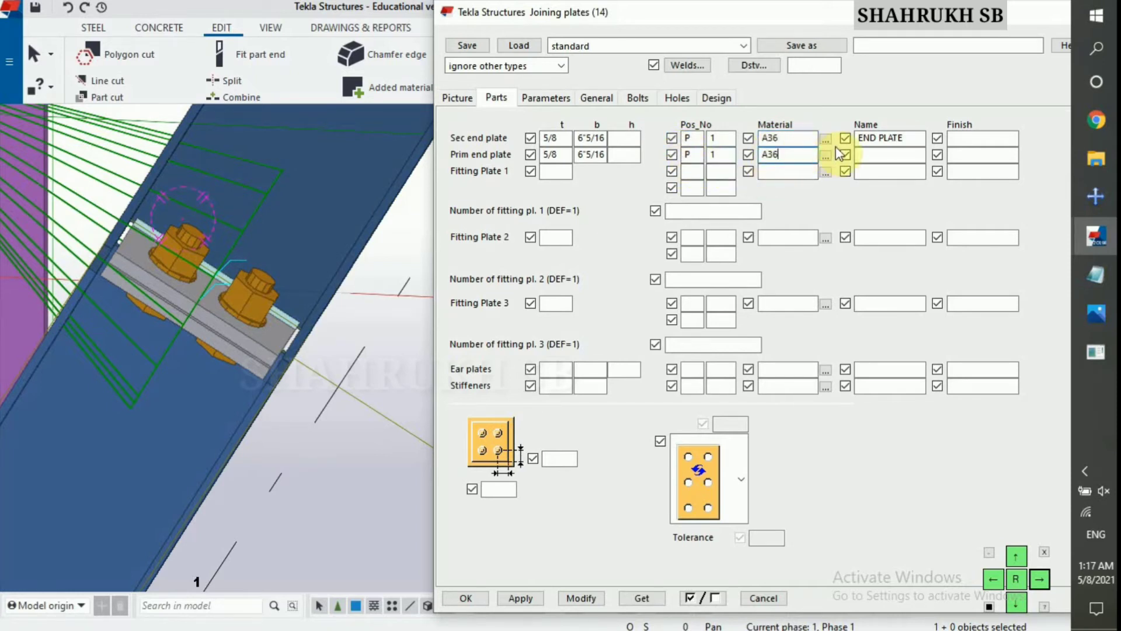
pyautogui.doubleClick(907, 137)
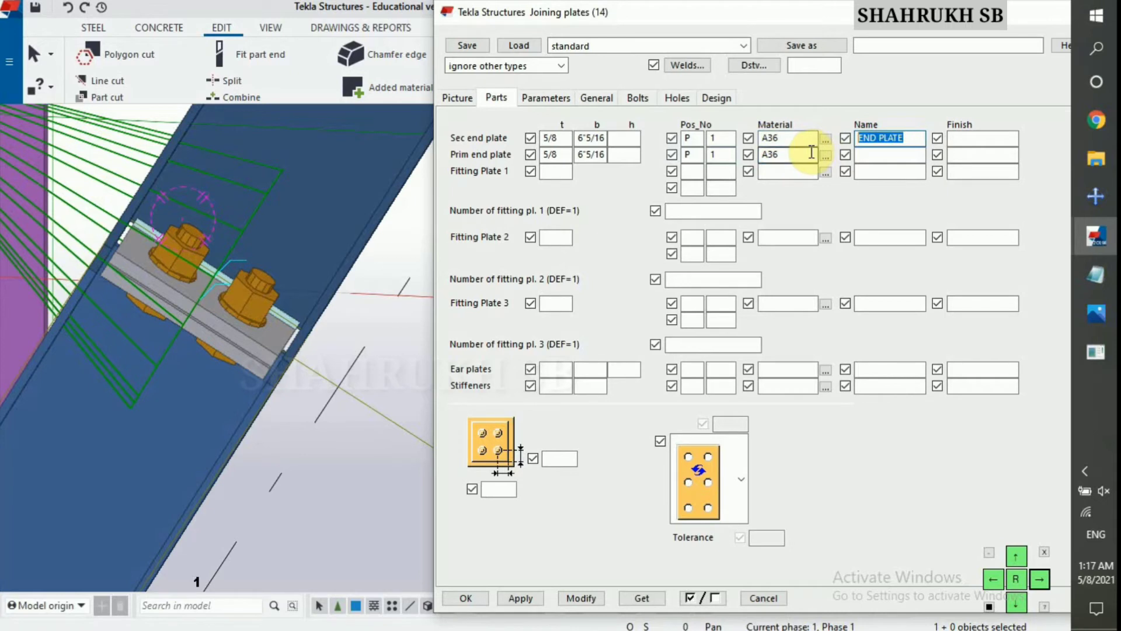
pyautogui.click(874, 156)
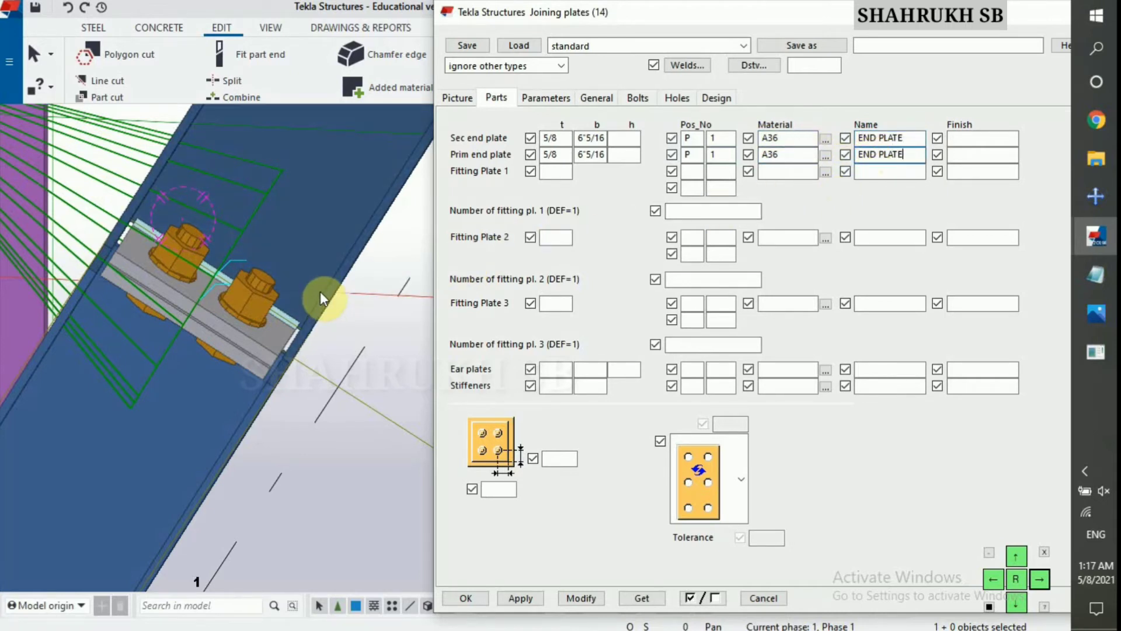
# Step: Select the joining plates connection on the brace in the model and modify it with the new end plate properties
pyautogui.scroll(-3, 320, 292)
pyautogui.click(239, 303)
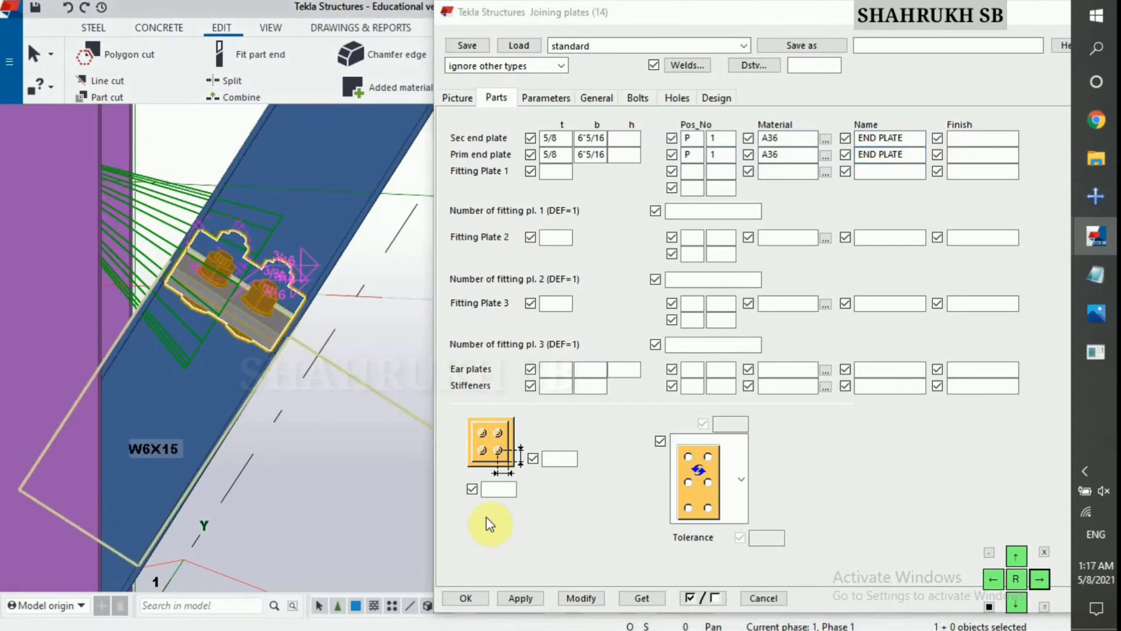
pyautogui.click(581, 598)
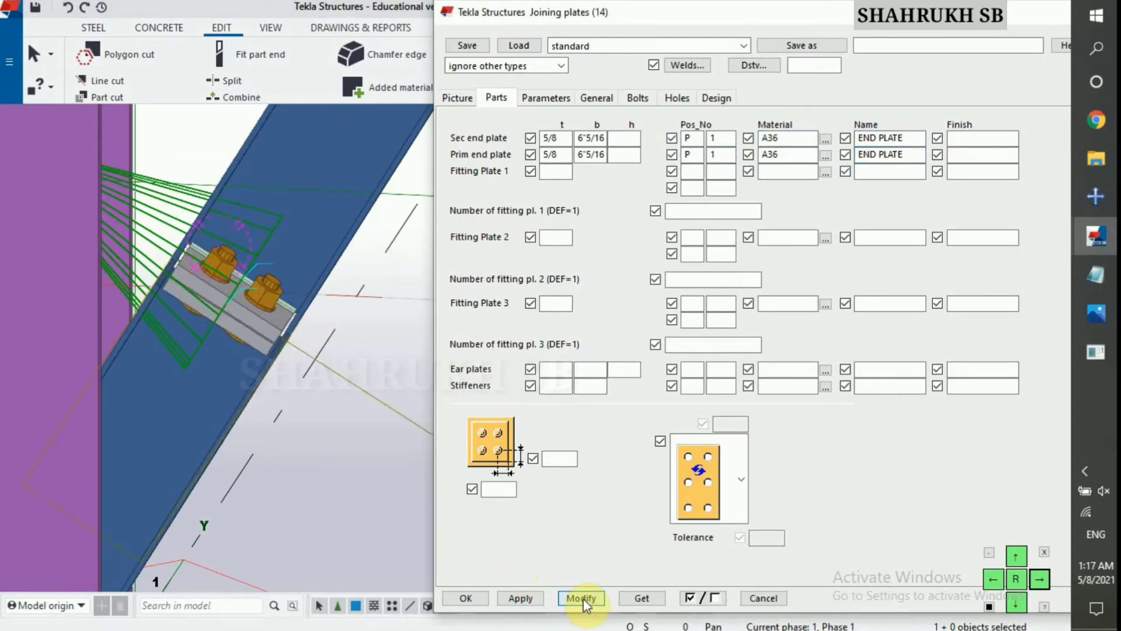
pyautogui.scroll(5, 300, 358)
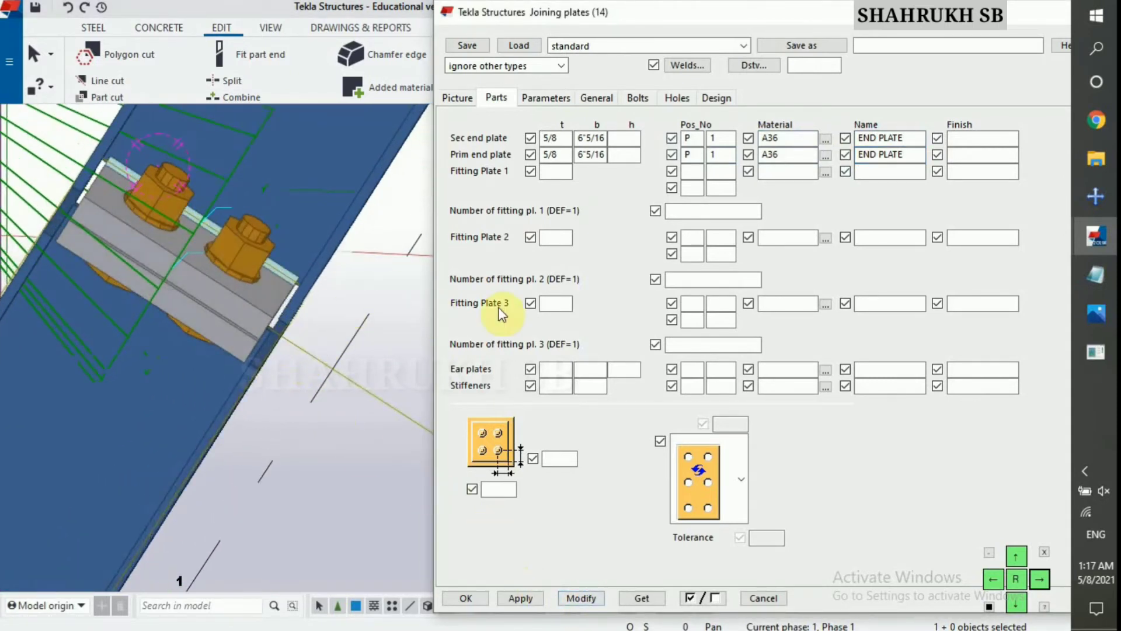
# Step: Check the bolt callout in the joining plate.png drawing and set the bolt size to 3/4 and the bolt standard to A325N
pyautogui.click(540, 98)
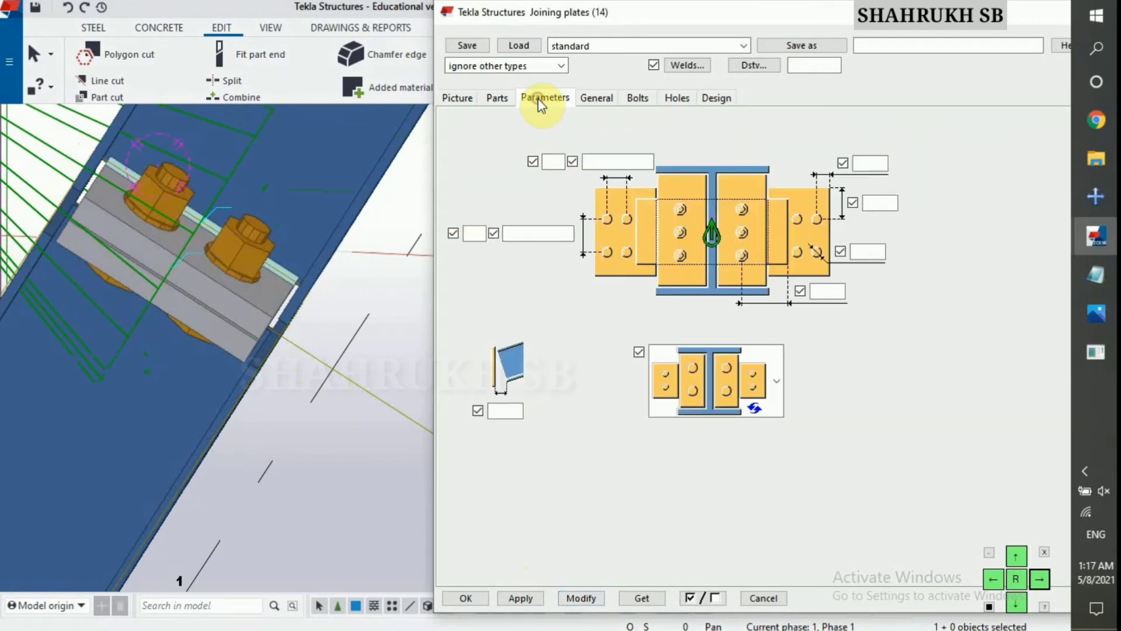
pyautogui.click(593, 99)
pyautogui.click(631, 99)
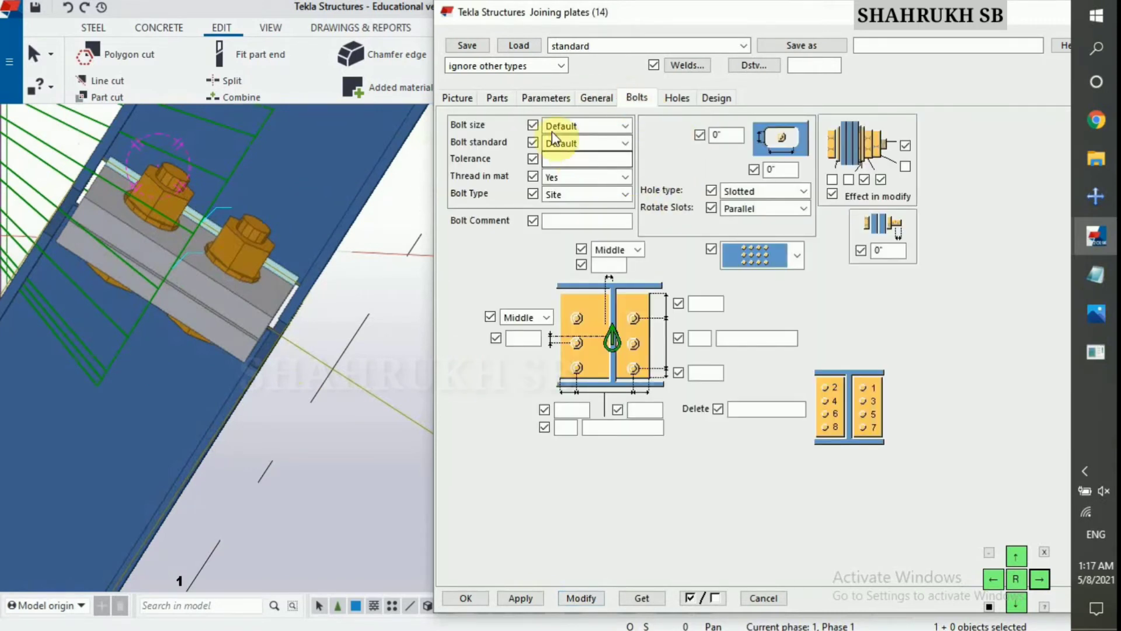
pyautogui.click(1096, 313)
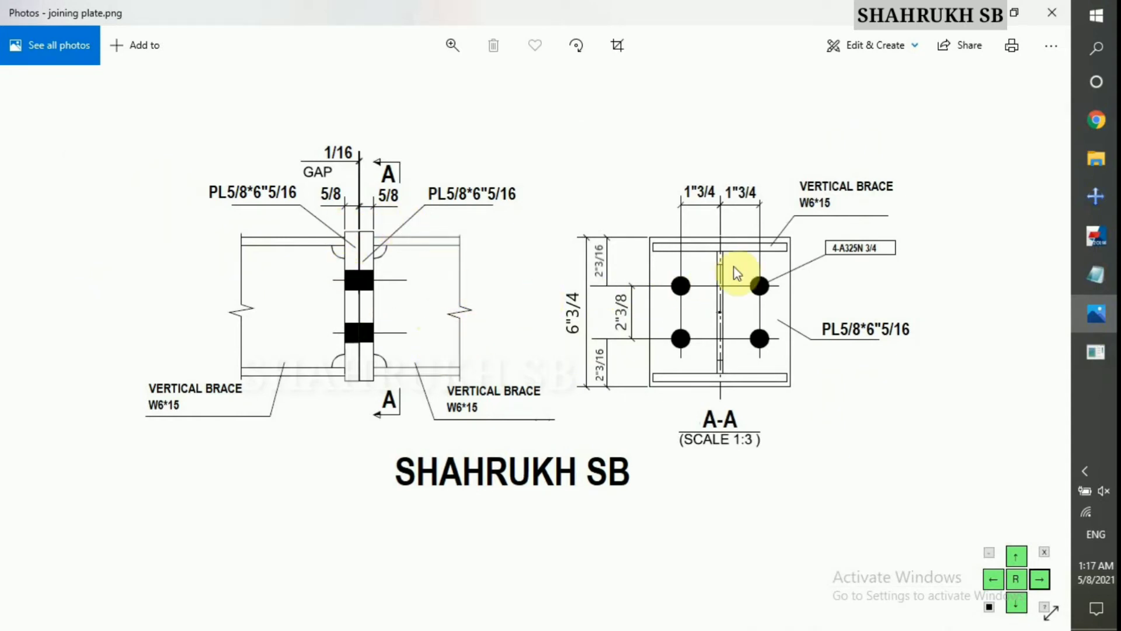
pyautogui.scroll(3, 851, 272)
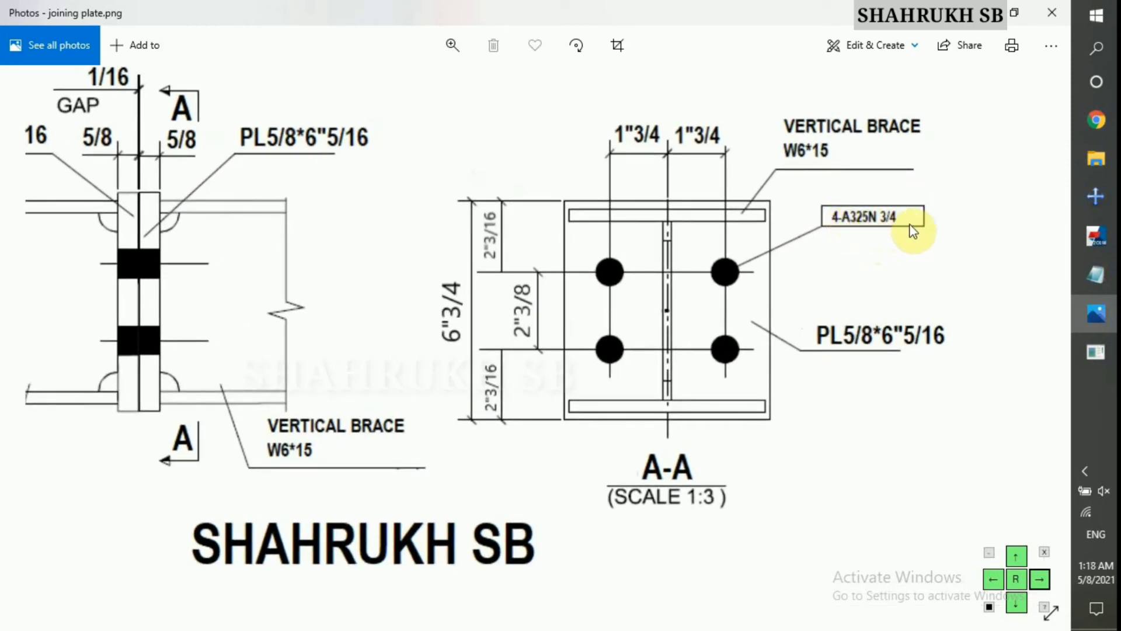
pyautogui.scroll(-3, 835, 305)
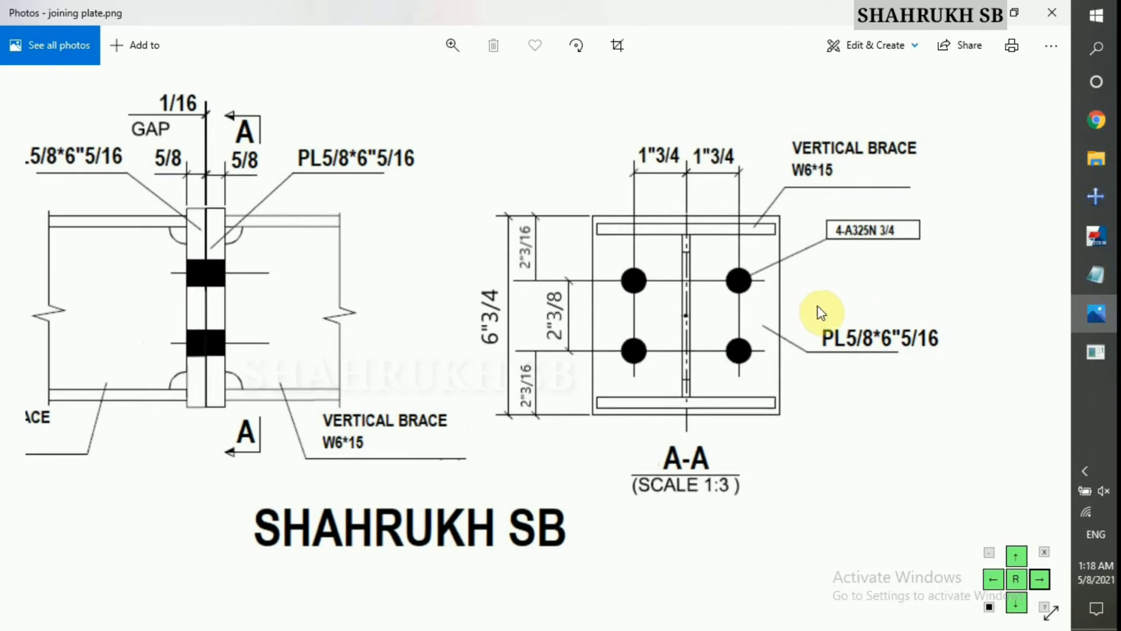
pyautogui.click(1102, 327)
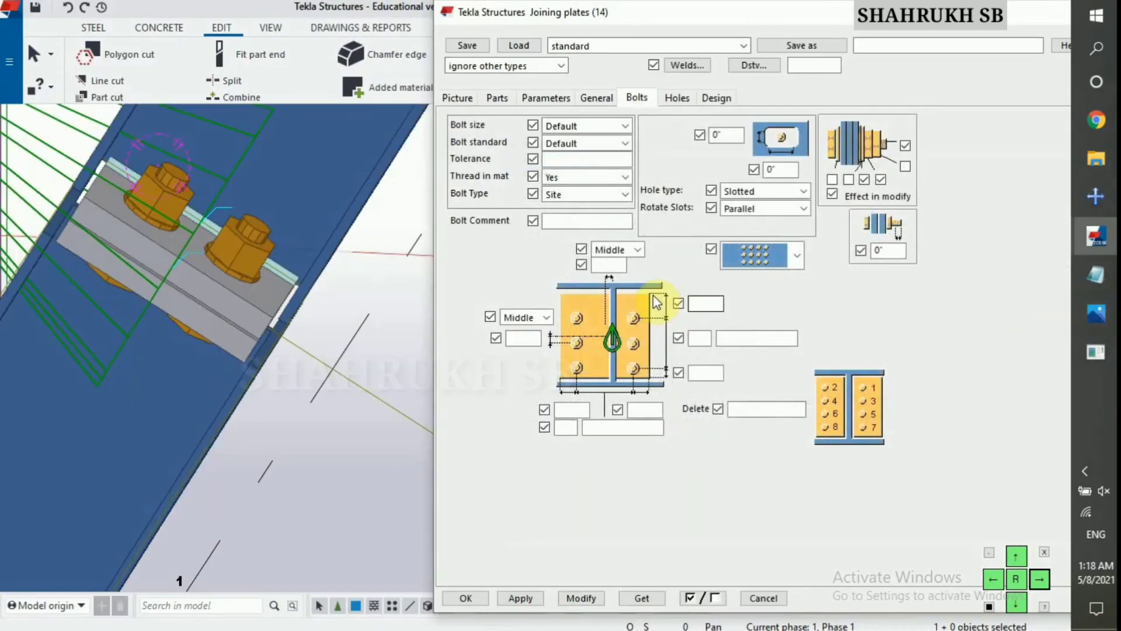
pyautogui.click(570, 126)
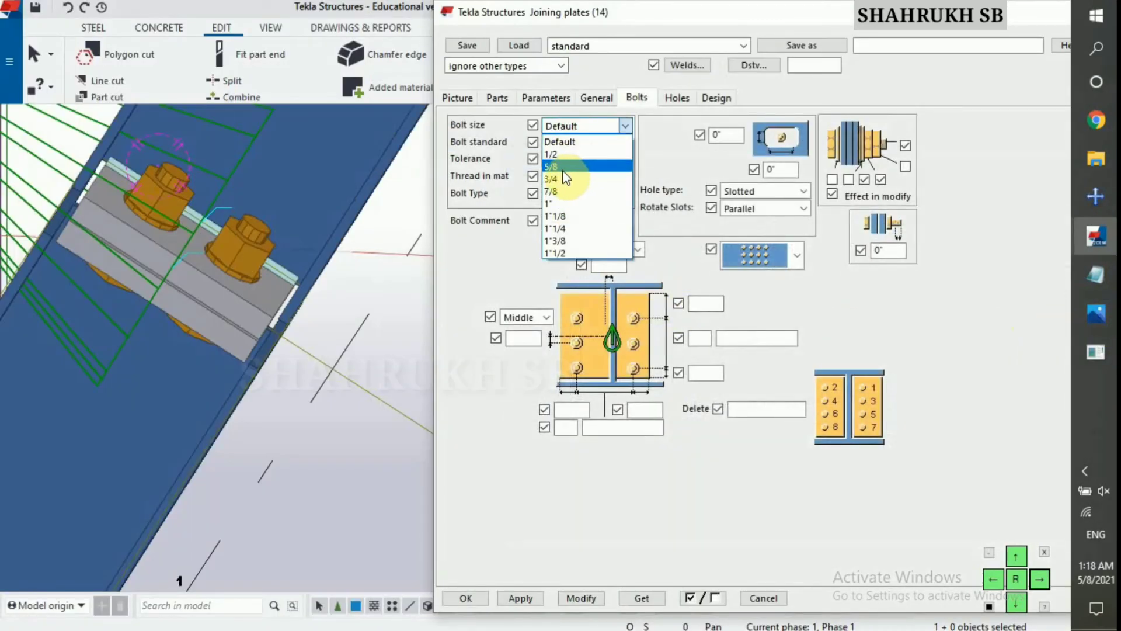
pyautogui.click(563, 170)
pyautogui.click(582, 145)
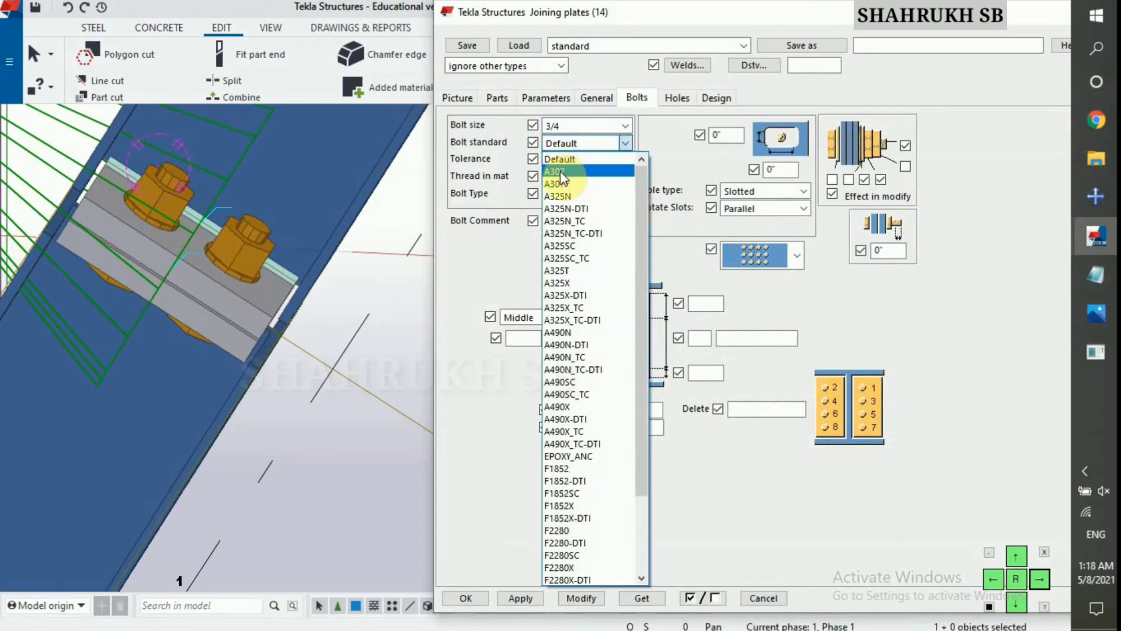
pyautogui.click(556, 196)
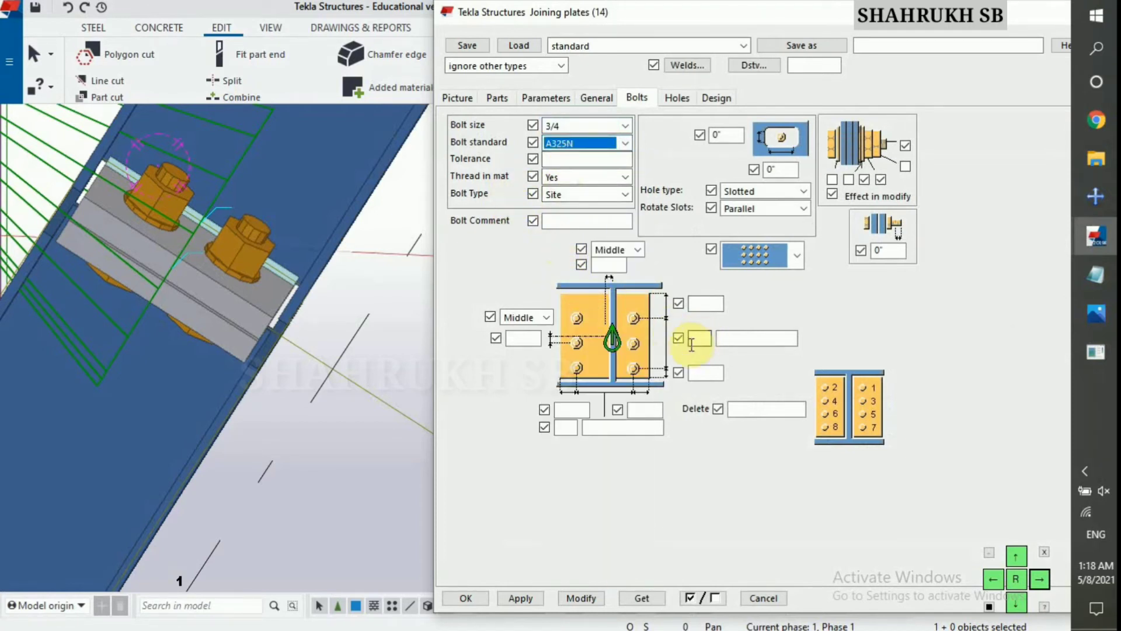
# Step: Following the drawing, set the vertical bolt layout to 2 rows with a spacing of 2"3/8
pyautogui.click(1095, 315)
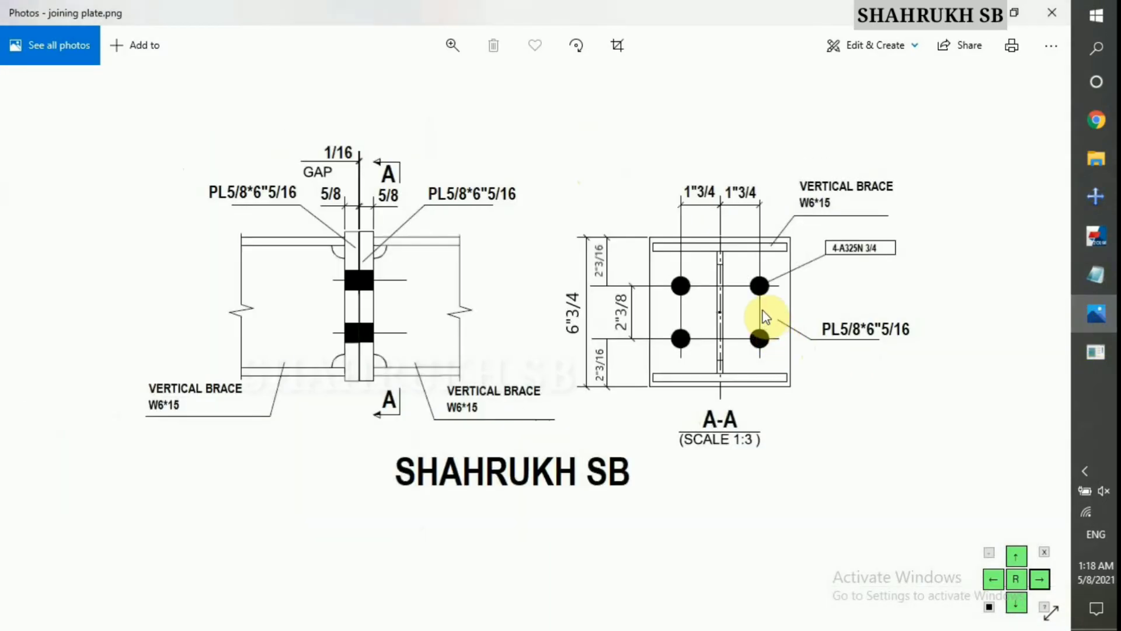
pyautogui.click(1086, 315)
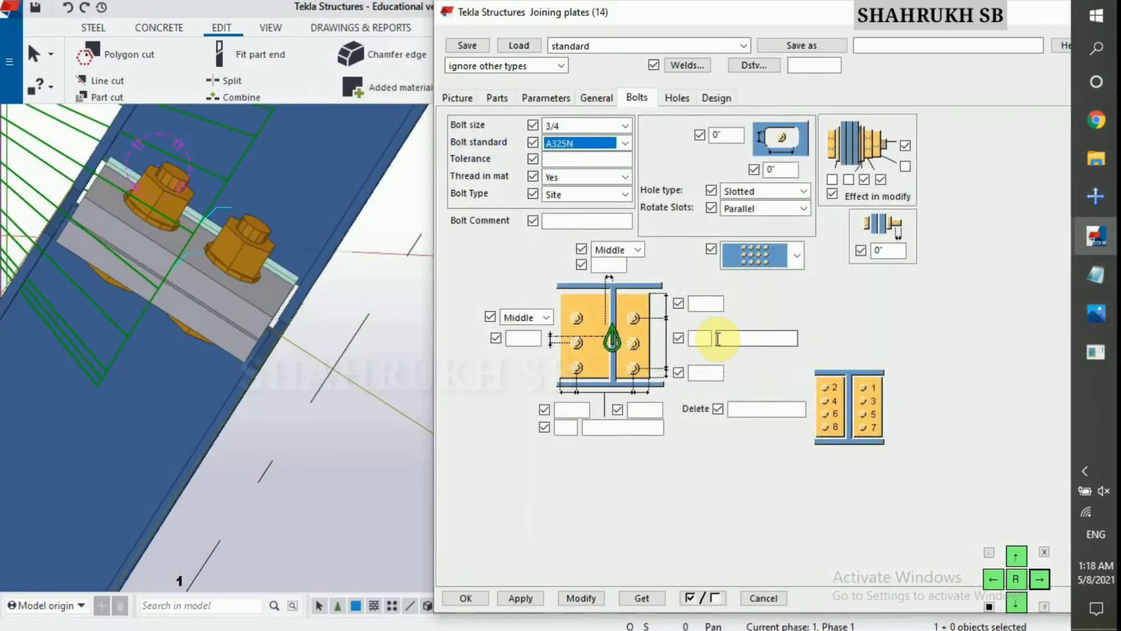
pyautogui.click(696, 338)
pyautogui.write('2')
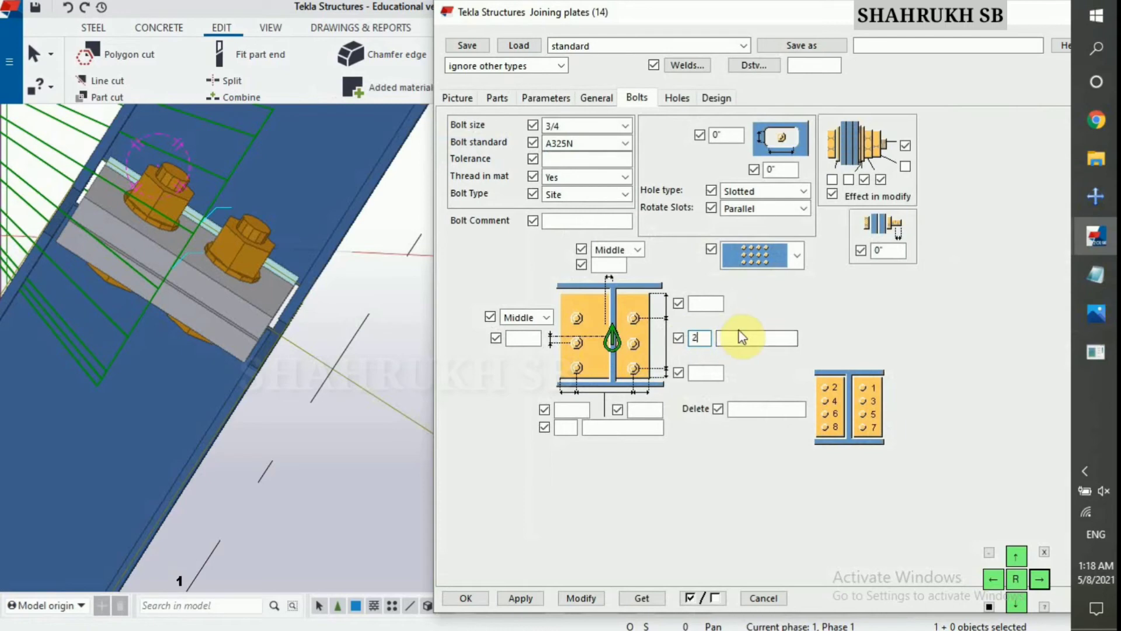
pyautogui.press('Tab')
pyautogui.click(1102, 332)
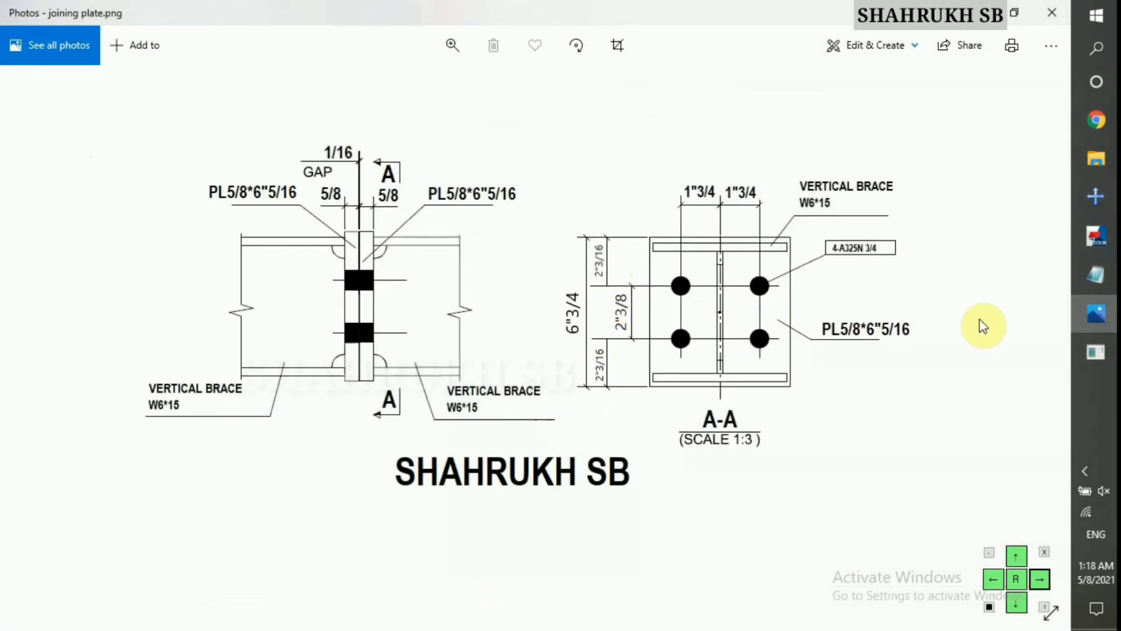
pyautogui.click(1096, 313)
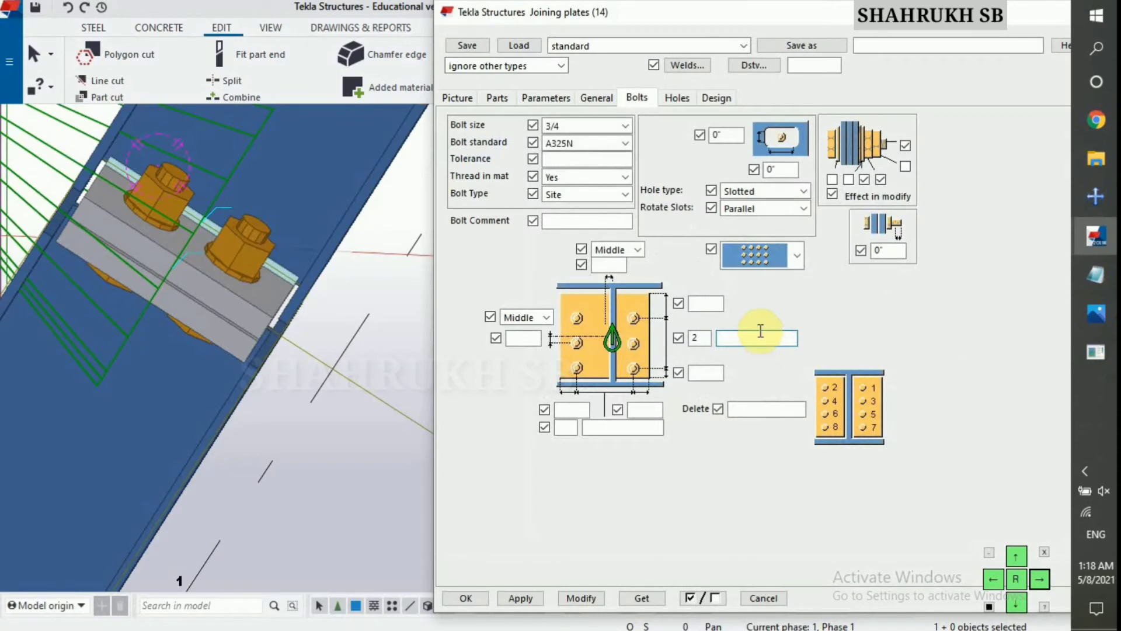
pyautogui.write('2*3/8')
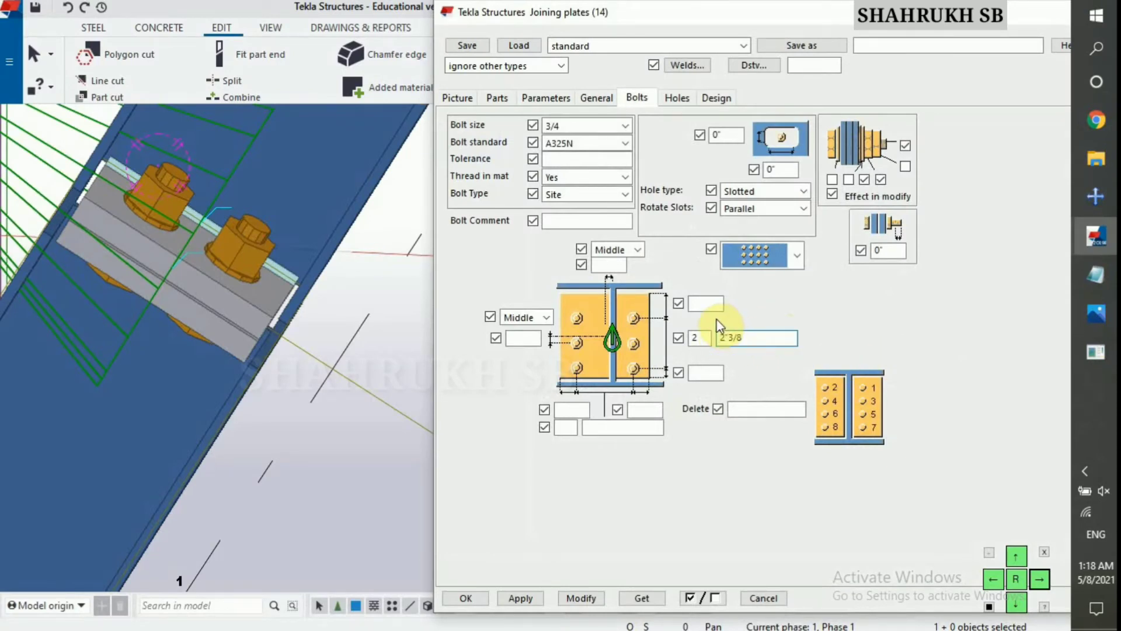
# Step: Following the joining plate drawing, set both vertical bolt edge distances to 2"3/16 and the horizontal layout to 2 bolts spaced 3"1/2
pyautogui.click(1096, 313)
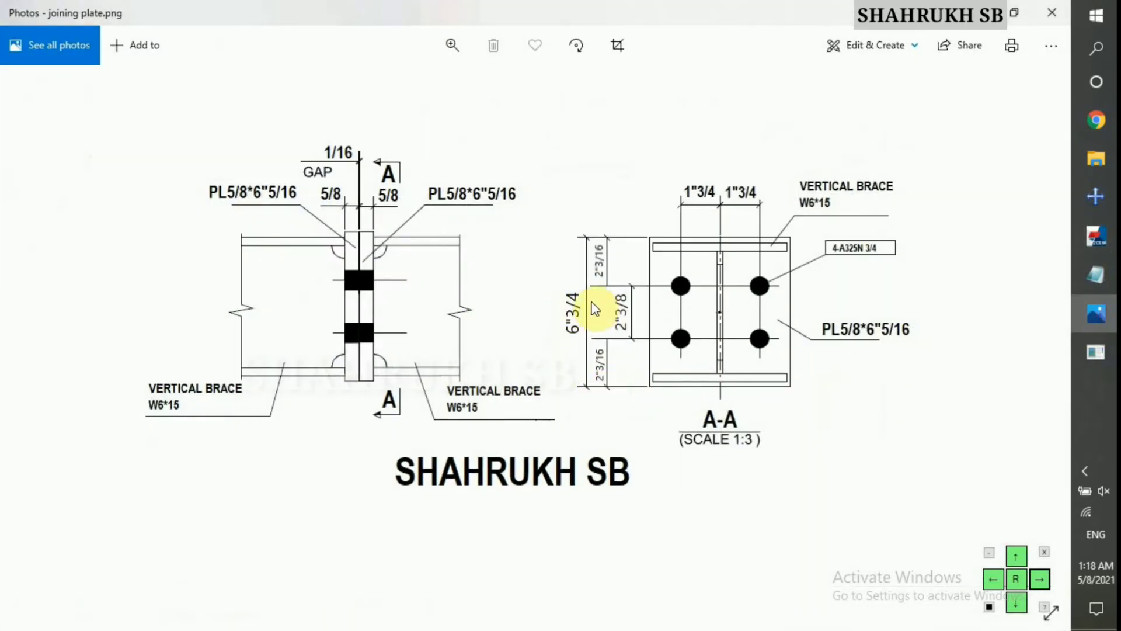
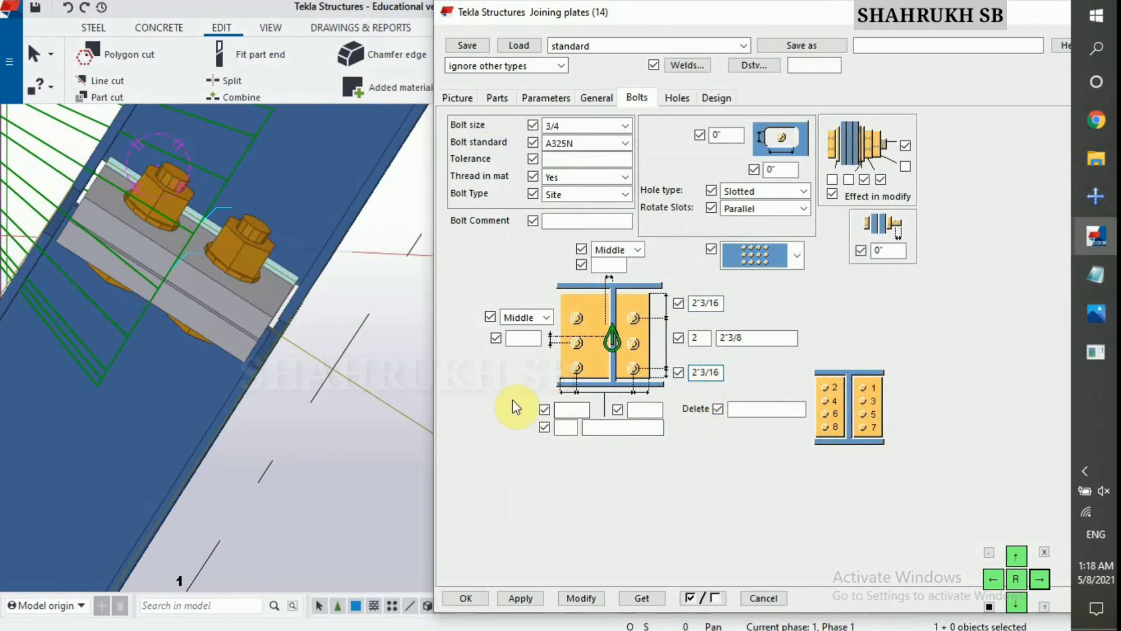
pyautogui.click(1089, 315)
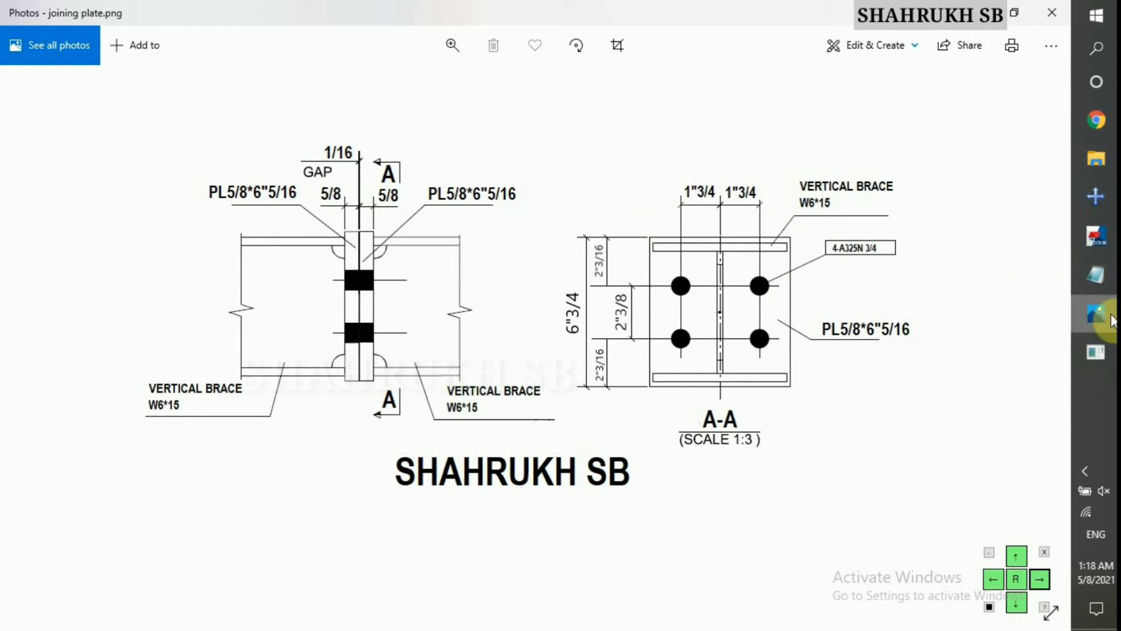
pyautogui.click(1096, 314)
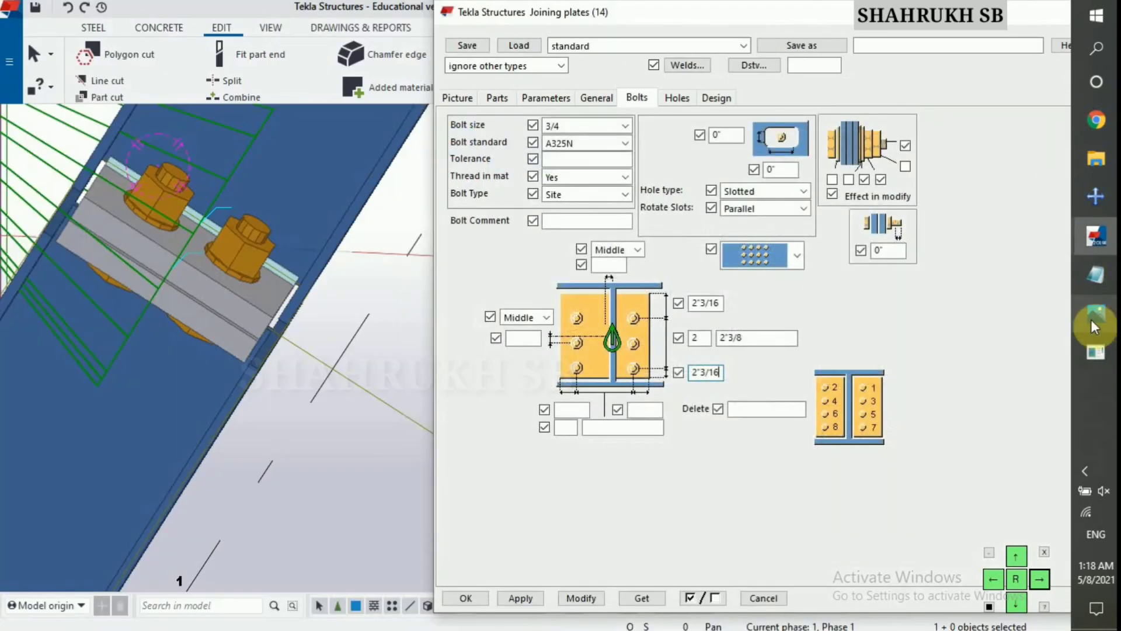
pyautogui.click(568, 427)
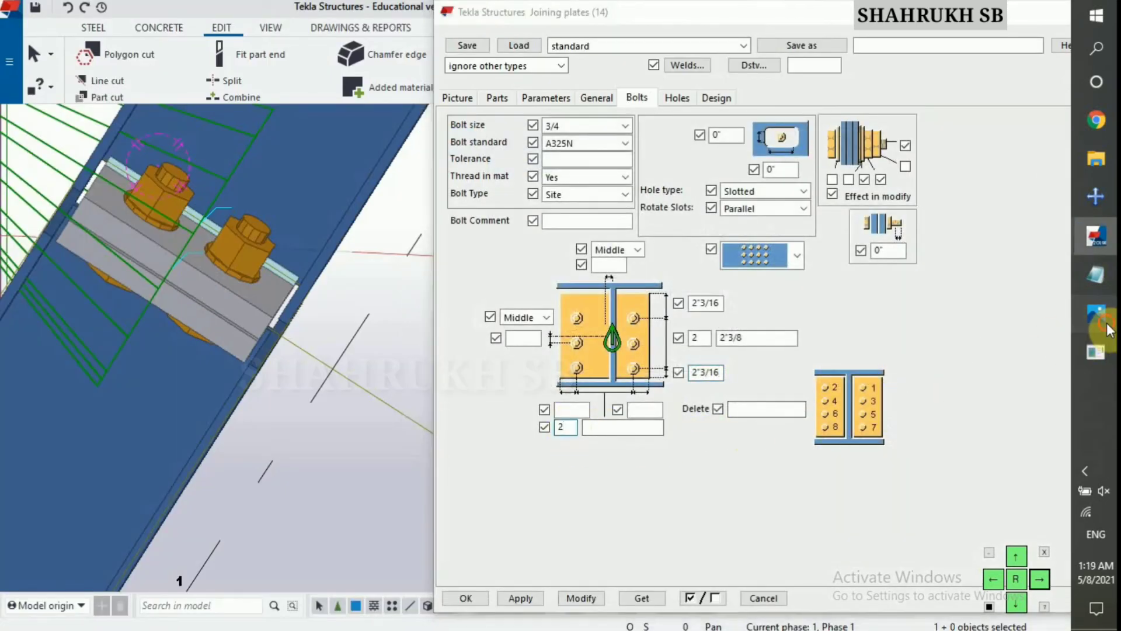
pyautogui.click(1096, 314)
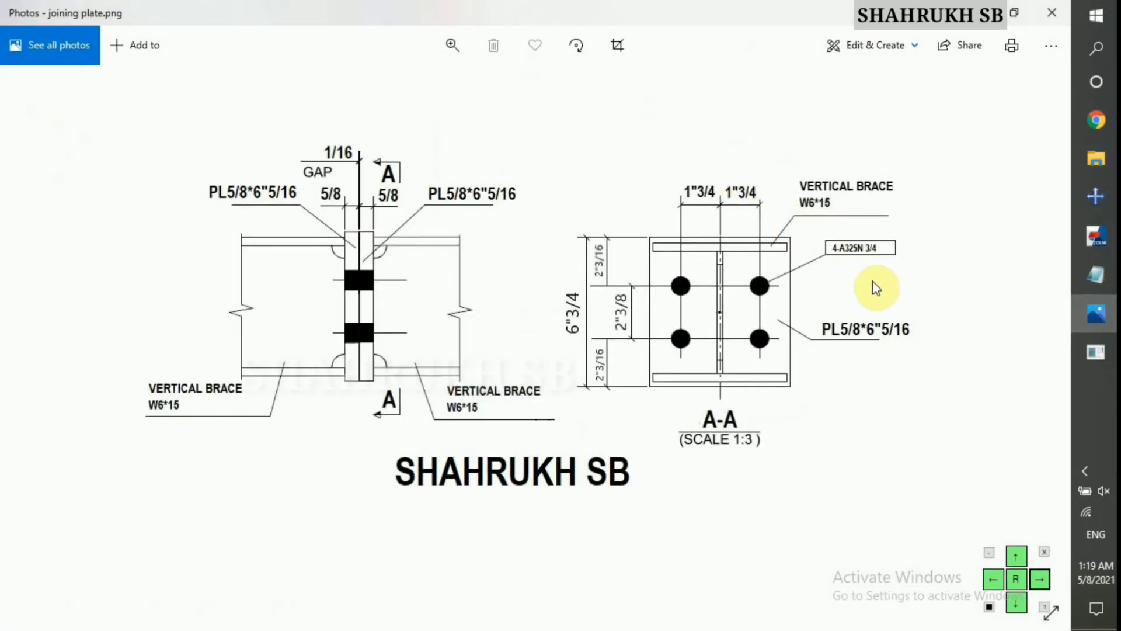
pyautogui.click(1085, 322)
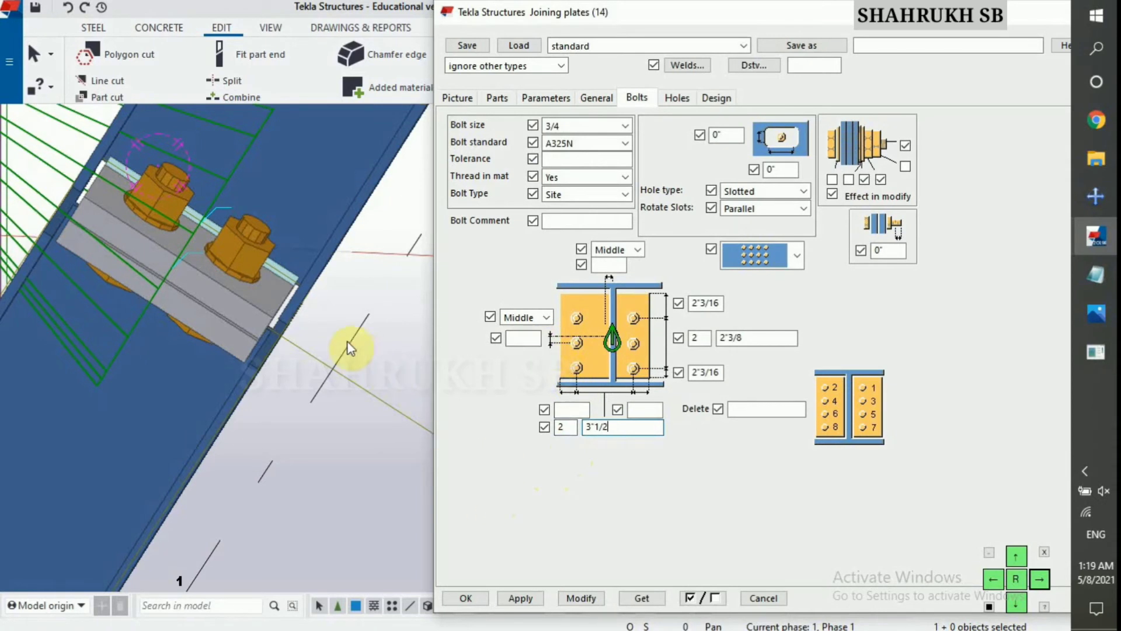
# Step: Select the joining plates connection on the brace and modify it with the new bolt edge distances and spacings
pyautogui.click(256, 317)
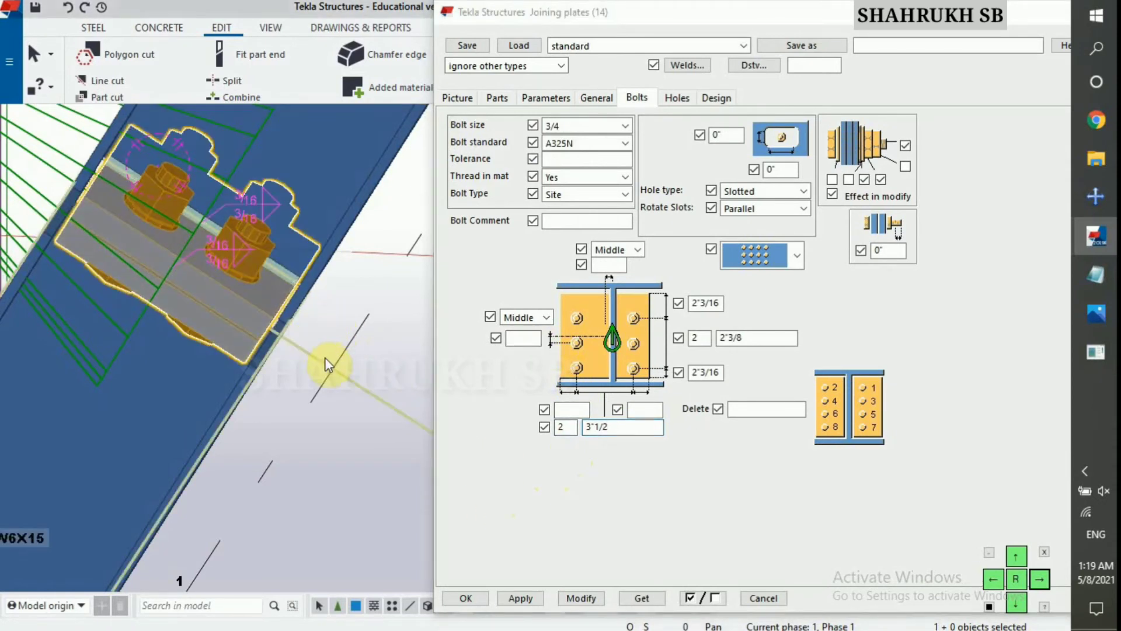
pyautogui.scroll(-2, 381, 432)
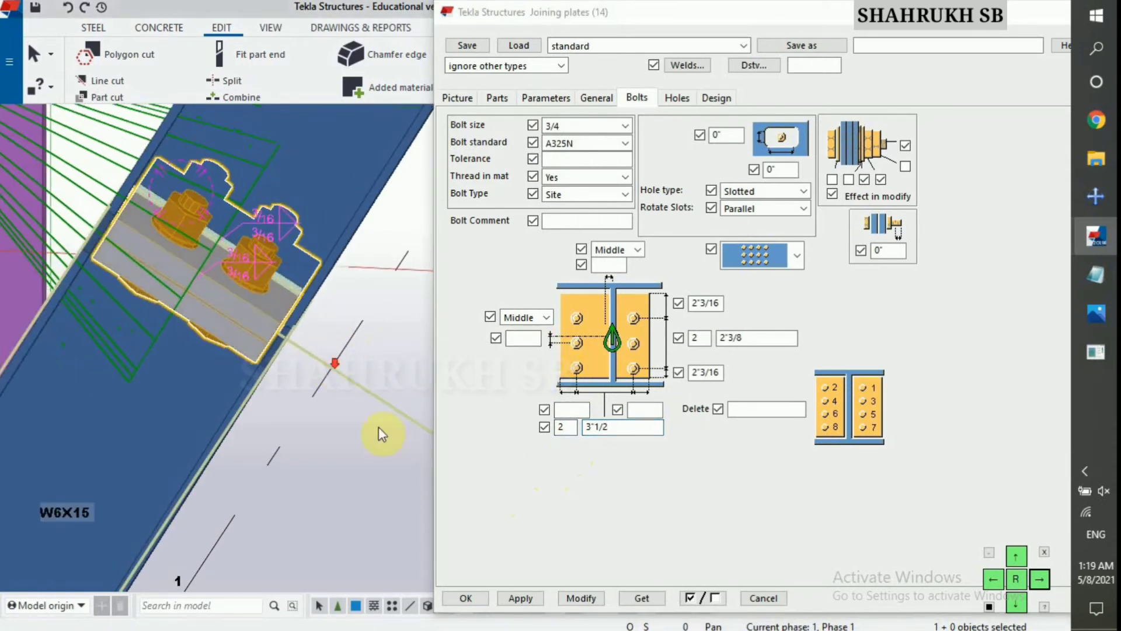
pyautogui.click(586, 598)
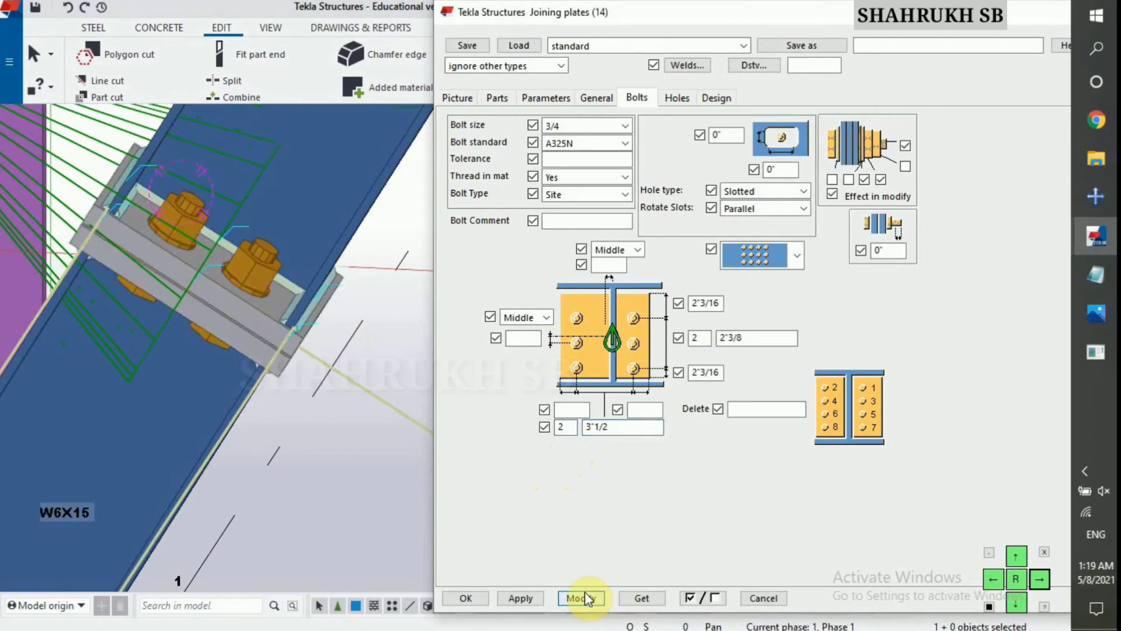
pyautogui.click(260, 321)
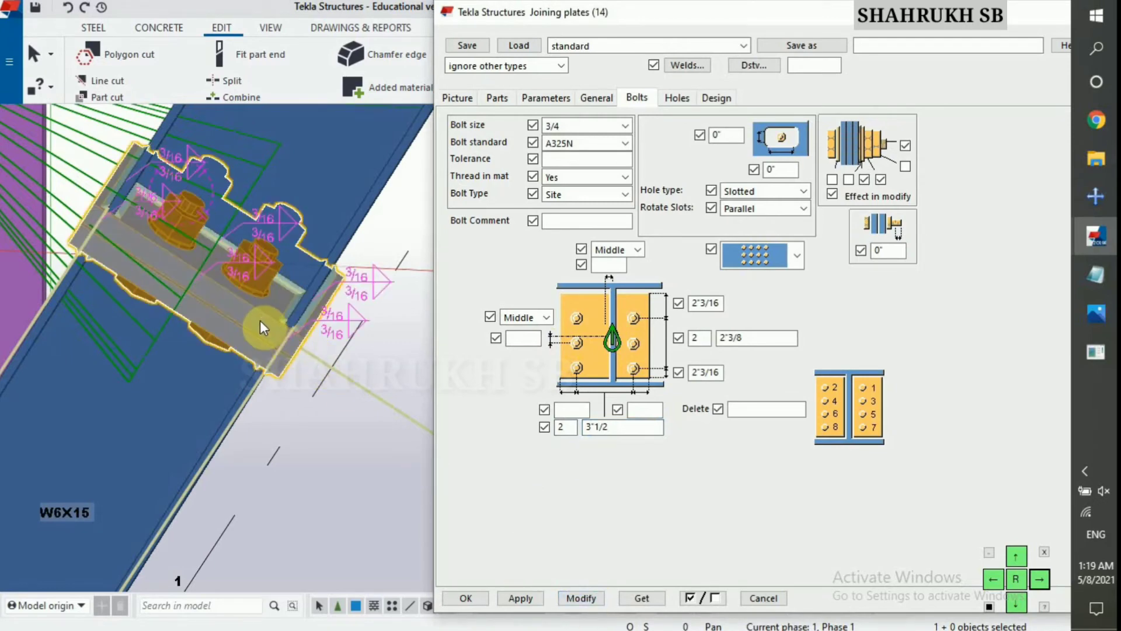
pyautogui.click(384, 439)
pyautogui.scroll(2, 265, 282)
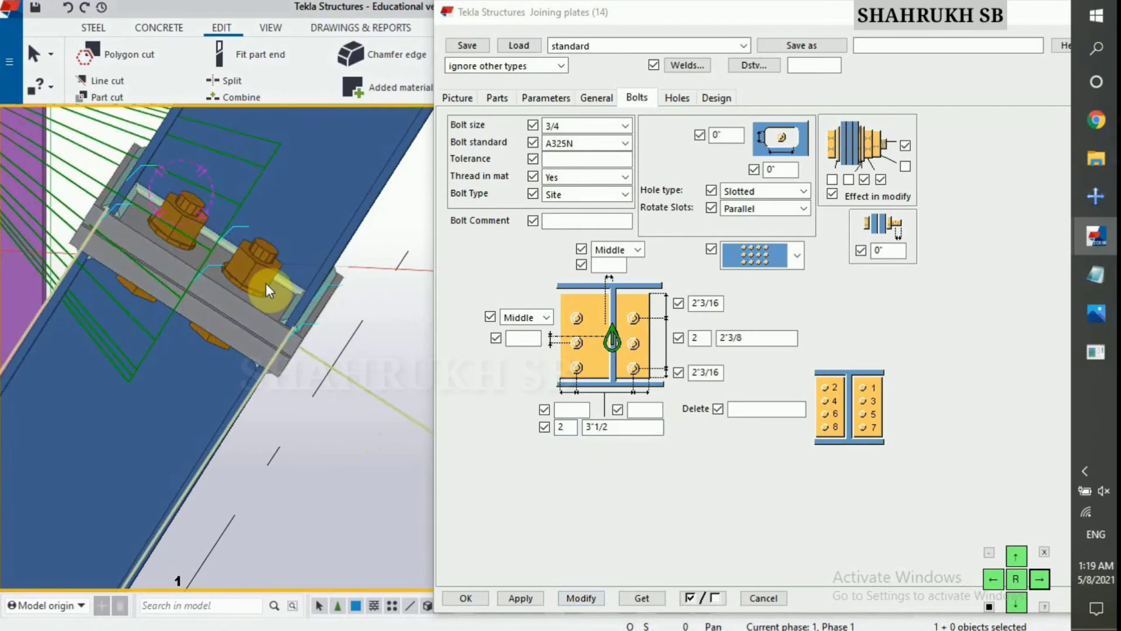
# Step: Create the default component views (front, top, end and perspective) of the joining plates connection
pyautogui.rightClick(241, 294)
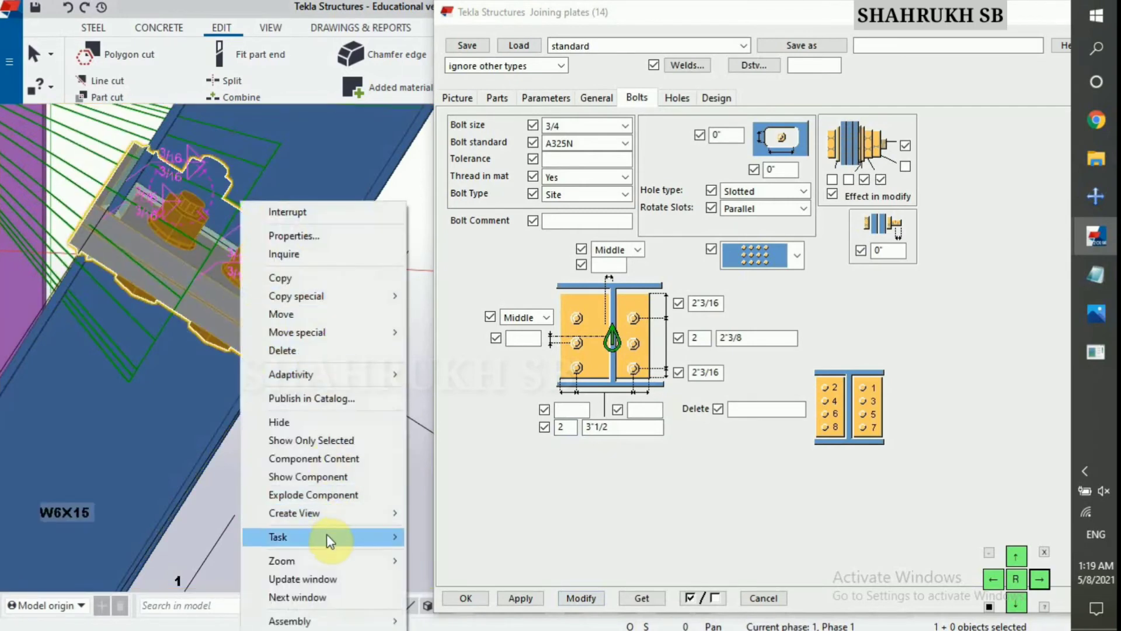
pyautogui.moveTo(388, 512)
pyautogui.click(437, 532)
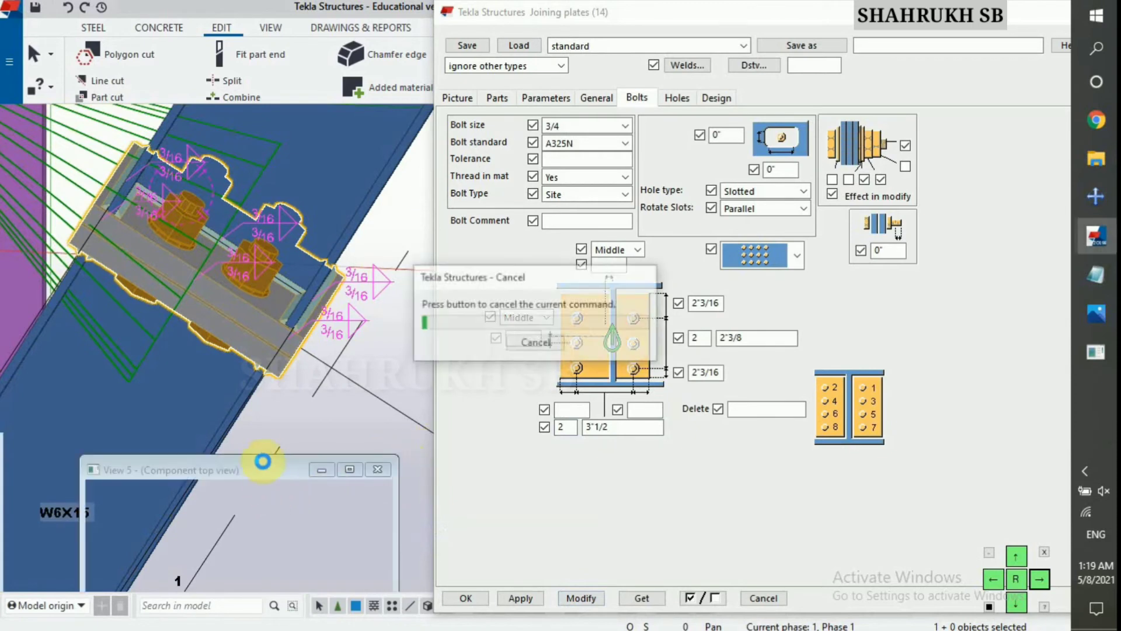
pyautogui.scroll(-3, 120, 362)
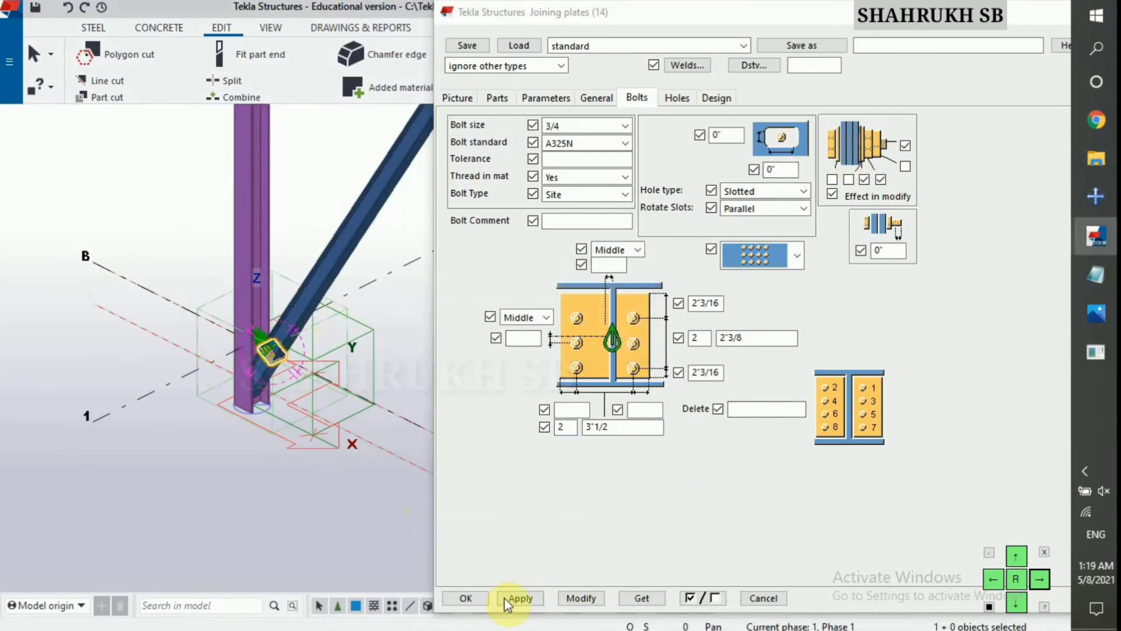
# Step: Apply and accept the Joining plates (14) settings, and bring up View 4, the component front view
pyautogui.click(534, 598)
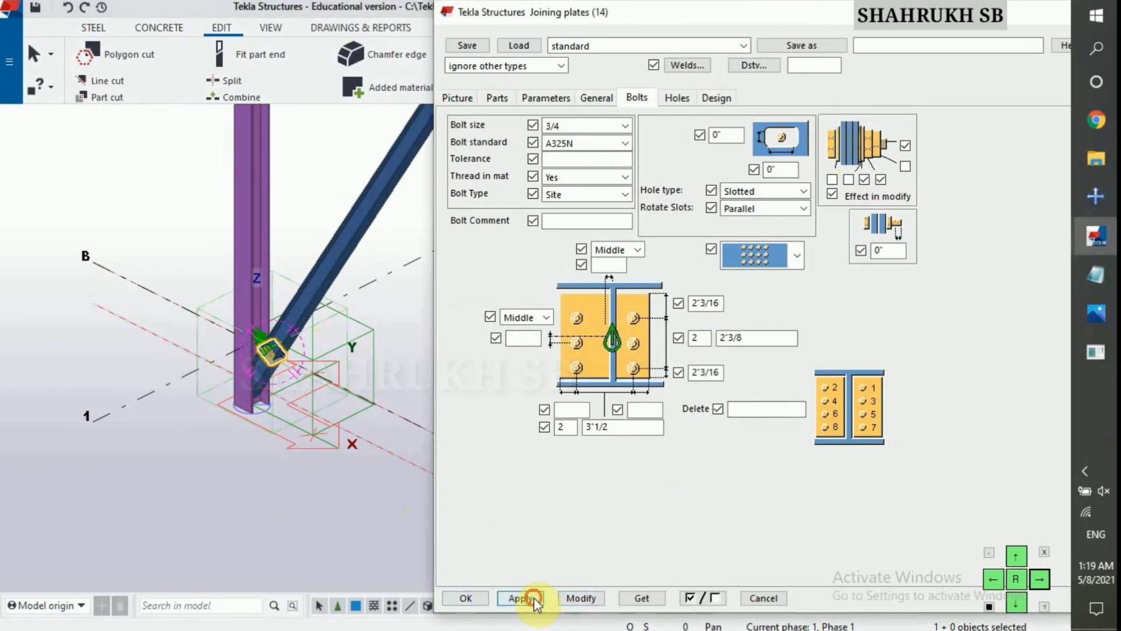
pyautogui.click(478, 598)
pyautogui.click(1031, 68)
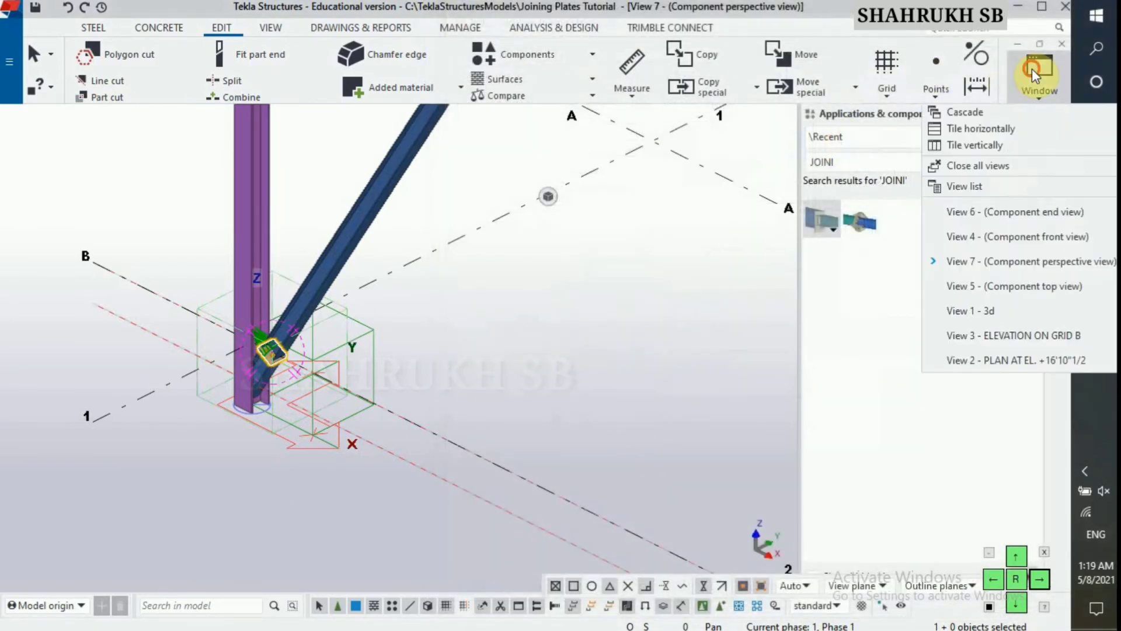
pyautogui.click(996, 240)
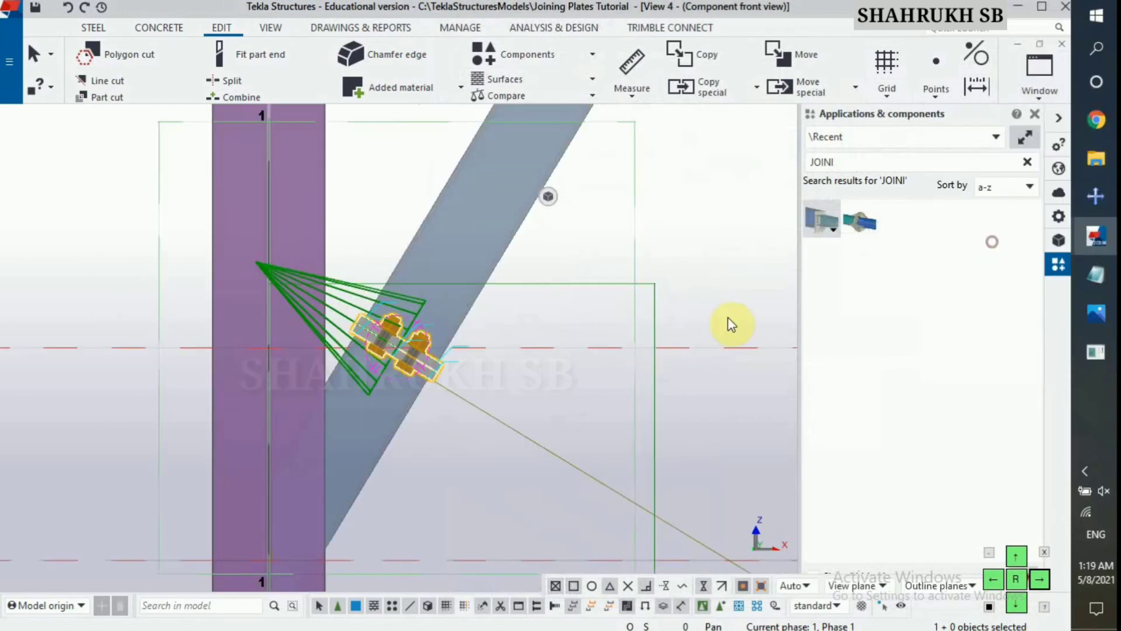
# Step: Measure from the lower bolt's centre perpendicular to the nearest plate end, and compare the edge distance with the joining plate drawing
pyautogui.scroll(2, 429, 344)
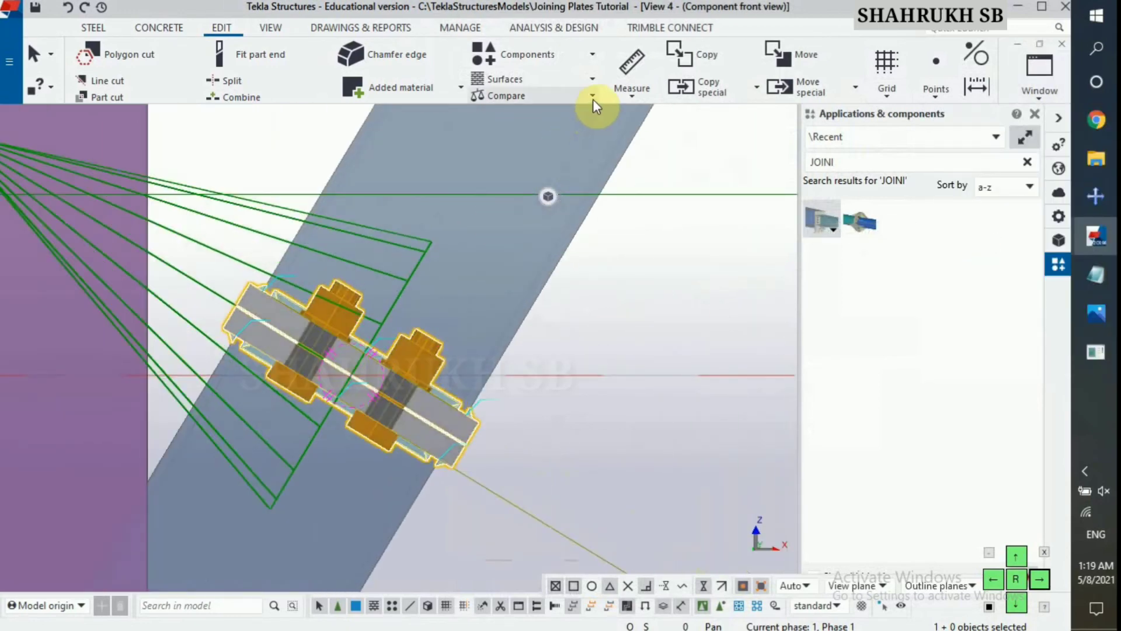
pyautogui.click(635, 59)
pyautogui.scroll(3, 409, 409)
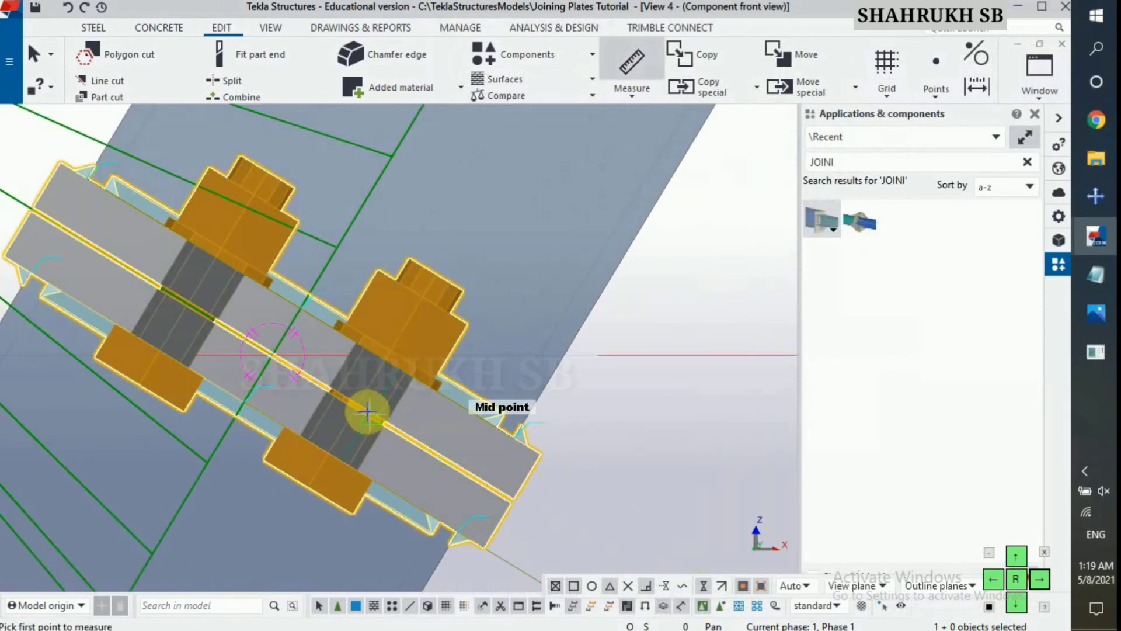
pyautogui.click(357, 411)
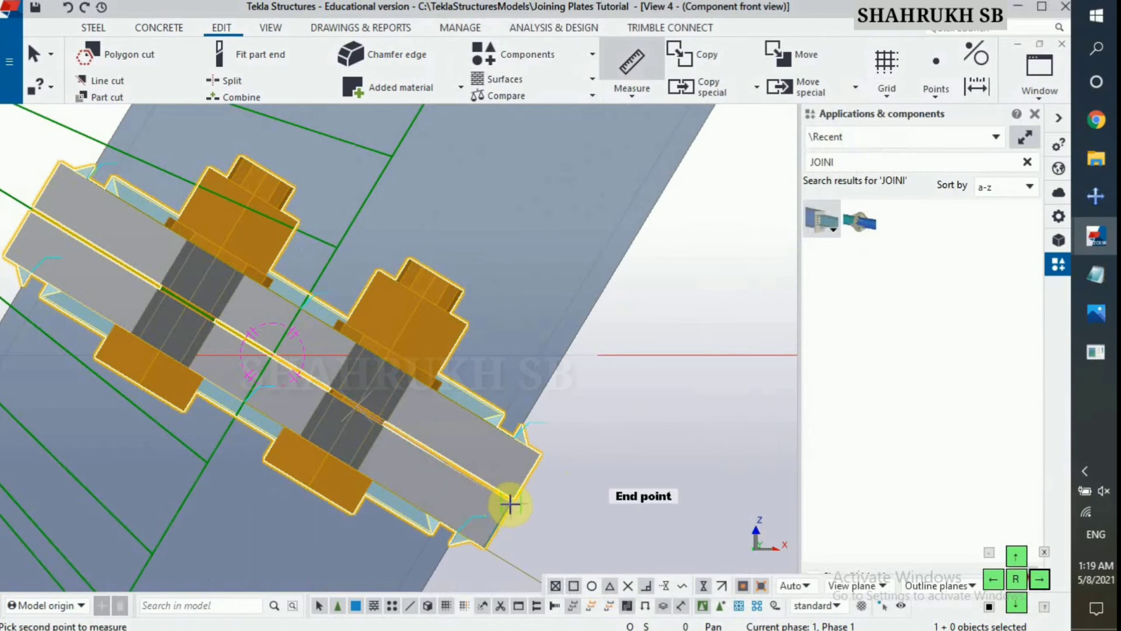
pyautogui.scroll(3, 511, 503)
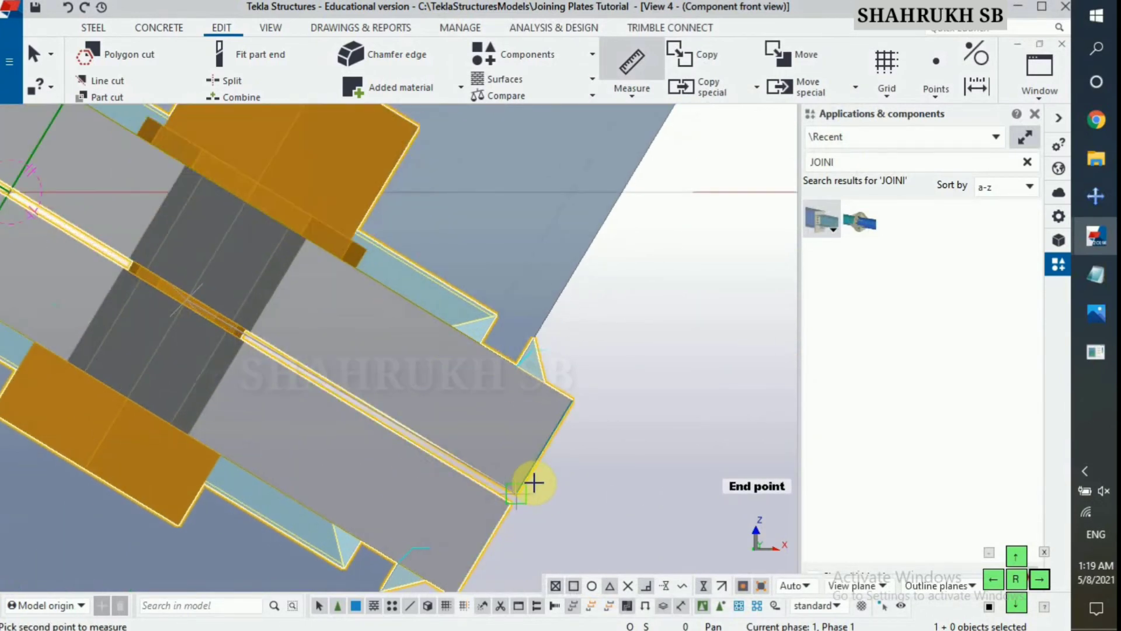
pyautogui.rightClick(512, 498)
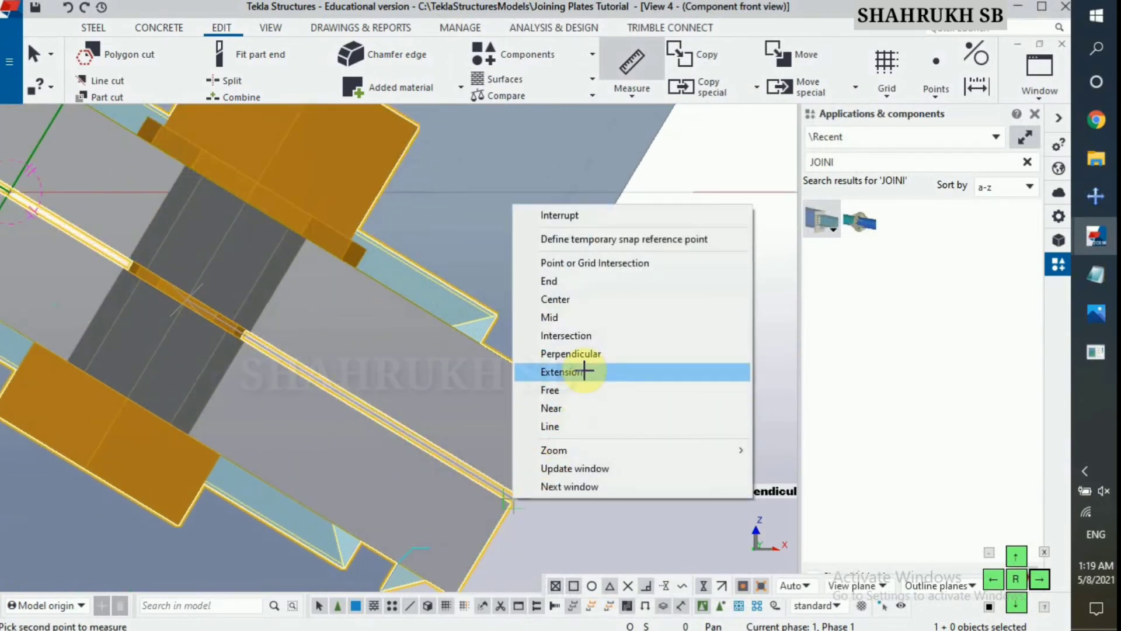
pyautogui.click(578, 354)
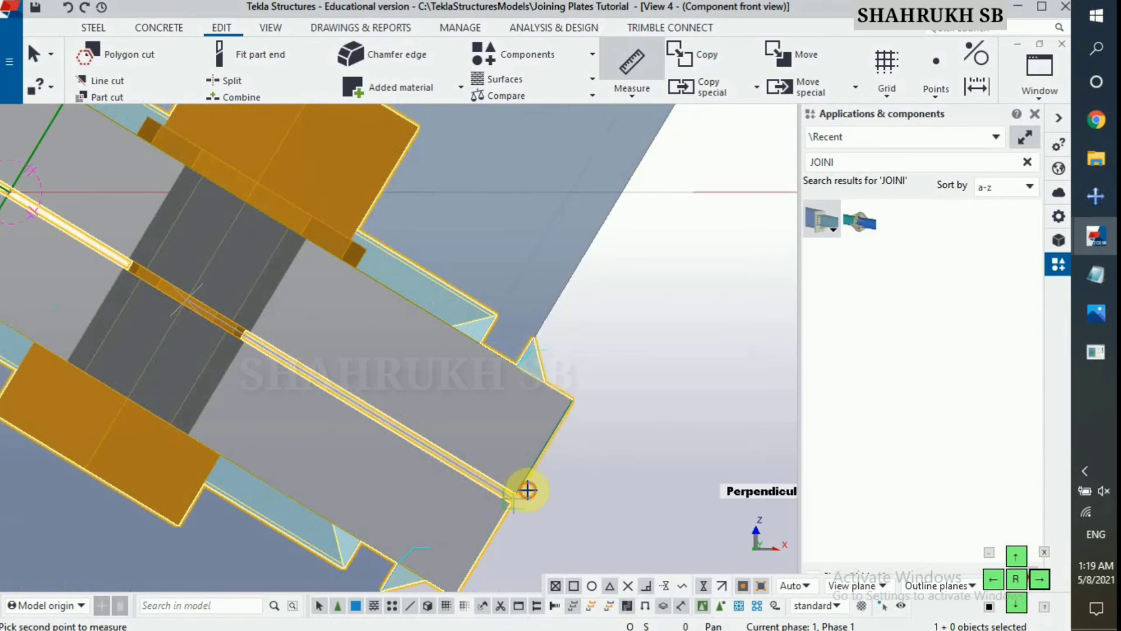
pyautogui.click(527, 489)
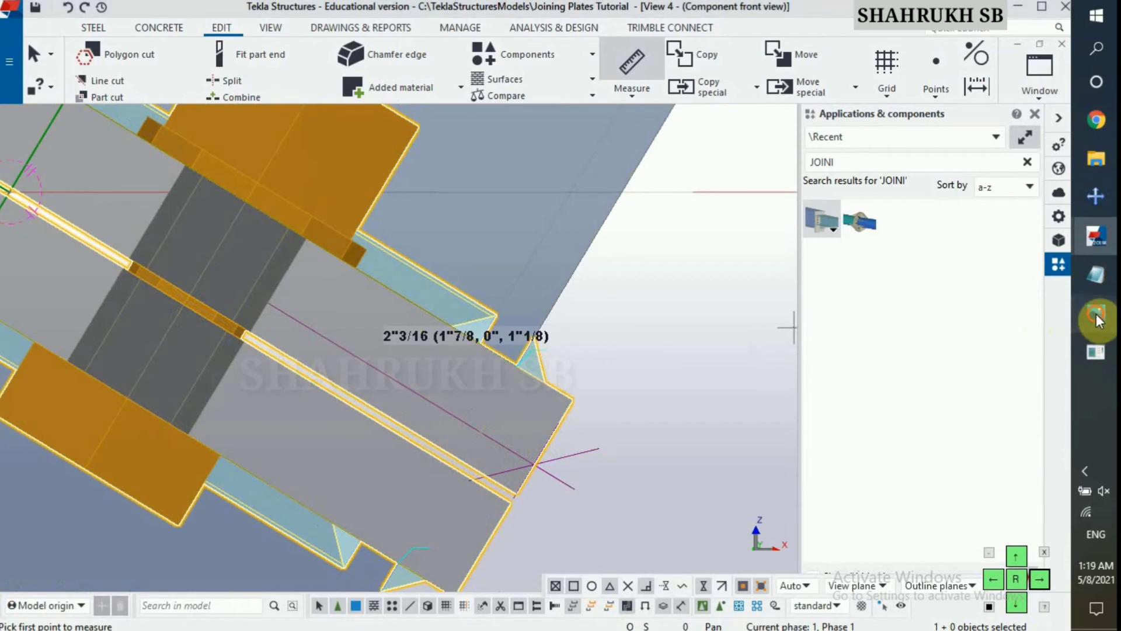
pyautogui.click(1096, 313)
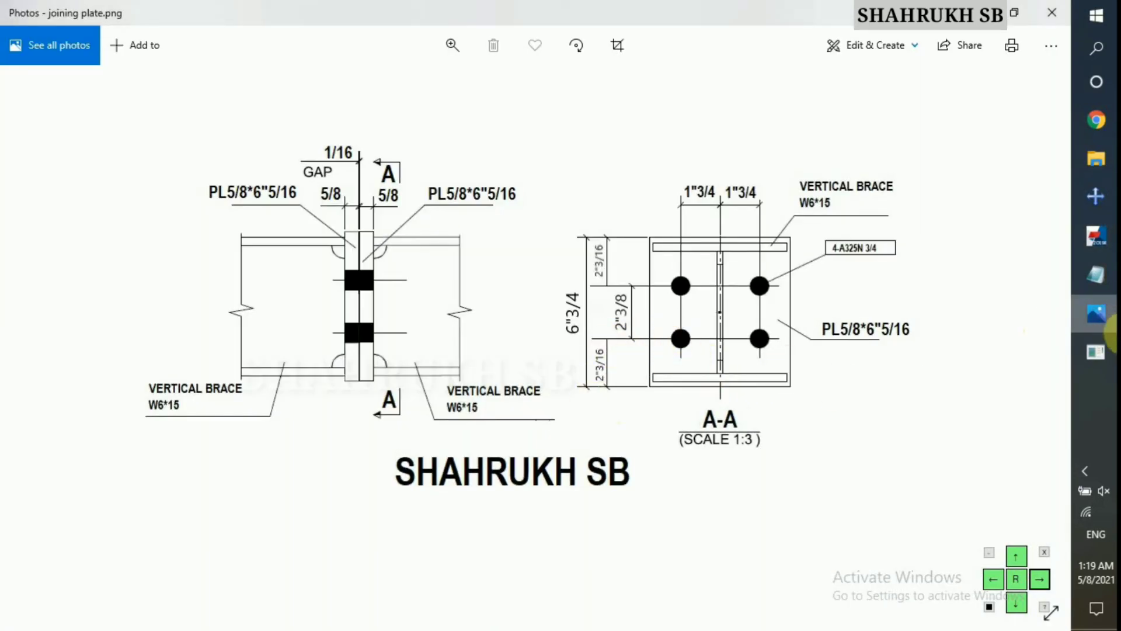
pyautogui.click(1095, 313)
# Step: Measure the centre-to-centre spacing between the two bolts and compare it with the joining plate drawing
pyautogui.scroll(5, 260, 305)
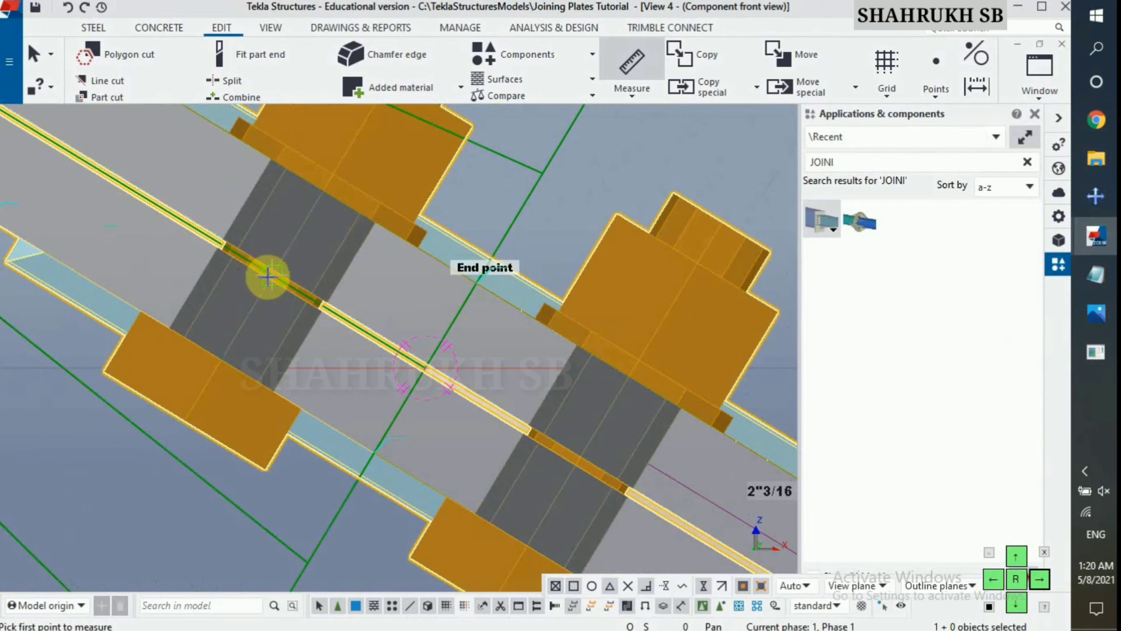
pyautogui.click(269, 274)
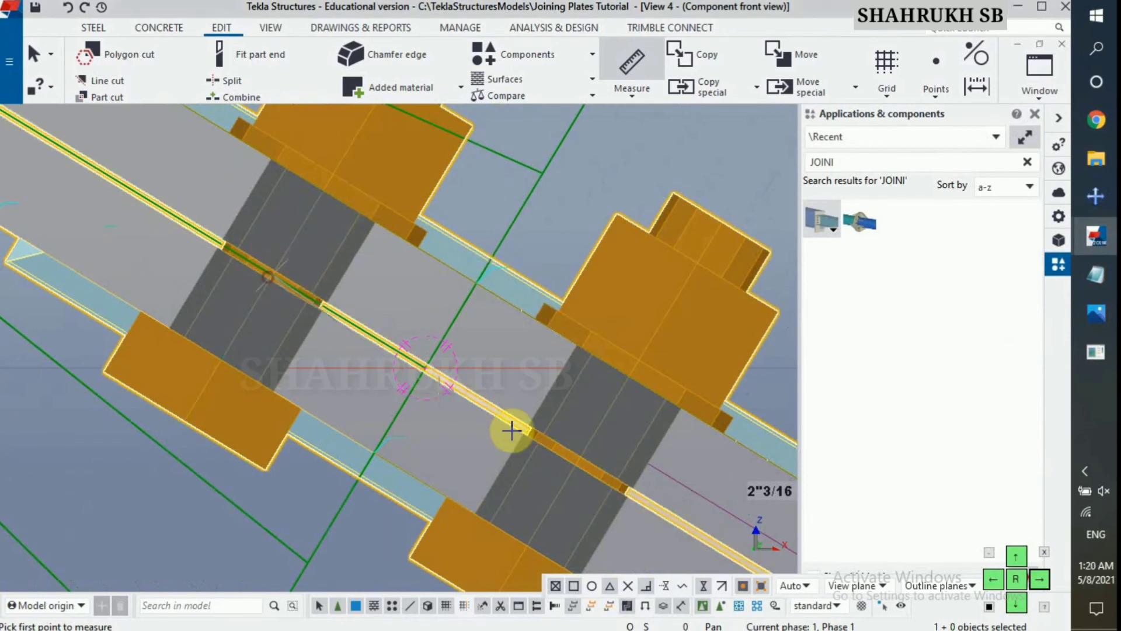
pyautogui.click(511, 397)
pyautogui.scroll(-3, 520, 408)
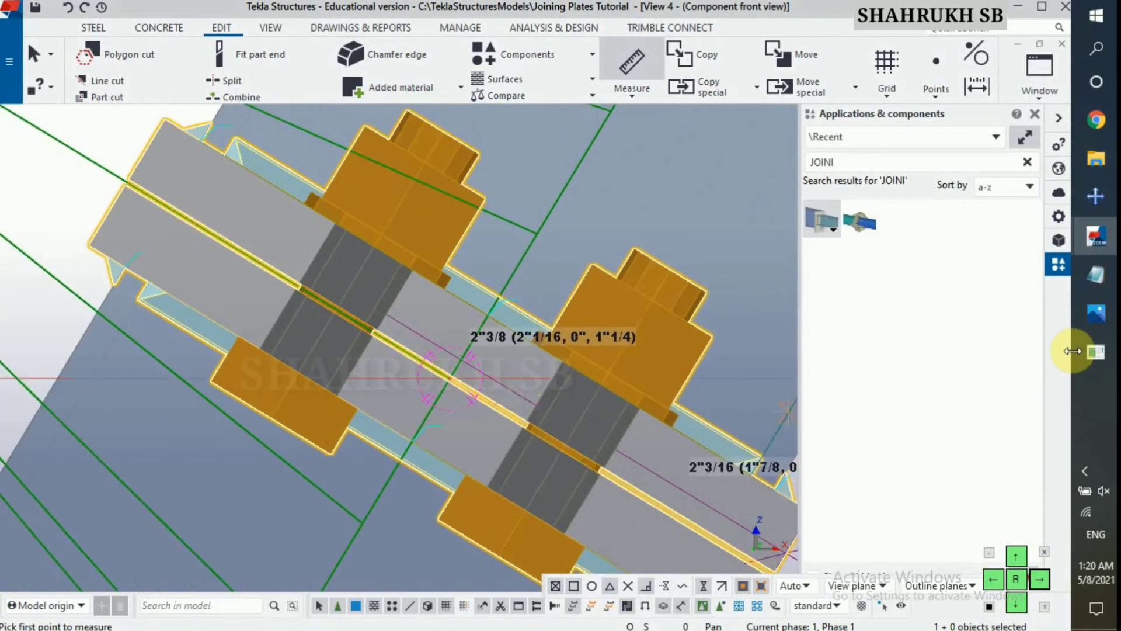
pyautogui.click(1096, 313)
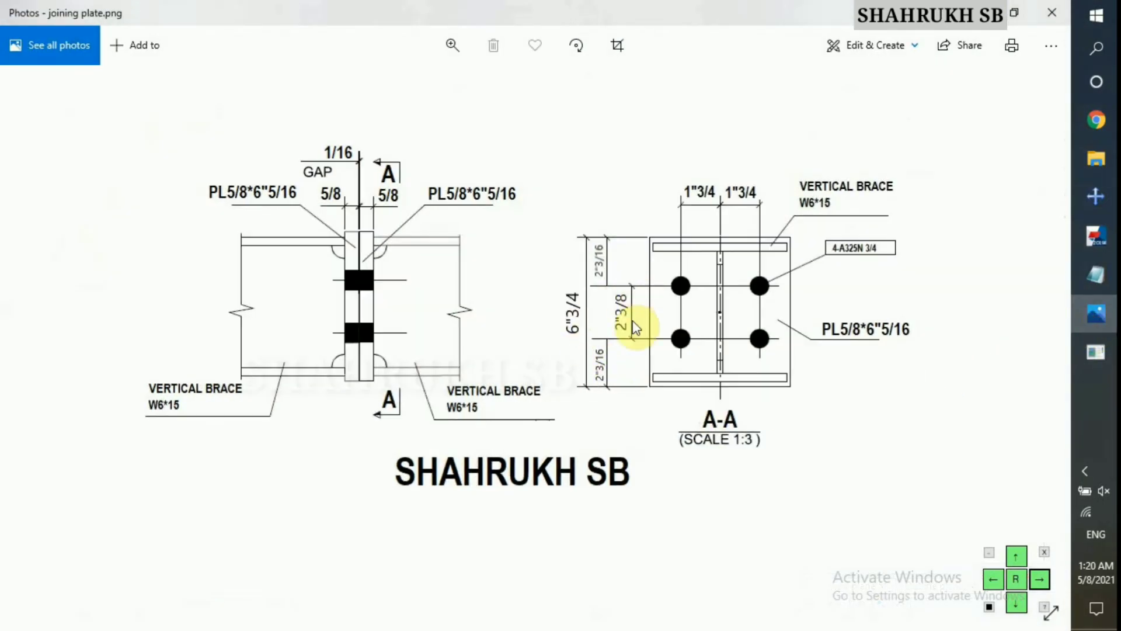
pyautogui.click(1096, 314)
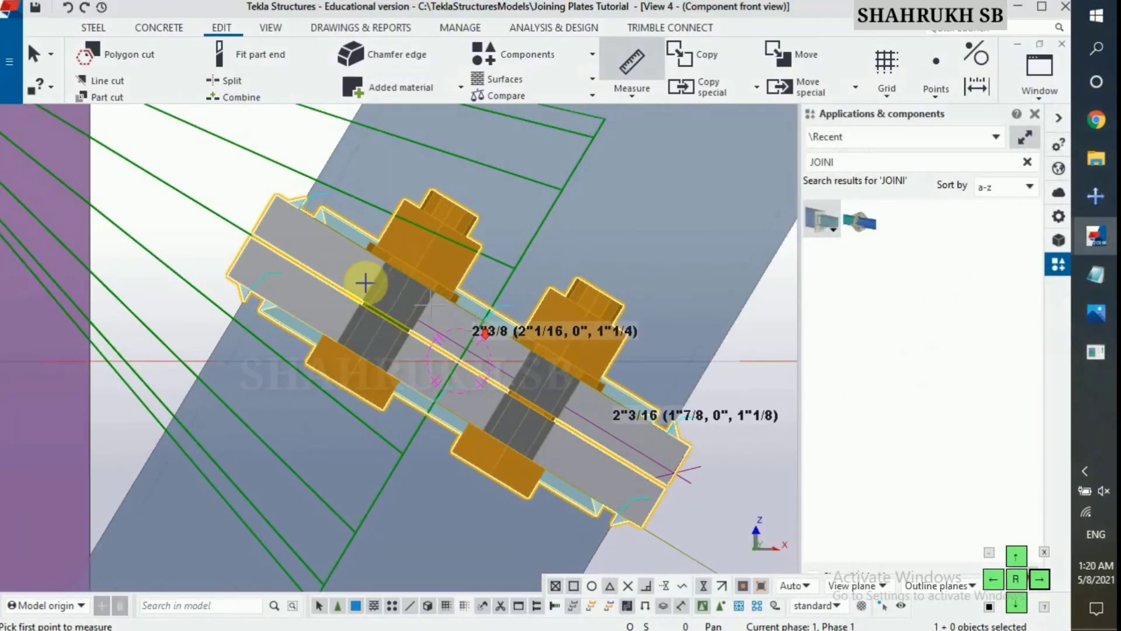
# Step: Measure the edge distance from the upper bolt's centre to the plate's upper end
pyautogui.click(362, 246)
pyautogui.click(397, 304)
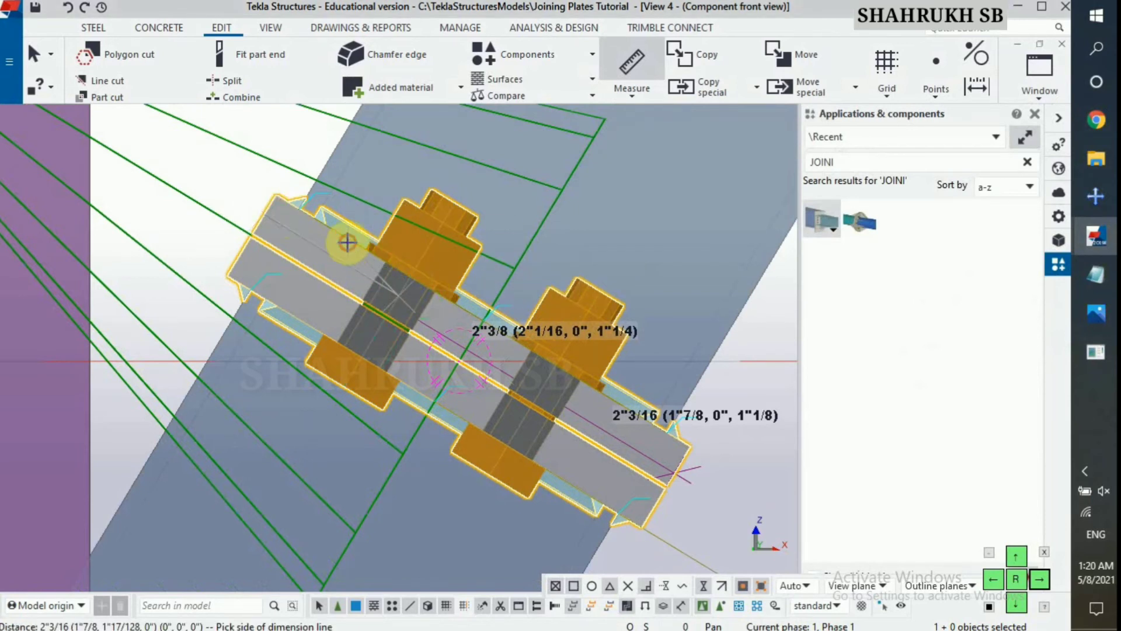
pyautogui.click(379, 309)
pyautogui.scroll(2, 243, 275)
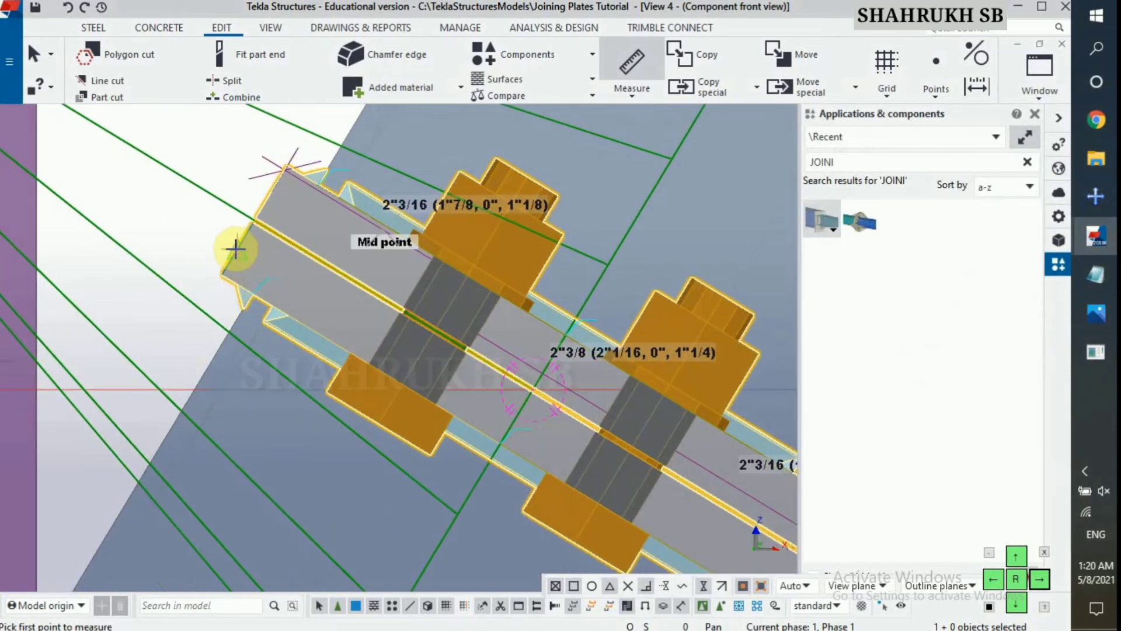
# Step: Measure the joining plate's overall length from end to end with a perpendicular snap, and compare it with the joining plate drawing
pyautogui.click(363, 338)
pyautogui.scroll(-3, 413, 370)
pyautogui.scroll(3, 500, 438)
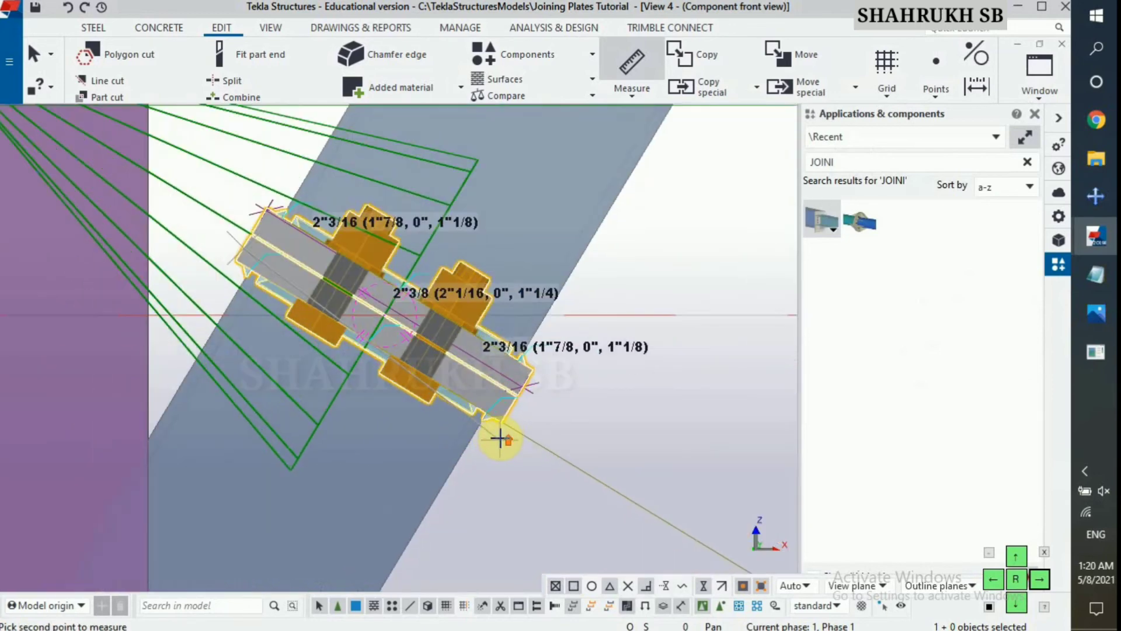
pyautogui.scroll(2, 503, 422)
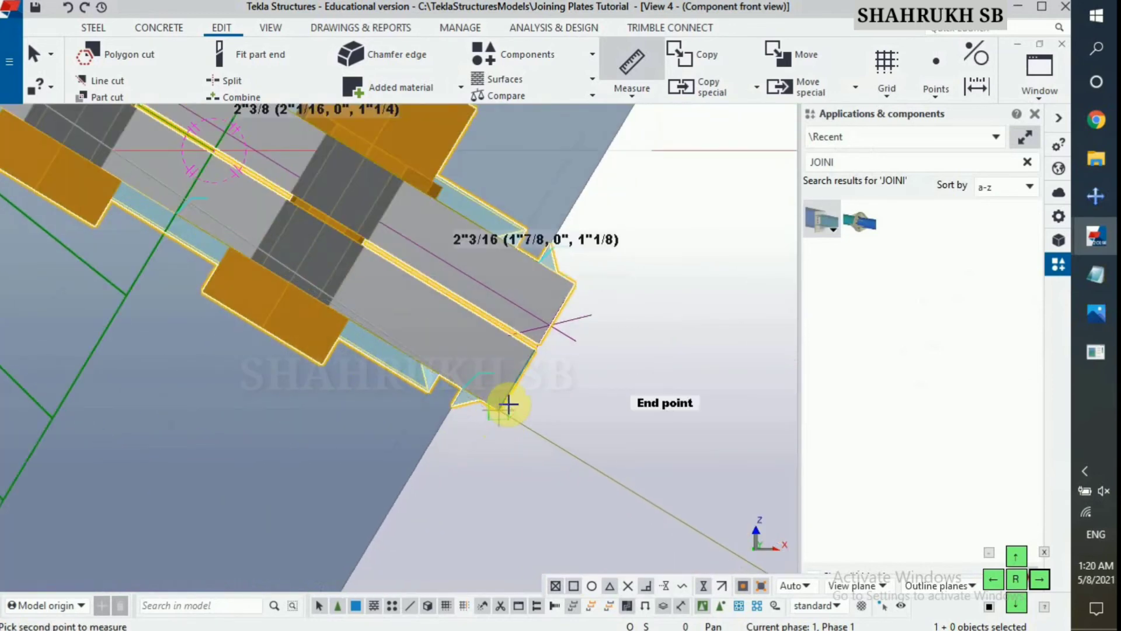
pyautogui.rightClick(516, 376)
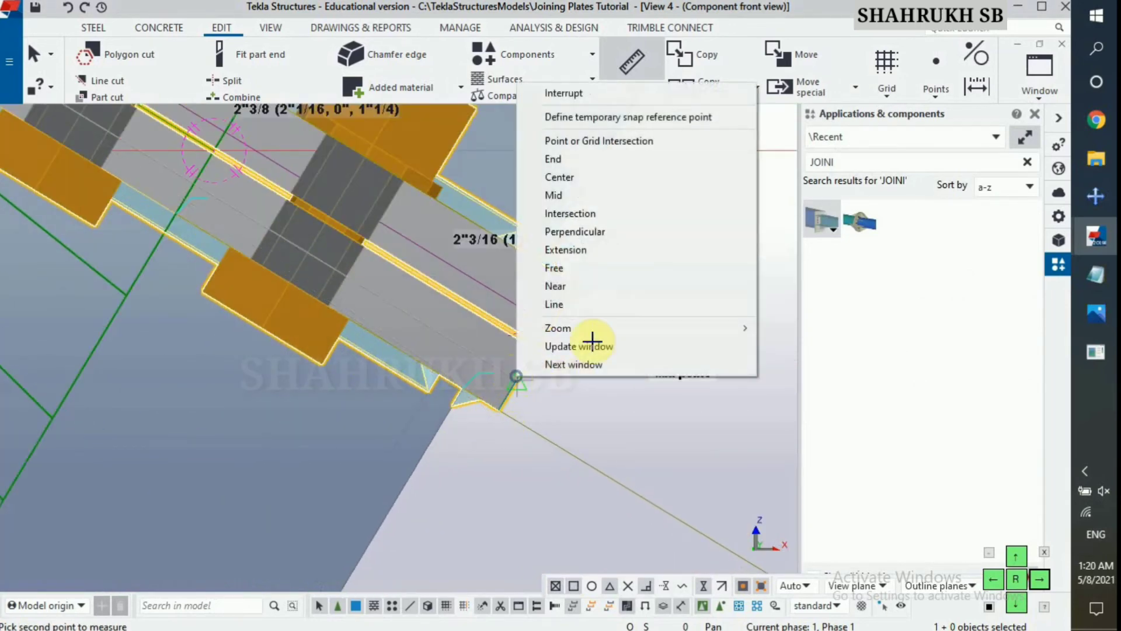
pyautogui.click(597, 231)
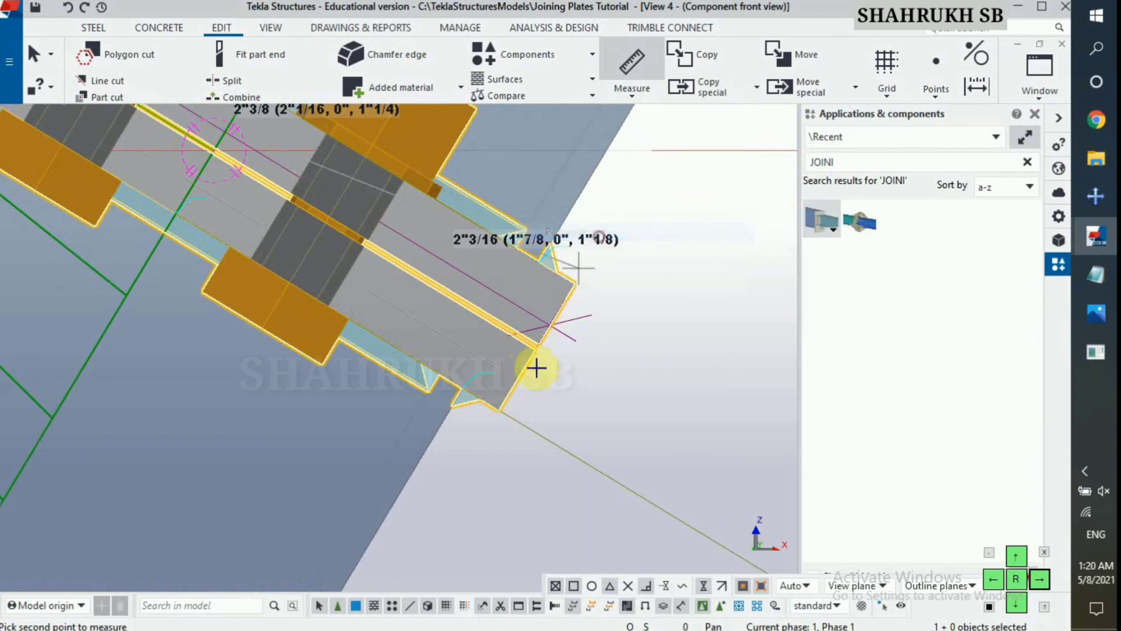
pyautogui.click(494, 341)
pyautogui.scroll(-1, 528, 390)
pyautogui.scroll(2, 315, 181)
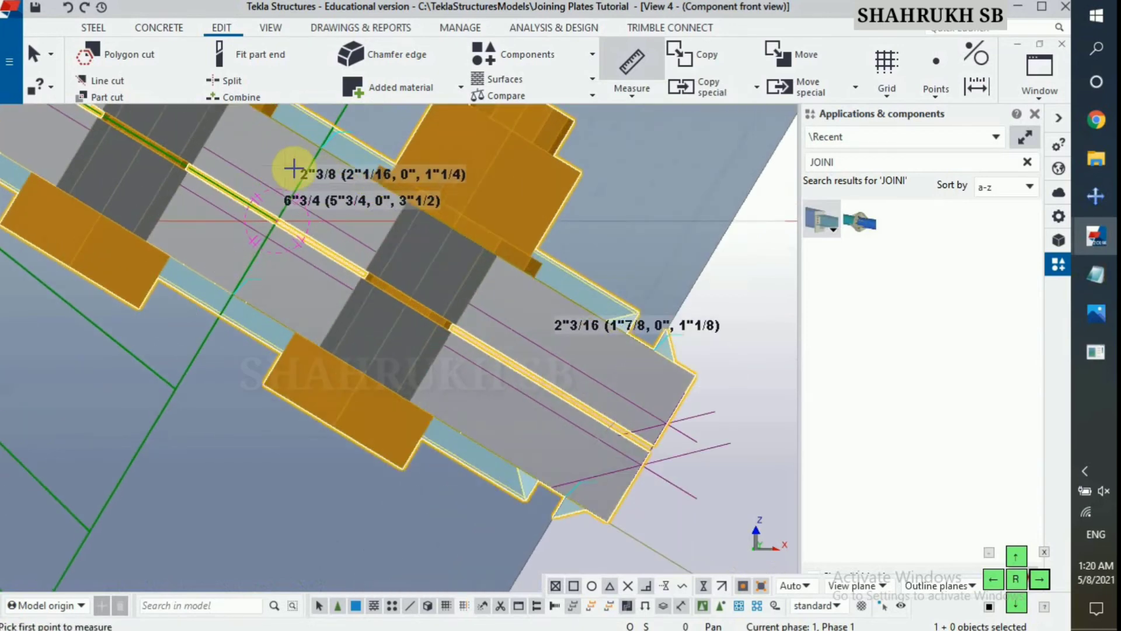
pyautogui.click(1096, 314)
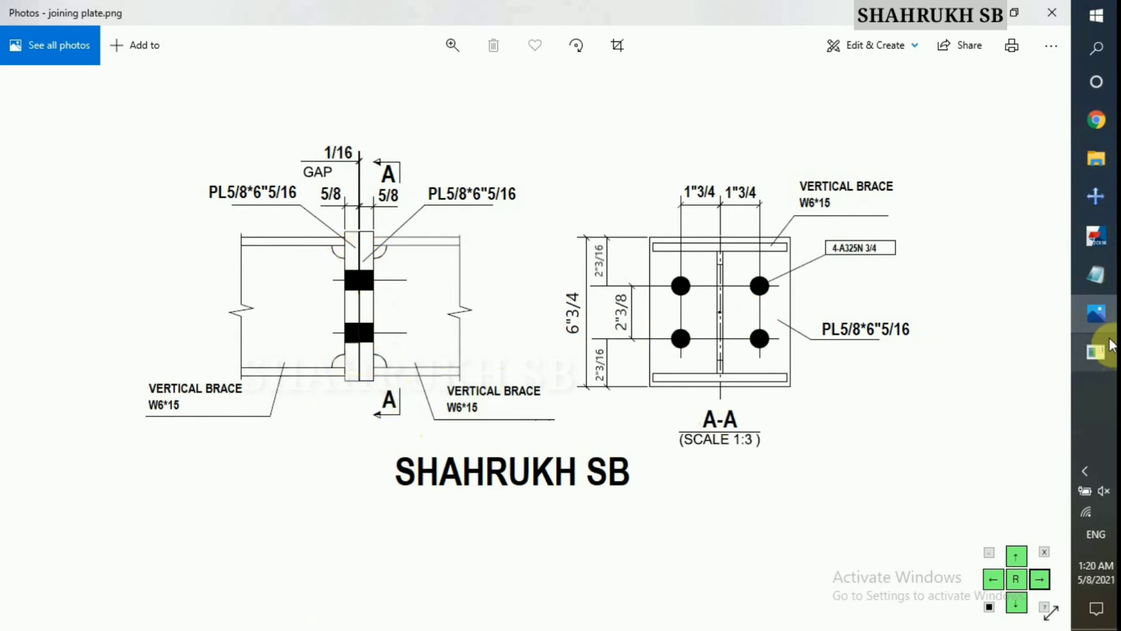
pyautogui.click(1096, 236)
# Step: End the distance measurement and clear the temporary measurement dimensions from the component front view
pyautogui.scroll(-5, 528, 402)
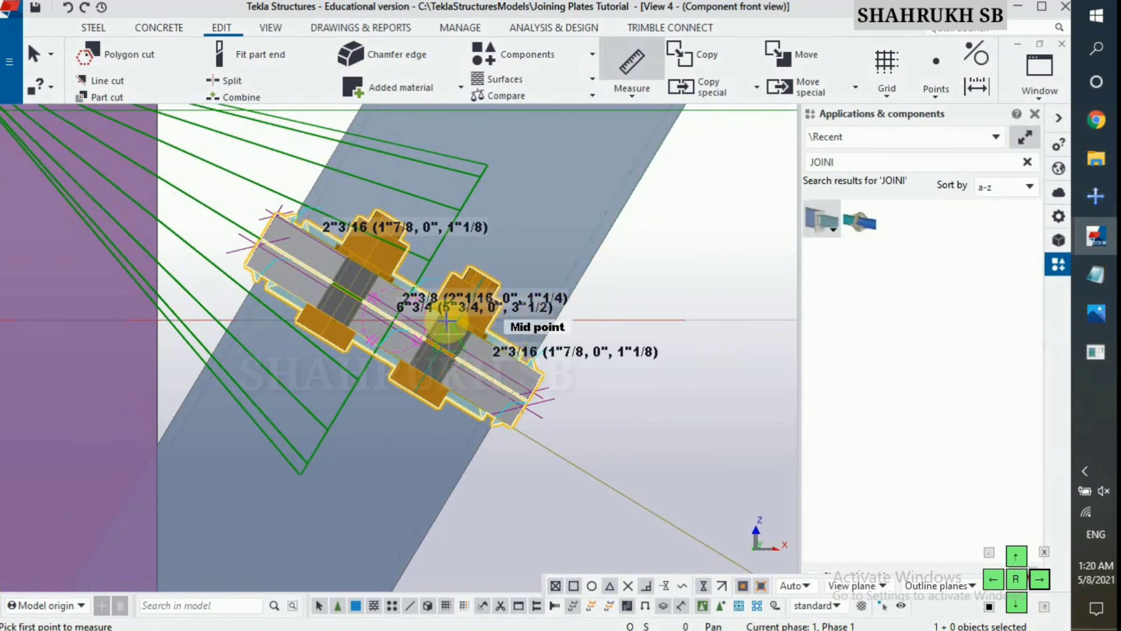
pyautogui.rightClick(633, 292)
pyautogui.click(706, 304)
pyautogui.rightClick(659, 286)
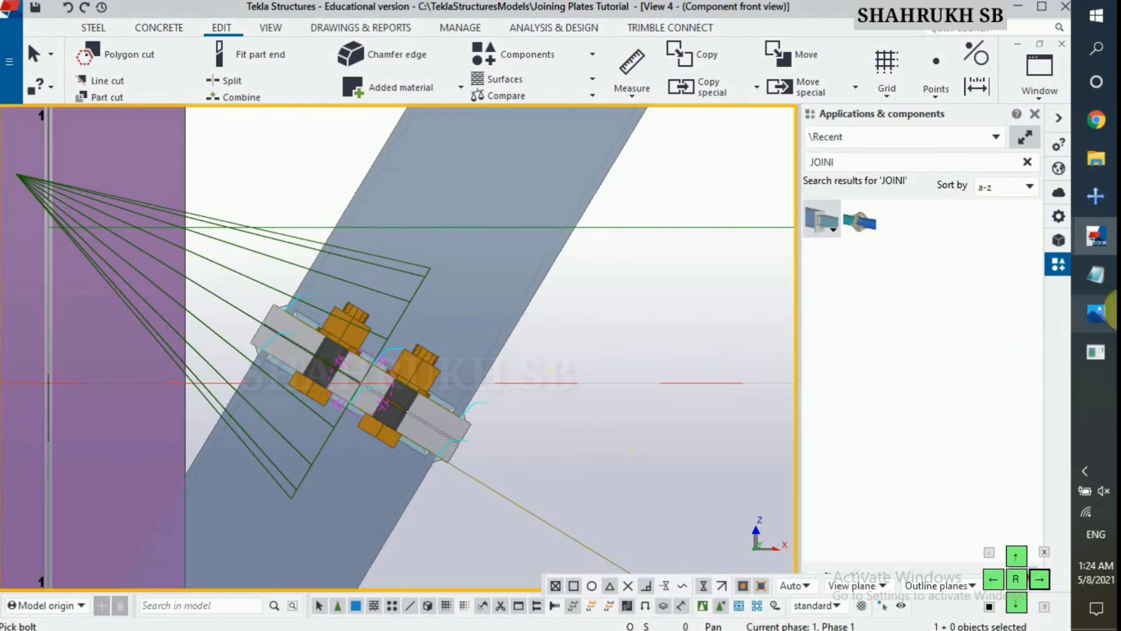
# Step: Check the brace end cutouts in the joining plate drawing, return to the model and end the active bolt command
pyautogui.click(1095, 313)
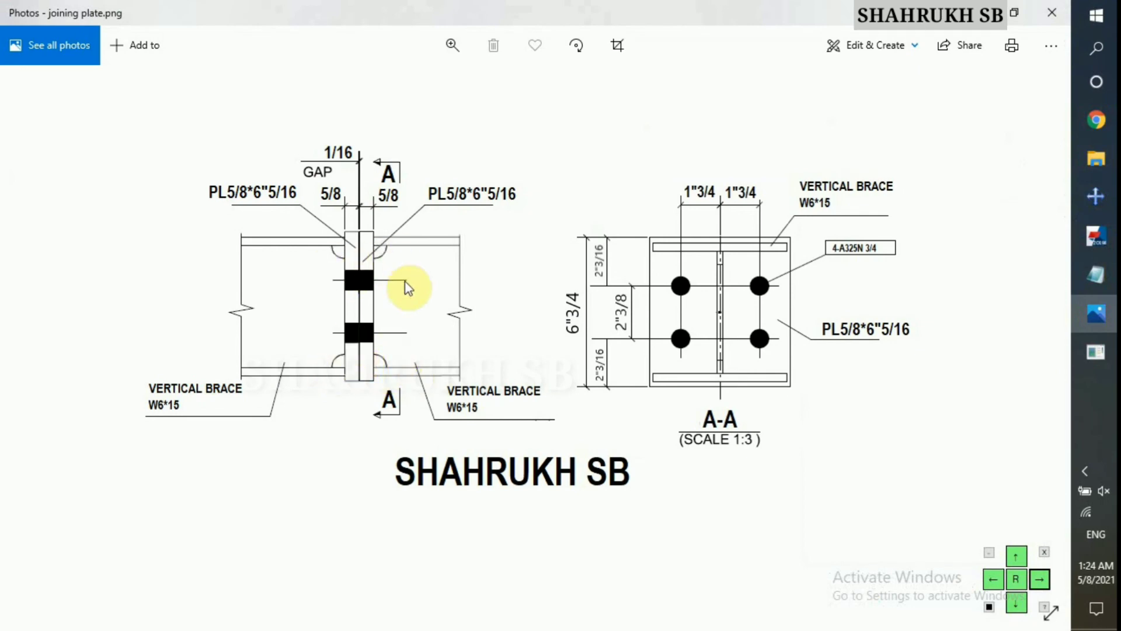
pyautogui.click(1096, 353)
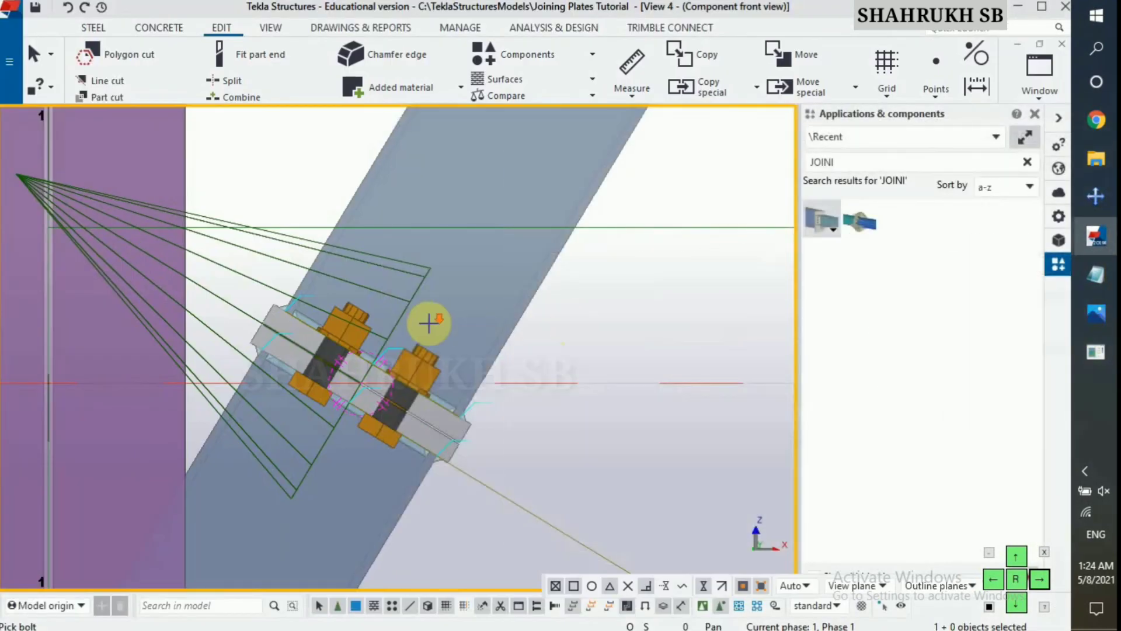
pyautogui.scroll(5, 455, 376)
pyautogui.rightClick(617, 240)
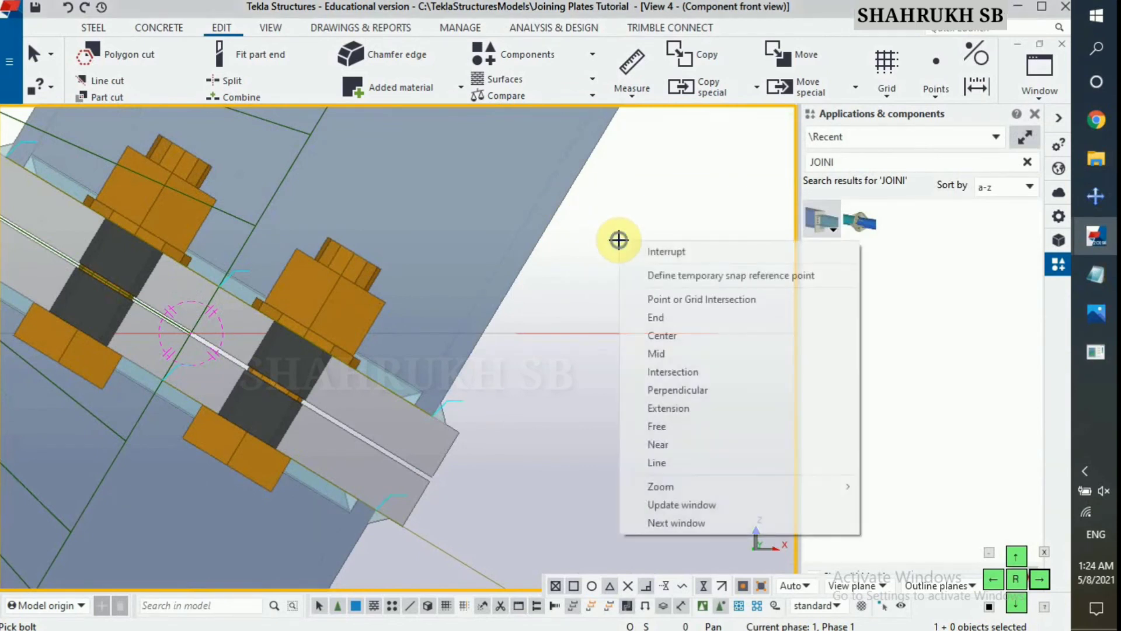
pyautogui.click(671, 252)
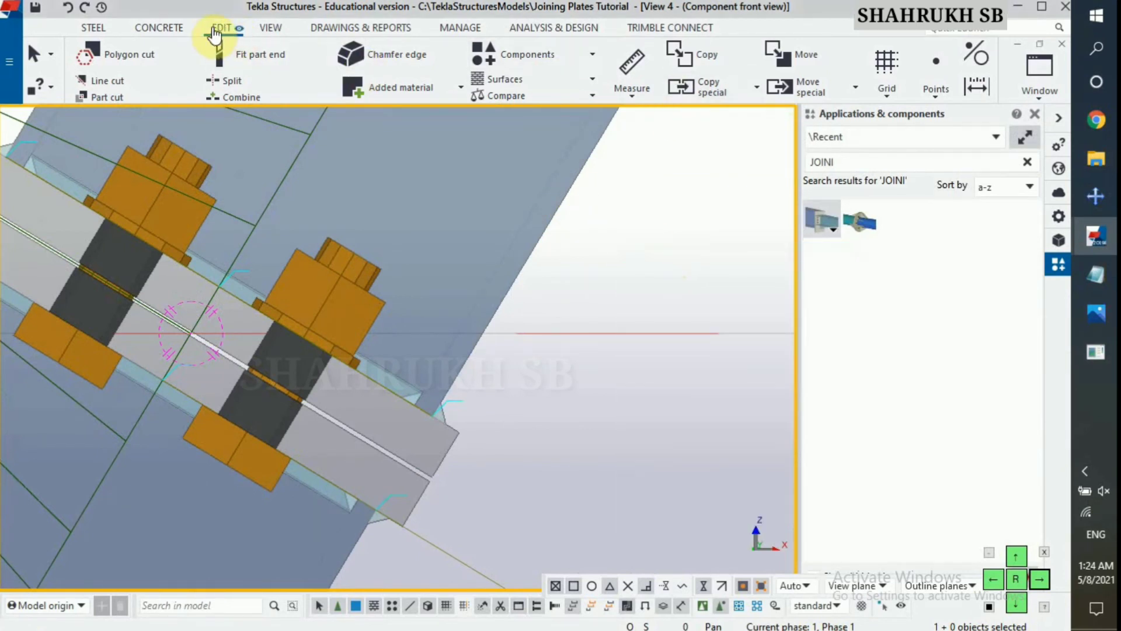
# Step: Begin a polygon cut on the upper brace at the lower flange's inner corner, with a 1/2" first side along the flange
pyautogui.click(135, 54)
pyautogui.scroll(6, 351, 386)
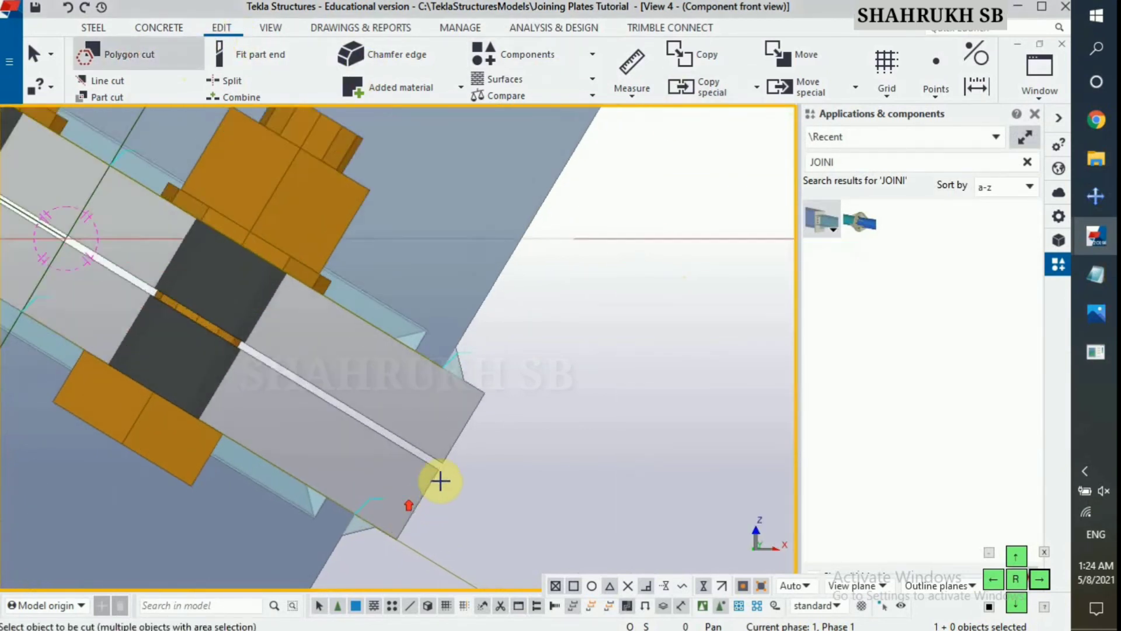
pyautogui.click(423, 301)
pyautogui.scroll(3, 400, 308)
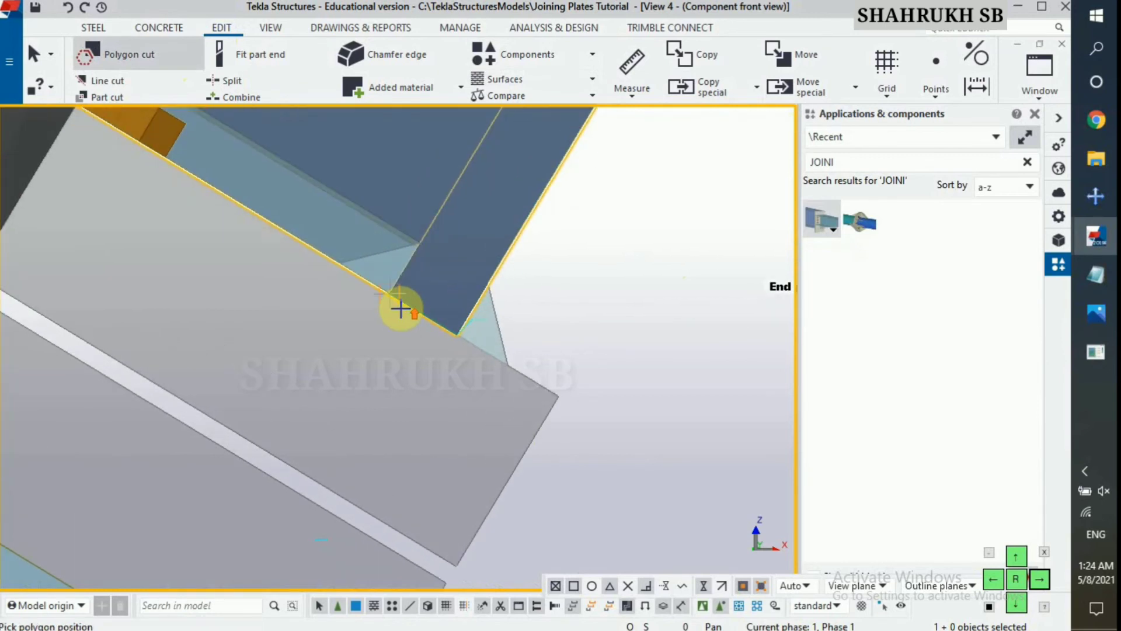
pyautogui.scroll(-3, 391, 299)
pyautogui.click(453, 303)
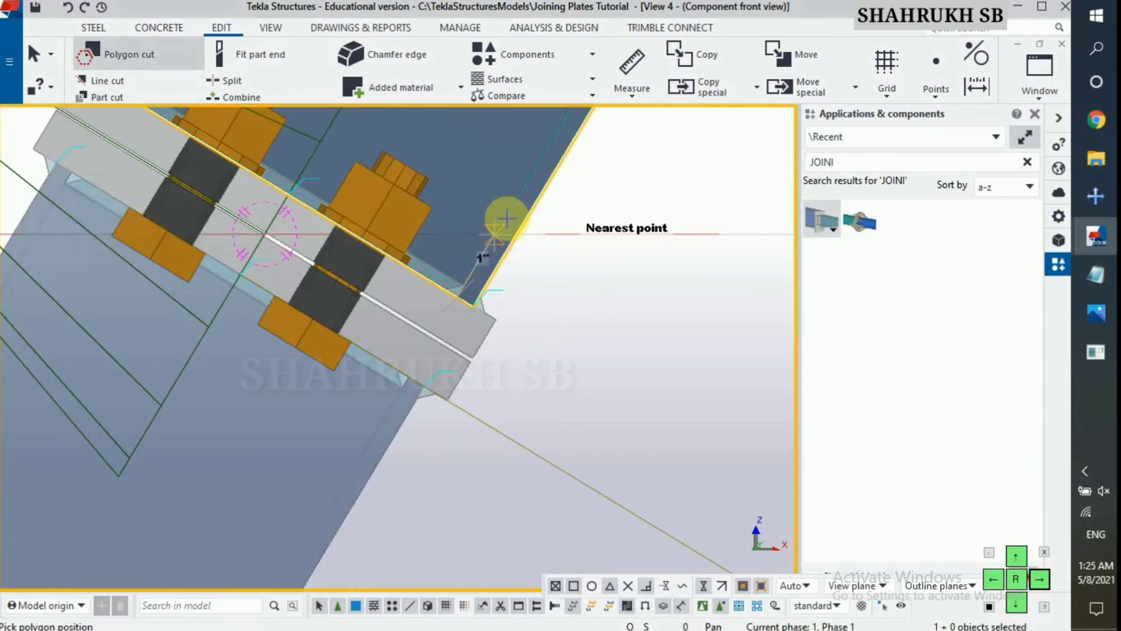
pyautogui.write('1/2')
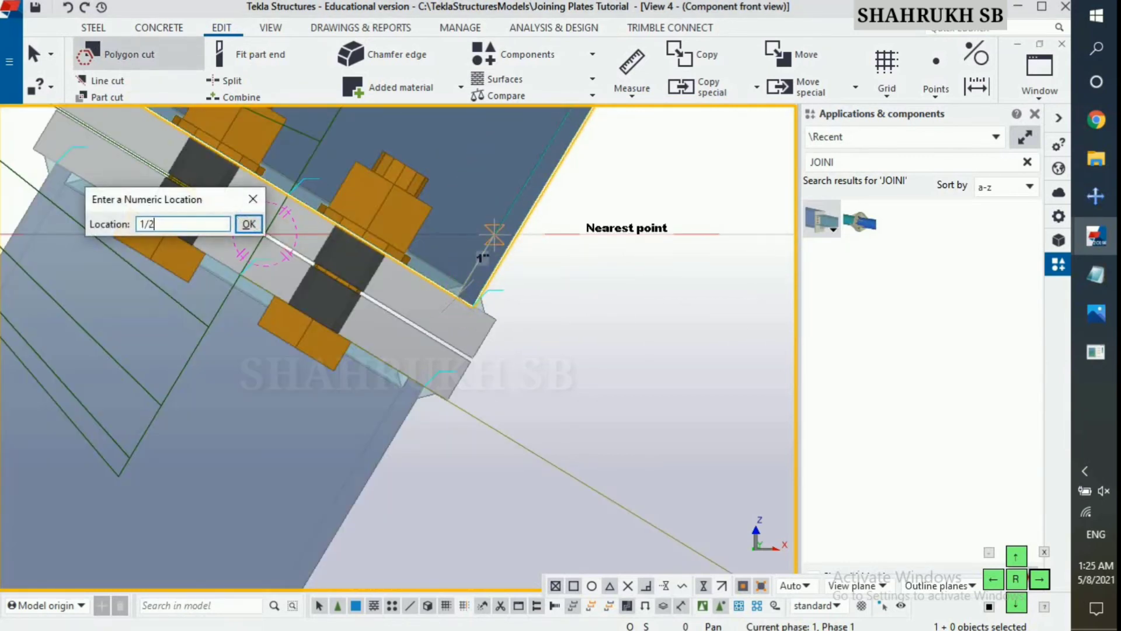
pyautogui.press('Return')
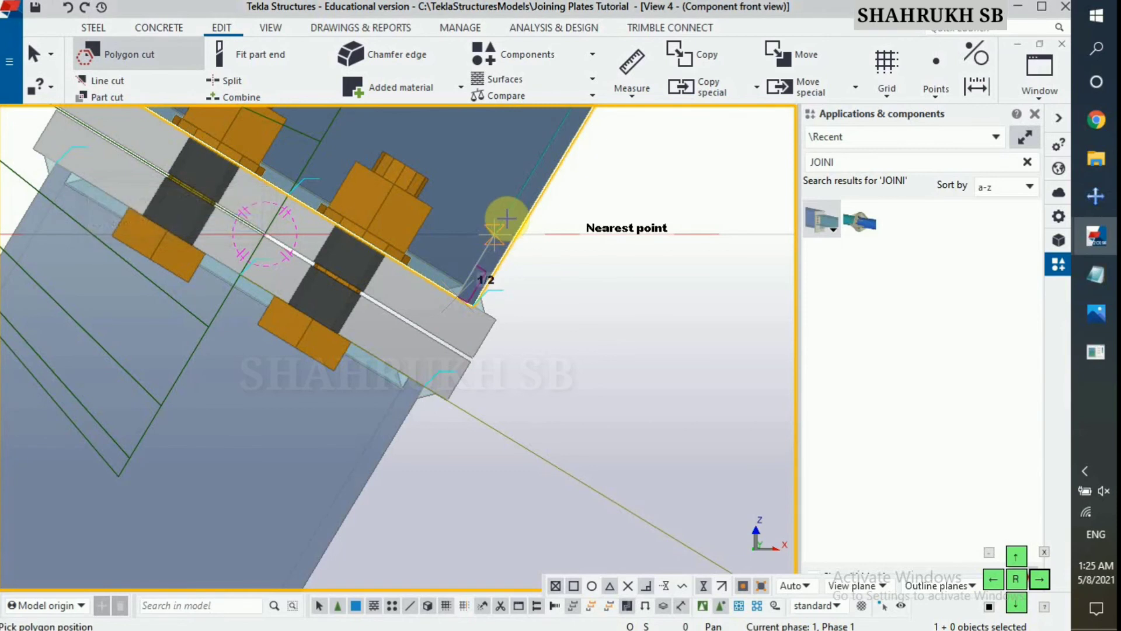
# Step: Add the cut's second and third sides, each 1/2" long, perpendicular across the web and back towards the joining plate
pyautogui.rightClick(402, 233)
pyautogui.click(476, 383)
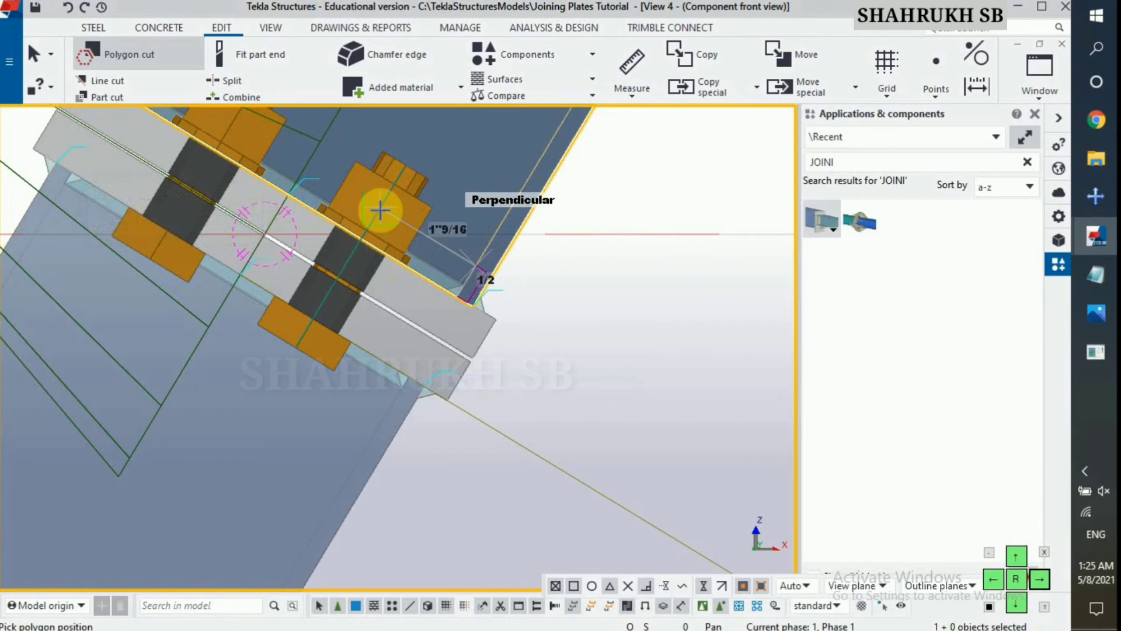
pyautogui.write('1/2')
pyautogui.press('Return')
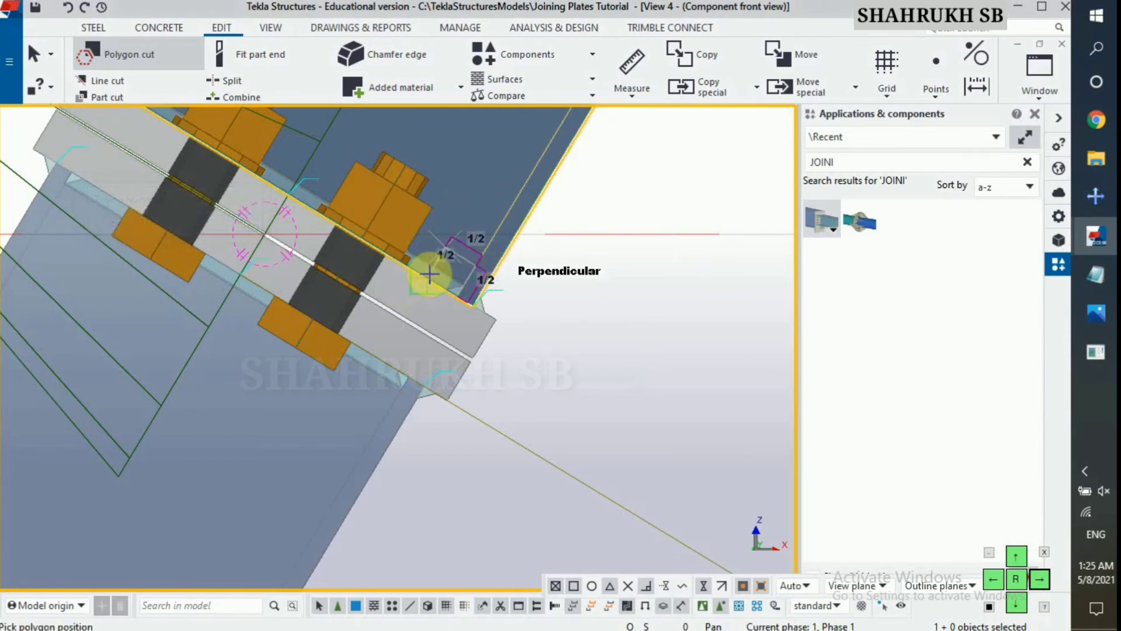
pyautogui.write('1/')
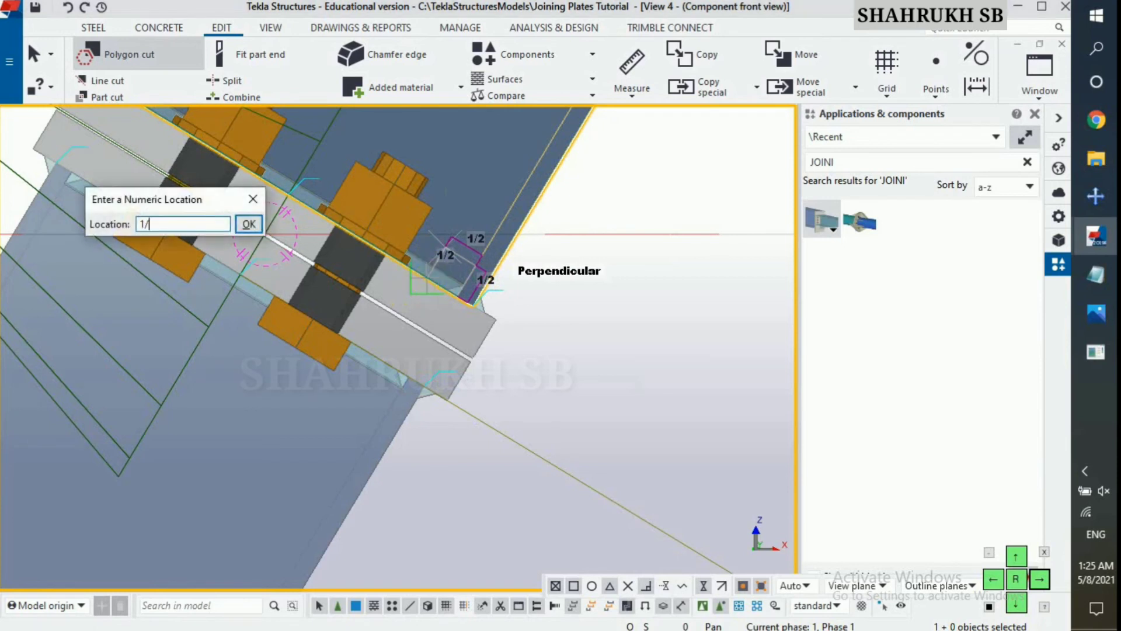
pyautogui.write('2')
pyautogui.press('Return')
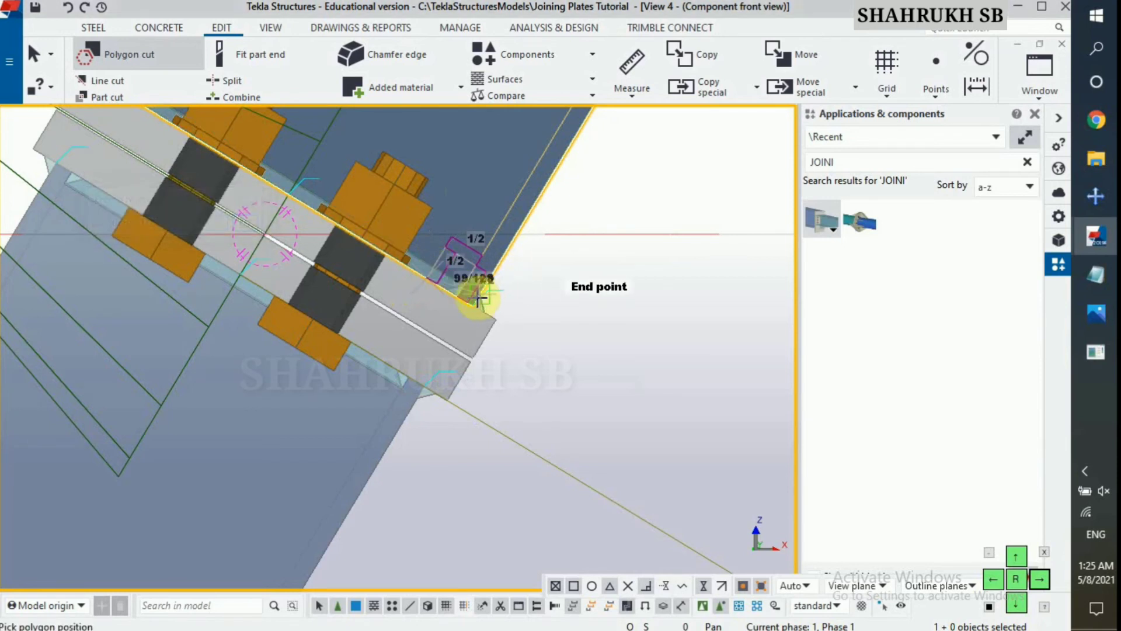
# Step: Close the square cut with a 1/2" side along the joining plate and end the Polygon cut command
pyautogui.write('1/2')
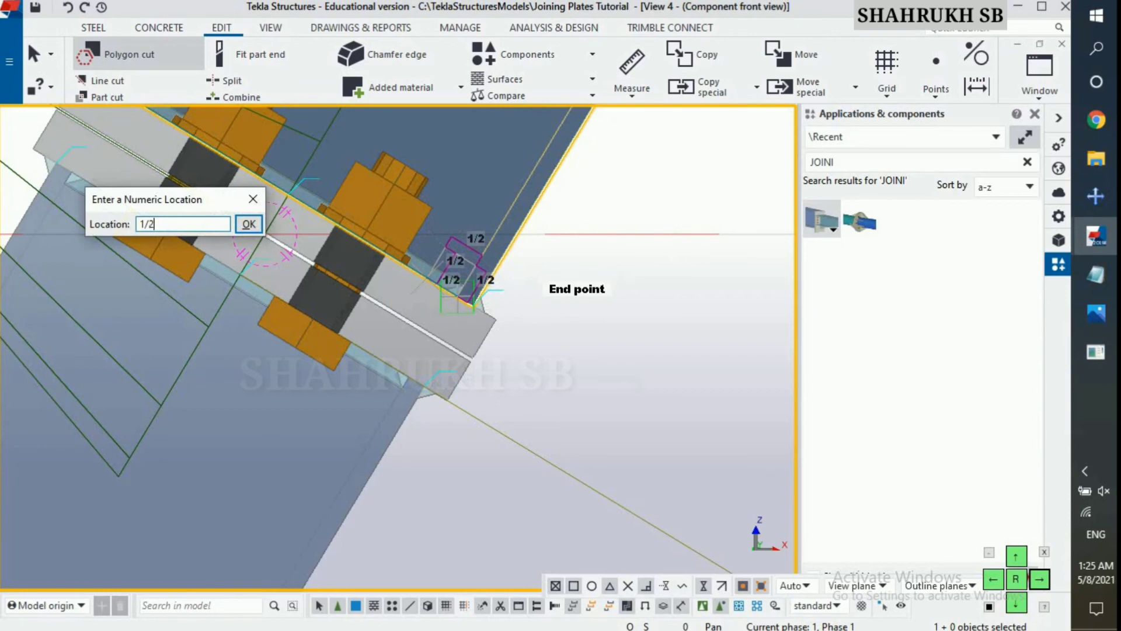
pyautogui.press('Return')
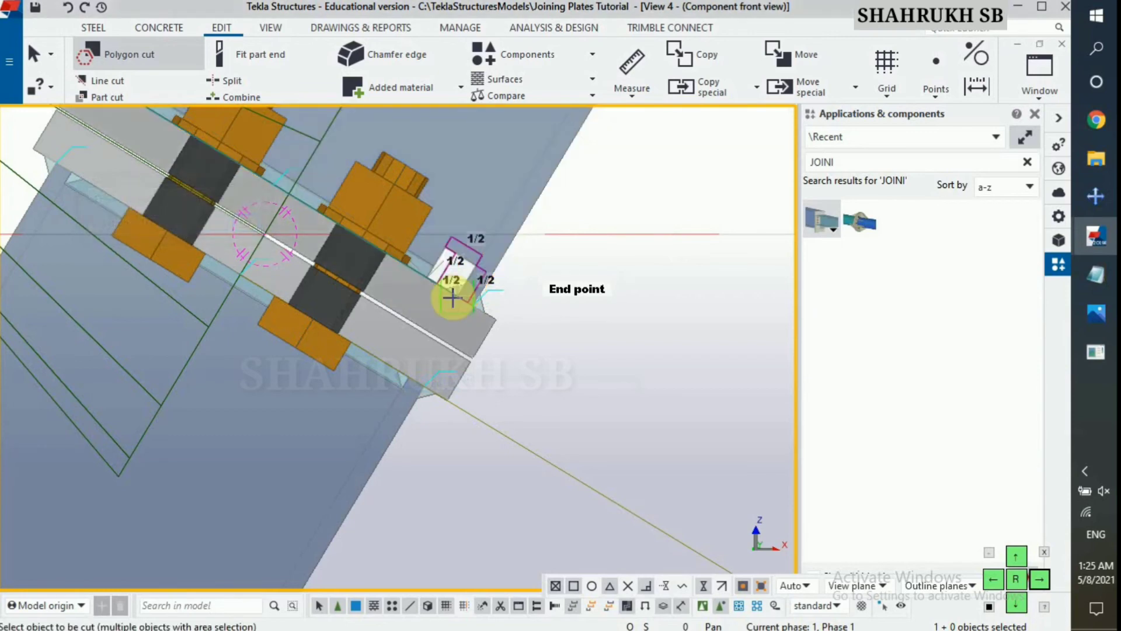
pyautogui.rightClick(543, 257)
pyautogui.click(593, 262)
# Step: Change the cut's outer web-side corner to a Rounding chamfer with a 1/2" radius and apply it
pyautogui.scroll(3, 443, 260)
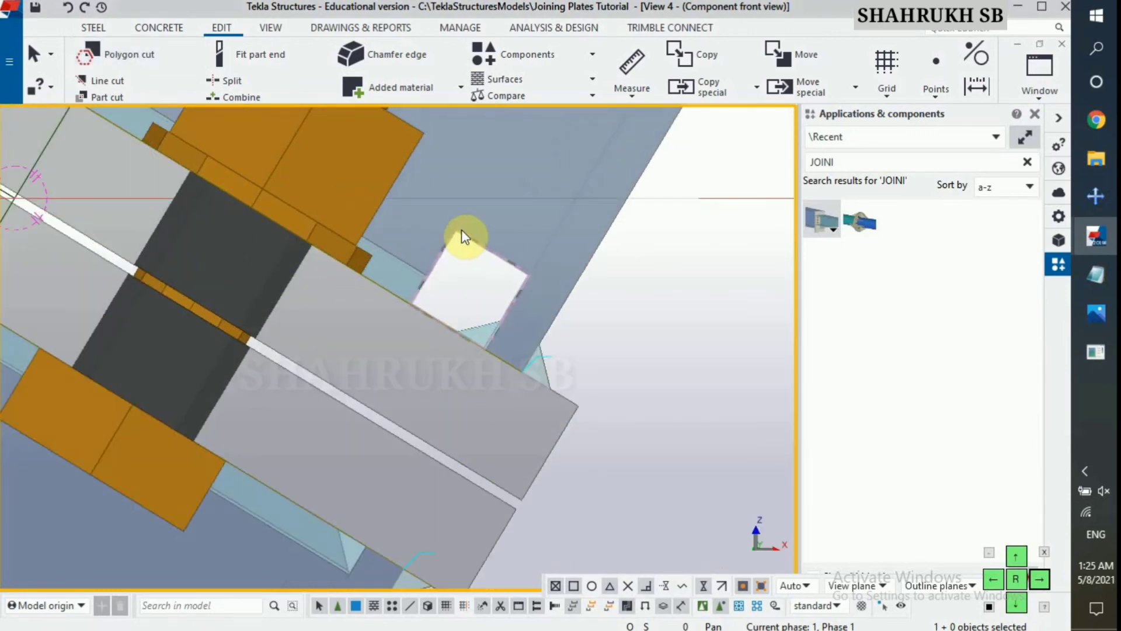
pyautogui.scroll(3, 460, 232)
pyautogui.click(456, 230)
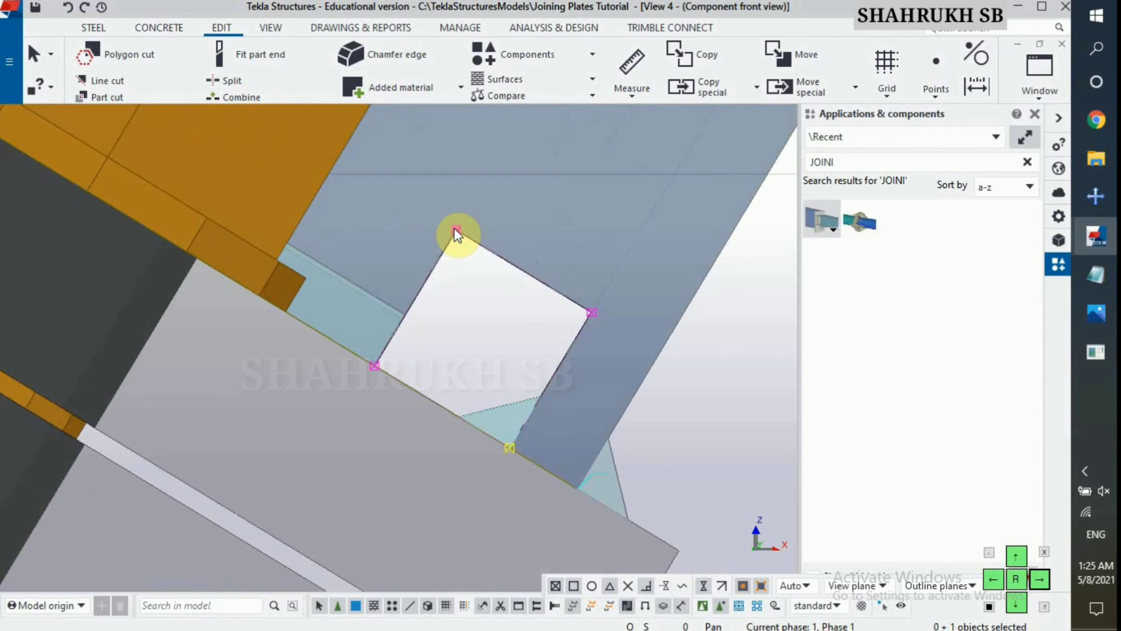
pyautogui.doubleClick(460, 238)
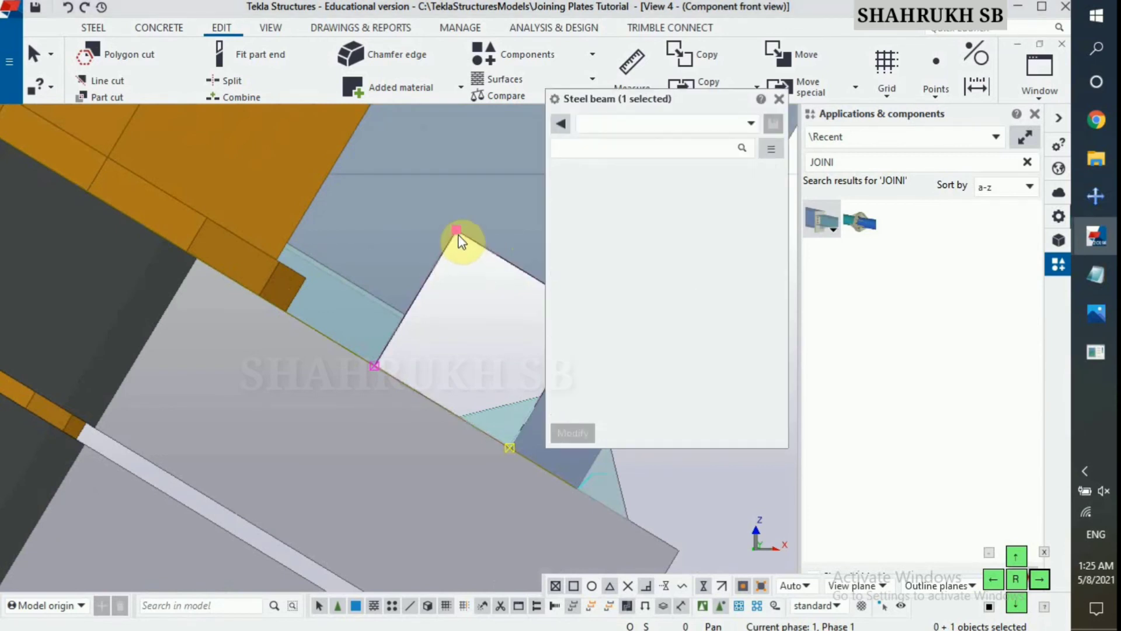
pyautogui.click(681, 198)
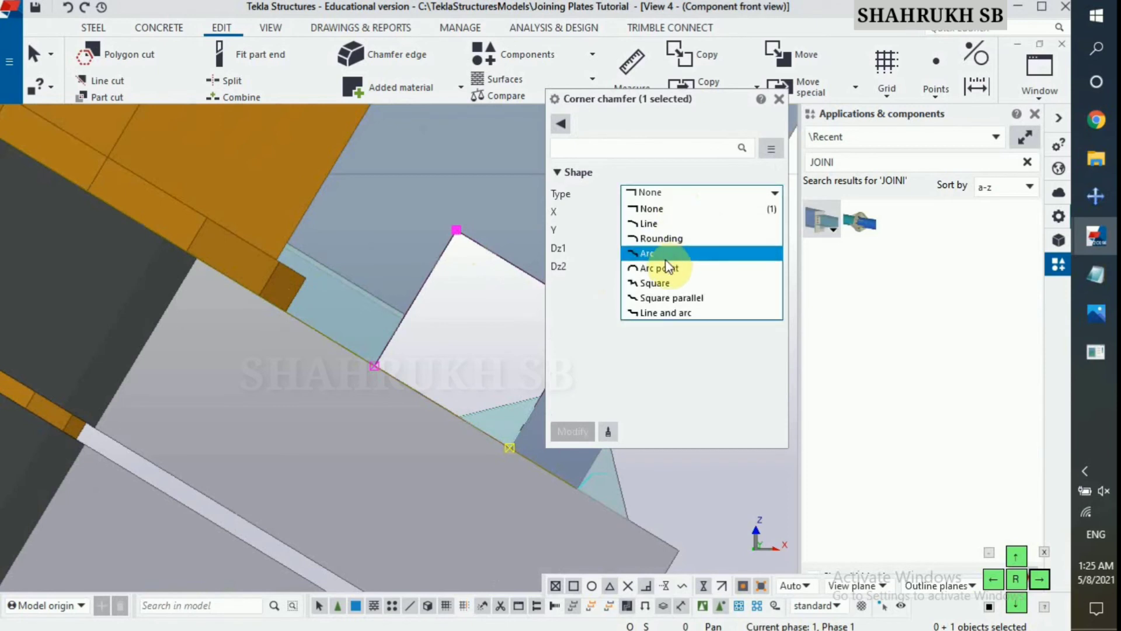
pyautogui.click(666, 238)
pyautogui.click(652, 215)
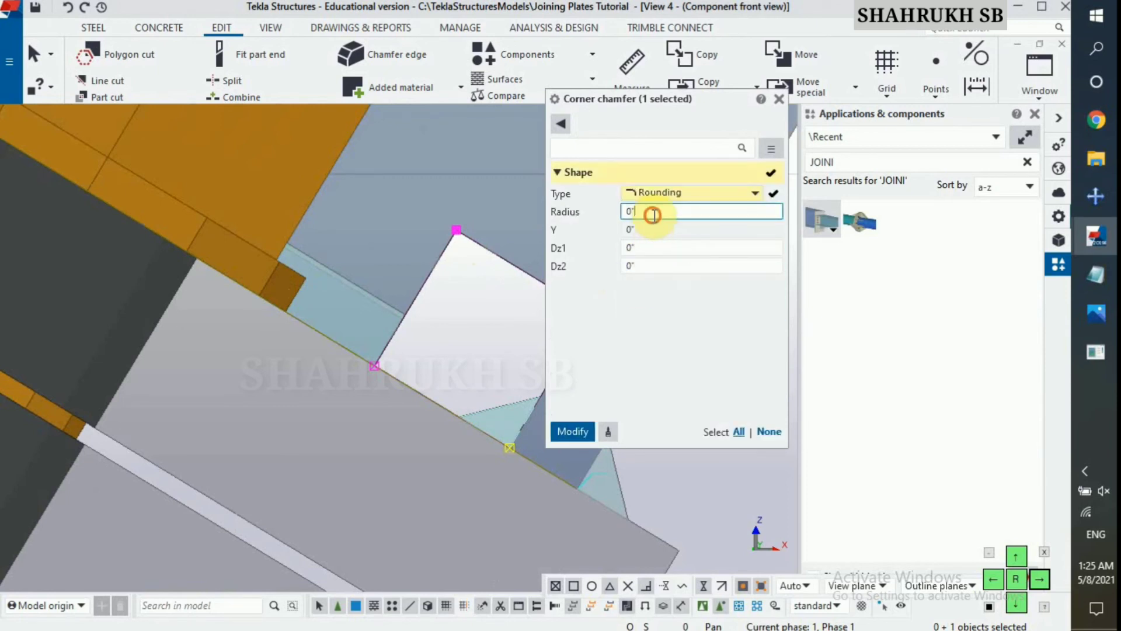
pyautogui.write('1/2')
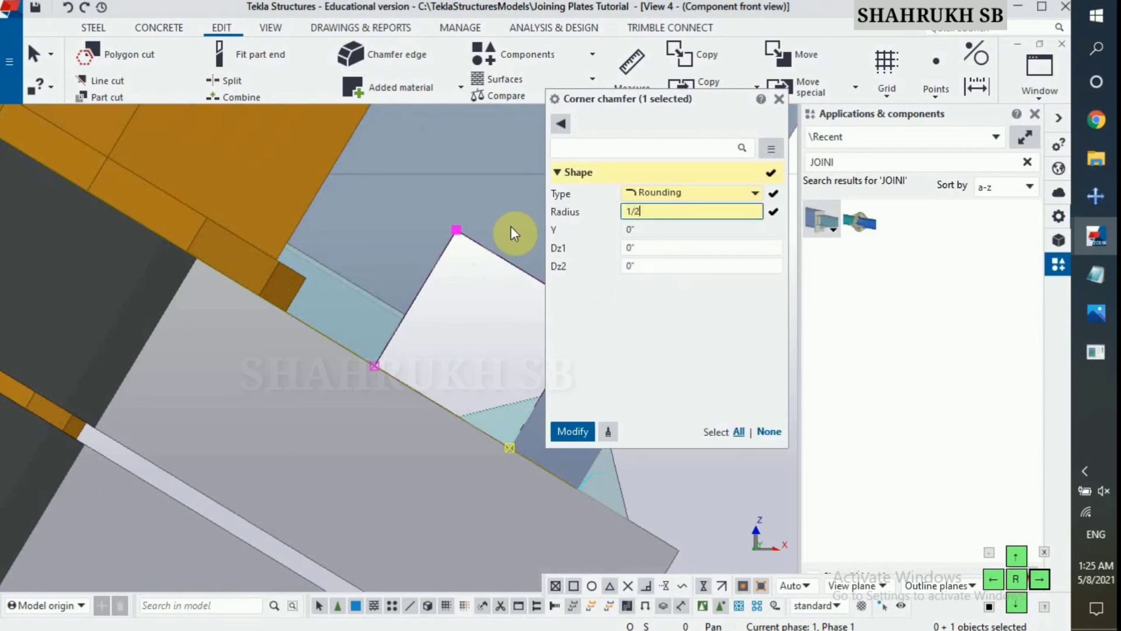
pyautogui.press('Return')
pyautogui.scroll(-4, 415, 391)
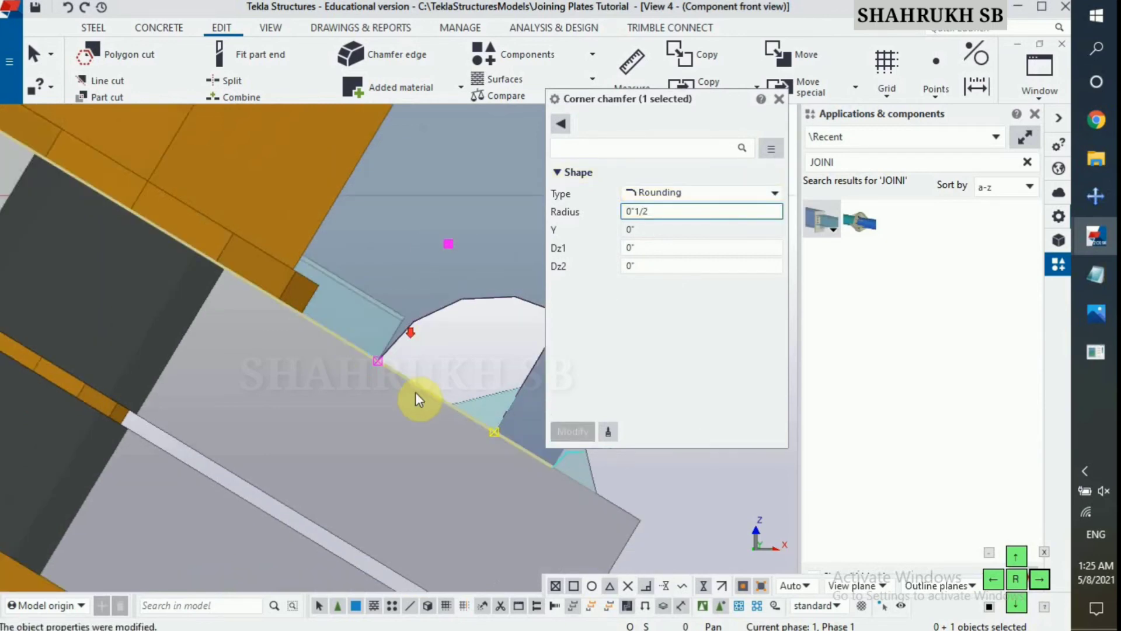
pyautogui.scroll(-2, 415, 391)
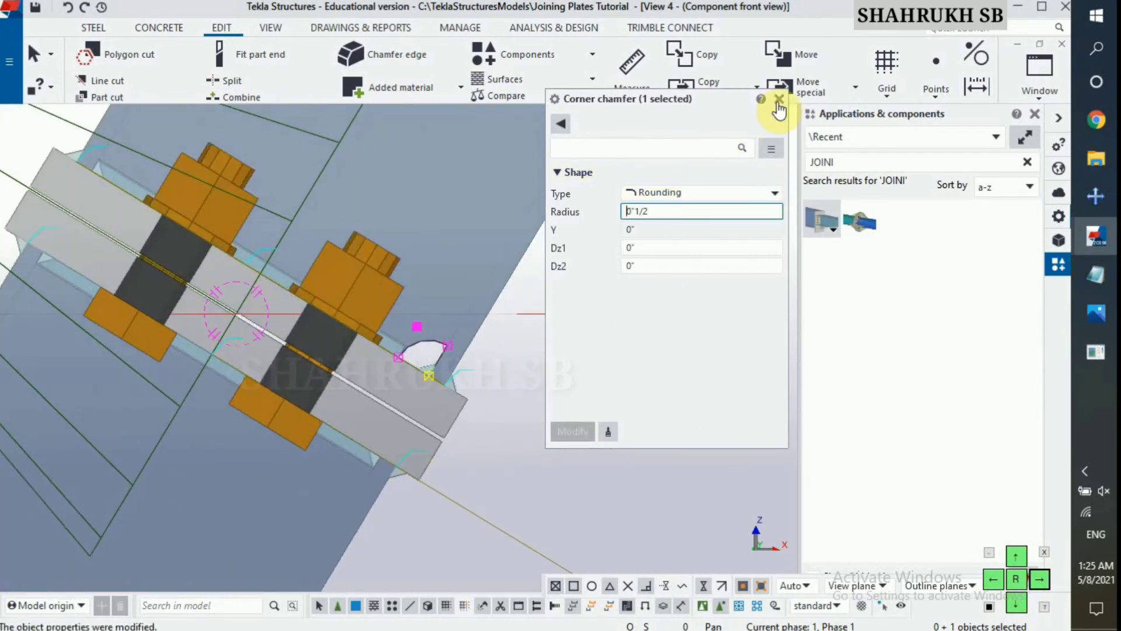
pyautogui.click(779, 100)
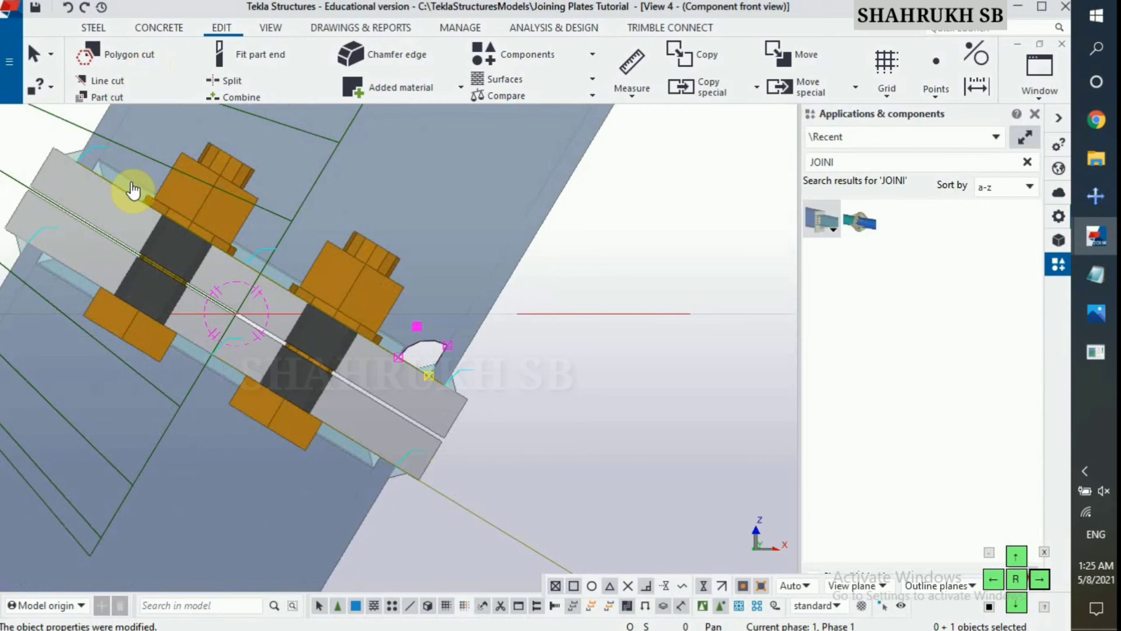
# Step: Begin a polygon cut on the upper brace at the upper flange's inner corner, with a 1/2" first side along the flange
pyautogui.click(129, 54)
pyautogui.scroll(-2, 157, 232)
pyautogui.scroll(5, 156, 232)
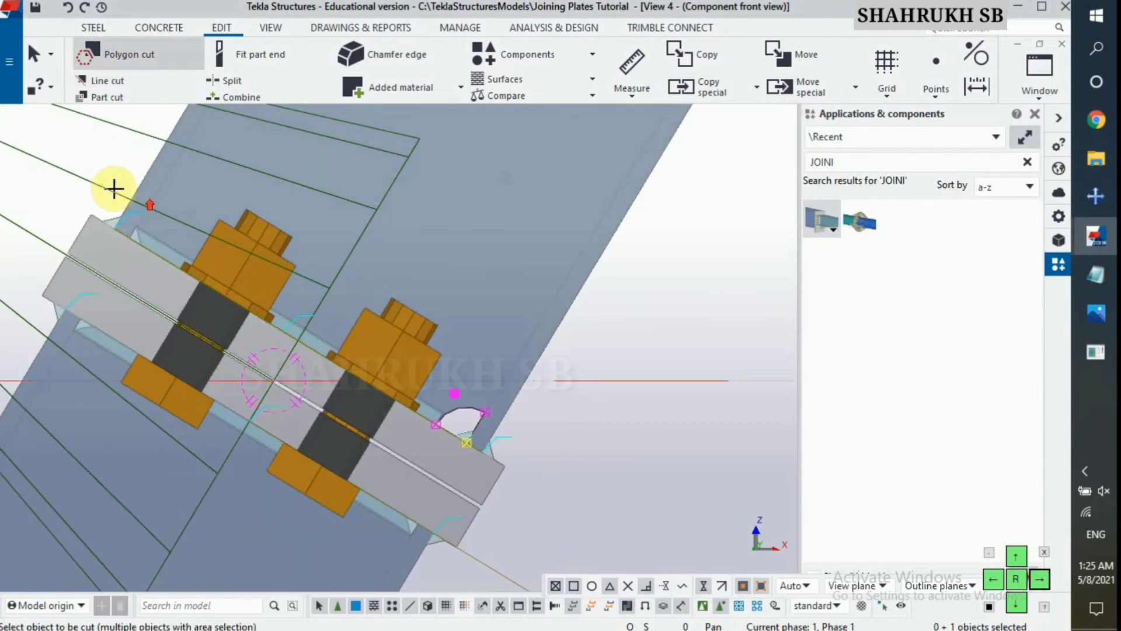
pyautogui.click(187, 180)
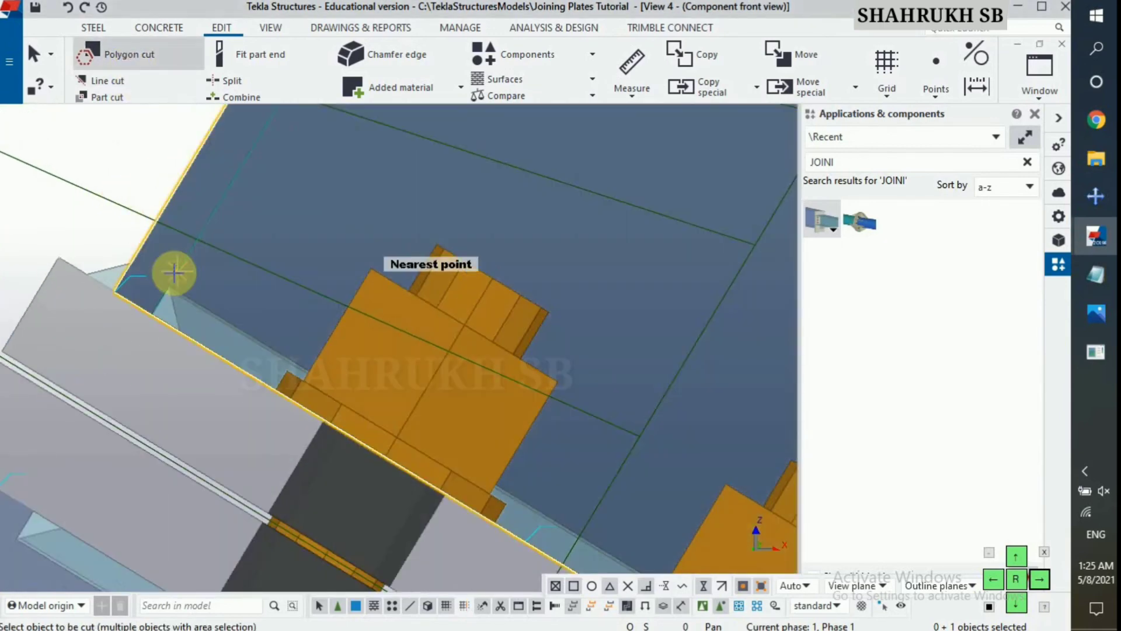
pyautogui.scroll(2, 156, 298)
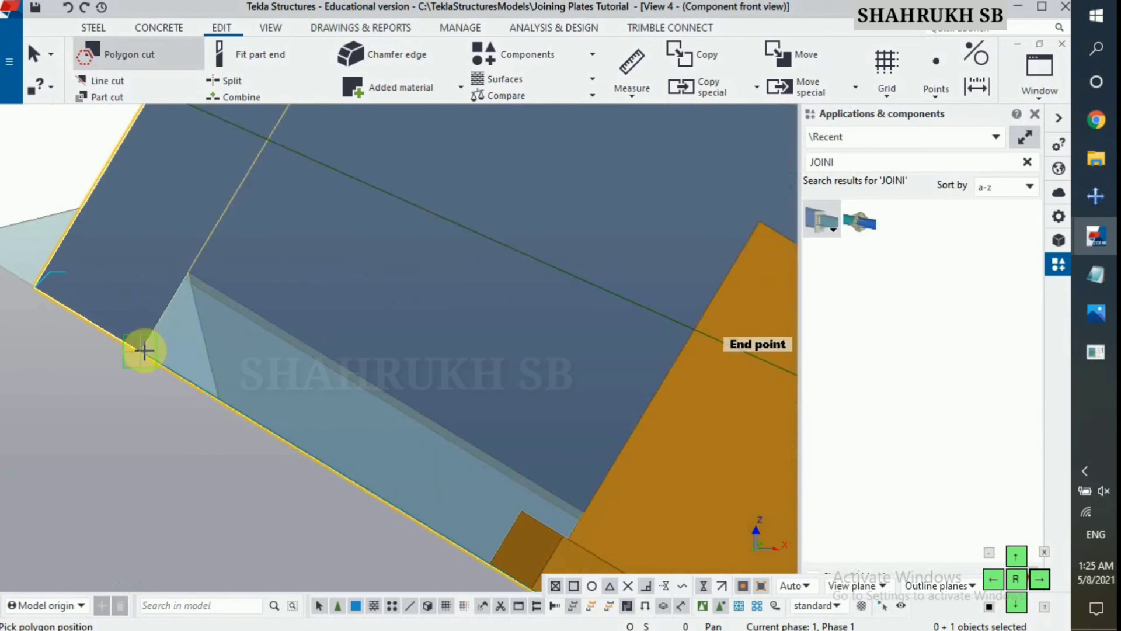
pyautogui.scroll(-2, 219, 347)
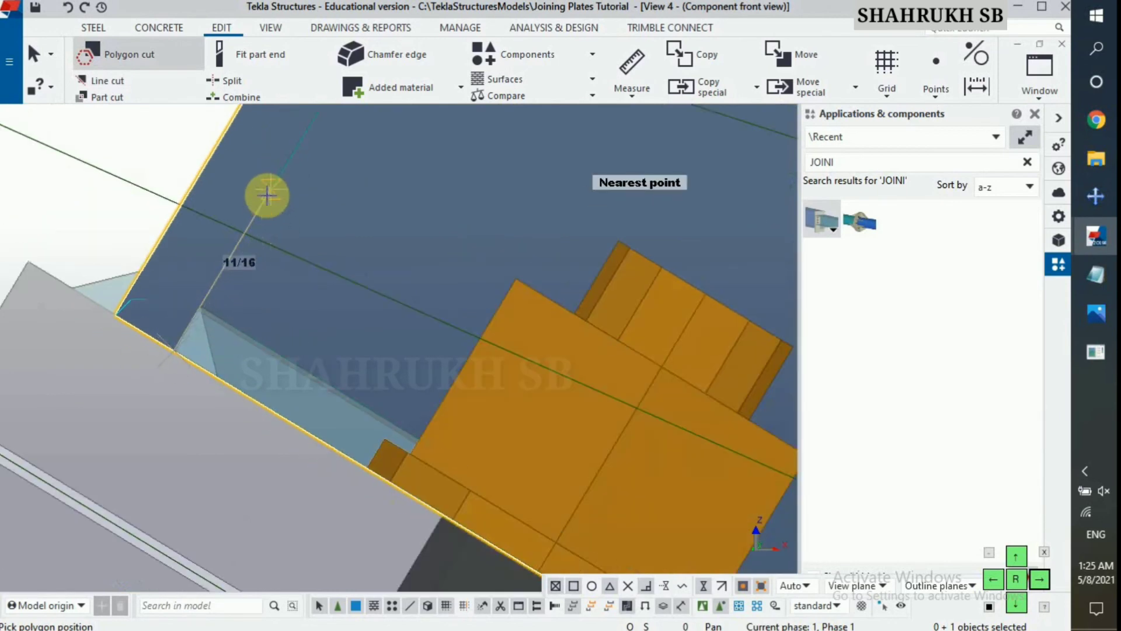
pyautogui.write('1/2')
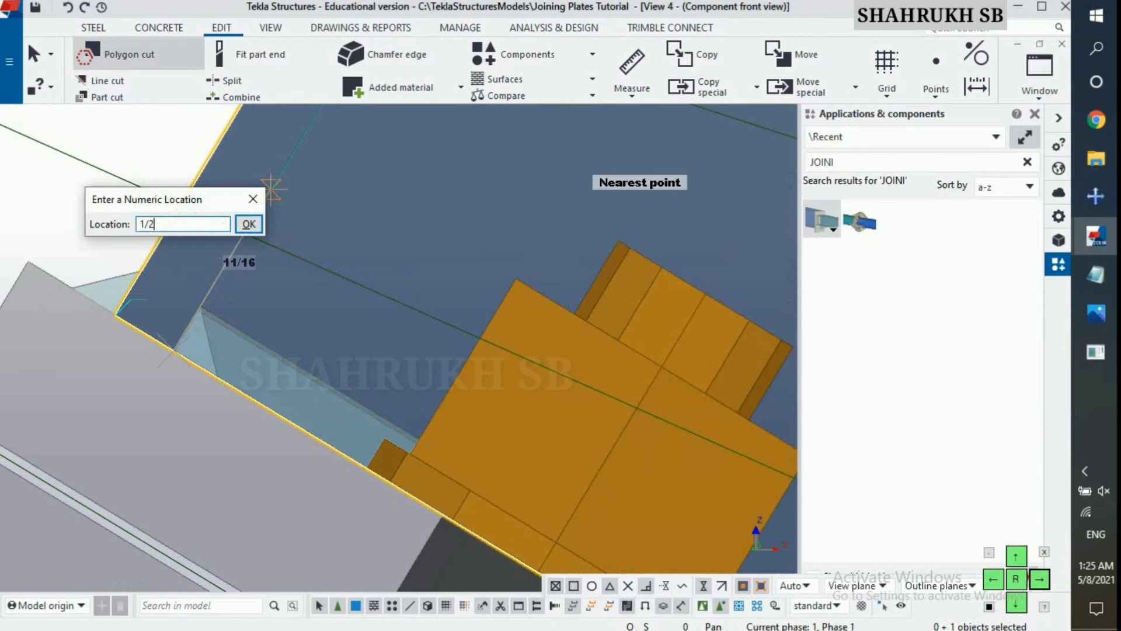
pyautogui.press('Return')
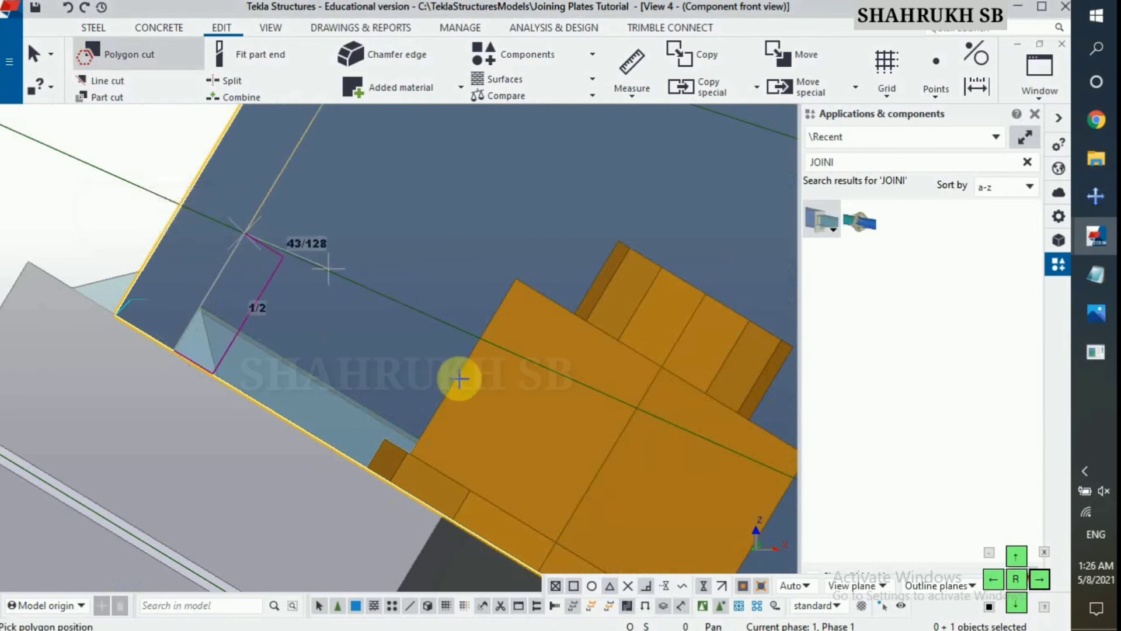
# Step: Add the second side of the upper flange cut, 1/2" long and perpendicular to the first across the web
pyautogui.rightClick(511, 385)
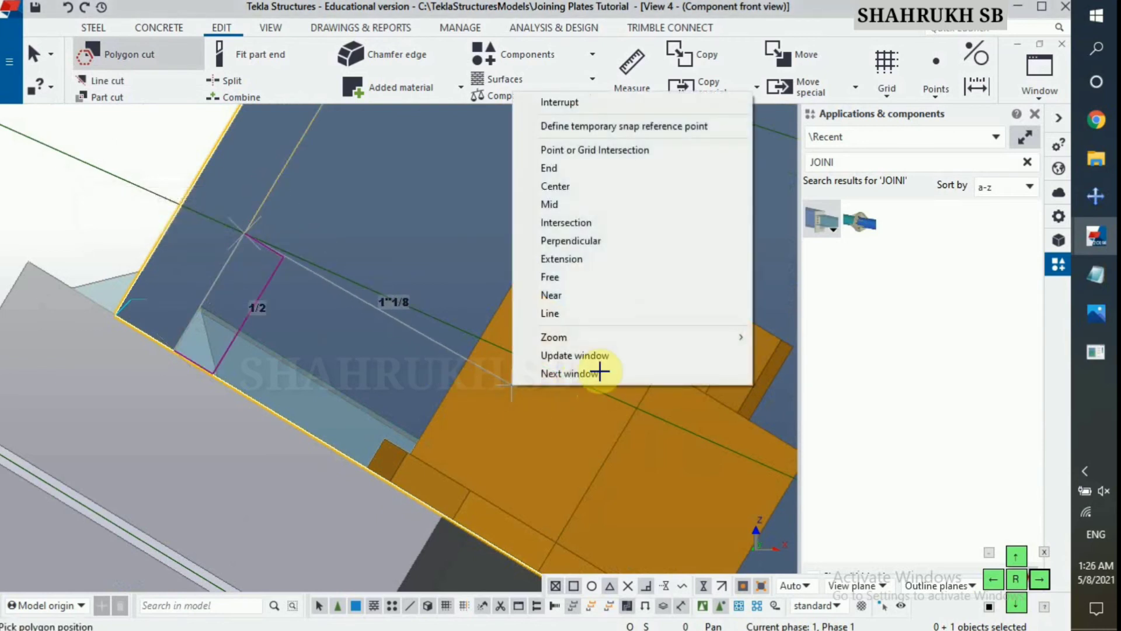
pyautogui.click(601, 241)
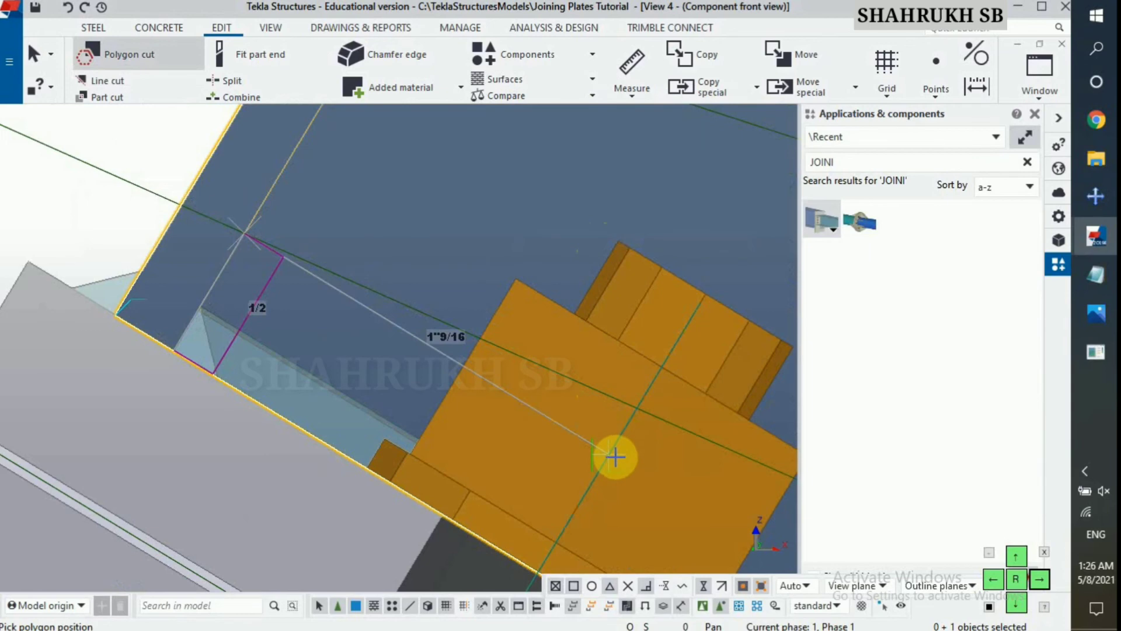
pyautogui.scroll(-3, 614, 457)
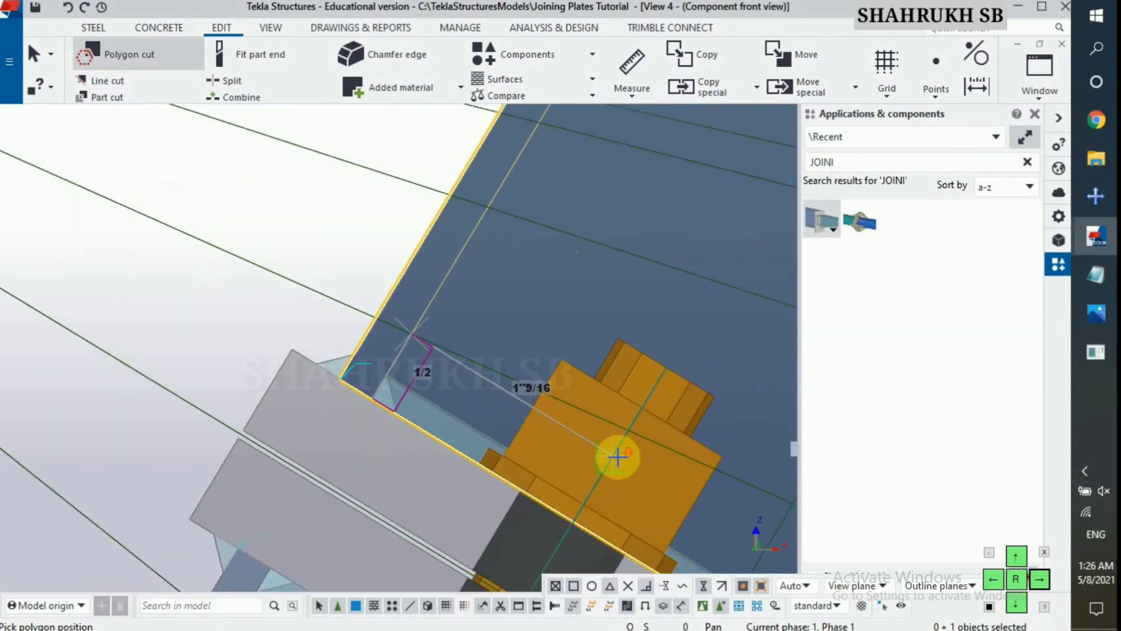
pyautogui.scroll(-2, 617, 456)
pyautogui.write('1/')
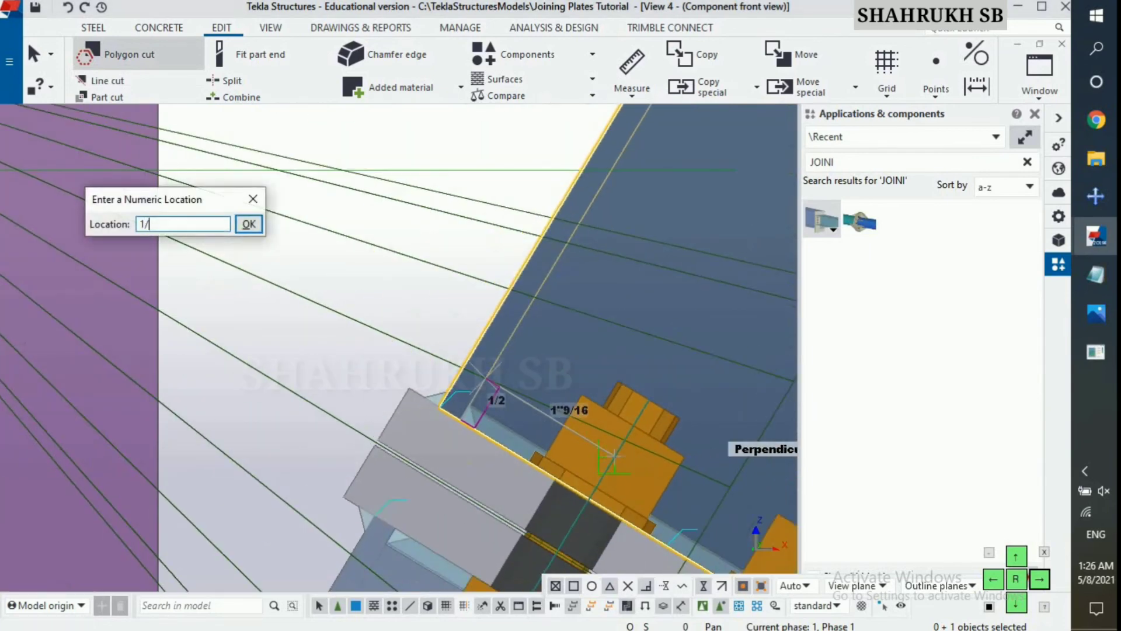
pyautogui.press('Return')
pyautogui.click(617, 457)
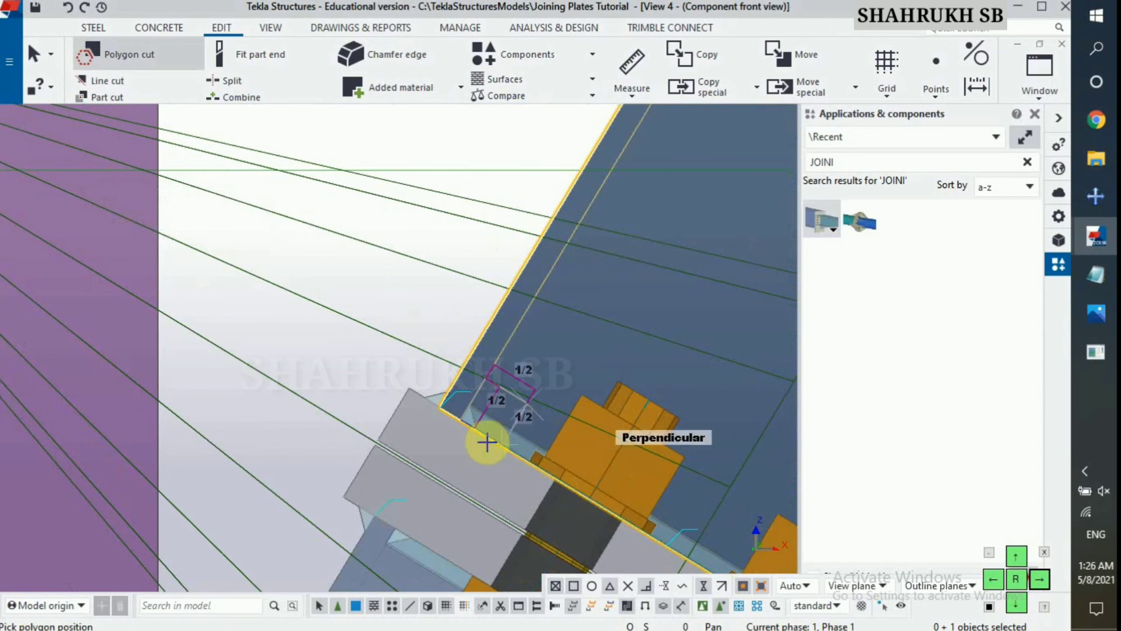
# Step: Add the 1/2" third side back to the joining plate, close the square cut and end the Polygon cut command
pyautogui.scroll(3, 483, 435)
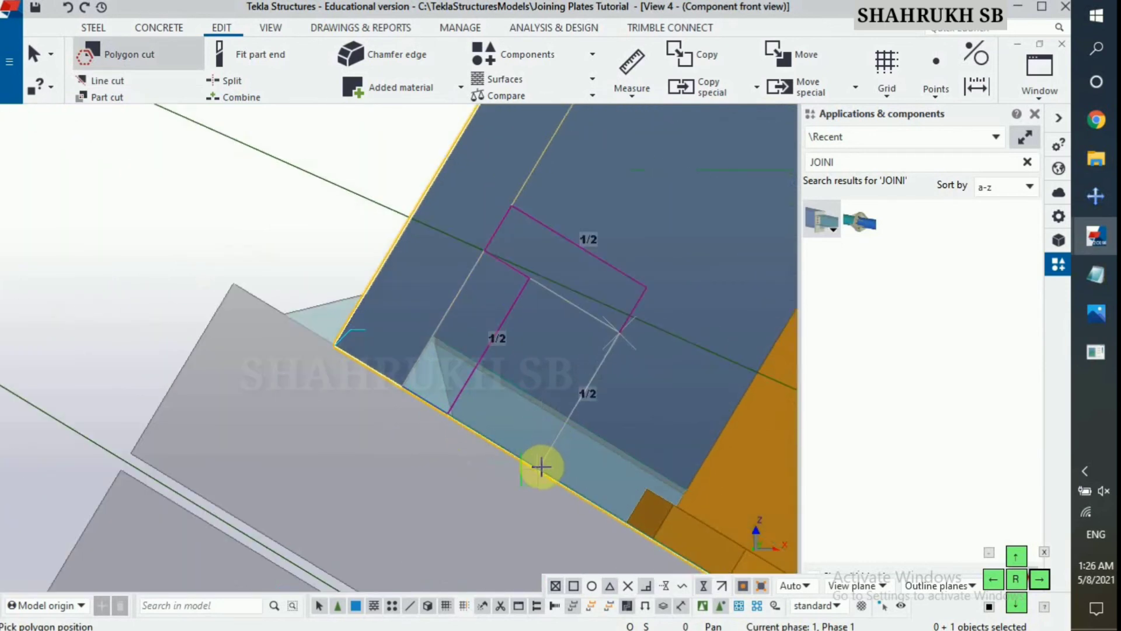
pyautogui.write('1/')
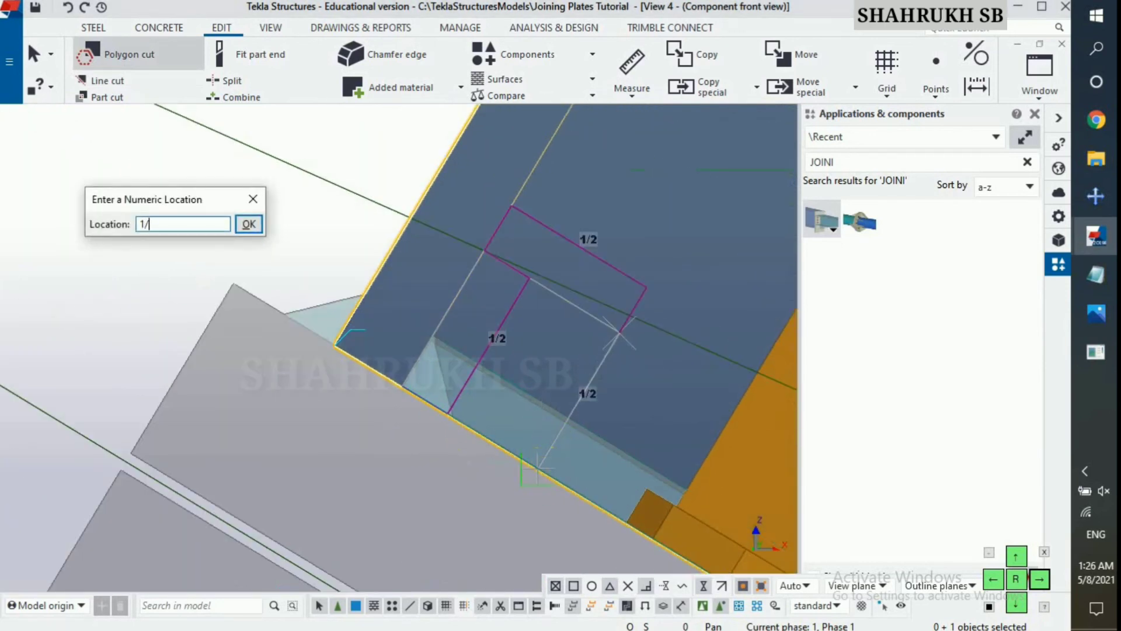
pyautogui.press('Return')
pyautogui.click(539, 472)
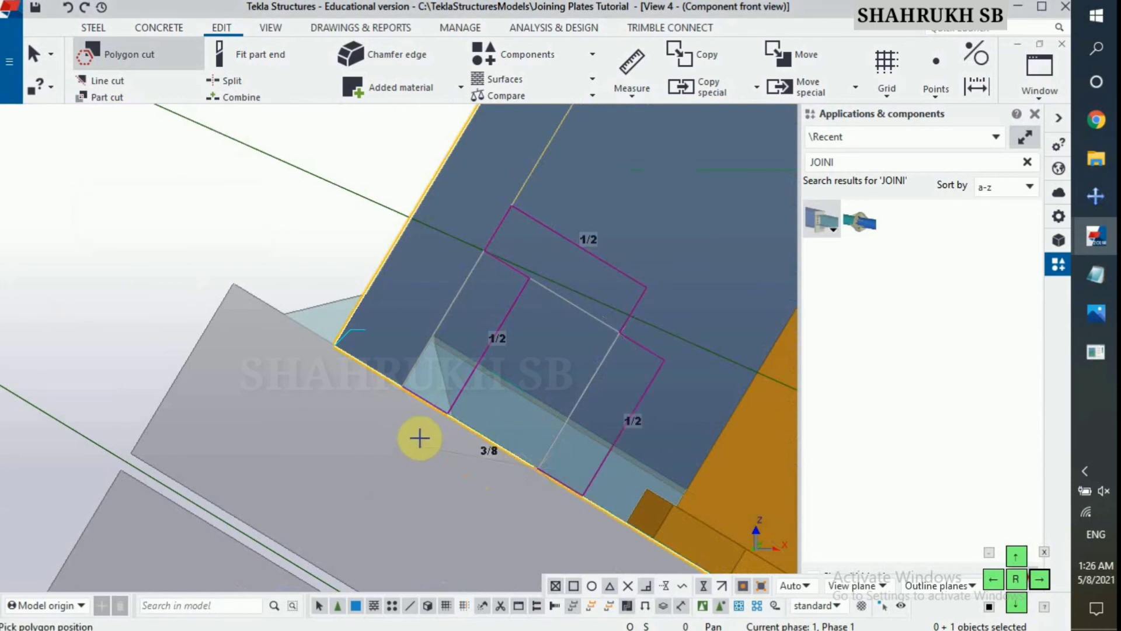
pyautogui.middleClick(658, 260)
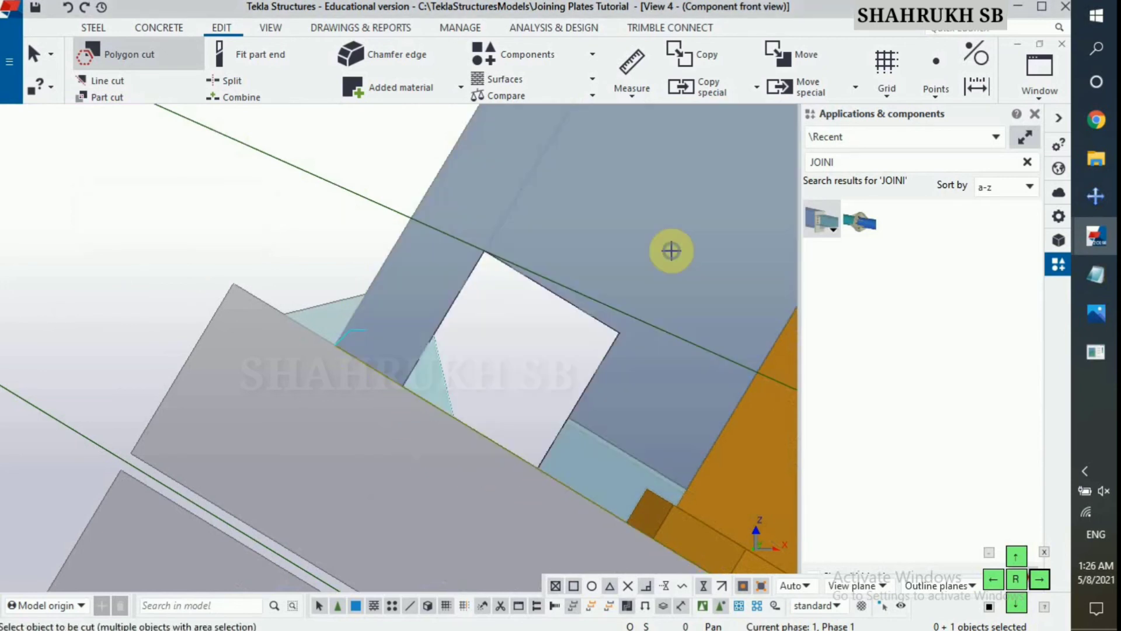
pyautogui.rightClick(670, 250)
pyautogui.click(718, 263)
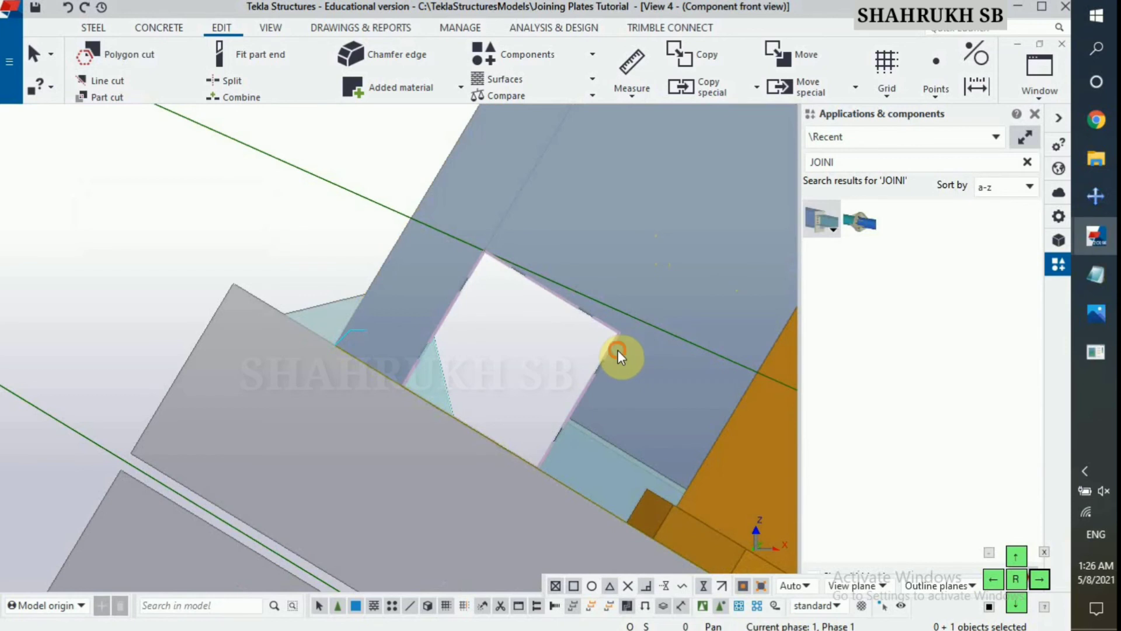
# Step: Change the upper flange cut's outer web-side corner to a Rounding chamfer with a 1/2" radius and apply it
pyautogui.click(620, 334)
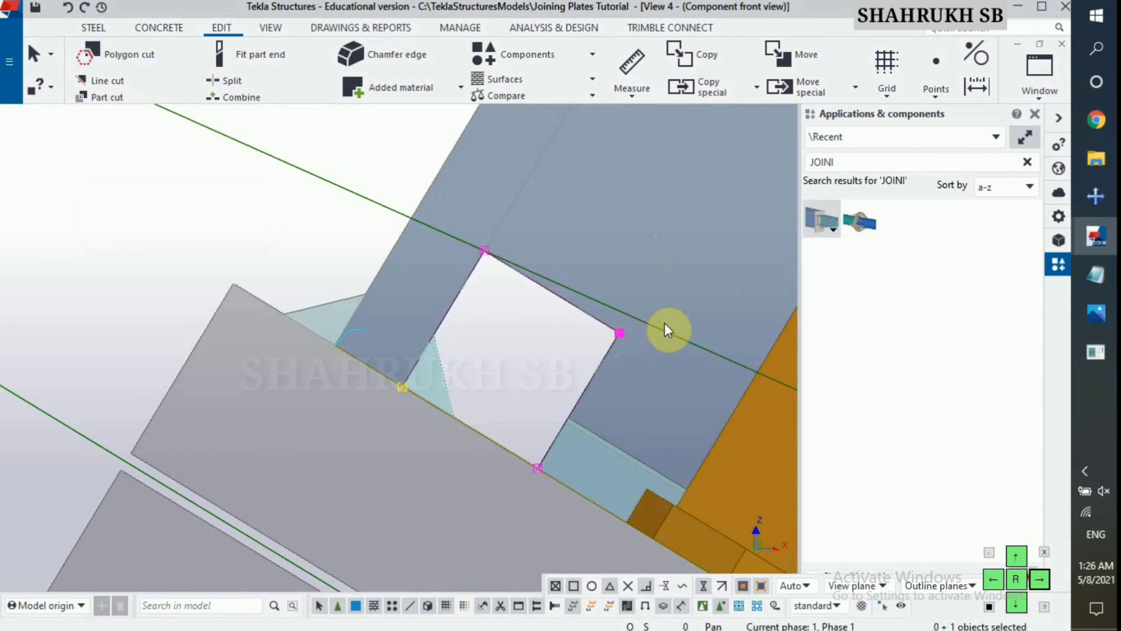
pyautogui.hotkey('alt', 'Return')
pyautogui.click(664, 202)
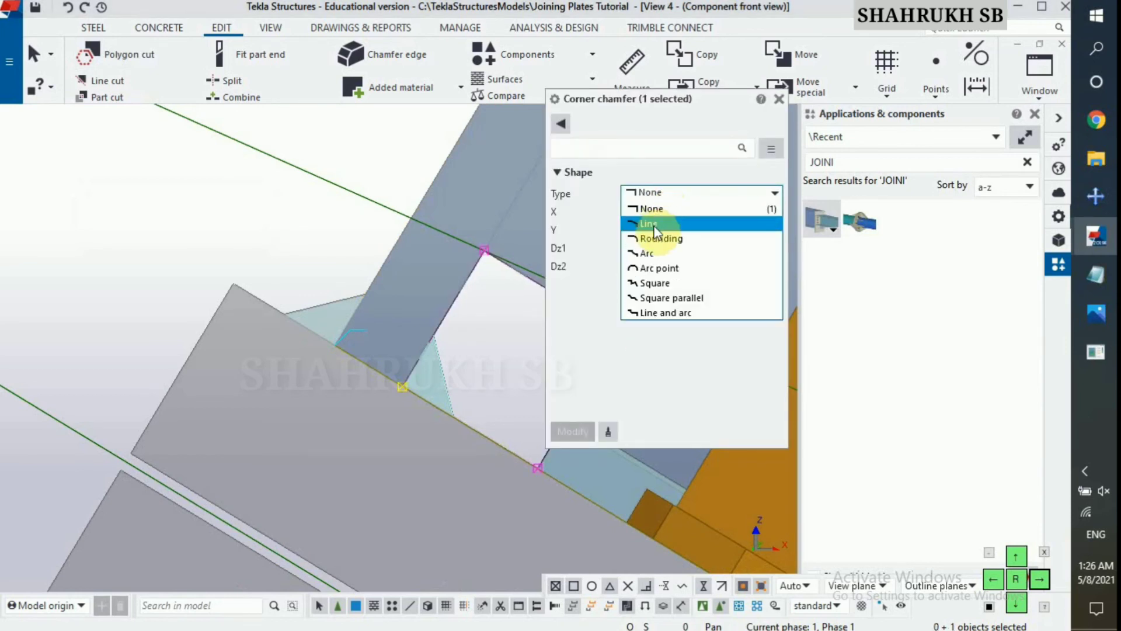
pyautogui.click(651, 240)
pyautogui.click(647, 211)
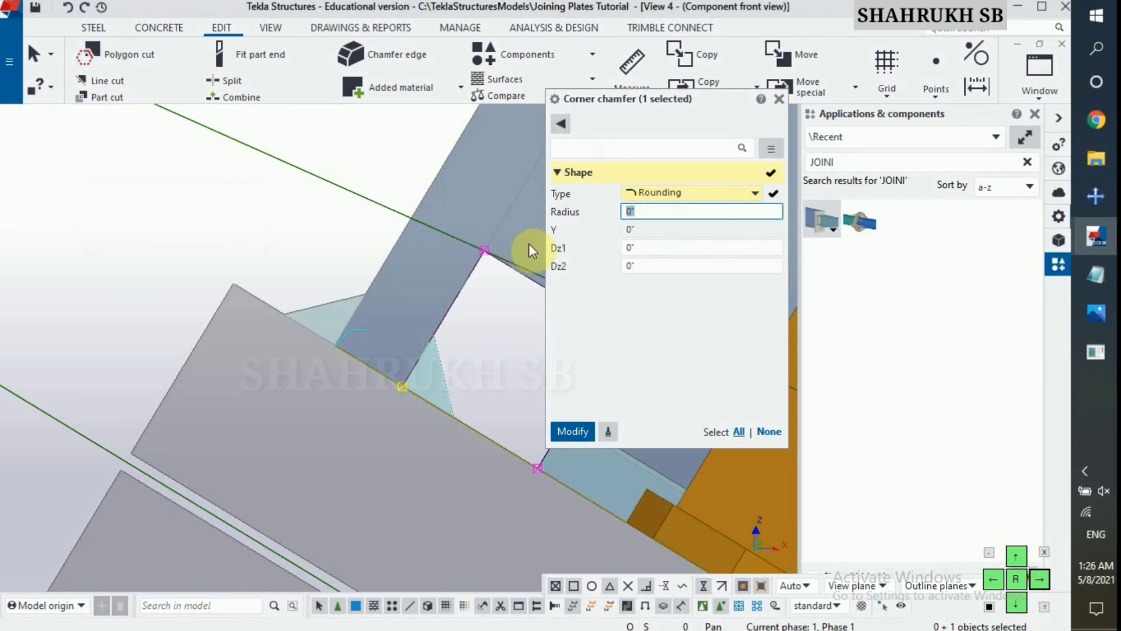
pyautogui.write('1/2')
pyautogui.press('Return')
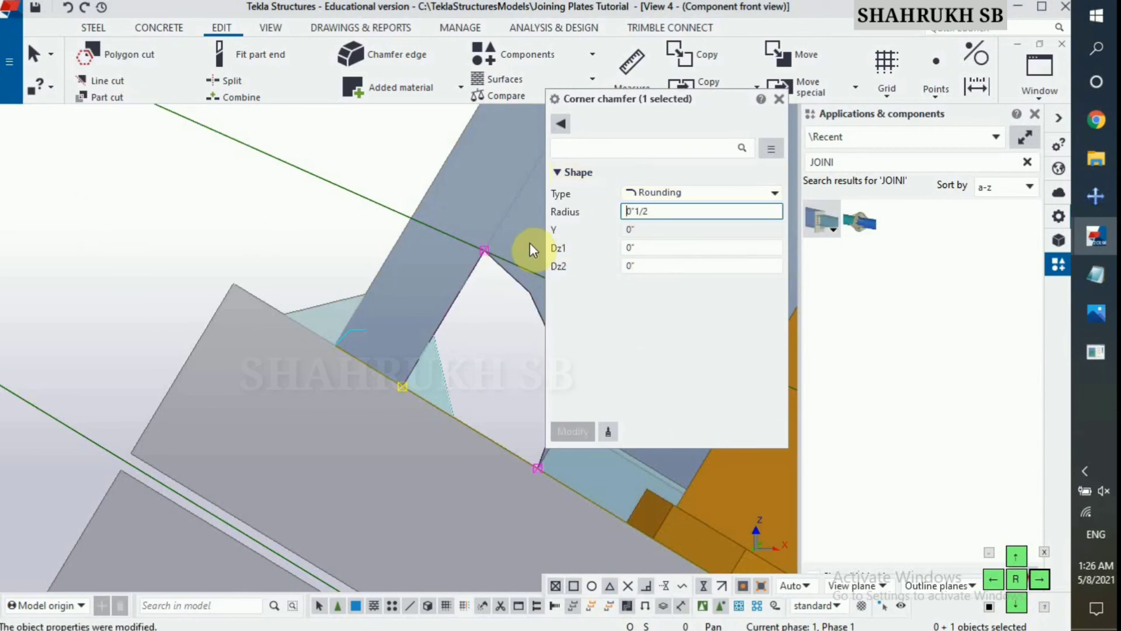
# Step: Begin a polygon cut on the lower brace at the lower flange's inner corner, with a 1/2" first side along the flange
pyautogui.scroll(-5, 107, 230)
pyautogui.scroll(4, 226, 314)
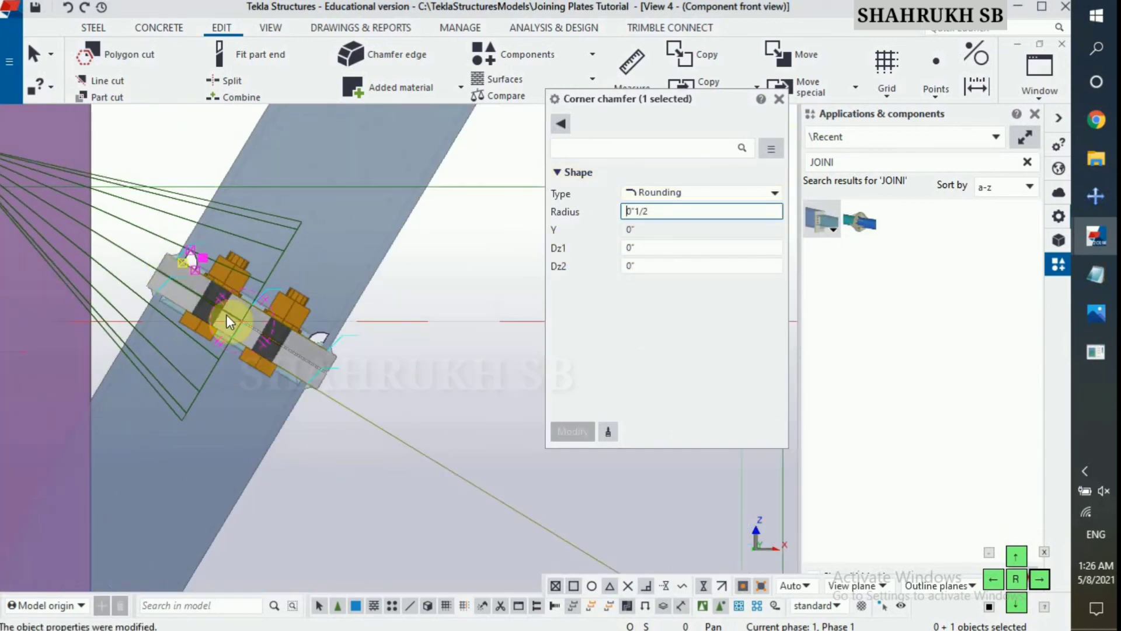
pyautogui.click(129, 58)
pyautogui.scroll(2, 184, 466)
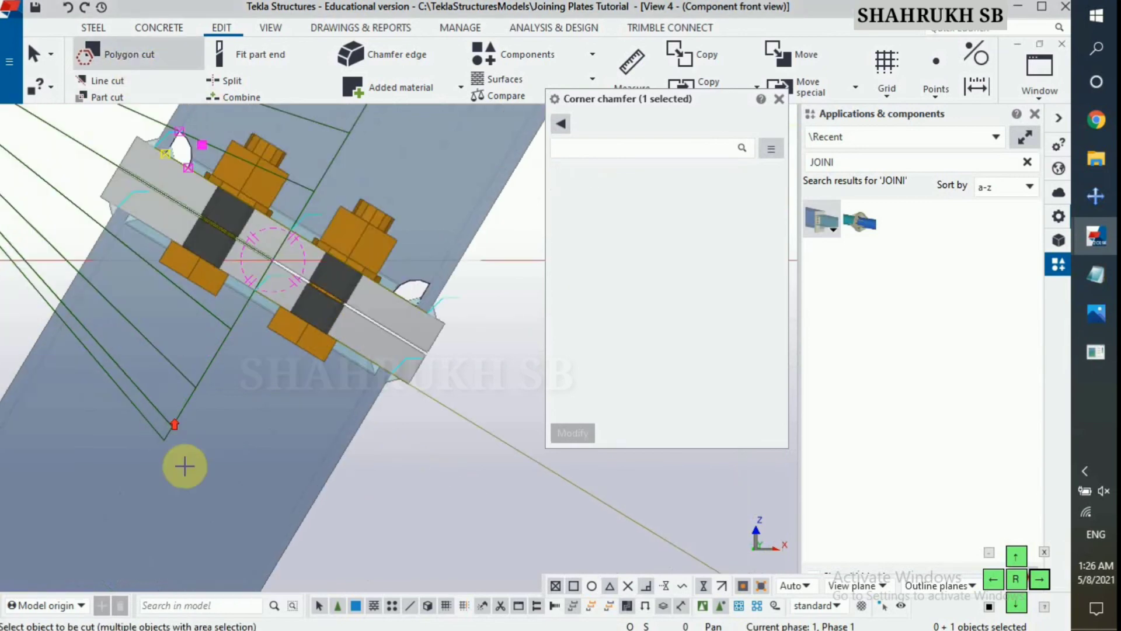
pyautogui.click(185, 466)
pyautogui.scroll(2, 385, 391)
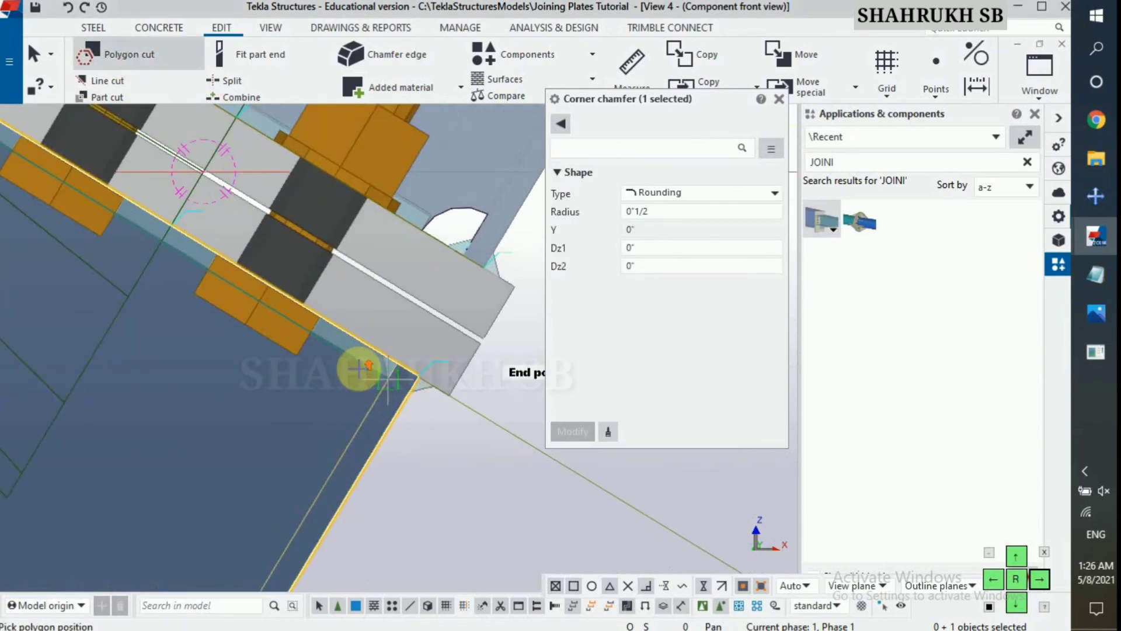
pyautogui.scroll(2, 358, 368)
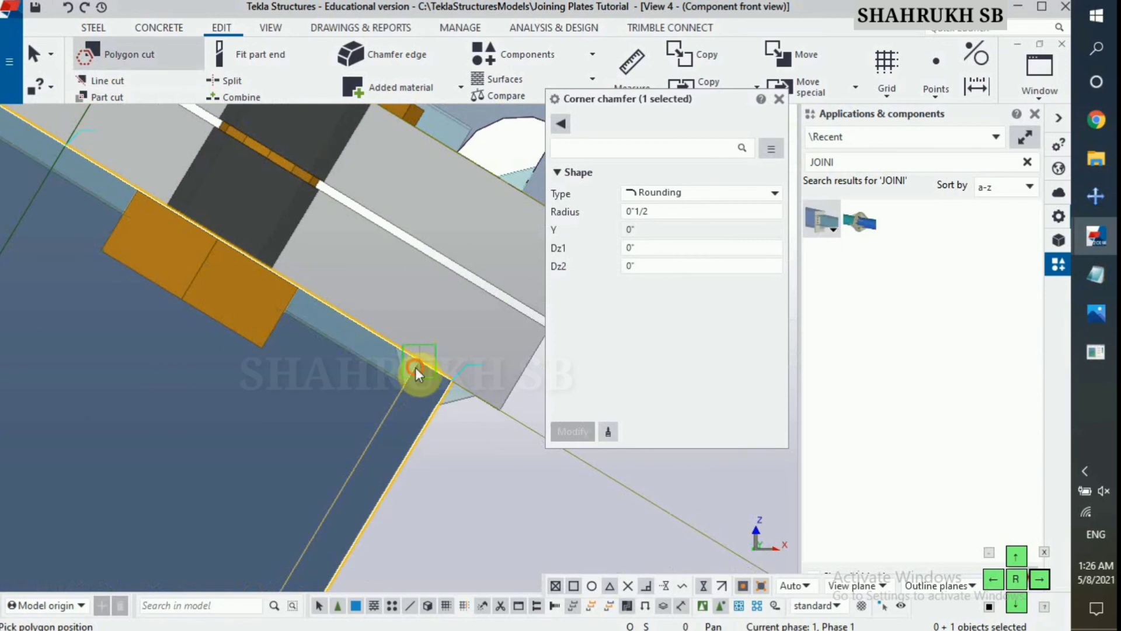
pyautogui.click(415, 368)
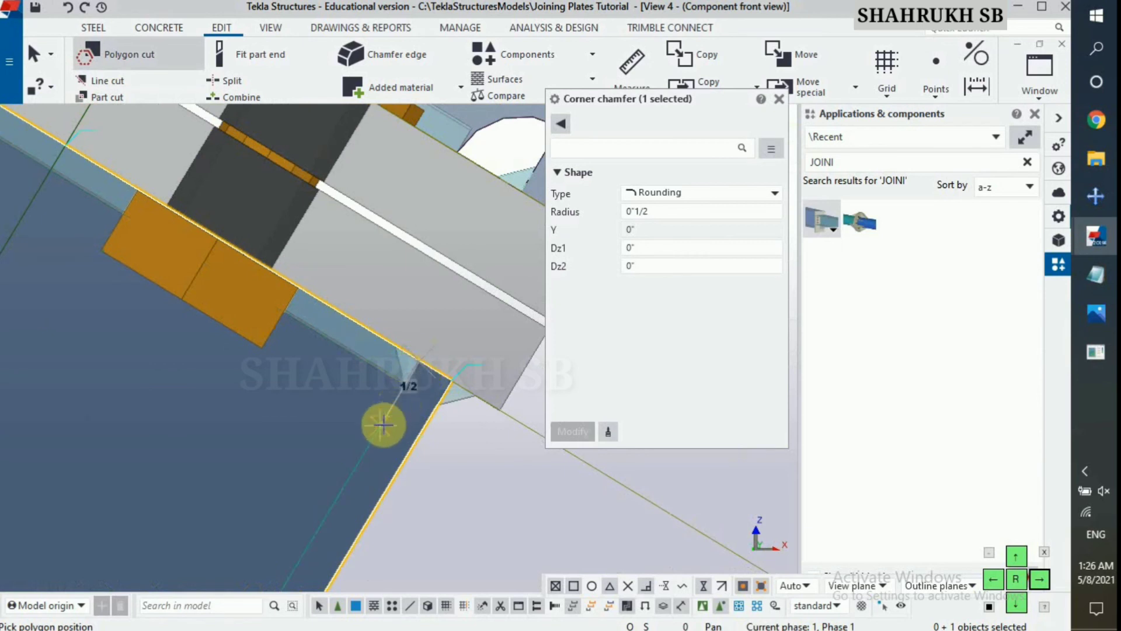
pyautogui.write('1/2')
pyautogui.press('Return')
# Step: Add the lower brace cut's second side, 1/2" long and perpendicular to the flange across the web
pyautogui.rightClick(221, 326)
pyautogui.click(292, 475)
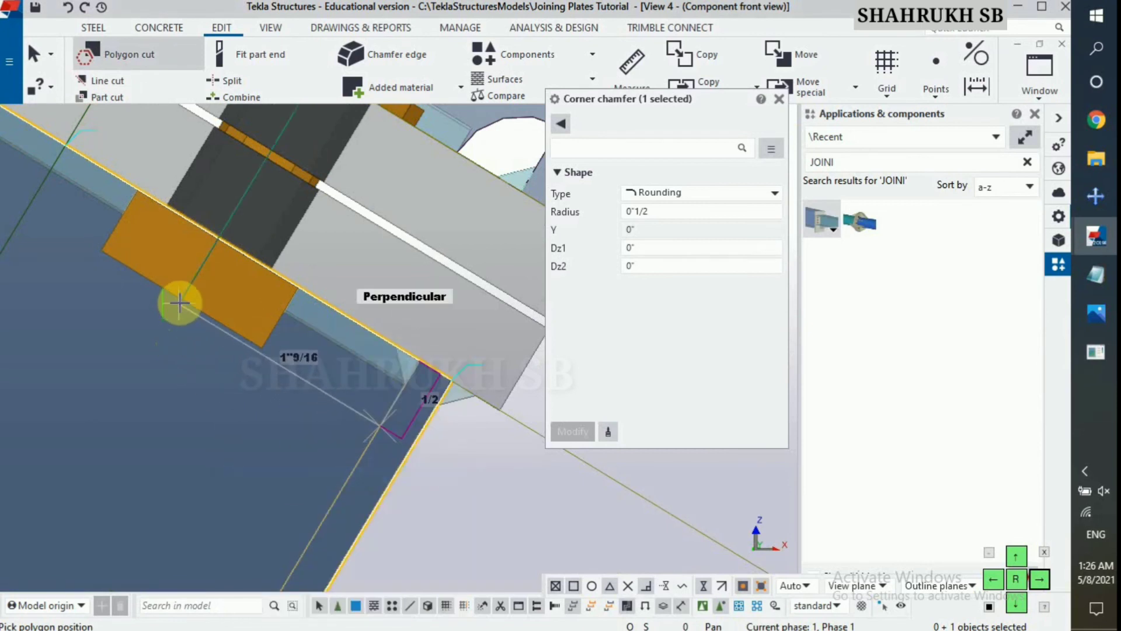
pyautogui.write('1/')
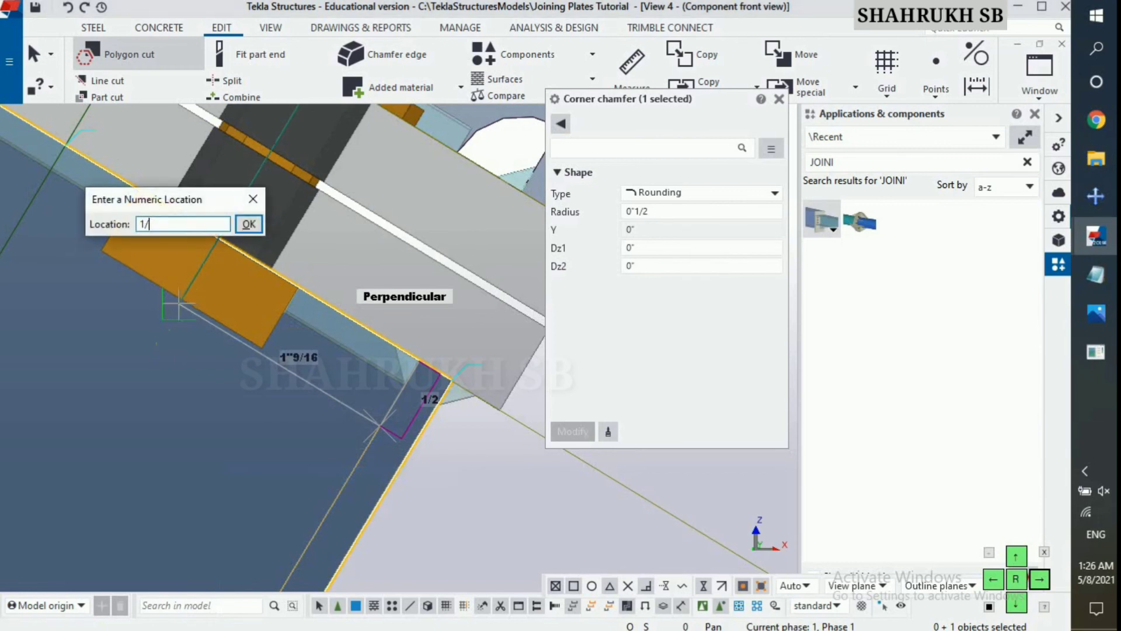
pyautogui.write('2')
pyautogui.press('Return')
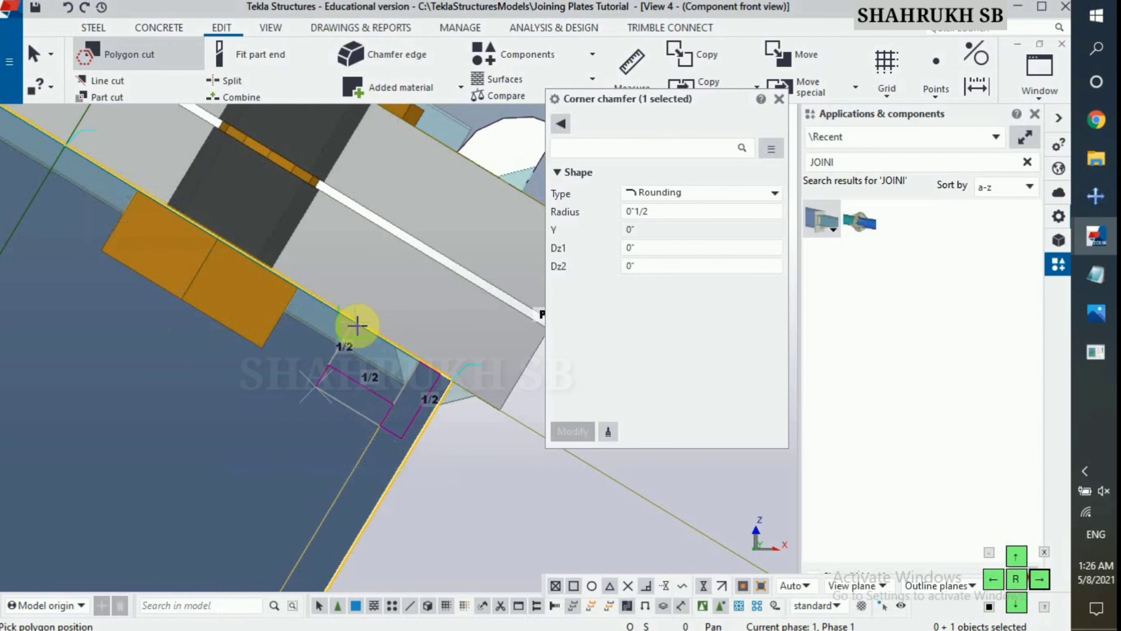
# Step: Add the lower brace cut's 1/2" third side to the joining plate, close it with a 1/2" side and end the command
pyautogui.write('1/2')
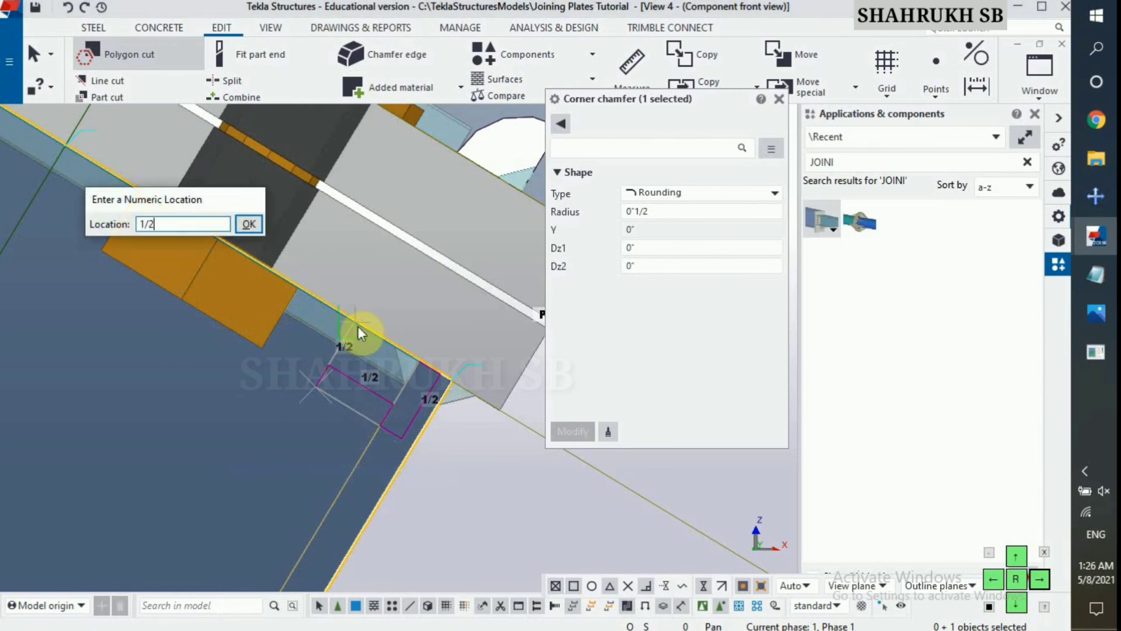
pyautogui.press('Return')
pyautogui.click(356, 324)
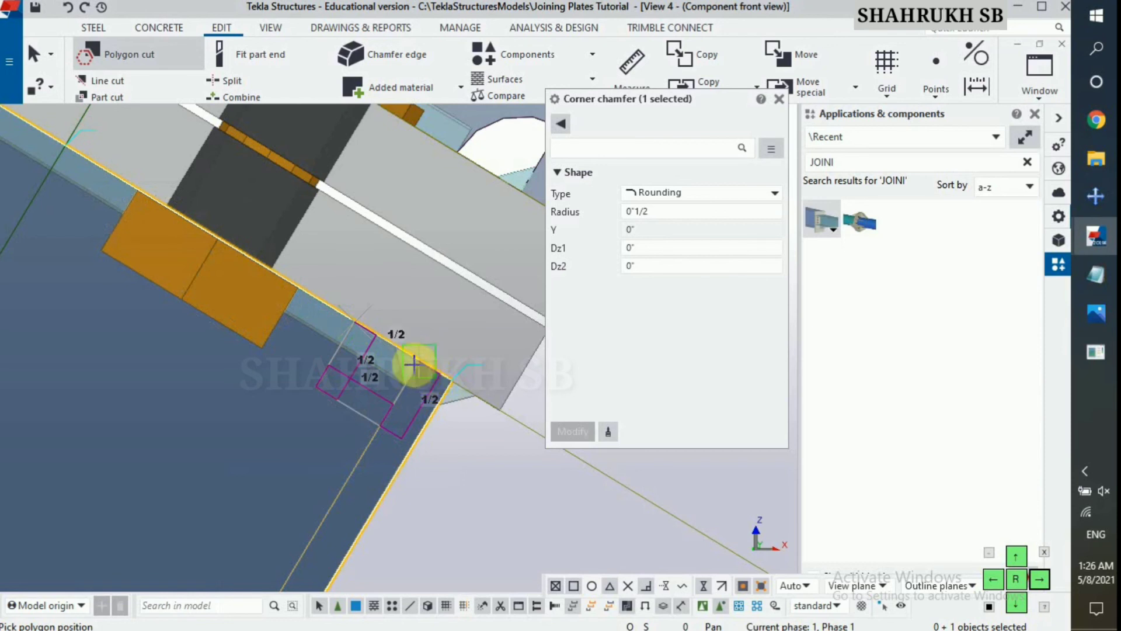
pyautogui.write('1/2')
pyautogui.press('Return')
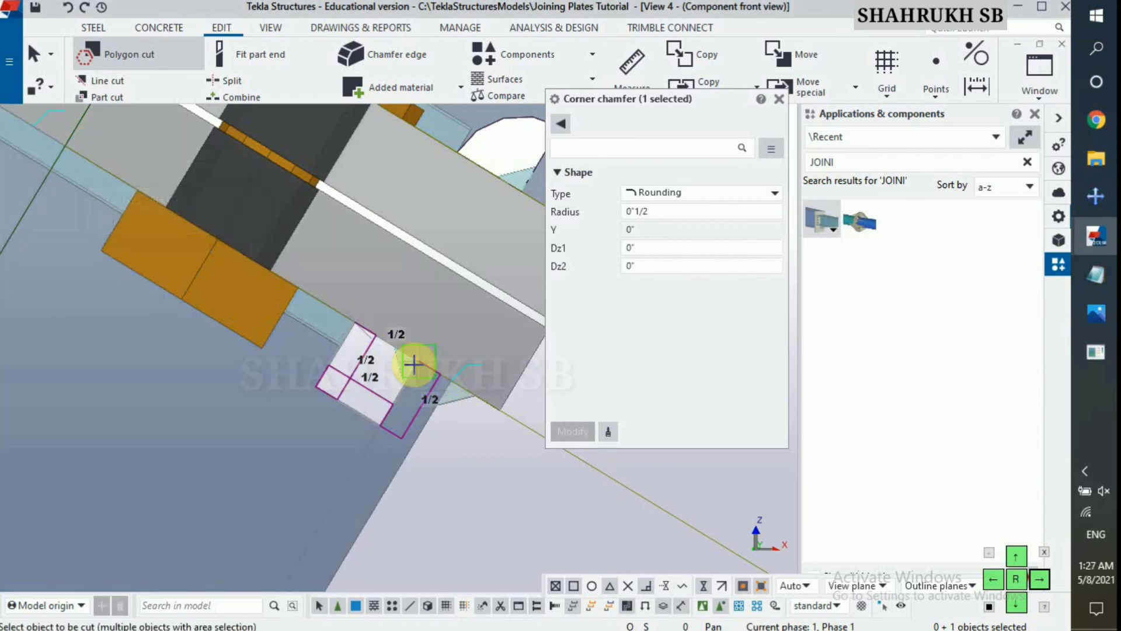
pyautogui.rightClick(397, 323)
pyautogui.click(450, 331)
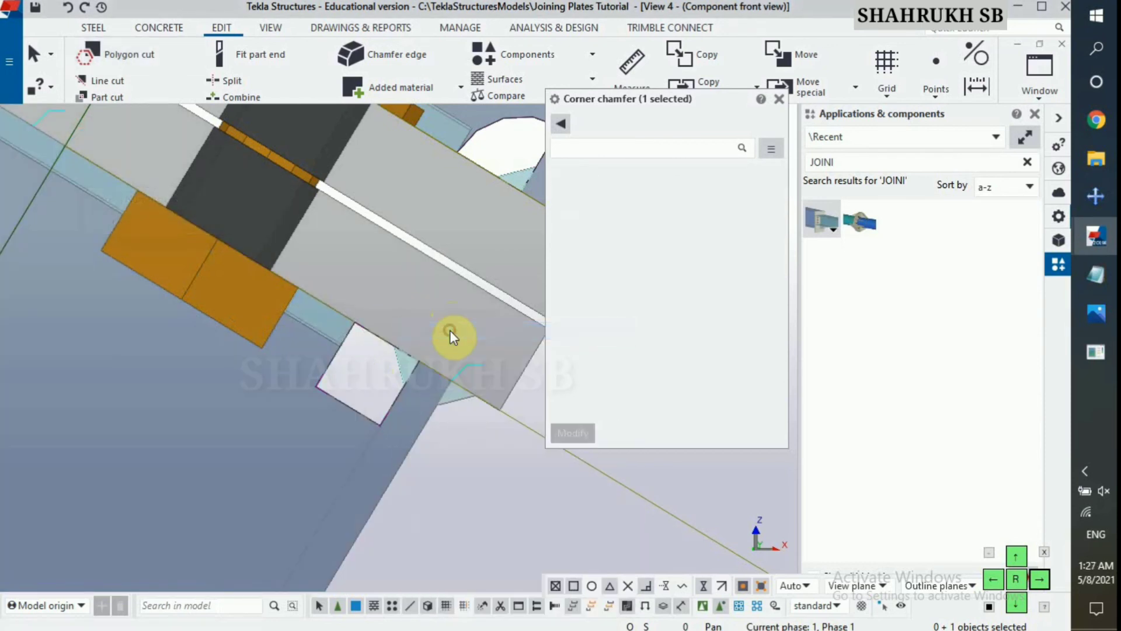
# Step: Change the lower brace's lower flange cut to a Rounding chamfer with a 1/2" radius at its inner web-side corner
pyautogui.scroll(3, 303, 393)
pyautogui.click(338, 393)
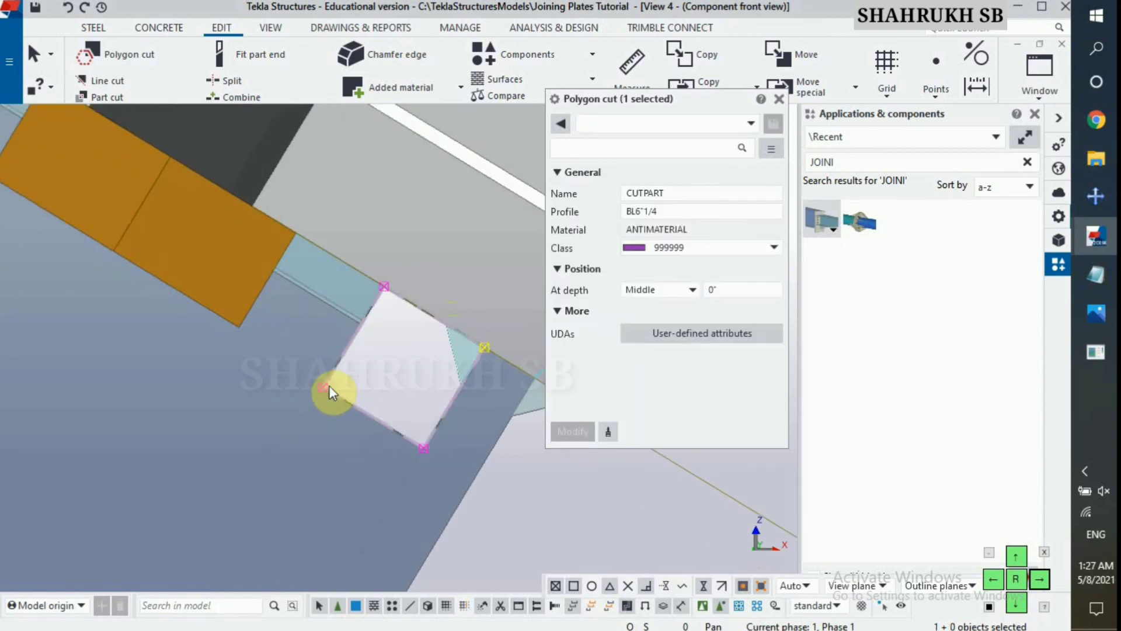
pyautogui.click(324, 386)
pyautogui.click(721, 191)
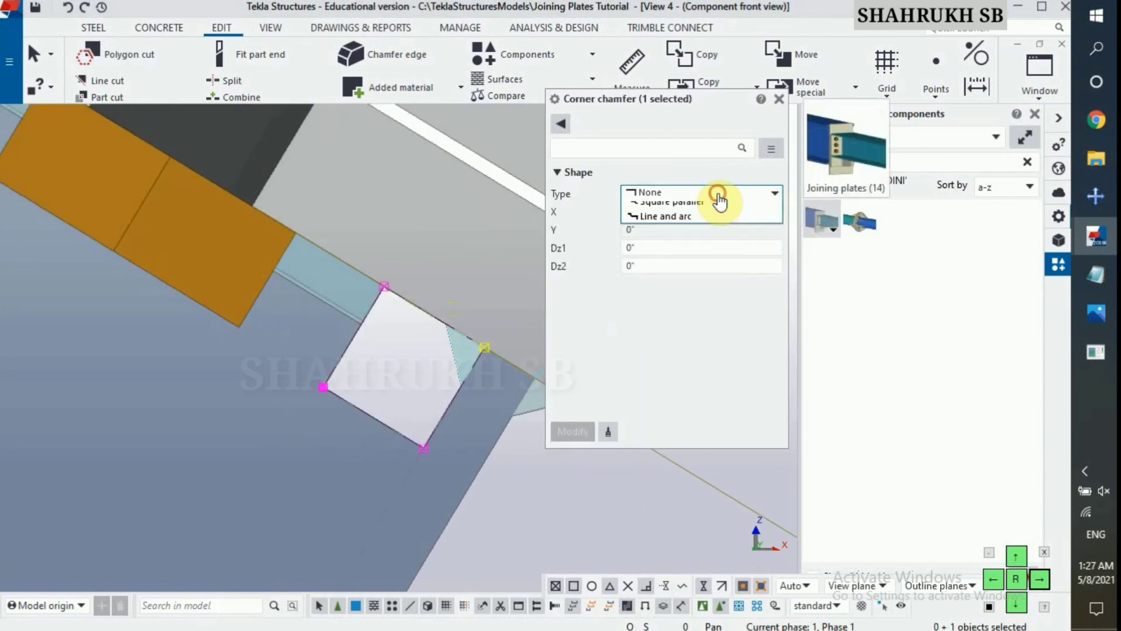
pyautogui.click(683, 239)
pyautogui.click(649, 215)
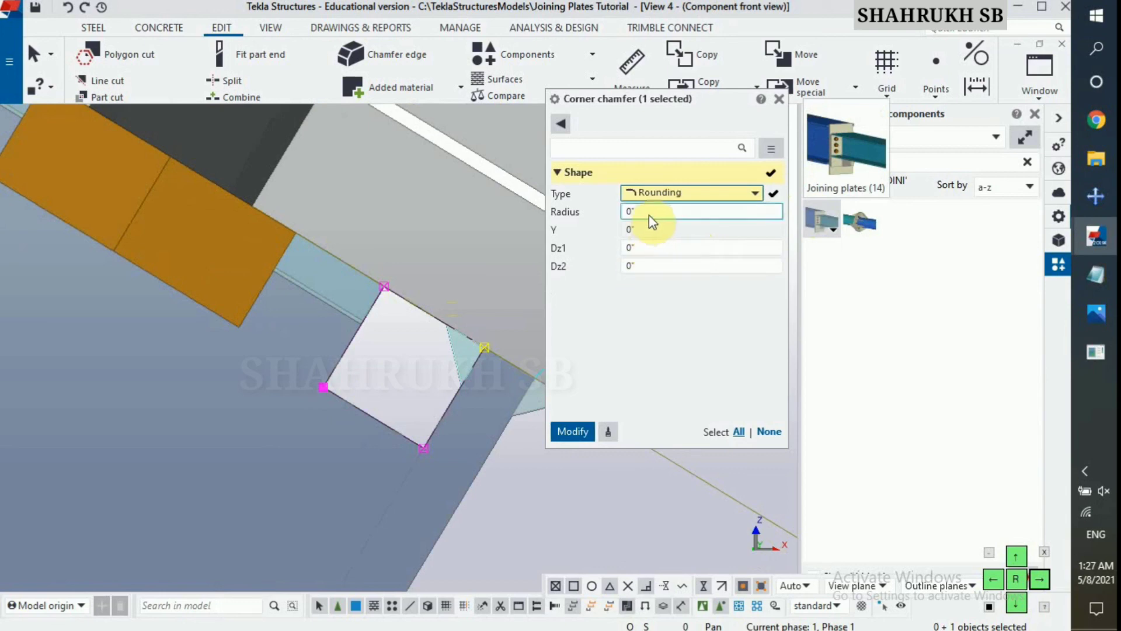
pyautogui.write('1/2')
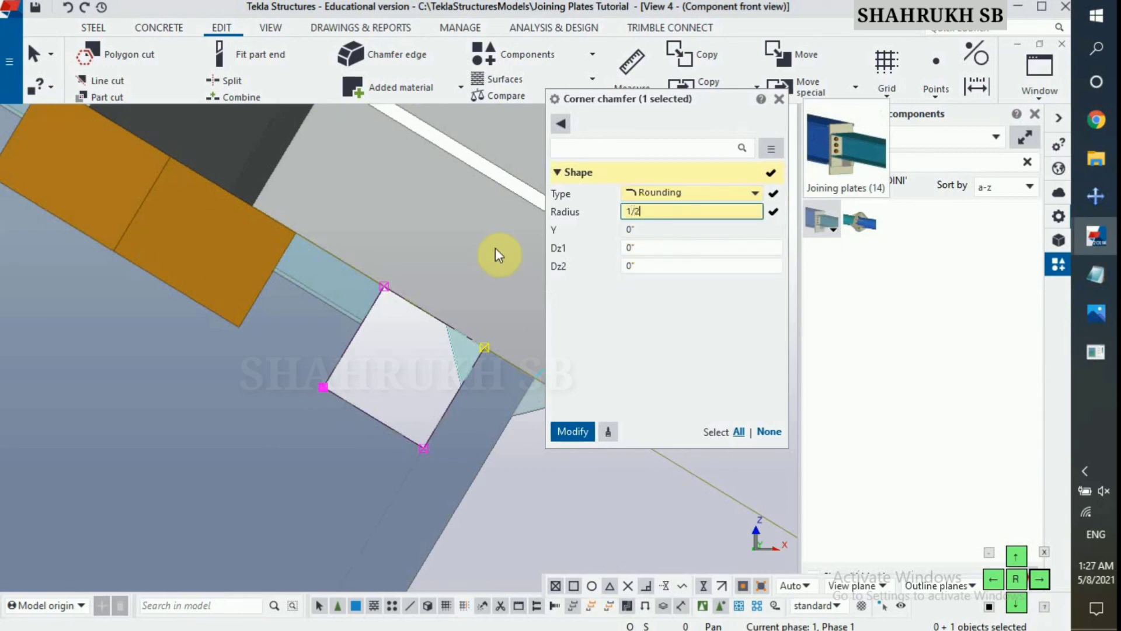
pyautogui.press('Return')
# Step: Select the lower brace for a polygon cut at its upper flange and accept saving the model under the educational license
pyautogui.scroll(-6, 426, 297)
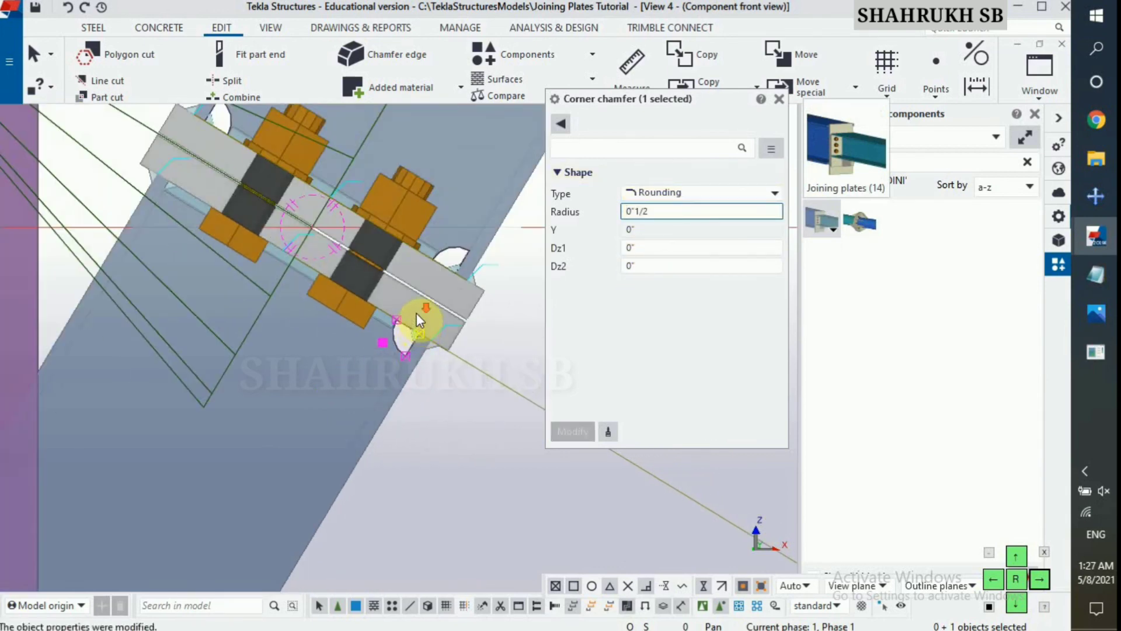
pyautogui.scroll(6, 269, 226)
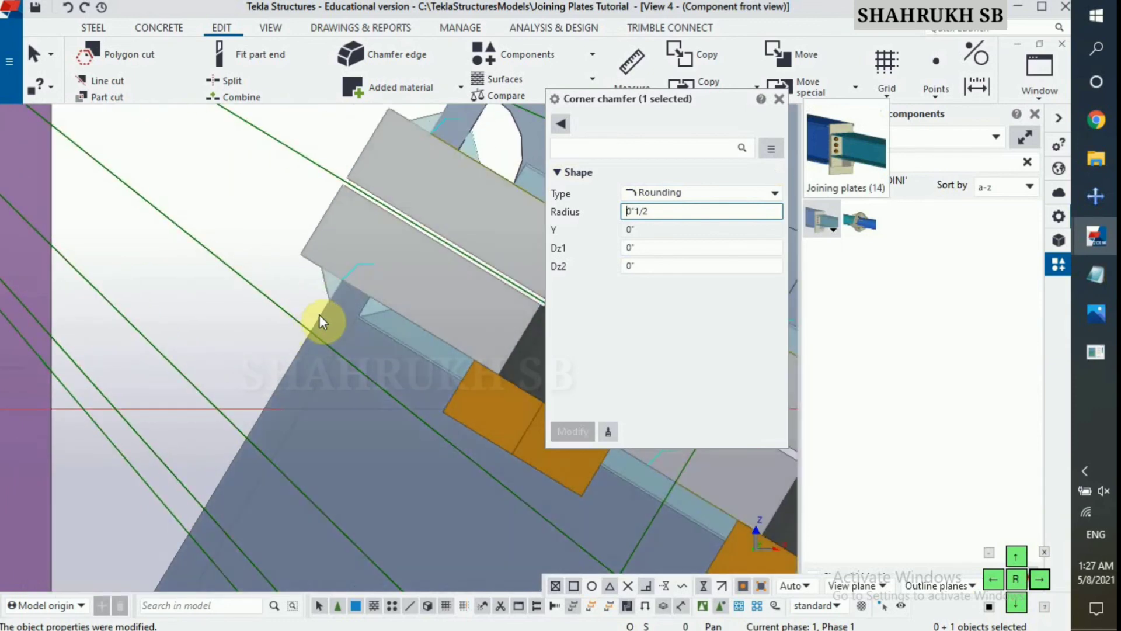
pyautogui.click(320, 313)
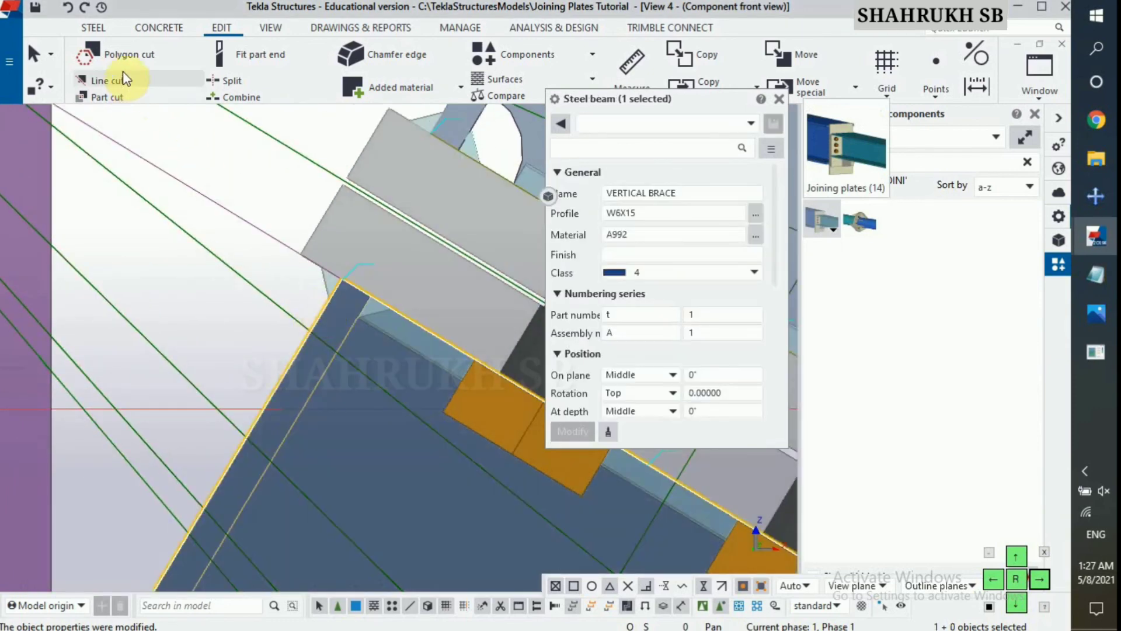
pyautogui.click(121, 54)
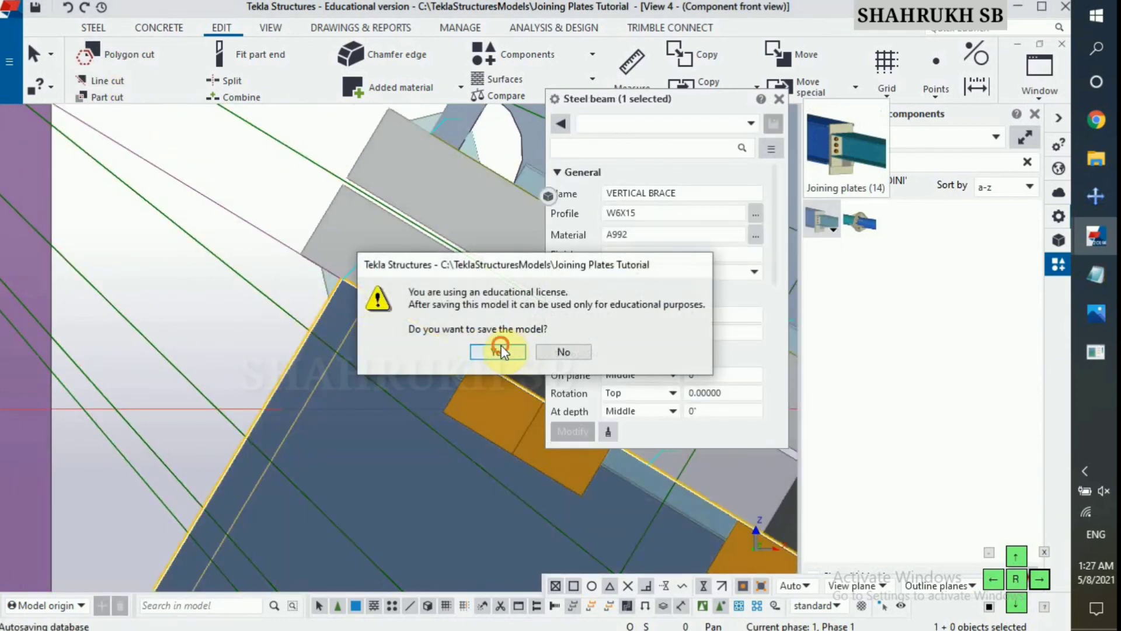
pyautogui.click(501, 351)
# Step: Begin a polygon cut on the lower brace at the upper flange's inner corner, with a 1/2" first side along the flange
pyautogui.click(138, 54)
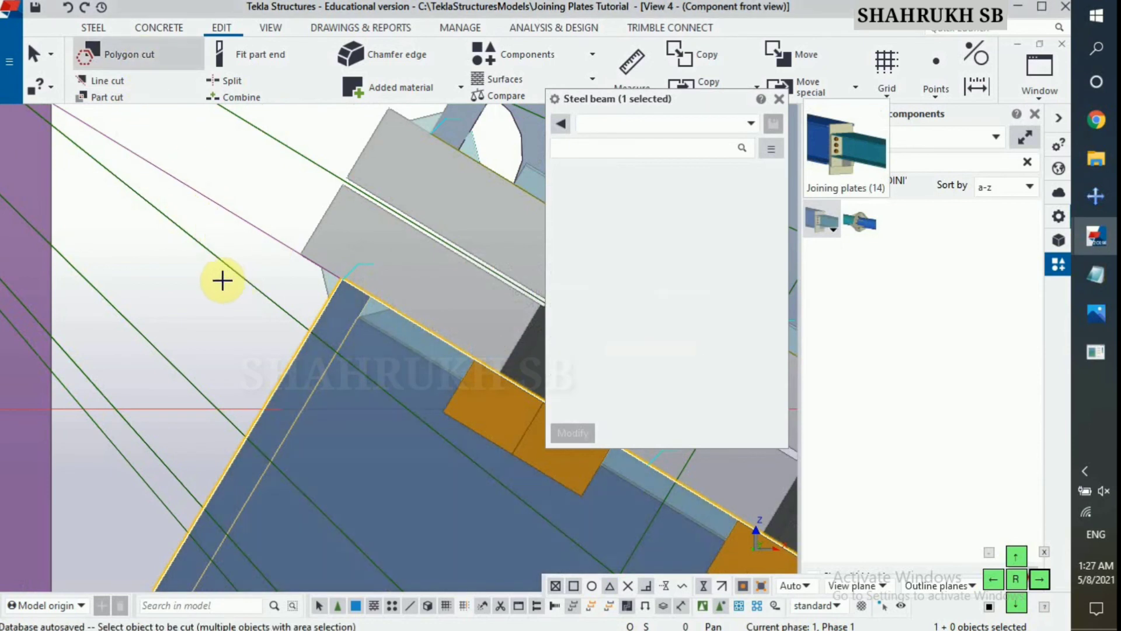
pyautogui.click(288, 359)
pyautogui.click(380, 338)
pyautogui.scroll(2, 374, 315)
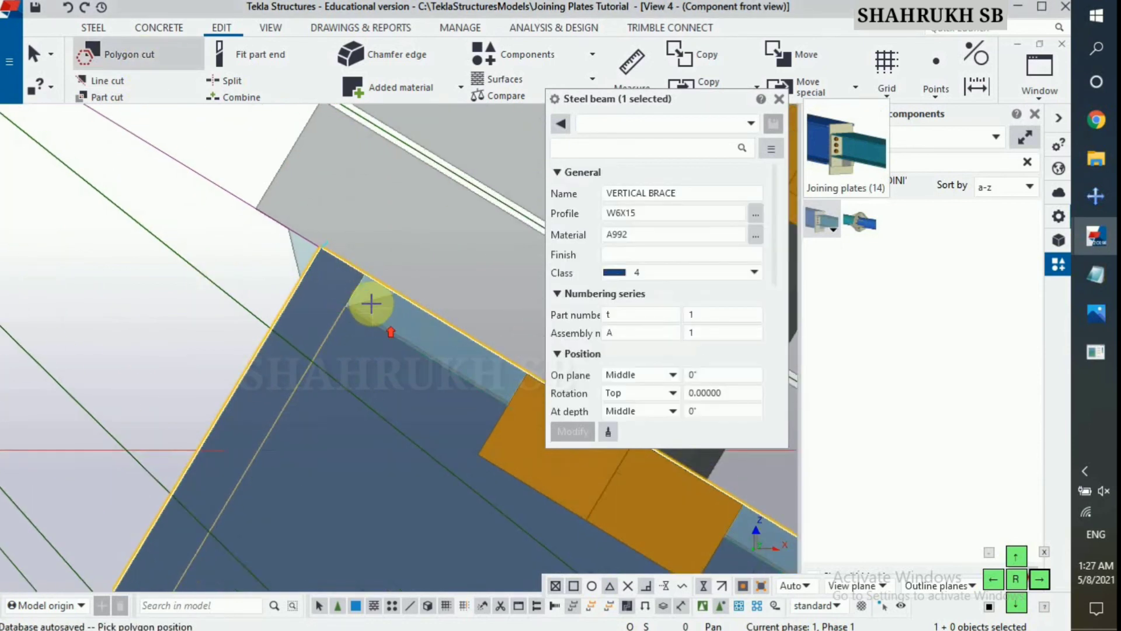
pyautogui.click(363, 282)
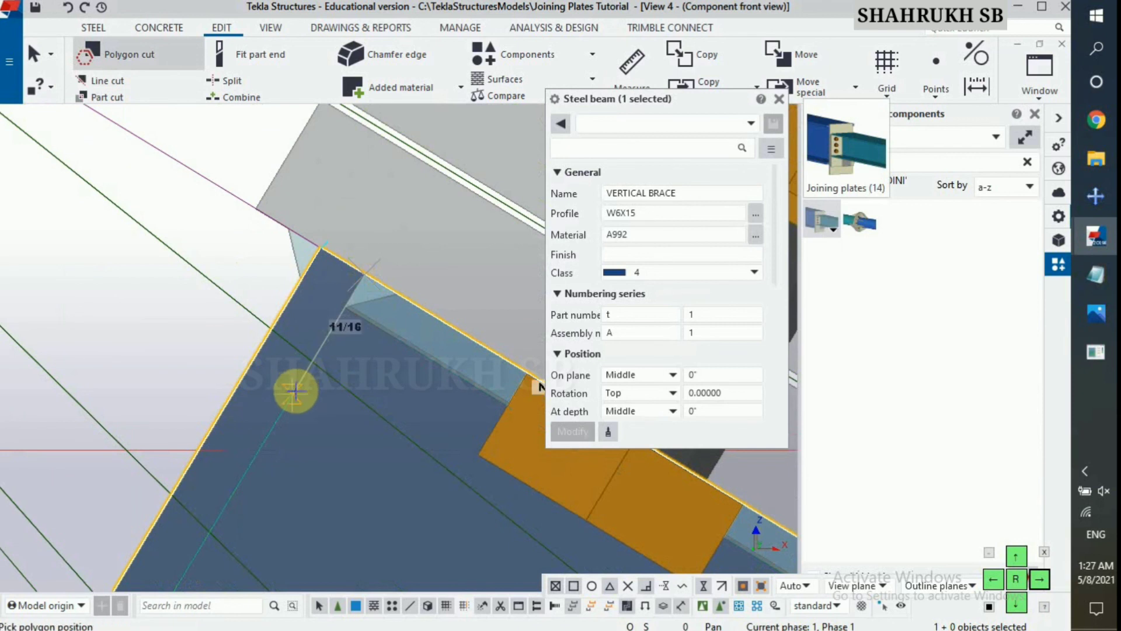
pyautogui.write('1/2')
pyautogui.press('Return')
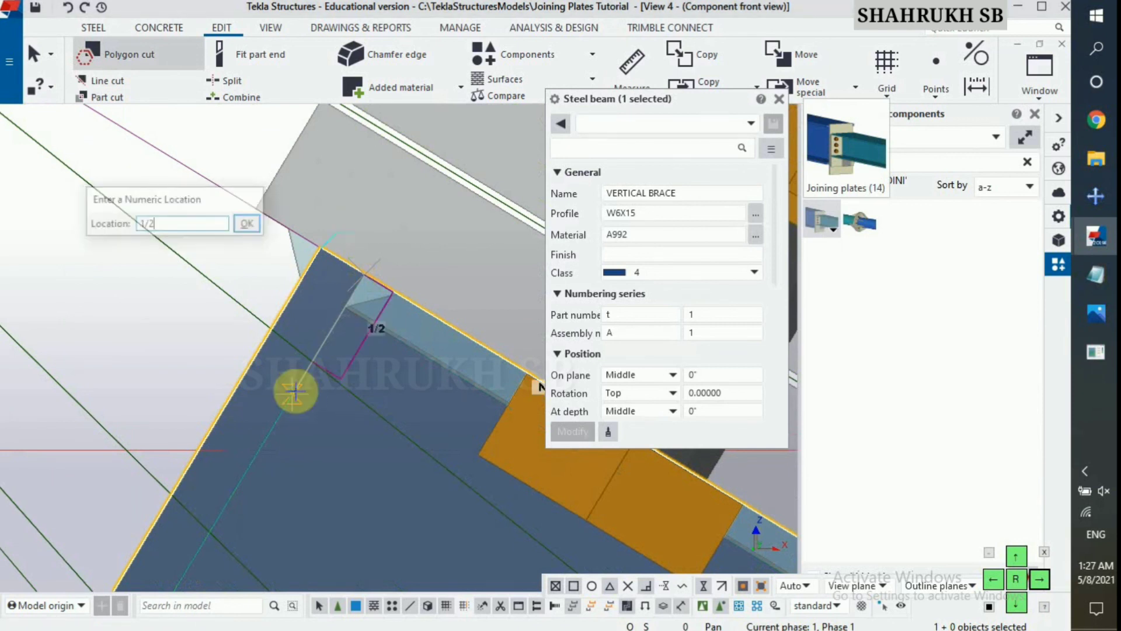
# Step: Close the beam properties and add the cut's second side, 1/2" long and perpendicular to the flange across the web
pyautogui.click(779, 99)
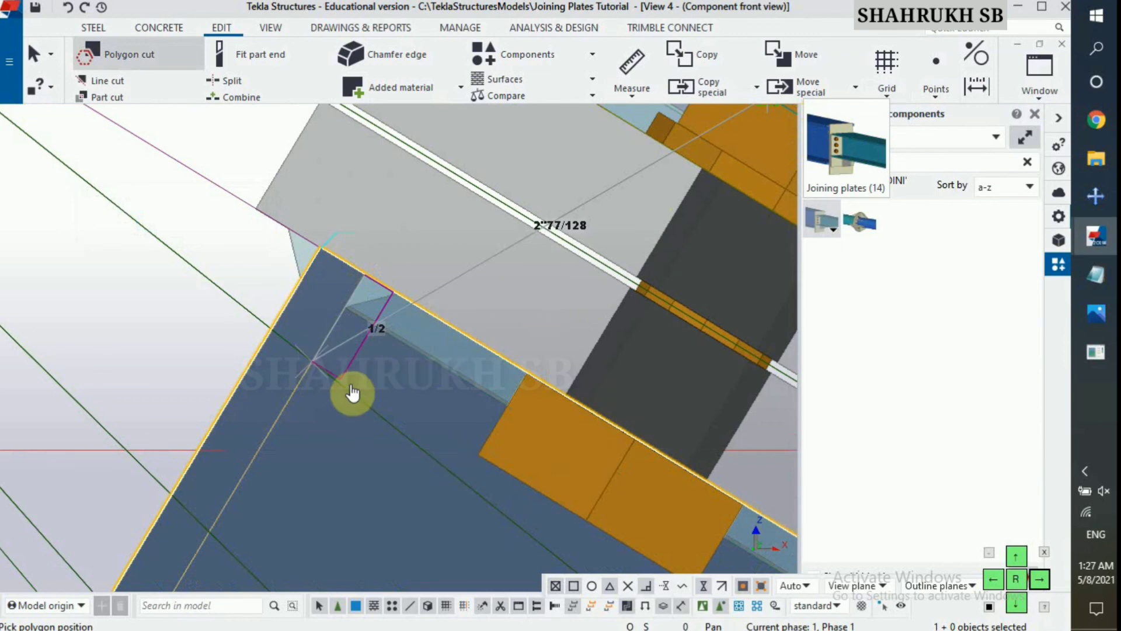
pyautogui.scroll(-6, 385, 467)
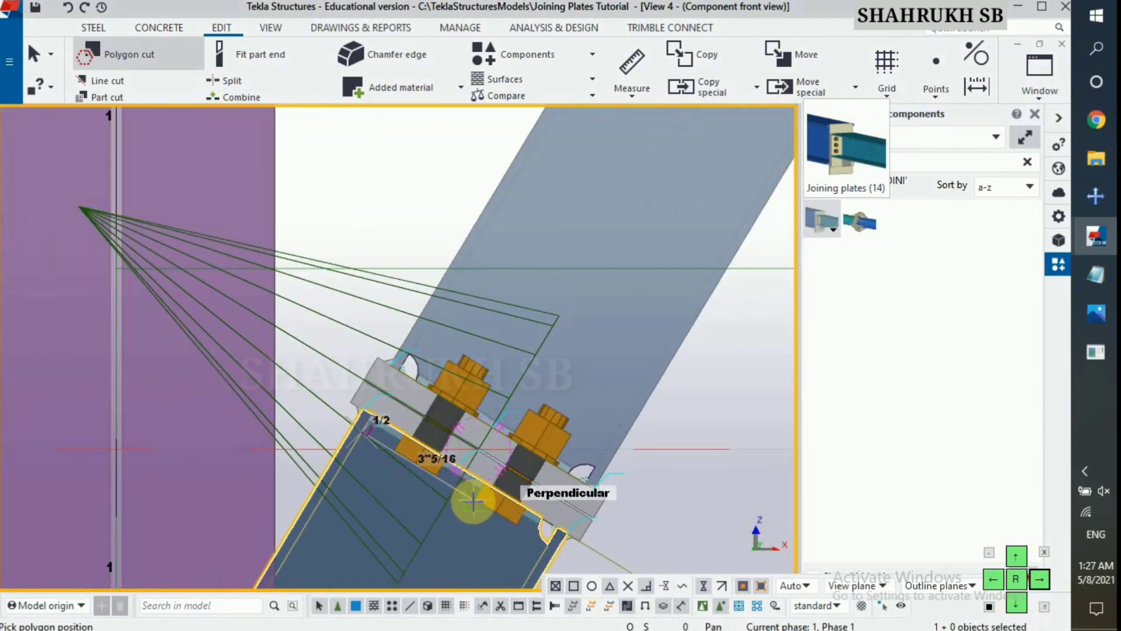
pyautogui.write('1/2')
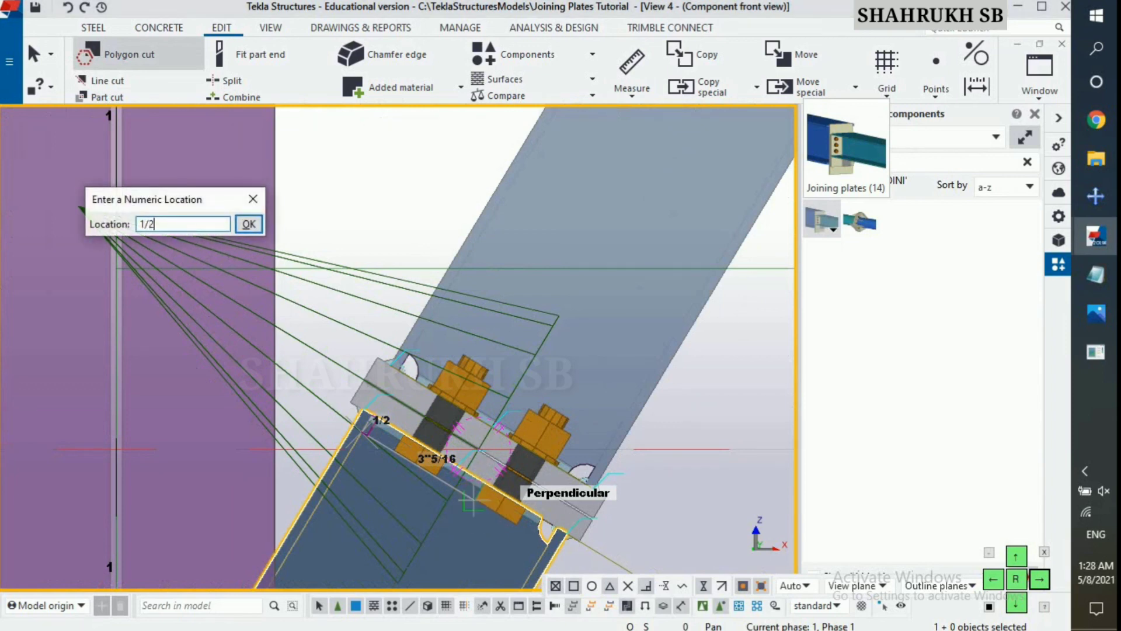
pyautogui.press('Return')
# Step: Add the upper flange cut's 1/2" third side back to the joining plate, close the polygon at its start corner and end the command
pyautogui.scroll(4, 409, 411)
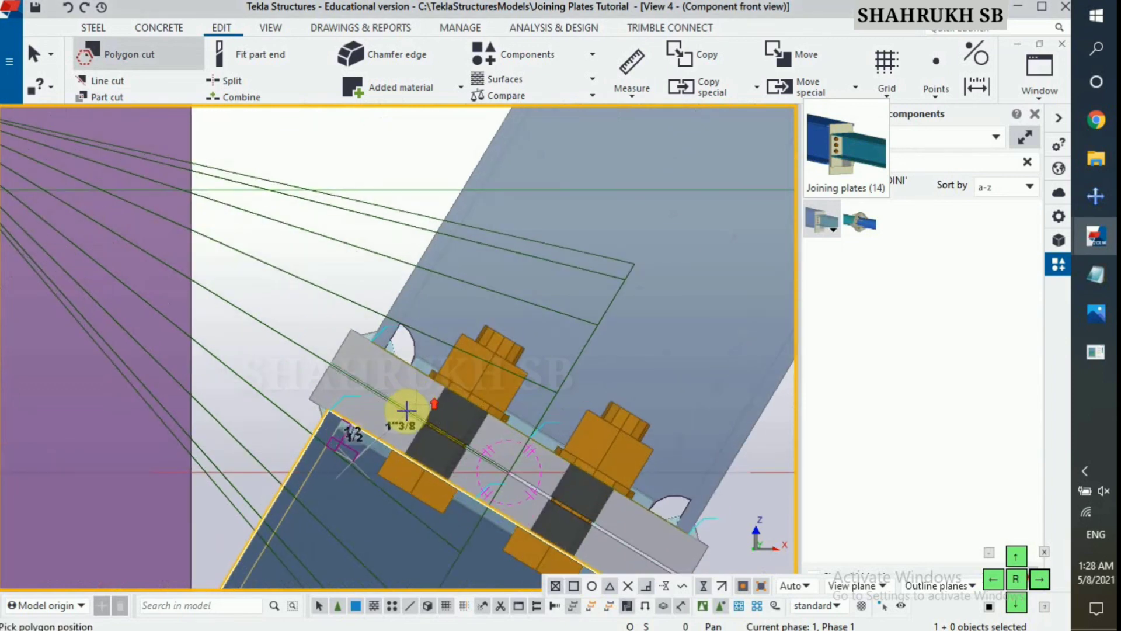
pyautogui.write('1/2')
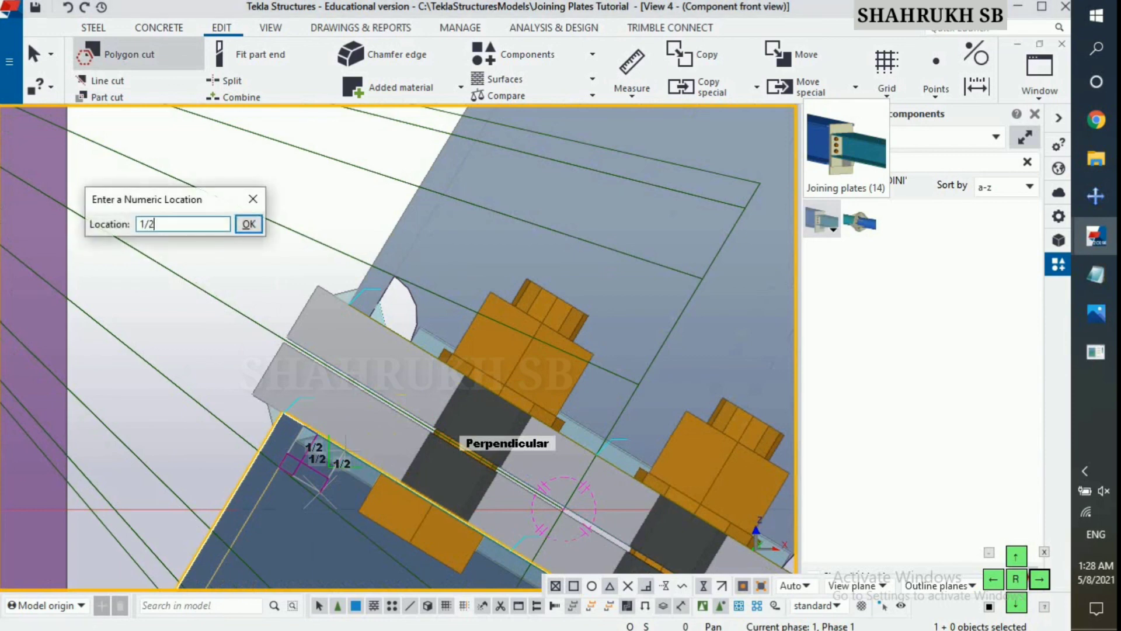
pyautogui.press('Return')
pyautogui.scroll(4, 347, 445)
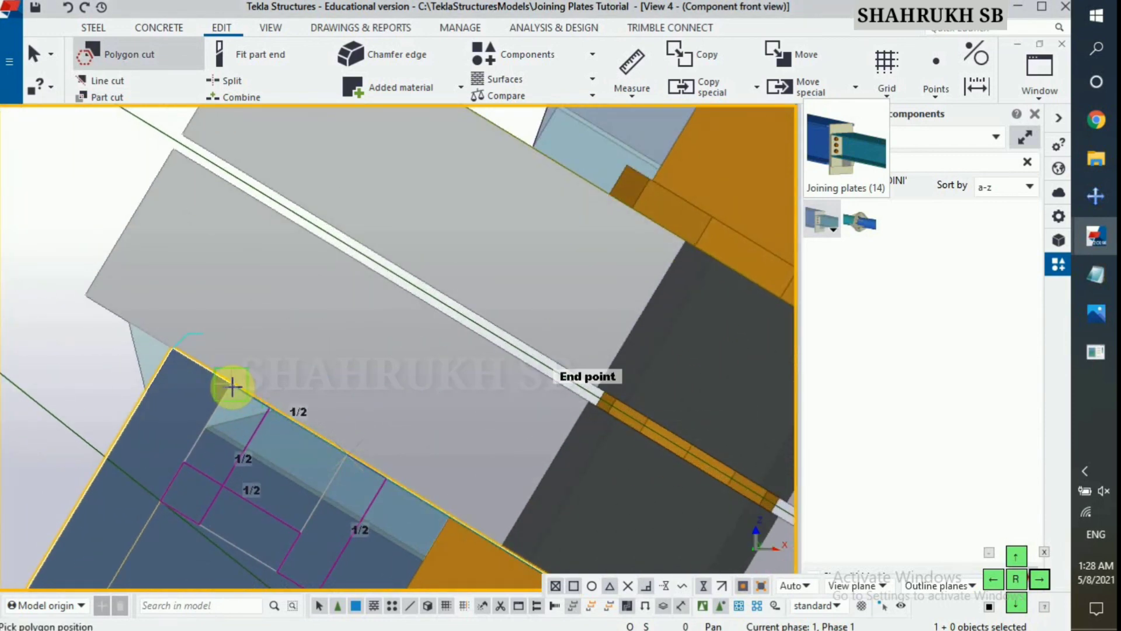
pyautogui.write('1/2')
pyautogui.press('Return')
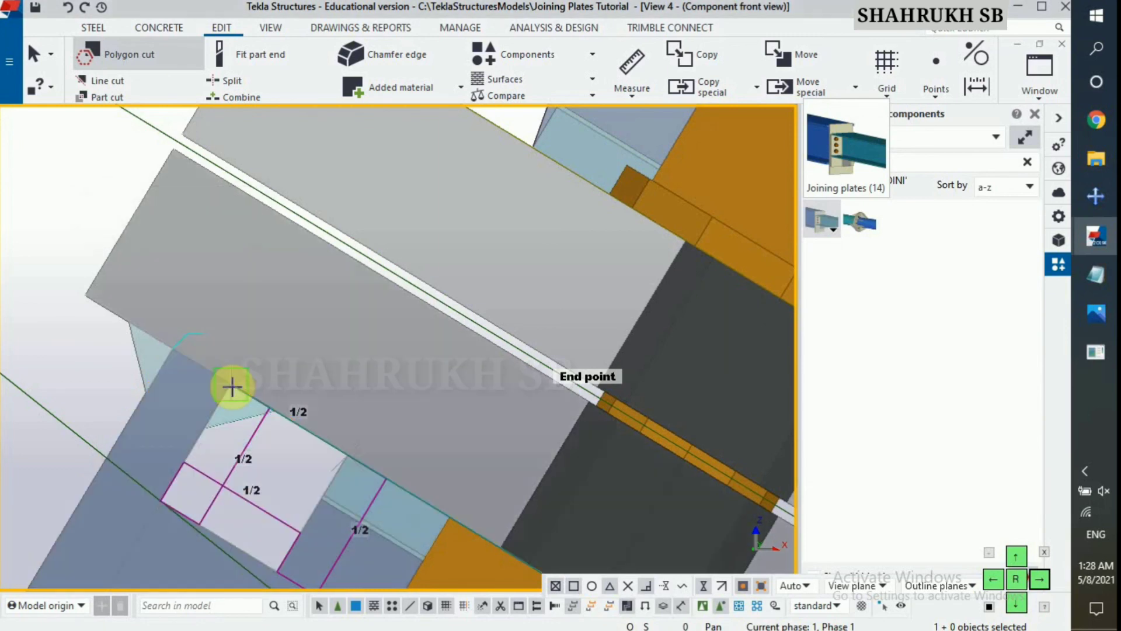
pyautogui.scroll(-3, 230, 390)
pyautogui.rightClick(236, 397)
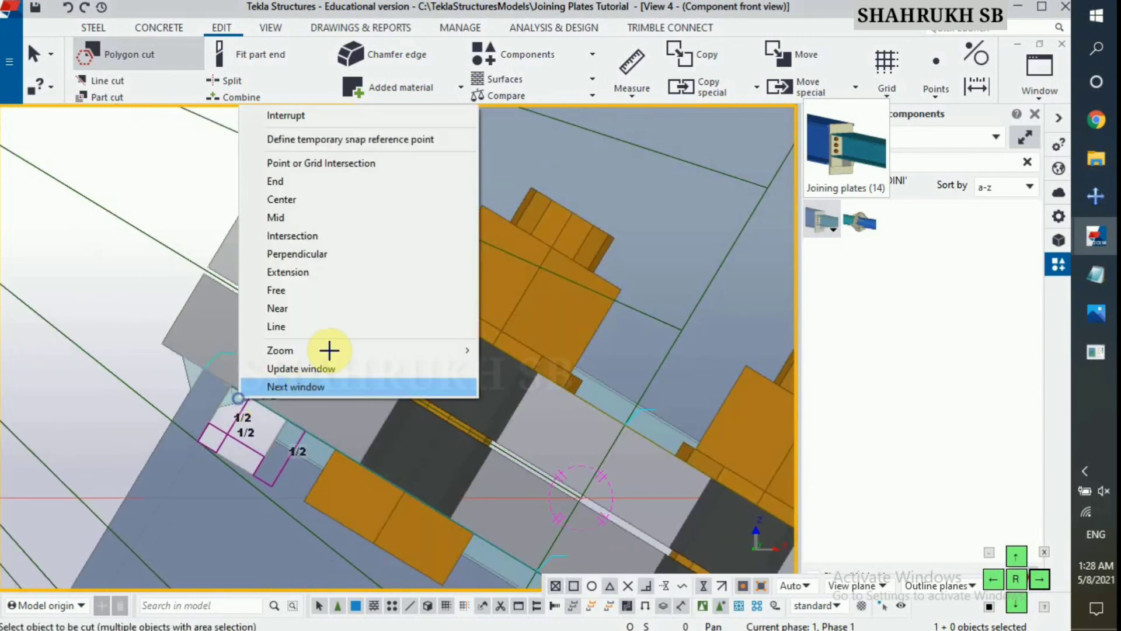
pyautogui.click(326, 115)
# Step: Apply a Rounding chamfer with a 1/2" radius to the upper flange cut's inner web-side corner and close the properties
pyautogui.scroll(5, 321, 429)
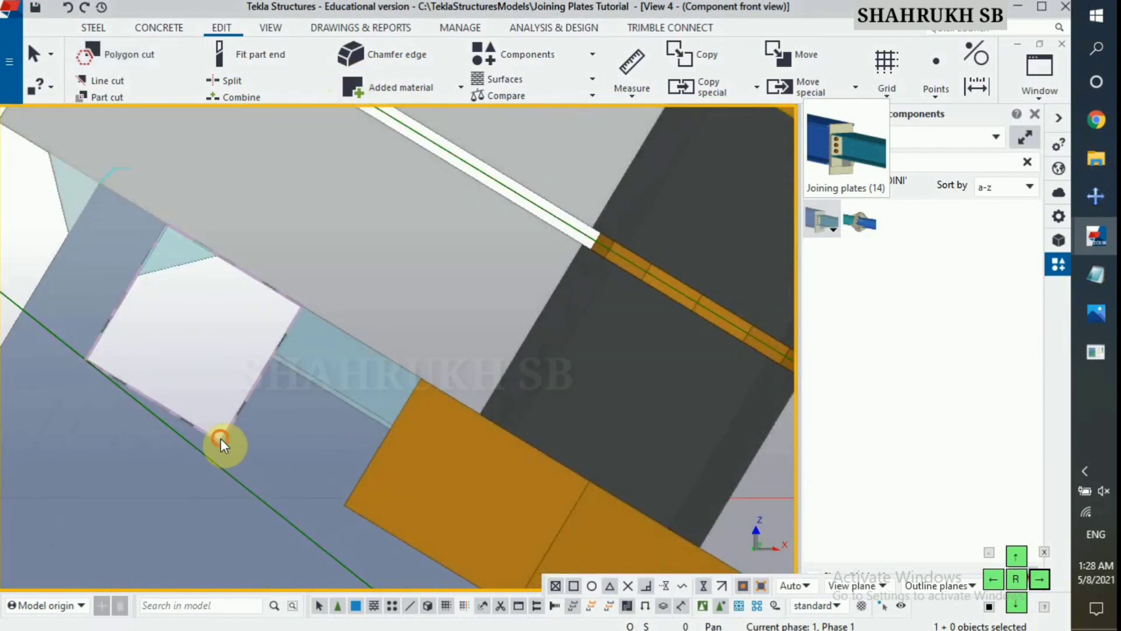
pyautogui.click(221, 439)
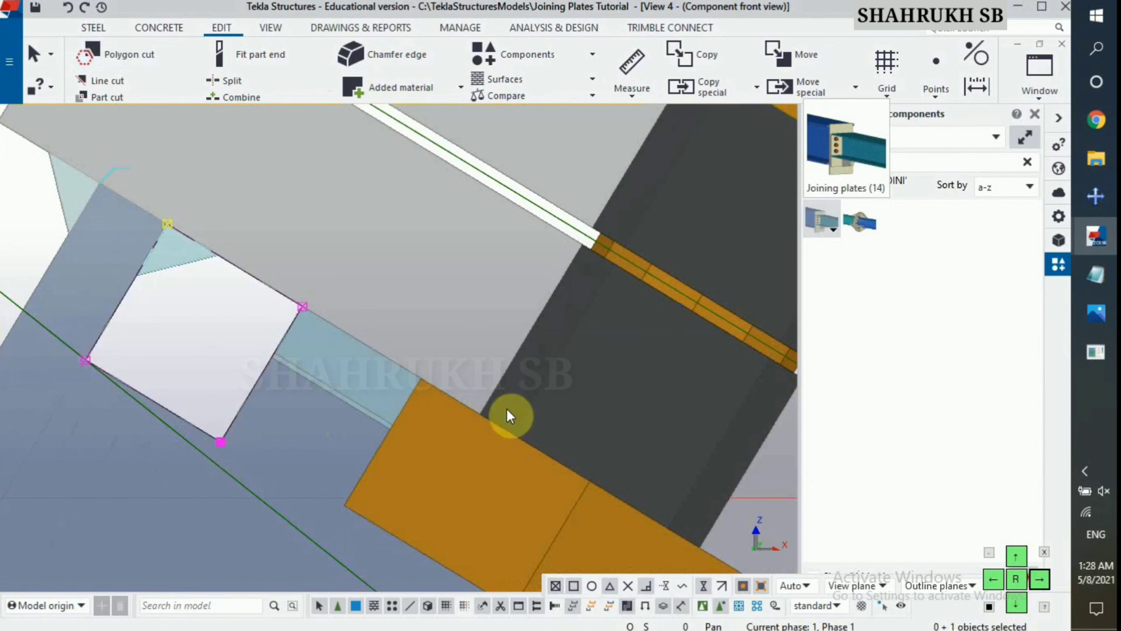
pyautogui.click(676, 195)
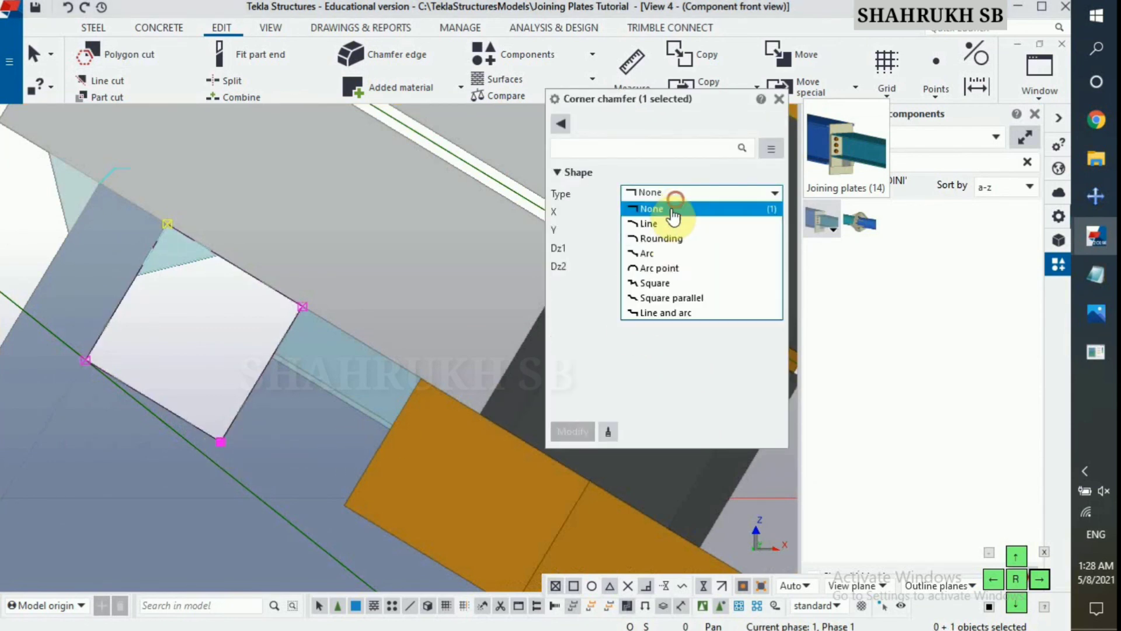
pyautogui.click(664, 240)
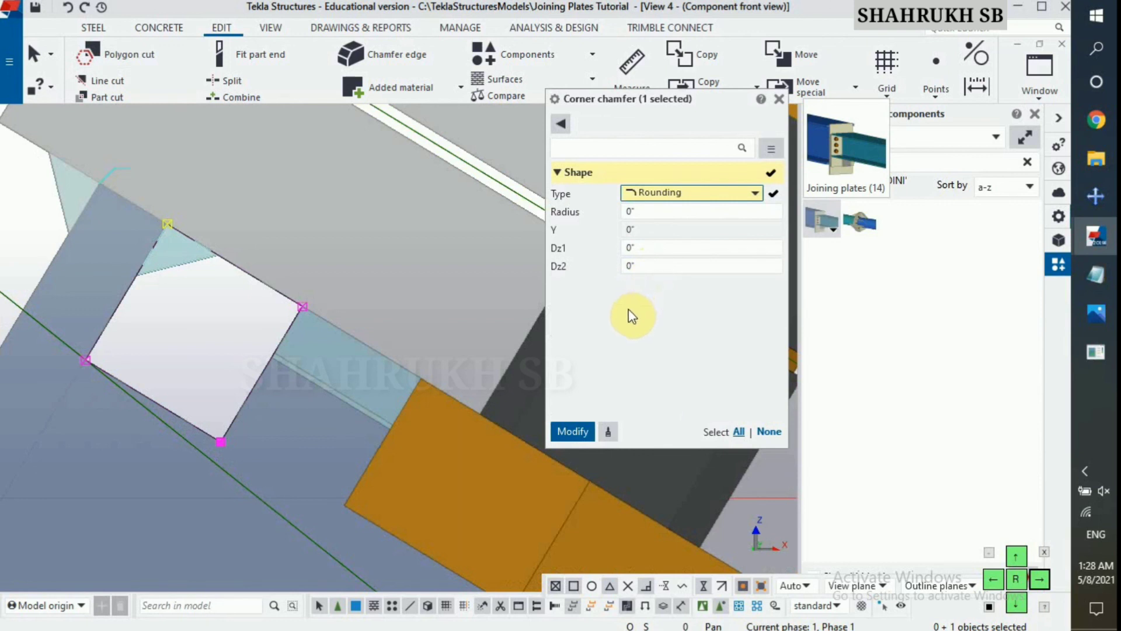
pyautogui.click(647, 212)
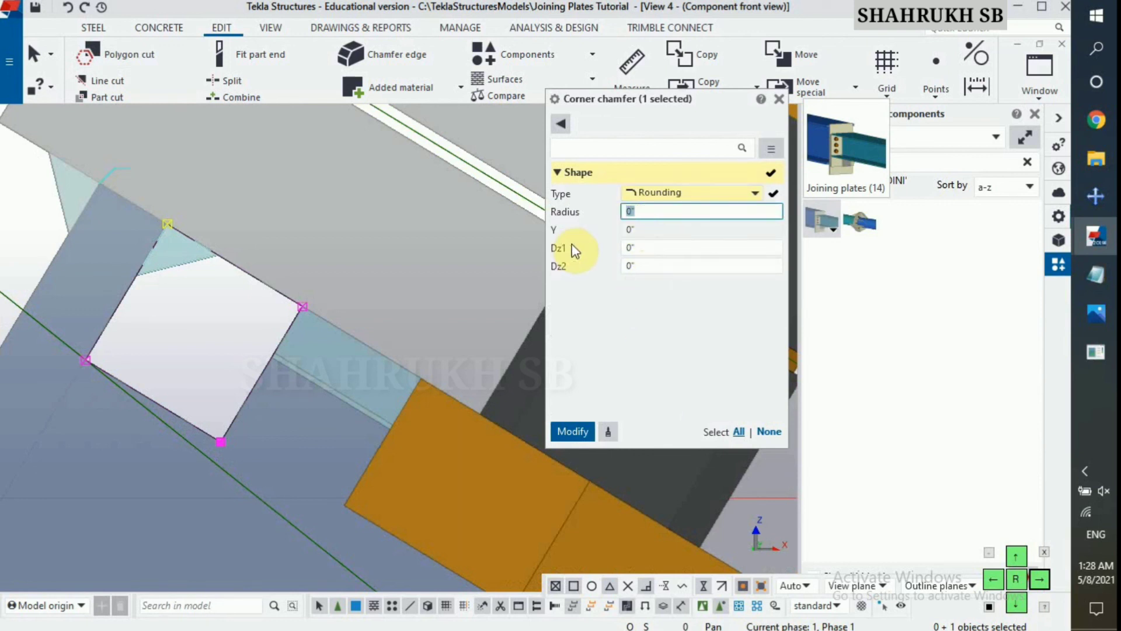
pyautogui.write('1/2')
pyautogui.press('Return')
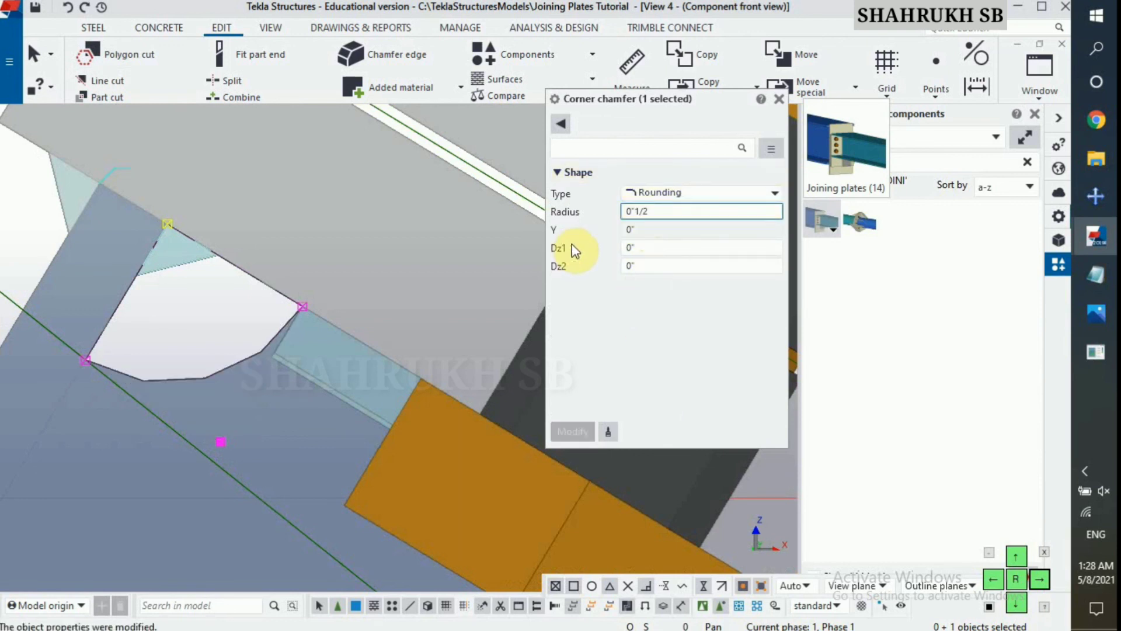
pyautogui.click(776, 101)
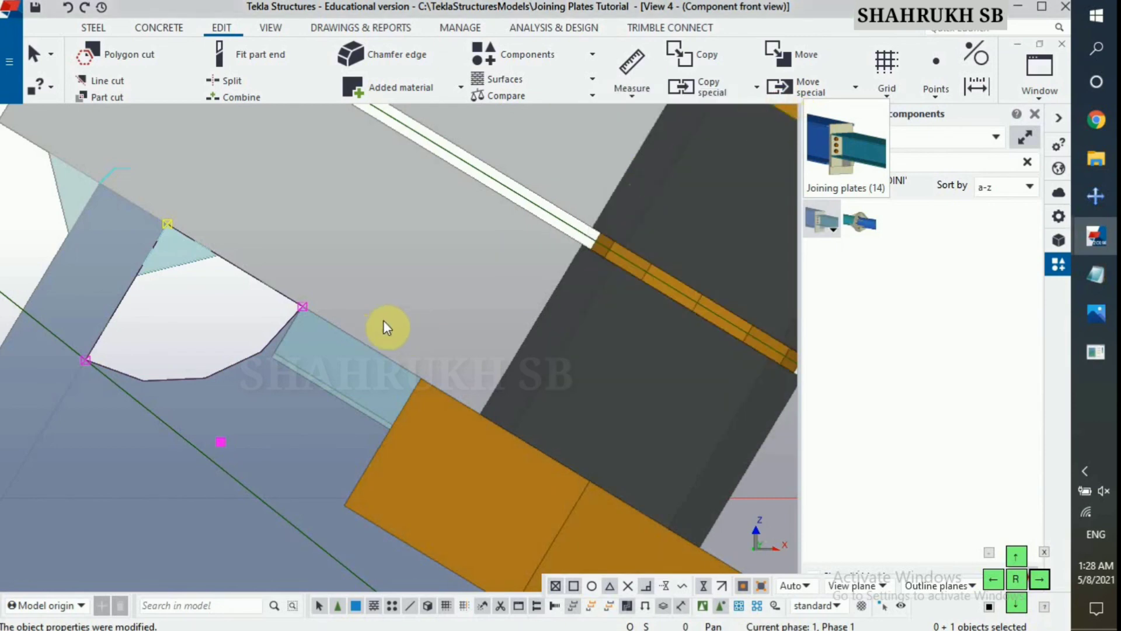
# Step: Redraw the component front view with the whole brace splice in sight
pyautogui.click(222, 323)
pyautogui.scroll(-5, 255, 347)
pyautogui.scroll(-4, 268, 345)
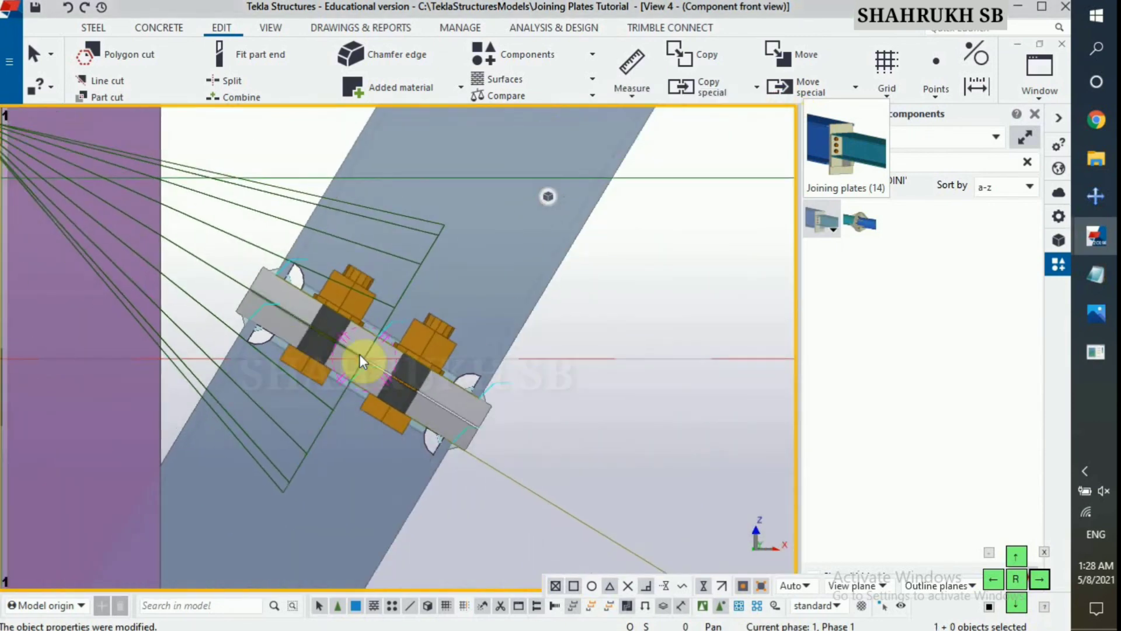
pyautogui.rightClick(607, 294)
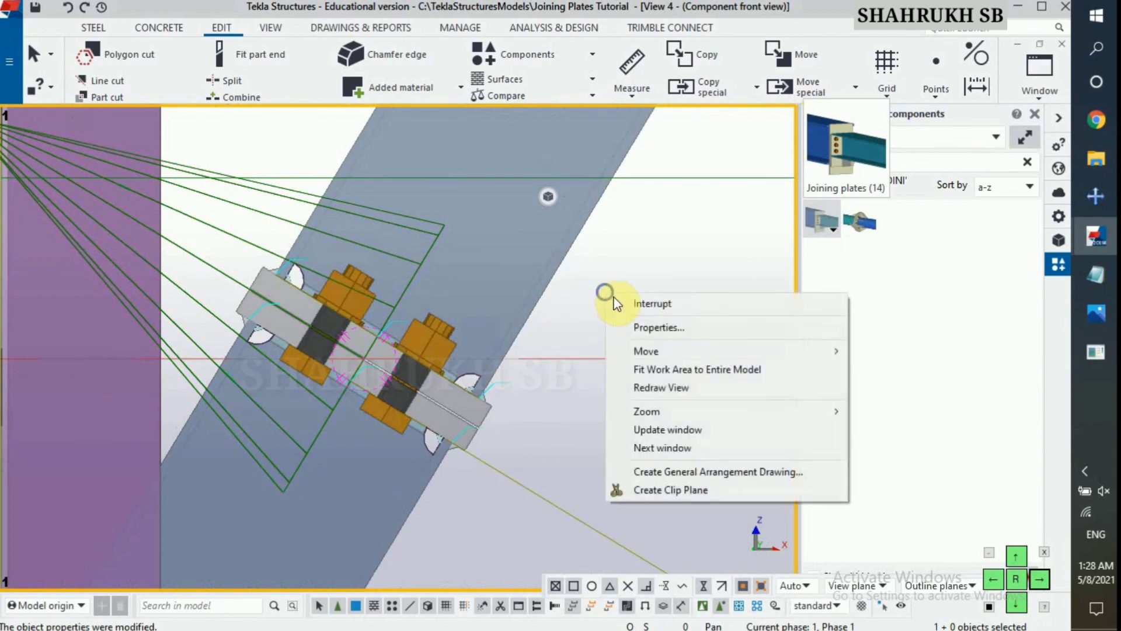
pyautogui.click(658, 387)
# Step: Check the splice and its flange cutouts against the joining plate.png reference drawing in Photos, then return to the Tekla model
pyautogui.click(1103, 320)
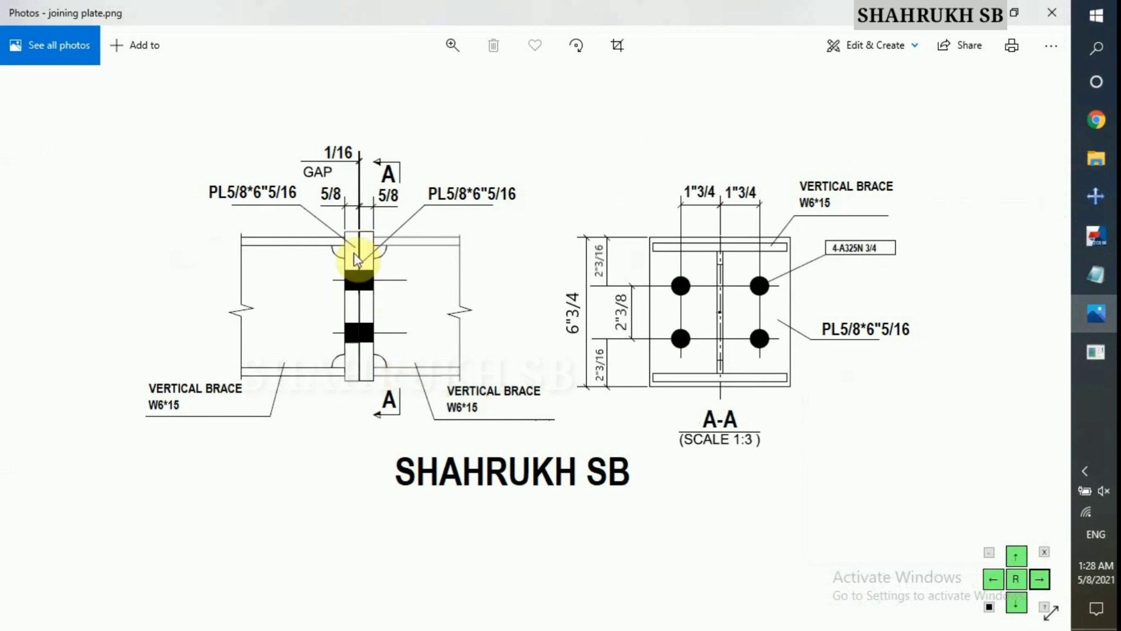
pyautogui.click(1096, 318)
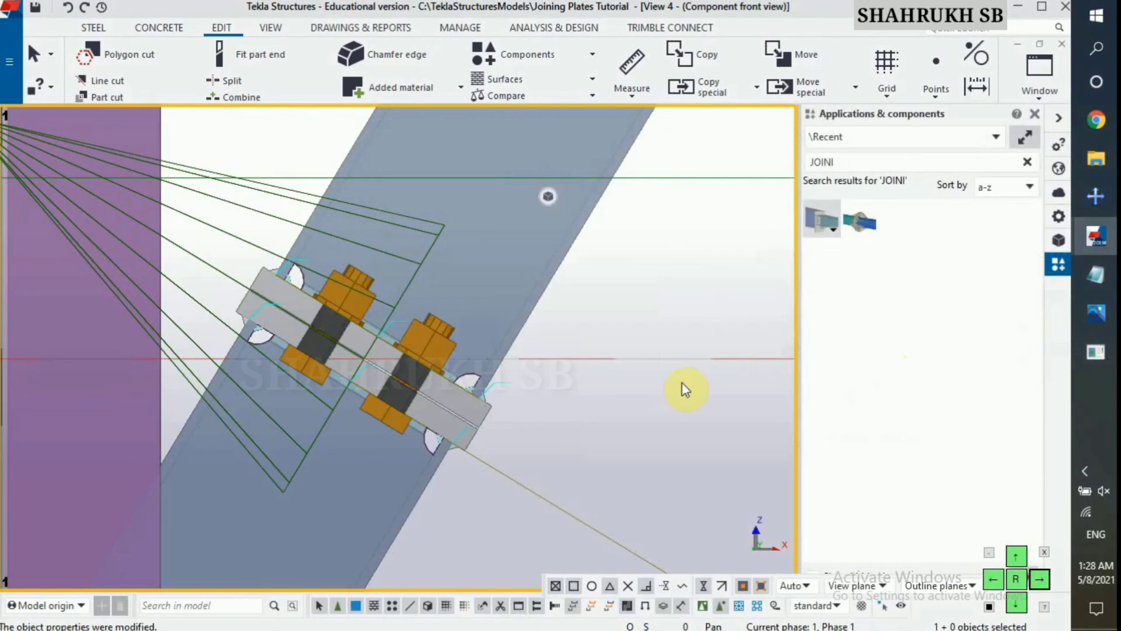
pyautogui.scroll(2, 303, 345)
pyautogui.scroll(2, 397, 302)
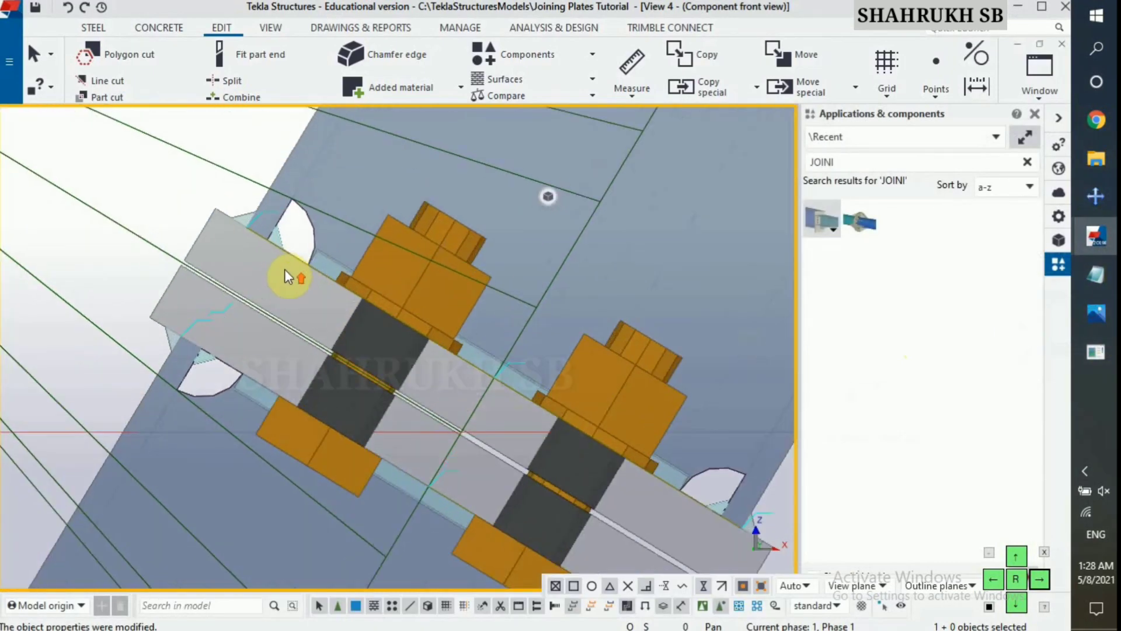
# Step: Switch from the component front view to View 1 - 3d and bring the brace splice up close
pyautogui.click(1045, 75)
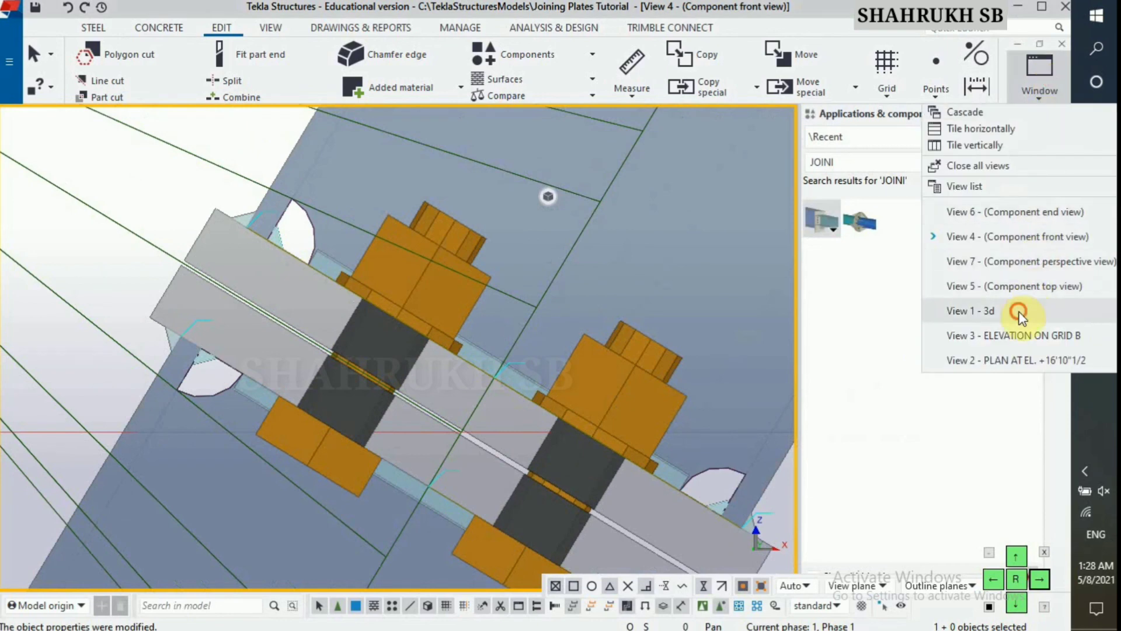
pyautogui.click(964, 310)
pyautogui.scroll(4, 419, 334)
pyautogui.scroll(3, 329, 323)
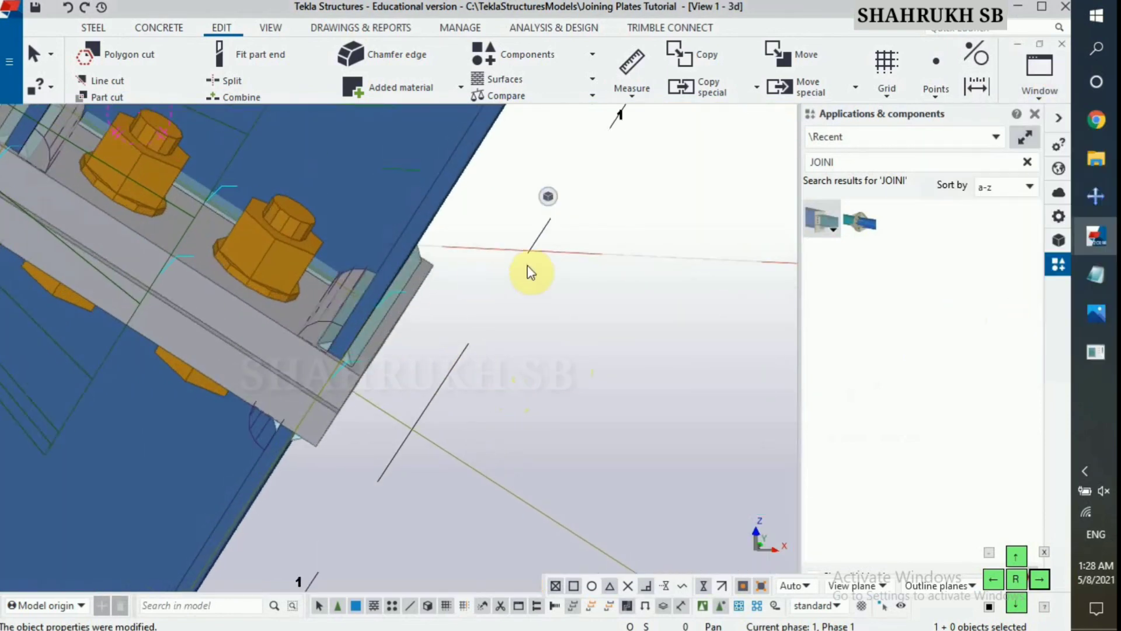
# Step: Hide cuts and added material in the model for the 3d view, apply the display settings and close the view properties
pyautogui.doubleClick(619, 327)
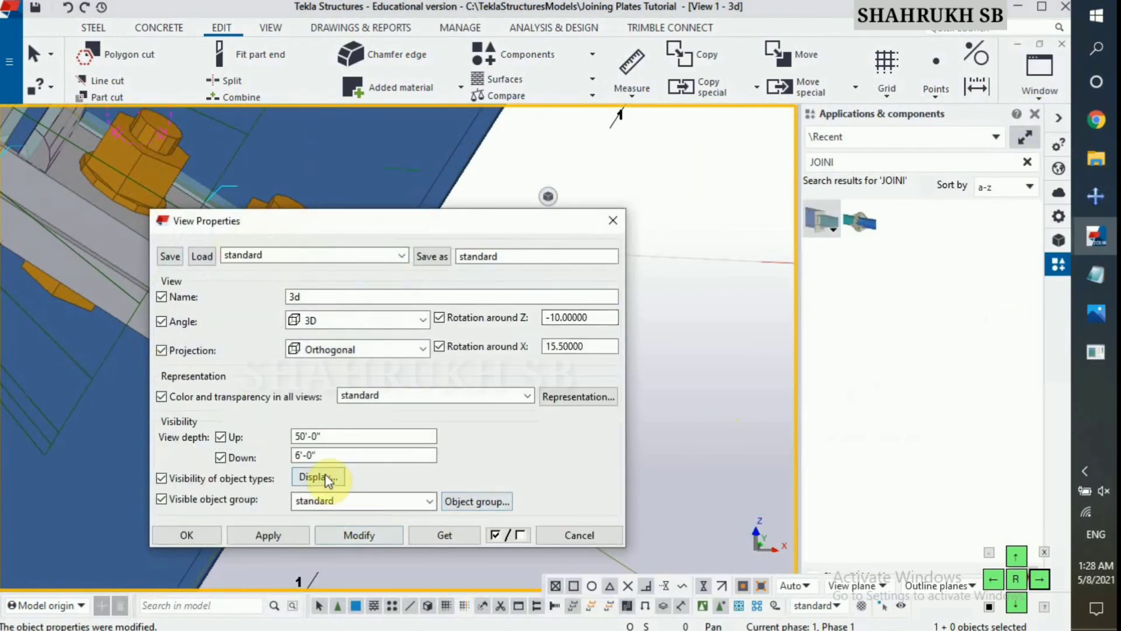
pyautogui.click(320, 477)
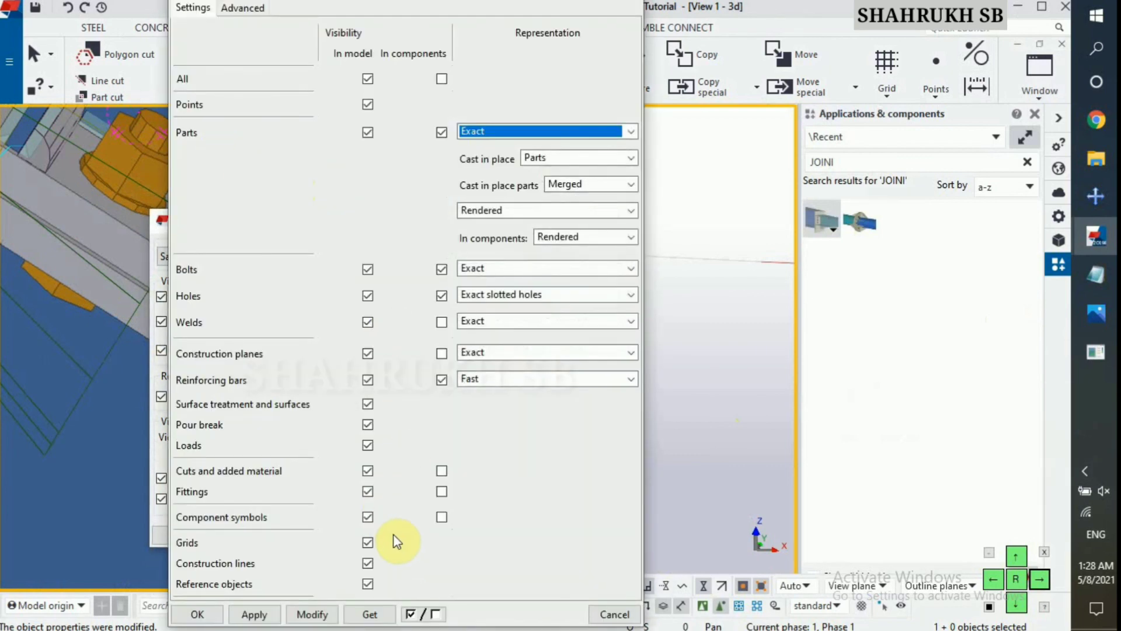
pyautogui.click(368, 471)
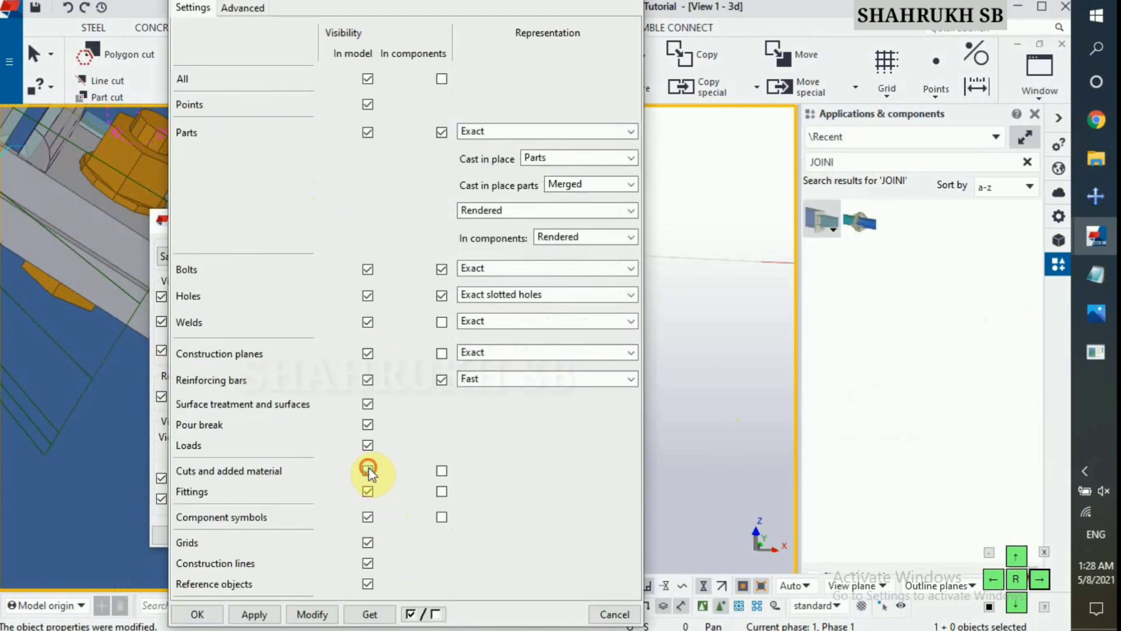
pyautogui.click(307, 614)
pyautogui.click(221, 614)
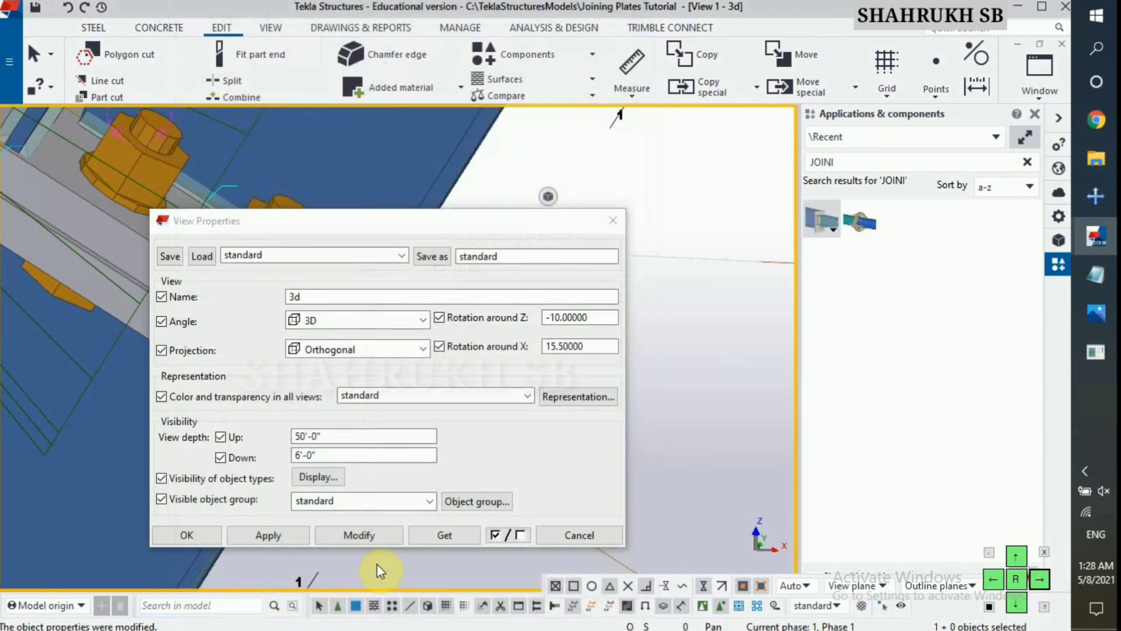
pyautogui.click(176, 536)
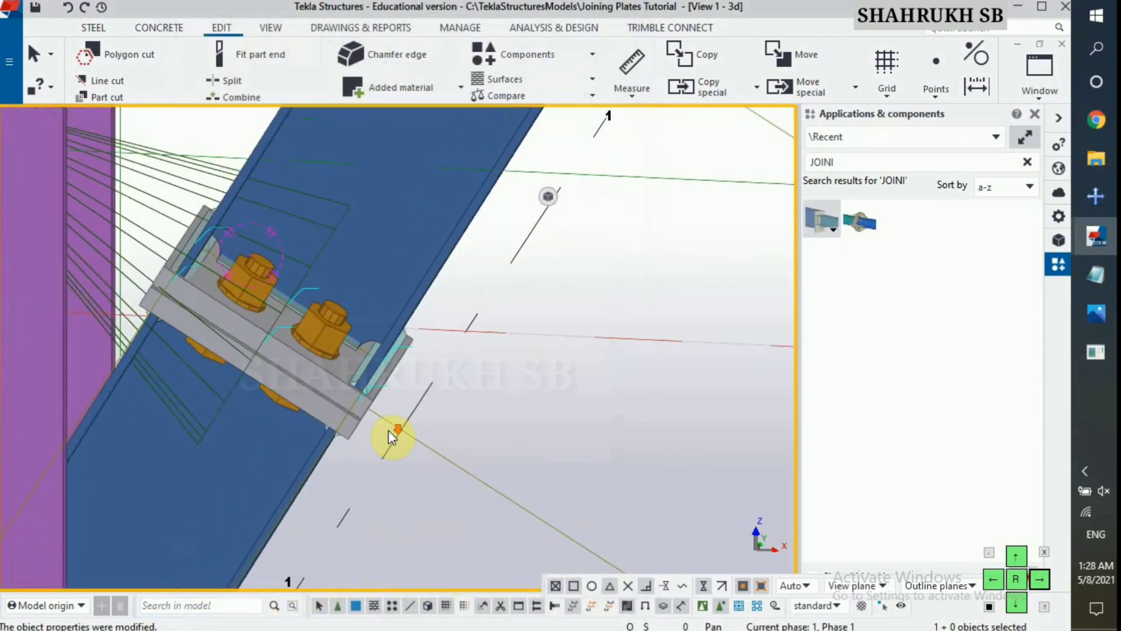
# Step: Set the view rotation point at the splice, inspect its plates, bolts and rounded cutouts from several angles, then interrupt the command
pyautogui.press('v')
pyautogui.click(365, 412)
pyautogui.scroll(-1, 365, 412)
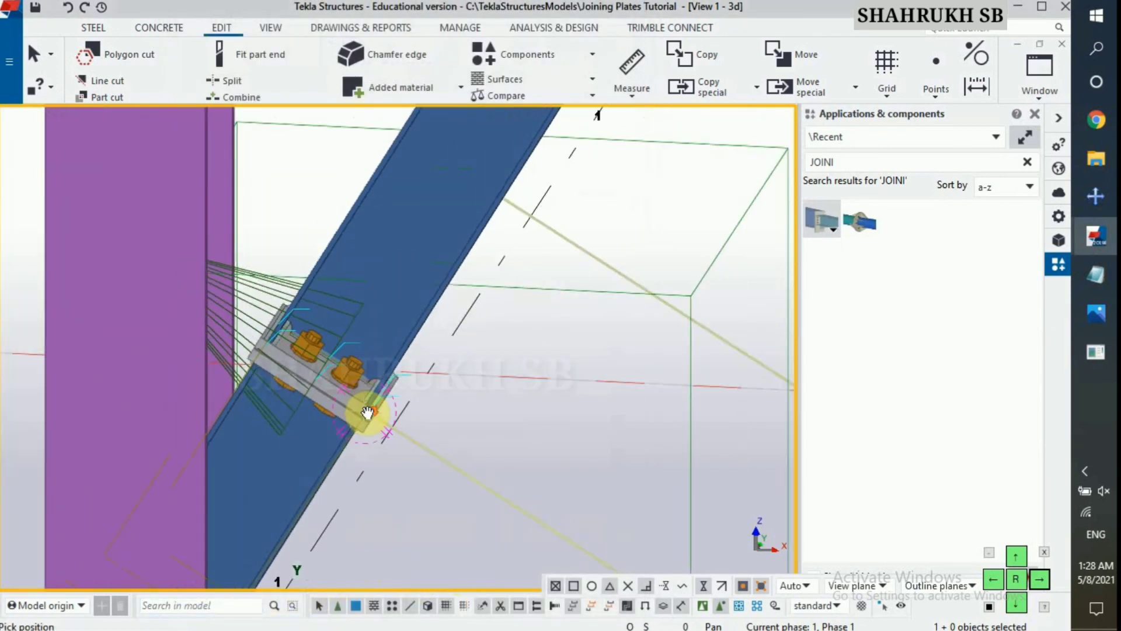
pyautogui.keyDown('ctrl'); pyautogui.moveTo(364, 411); pyautogui.dragTo(379, 370, button='middle'); pyautogui.keyUp('ctrl')
pyautogui.scroll(8, 363, 426)
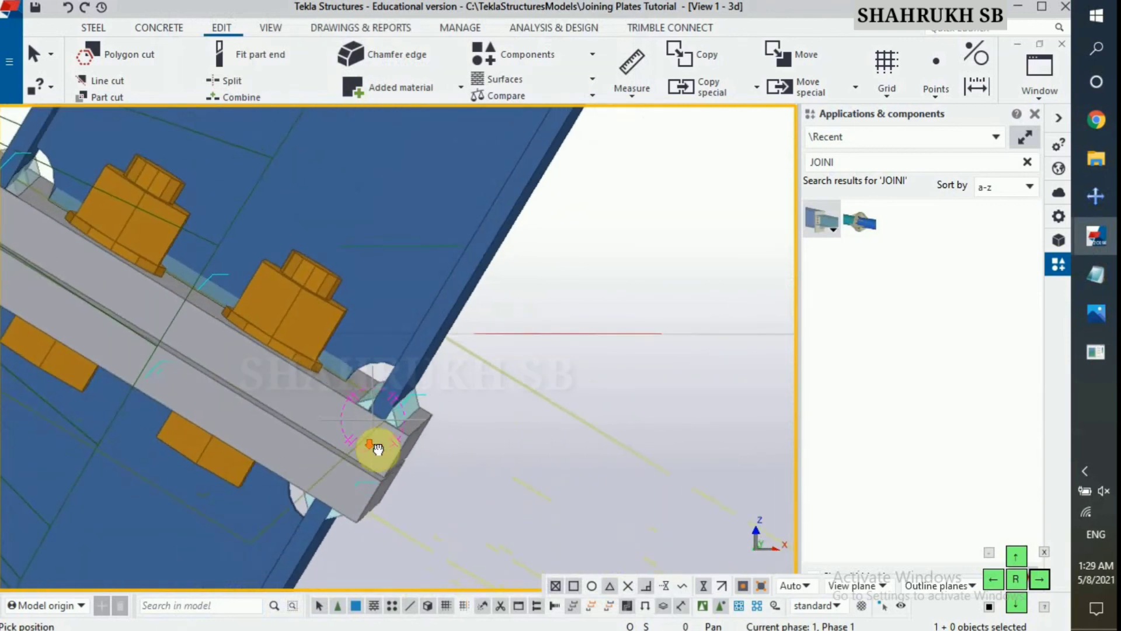
pyautogui.keyDown('ctrl'); pyautogui.moveTo(428, 457); pyautogui.dragTo(246, 421, button='middle'); pyautogui.keyUp('ctrl')
pyautogui.rightClick(500, 295)
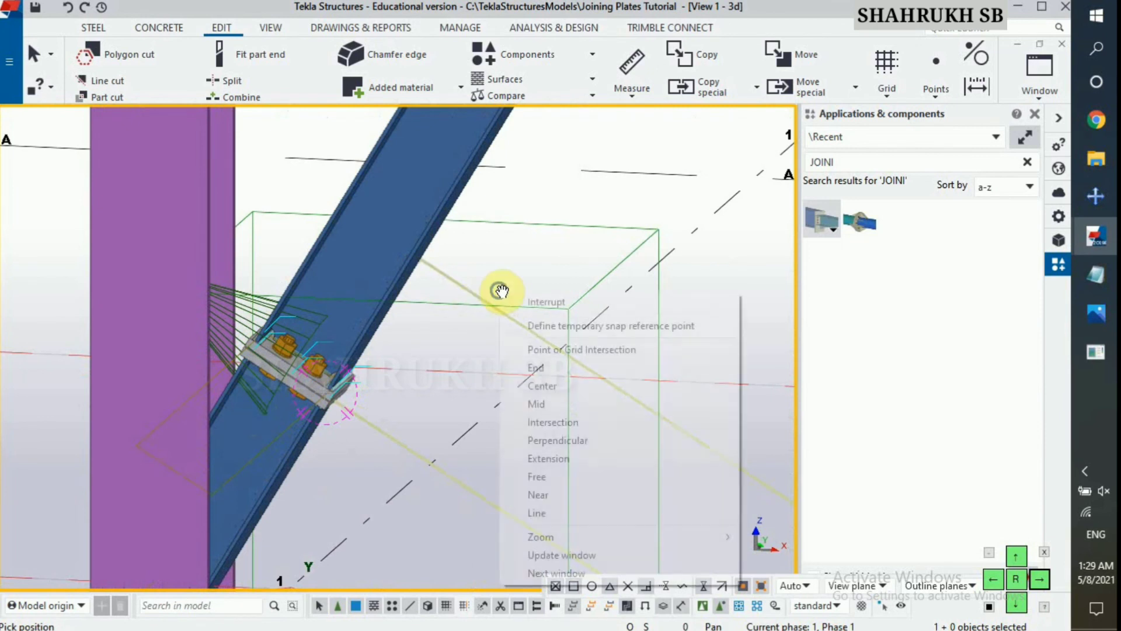
pyautogui.click(571, 303)
# Step: Select all the objects around the brace splice and run Clash Check on them
pyautogui.moveTo(382, 435); pyautogui.dragTo(255, 305)
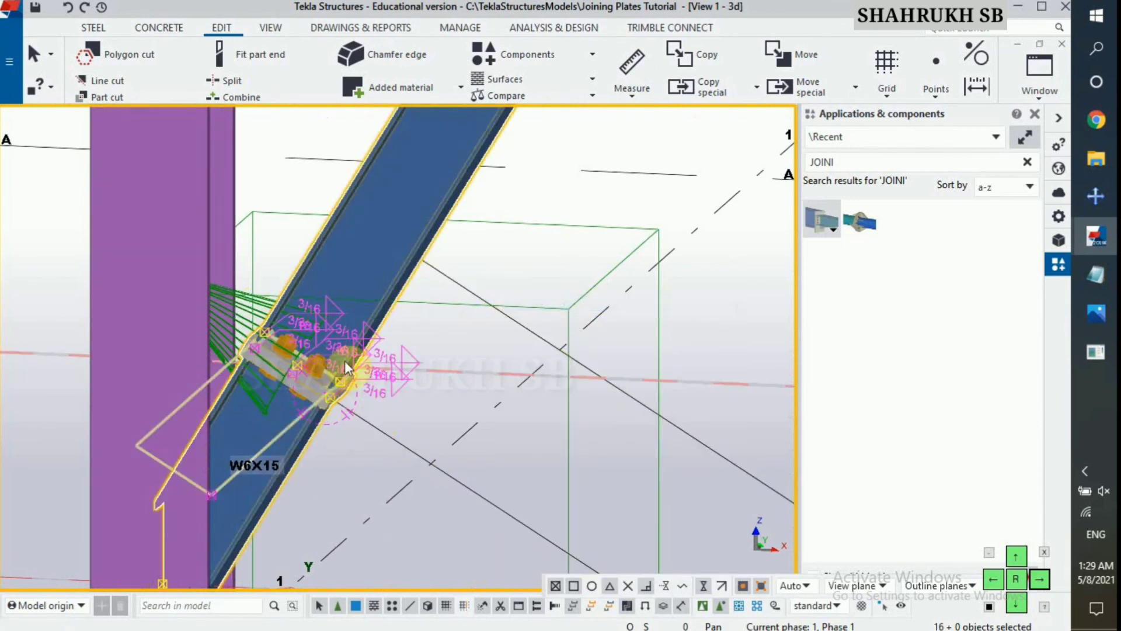
pyautogui.rightClick(340, 349)
pyautogui.click(408, 399)
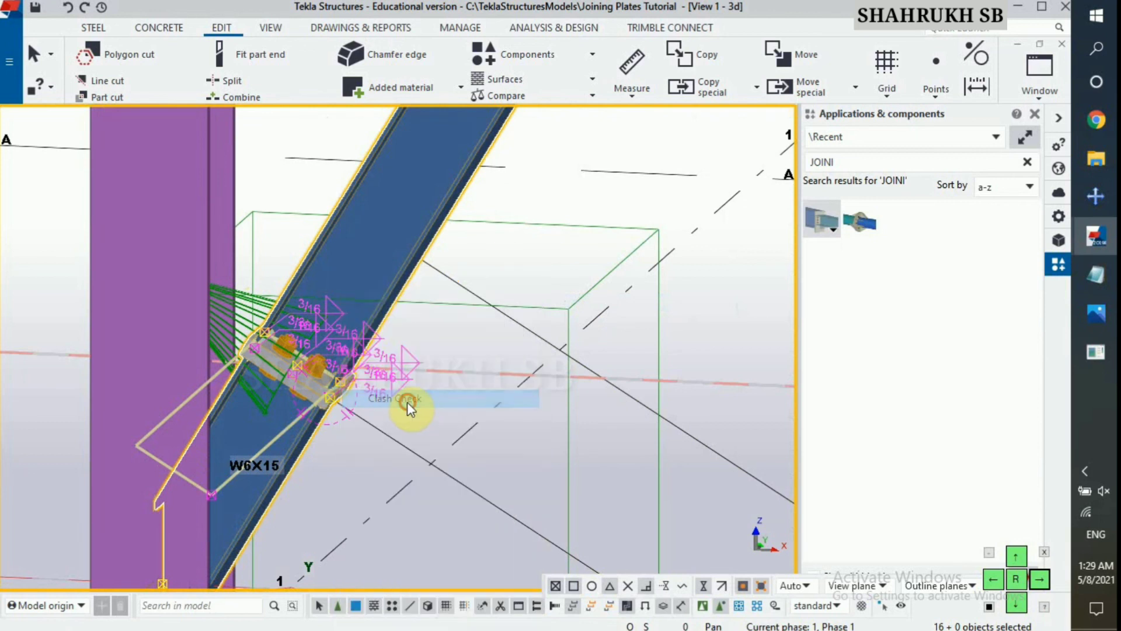